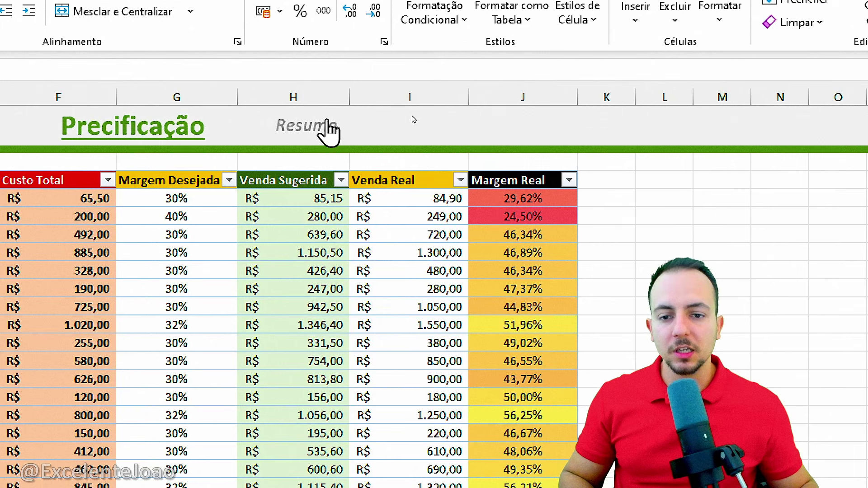
Step: Open the Resumo sheet from the header link and review its pivot table of monthly ENTRADA and SAIDA values
click(329, 131)
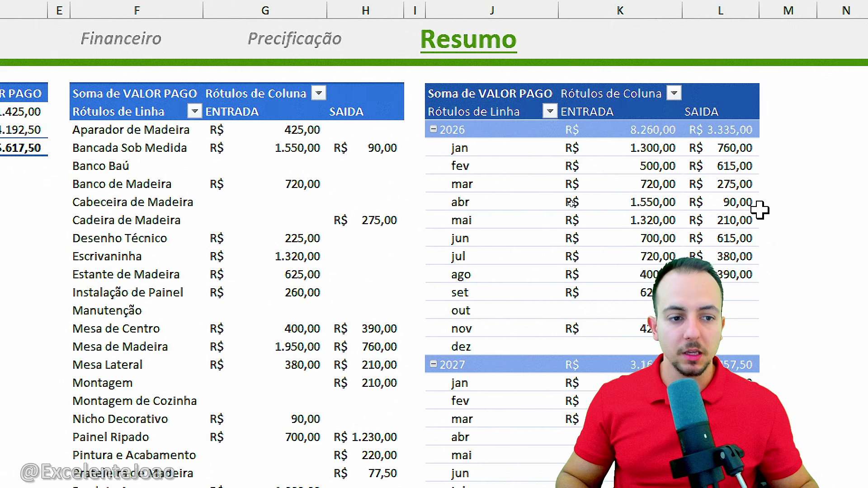
scroll(760, 210, right, 3)
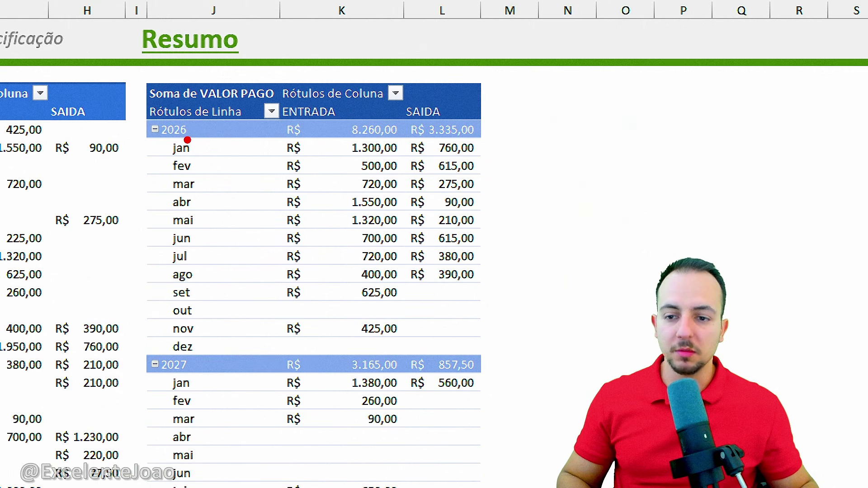
drag(188, 140, 236, 108)
mouse_move(204, 150)
mouse_down()
mouse_move(316, 150)
mouse_move(218, 167)
mouse_move(327, 182)
mouse_up()
drag(315, 209, 202, 208)
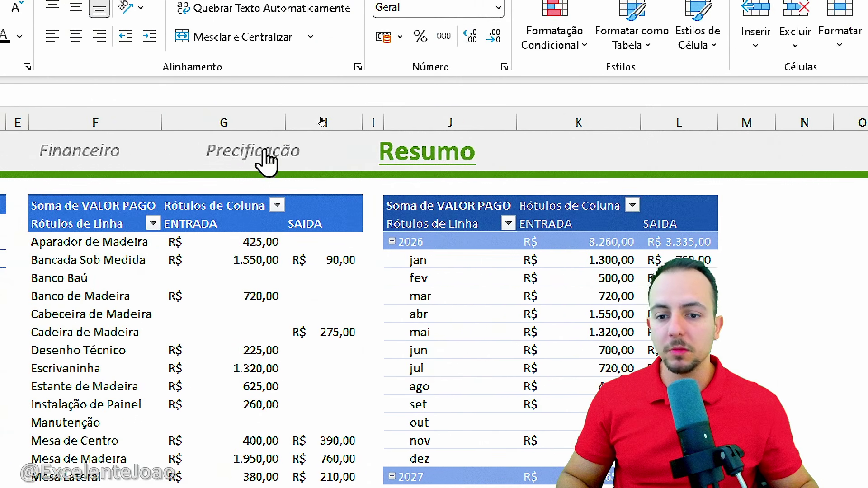
Step: Try the header links that switch between the Financeiro, Precificação and Resumo sheets, ending on Financeiro
click(123, 161)
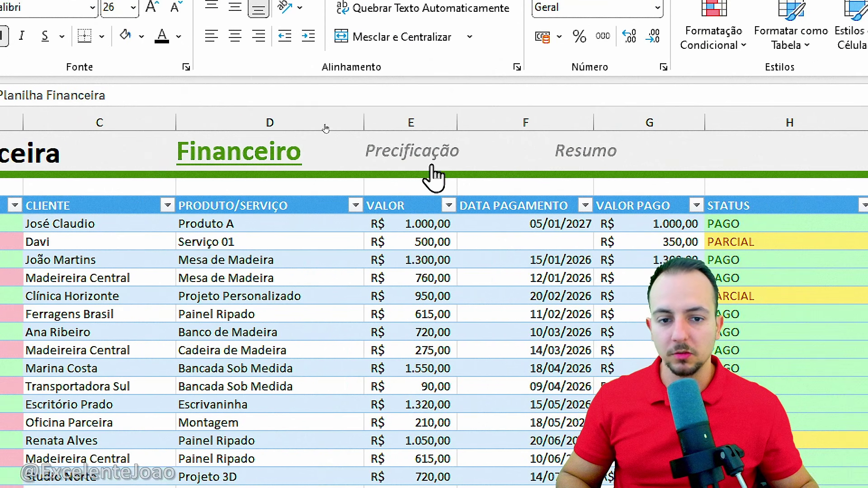
click(432, 168)
click(587, 166)
click(334, 161)
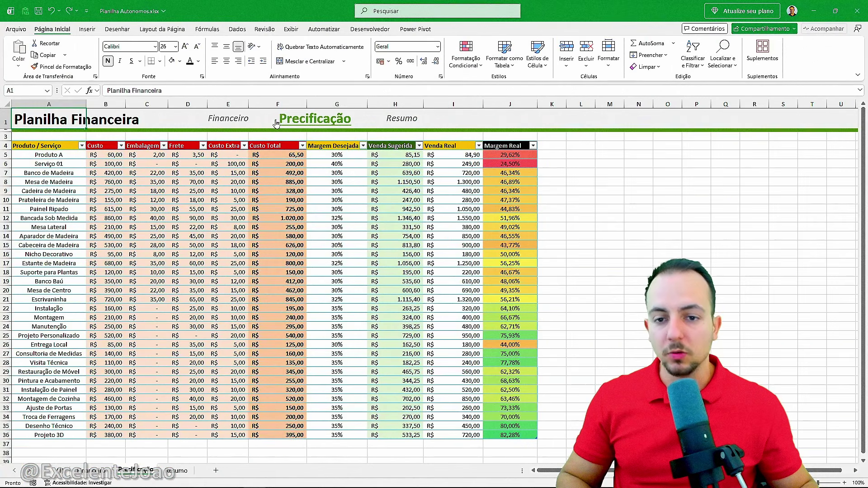
click(243, 121)
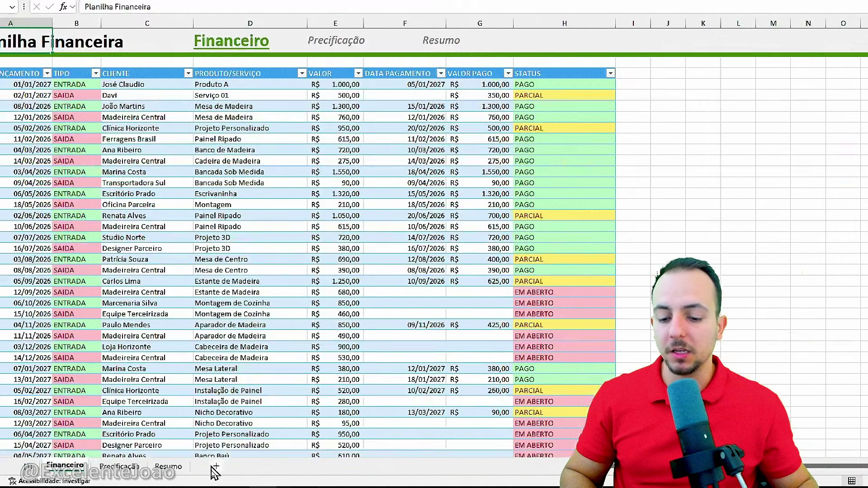
Step: Add a new blank worksheet and reposition its tab among the existing sheets
click(216, 471)
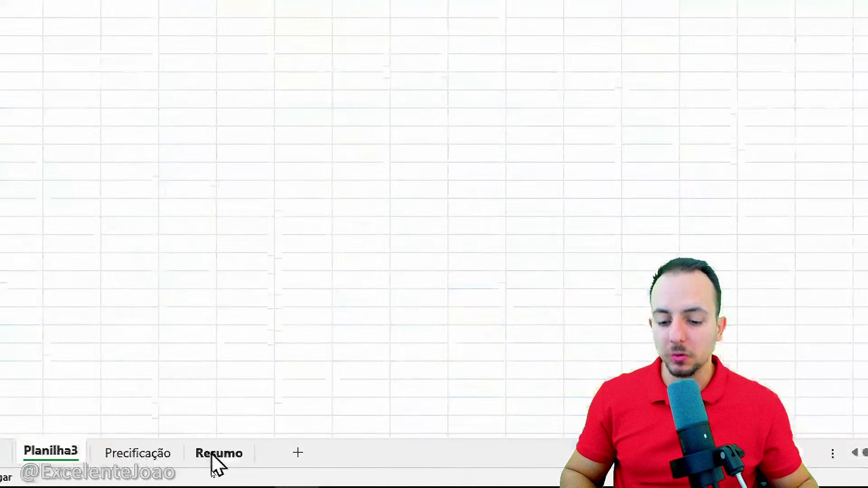
drag(271, 452, 155, 465)
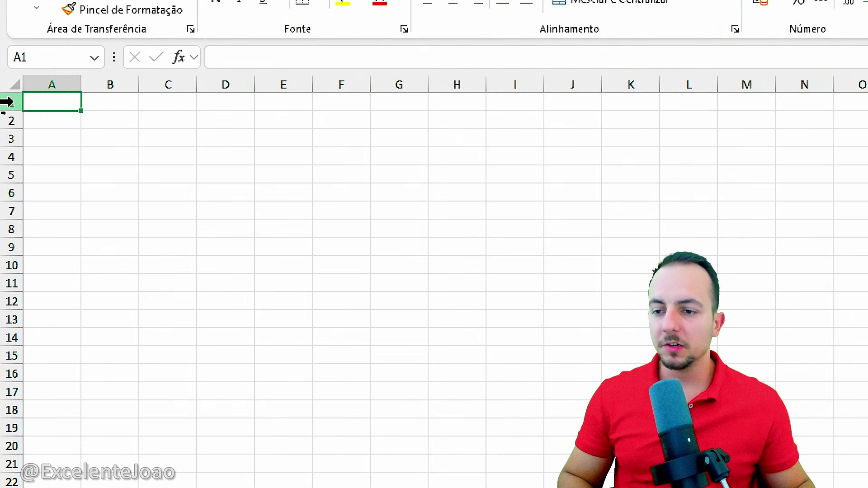
Step: Enter the title "Planilha Financeira" in cell A1 of the new sheet
click(6, 114)
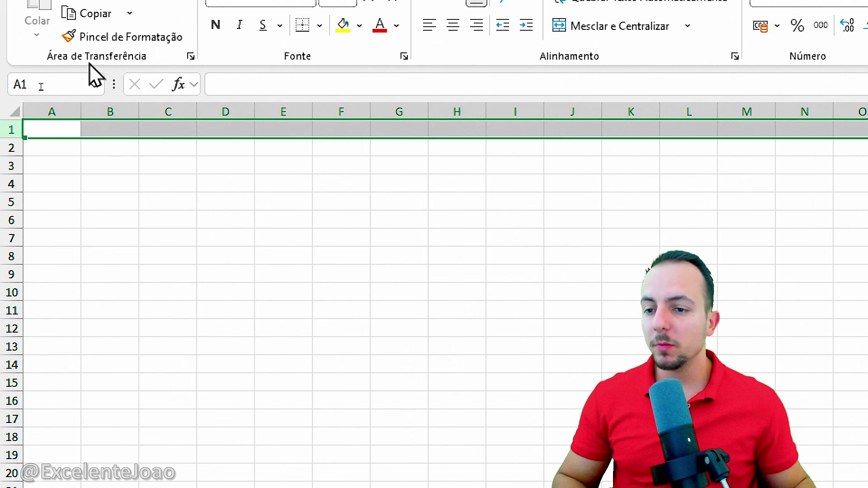
click(63, 103)
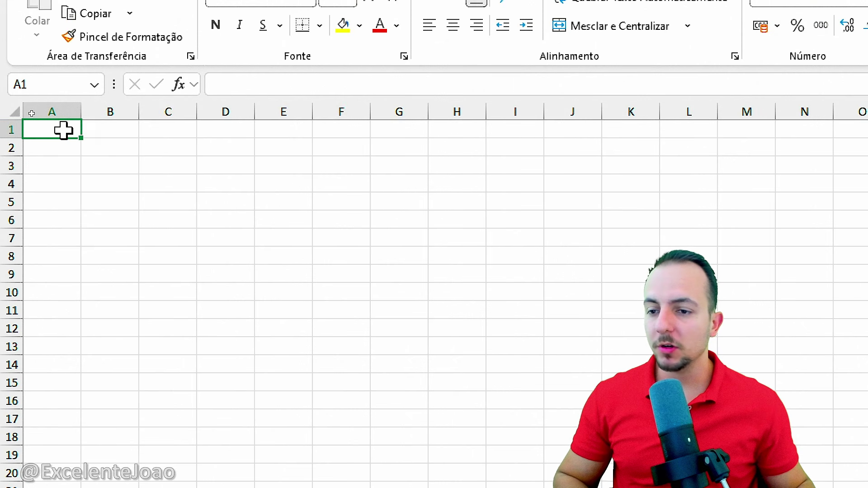
drag(36, 86, 3, 118)
key(Escape)
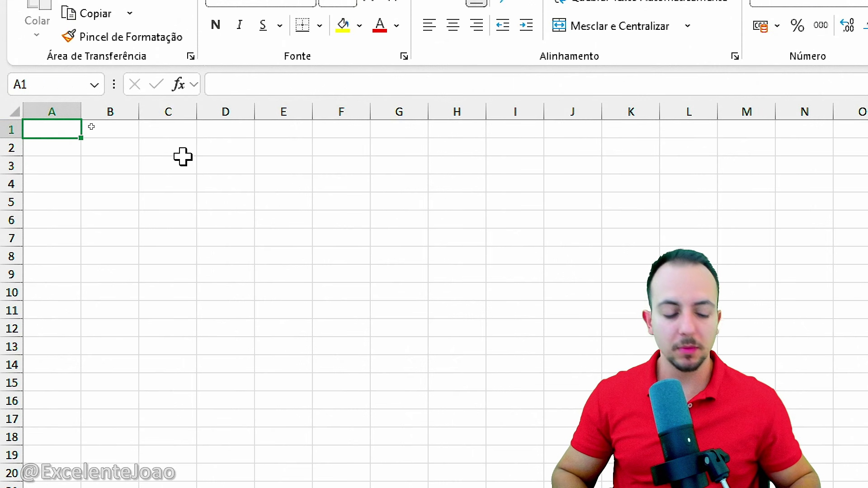
text(`P)
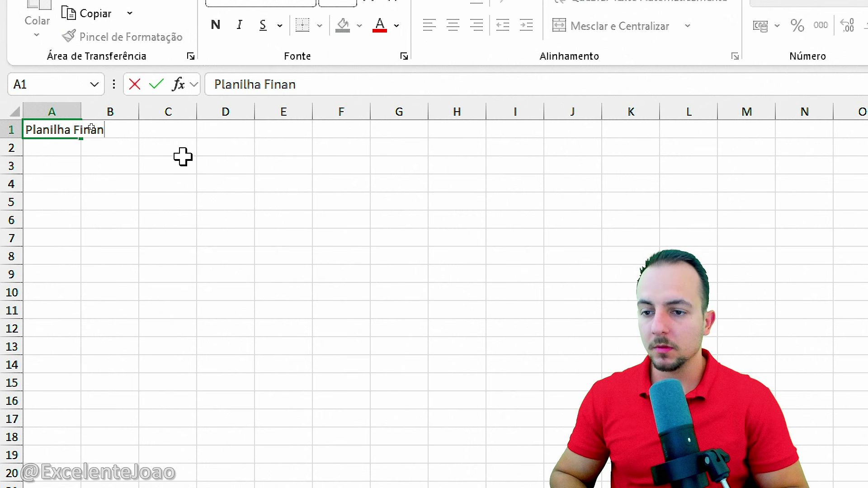
key(Return)
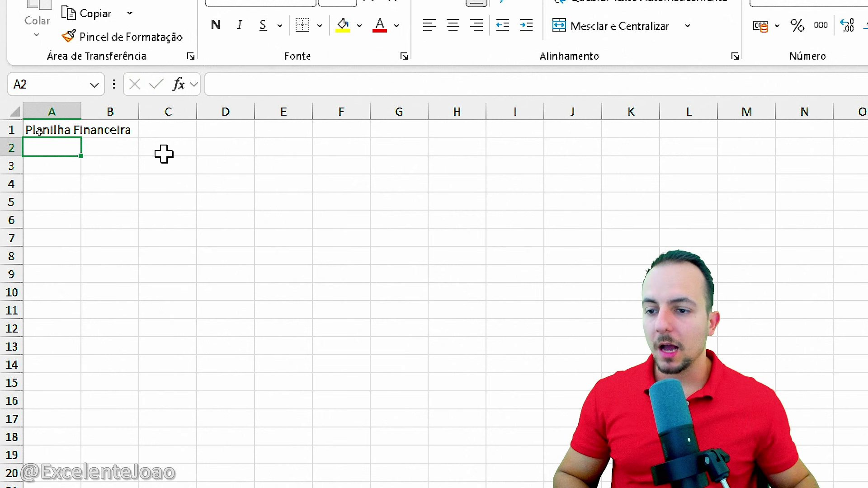
Step: Fill the whole of row 1 with the lightest gray theme color
click(13, 129)
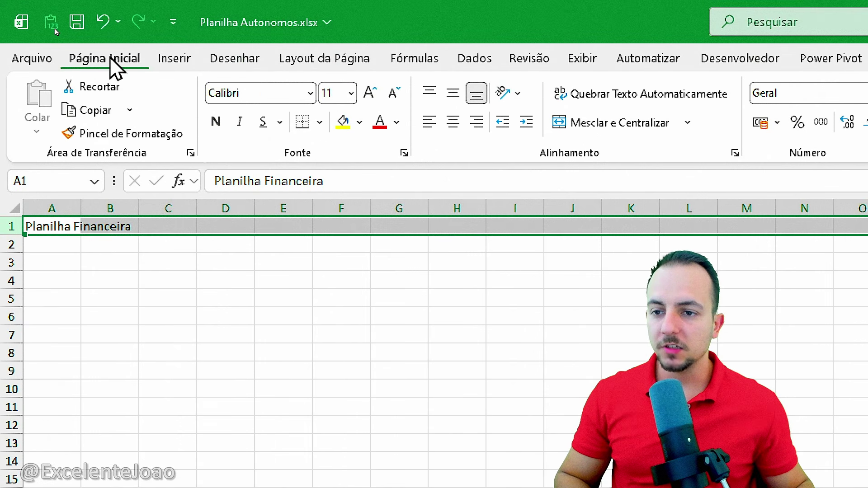
click(357, 124)
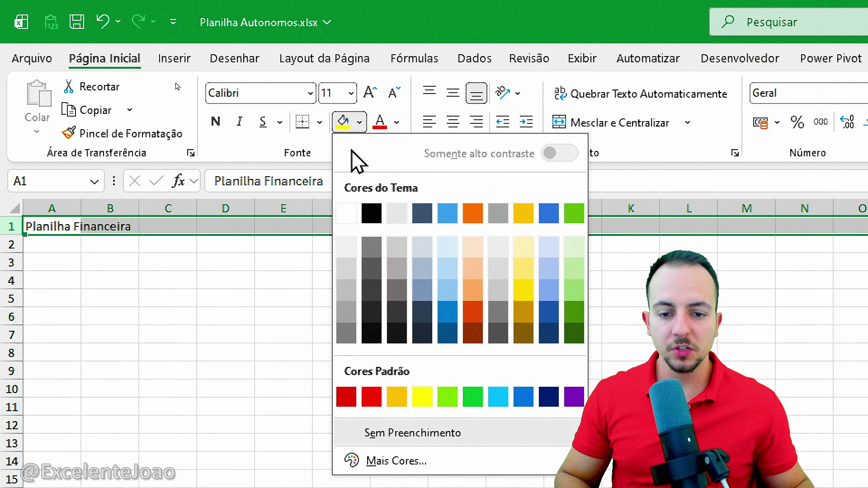
click(346, 247)
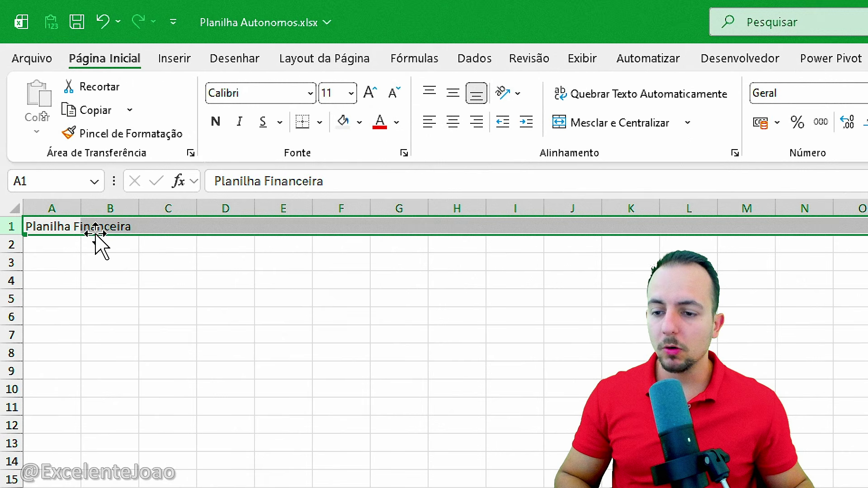
Step: Set the A1 title to font size 26 and make it bold
click(71, 223)
click(365, 99)
click(365, 100)
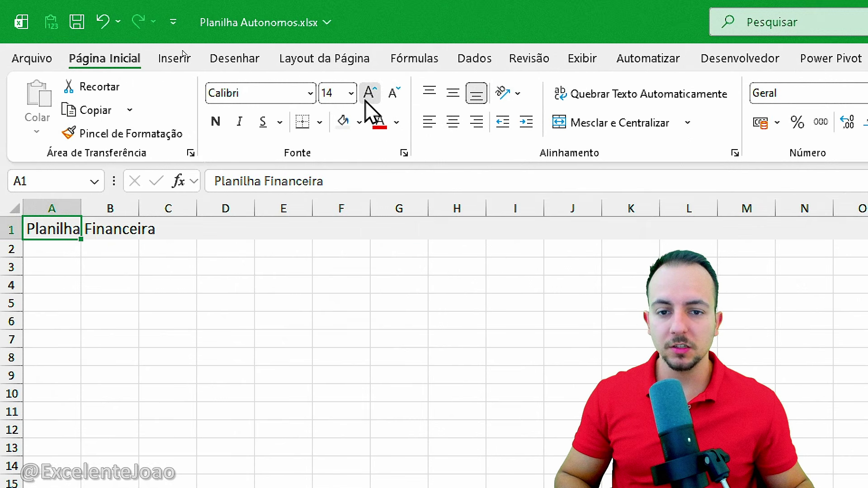
click(365, 99)
click(365, 99)
click(365, 99)
click(365, 100)
click(365, 99)
click(365, 99)
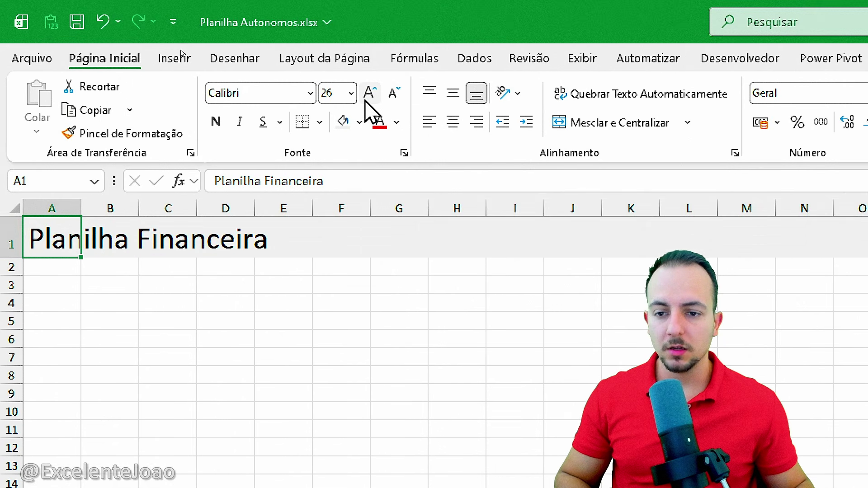
click(216, 121)
click(236, 121)
click(236, 121)
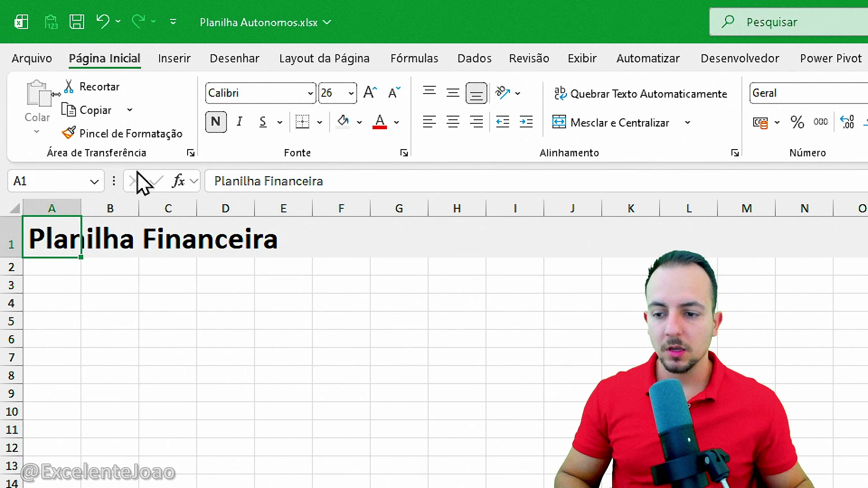
Step: Fill row 2 with the darker green theme color and reduce its height to a thin stripe
click(9, 267)
click(363, 129)
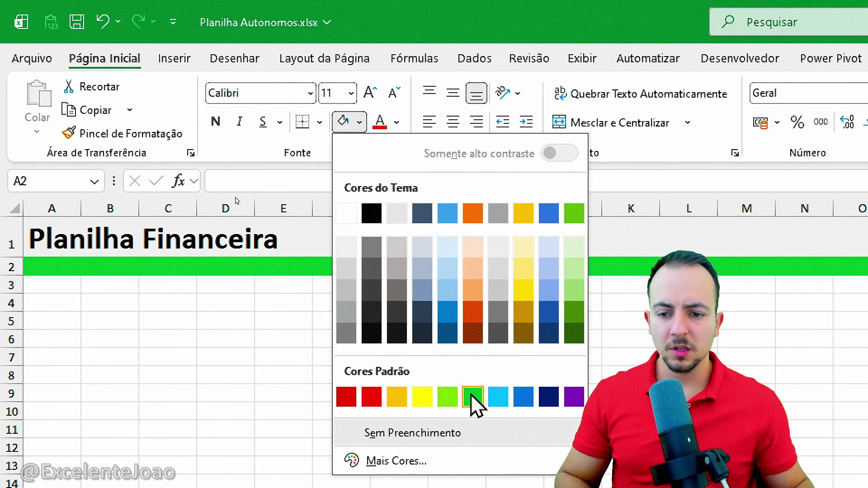
click(569, 311)
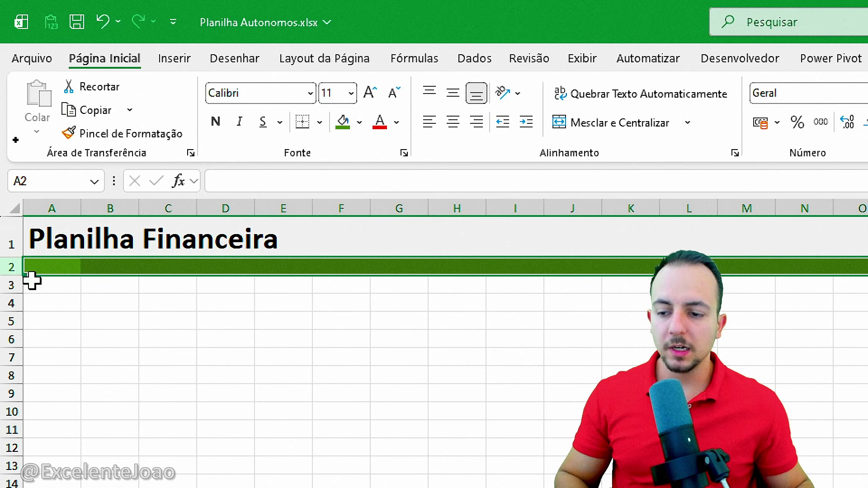
drag(10, 275, 32, 263)
click(167, 312)
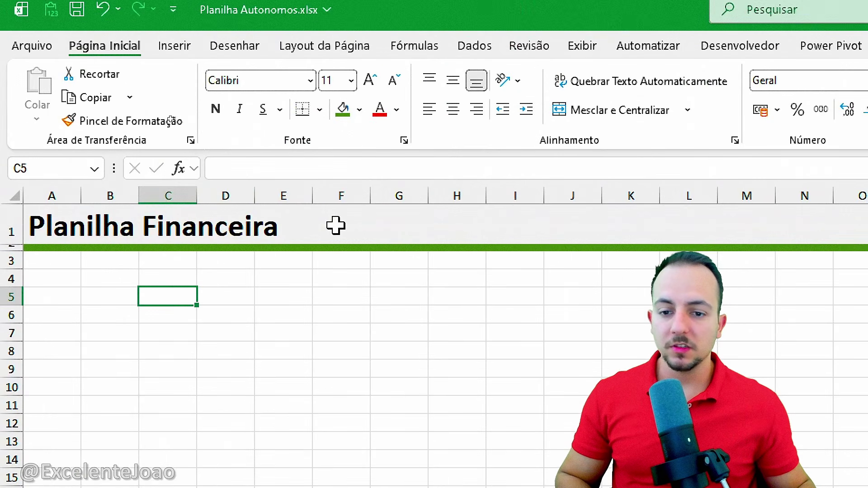
key(ctrl+2)
drag(171, 107, 242, 131)
drag(513, 196, 694, 249)
drag(727, 188, 847, 245)
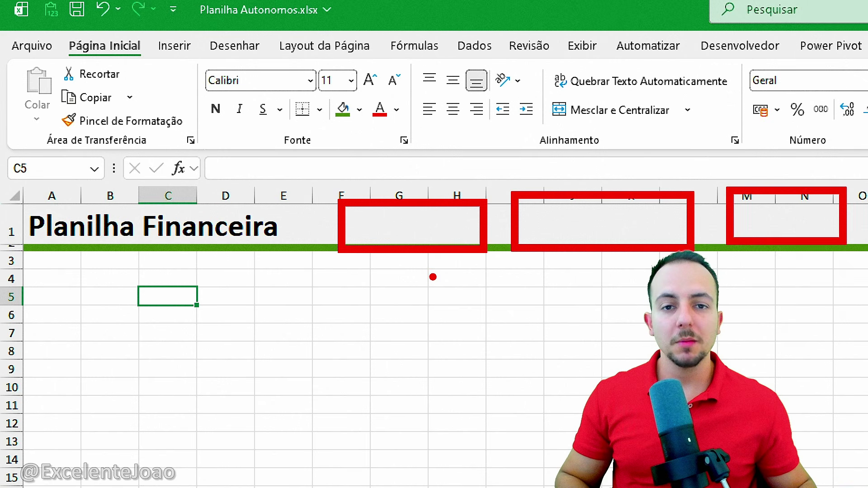
key(Escape)
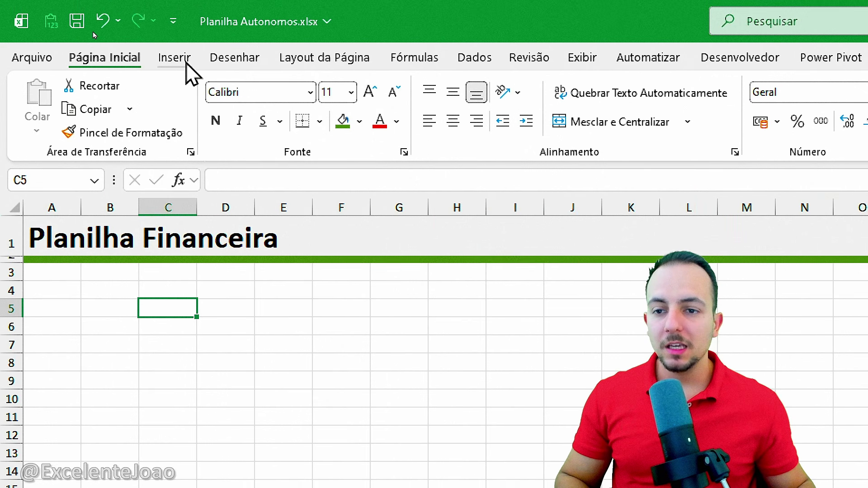
Step: Insert a rectangle in the header beside the title and resize it to row 1's height across columns G to I
click(176, 46)
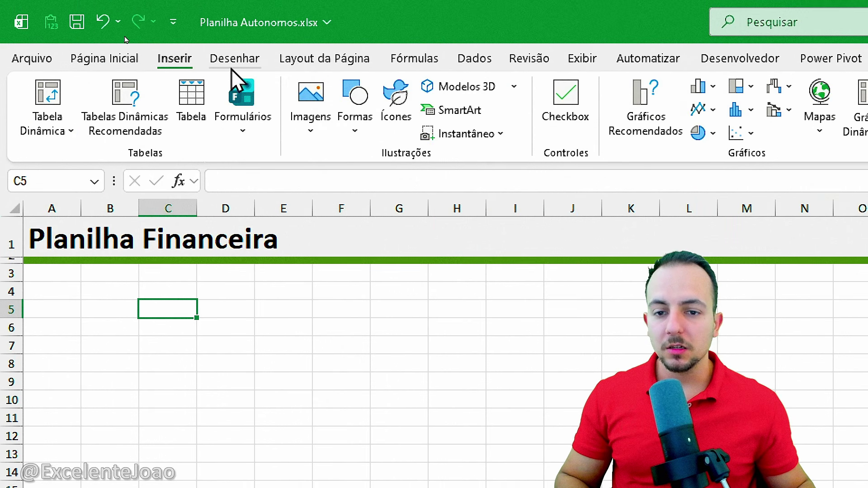
click(358, 123)
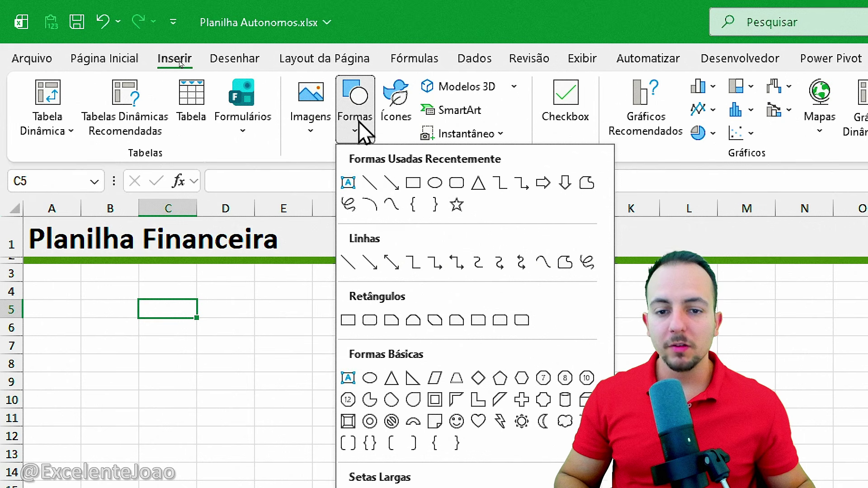
click(348, 321)
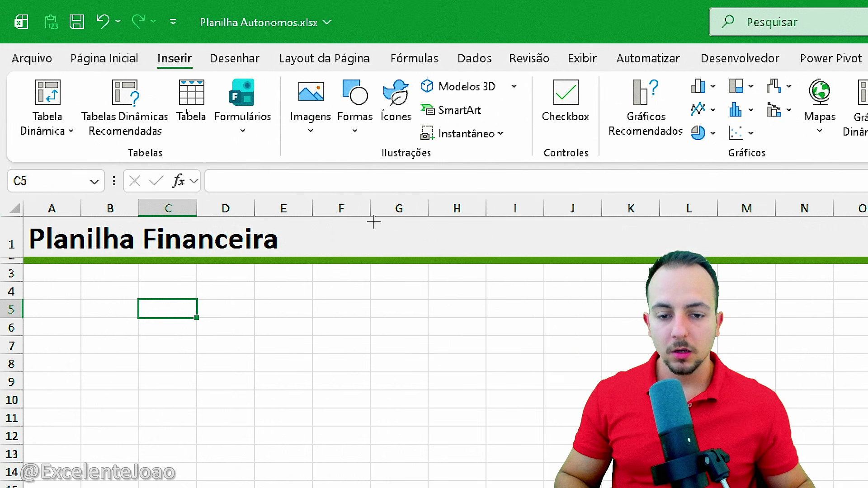
drag(373, 221, 589, 287)
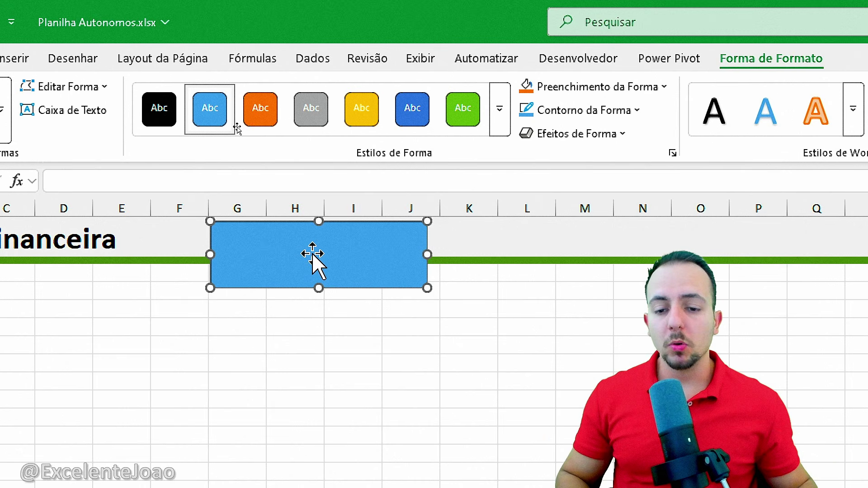
drag(436, 279, 447, 287)
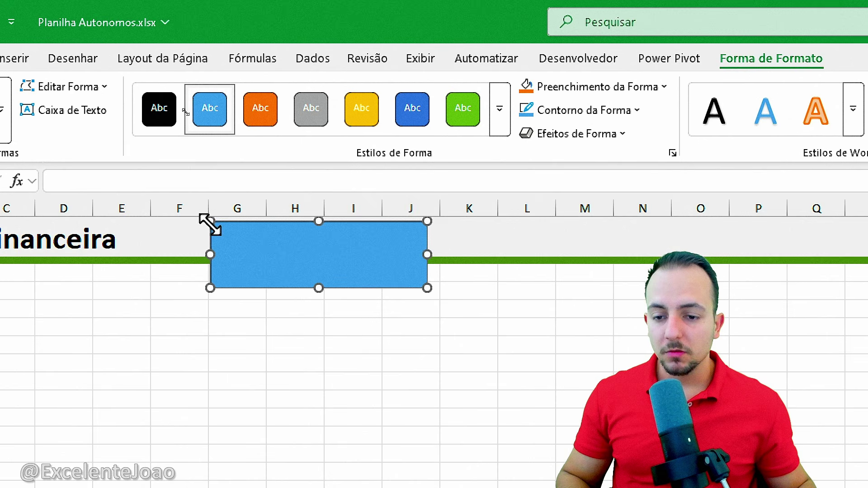
mouse_move(207, 221)
mouse_down()
mouse_move(281, 250)
mouse_move(216, 244)
mouse_move(207, 217)
mouse_up()
drag(428, 288, 382, 257)
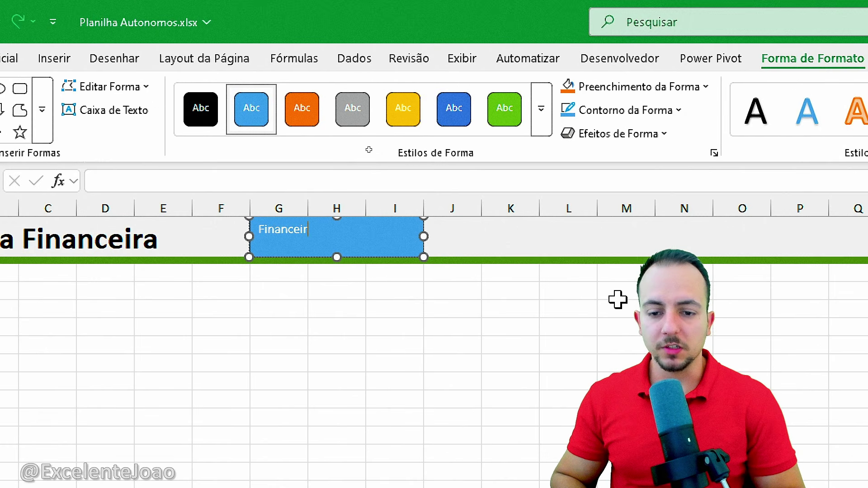
Step: Label the rectangle "Financeiro" and set the label's font size to 18
double_click(279, 231)
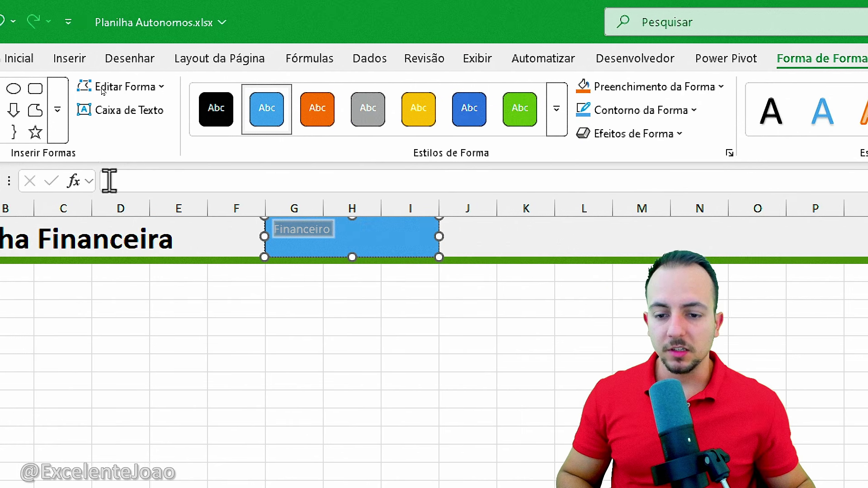
click(105, 62)
click(370, 94)
click(370, 93)
click(370, 93)
click(370, 94)
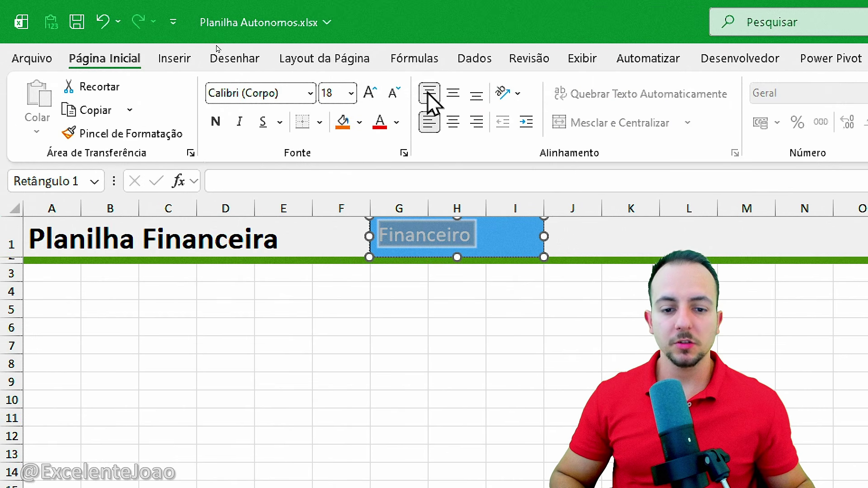
Step: Center the Financeiro label vertically and horizontally in the rectangle and make it bold
click(452, 93)
click(453, 122)
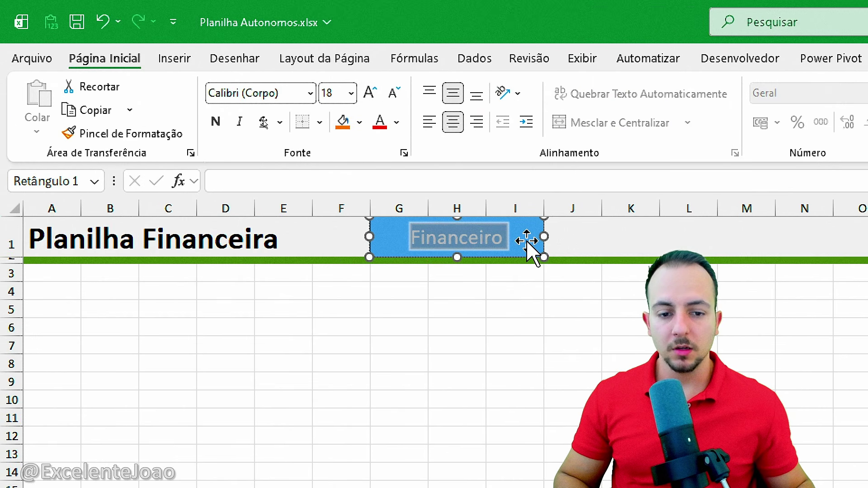
click(216, 122)
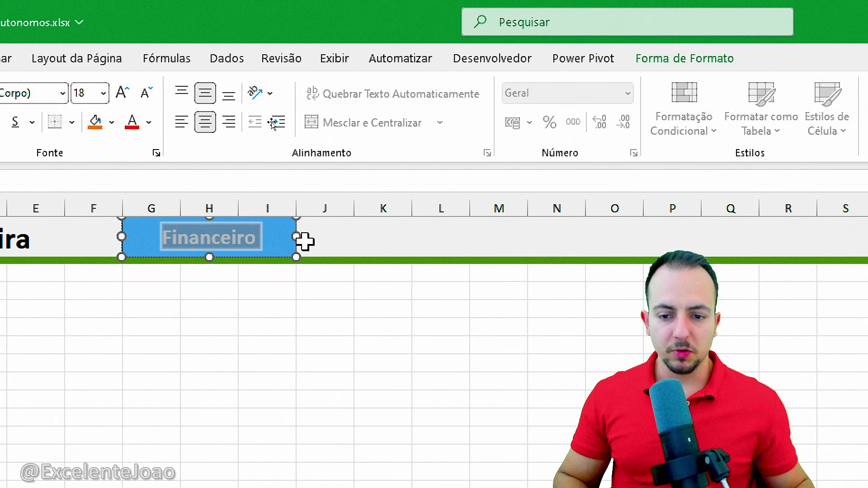
Step: Duplicate the Financeiro rectangle twice and place the copies side by side over columns J to L and M to O
click(284, 248)
click(266, 327)
click(281, 246)
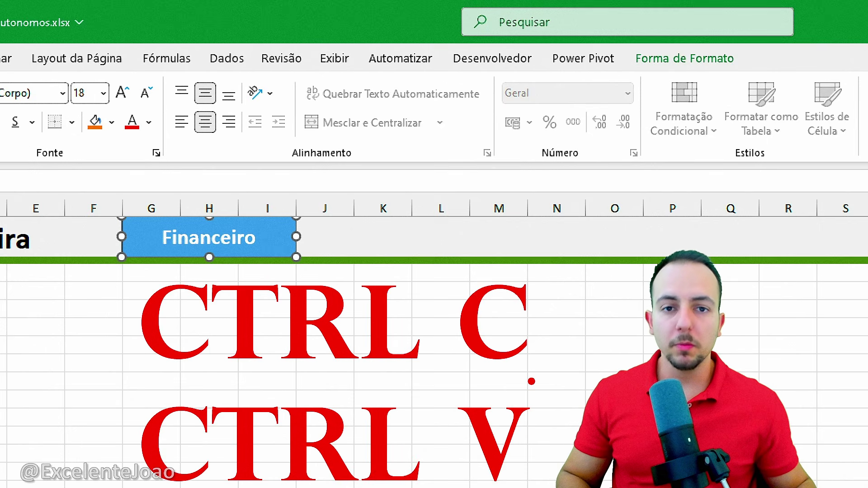
click(531, 382)
key(ctrl+v)
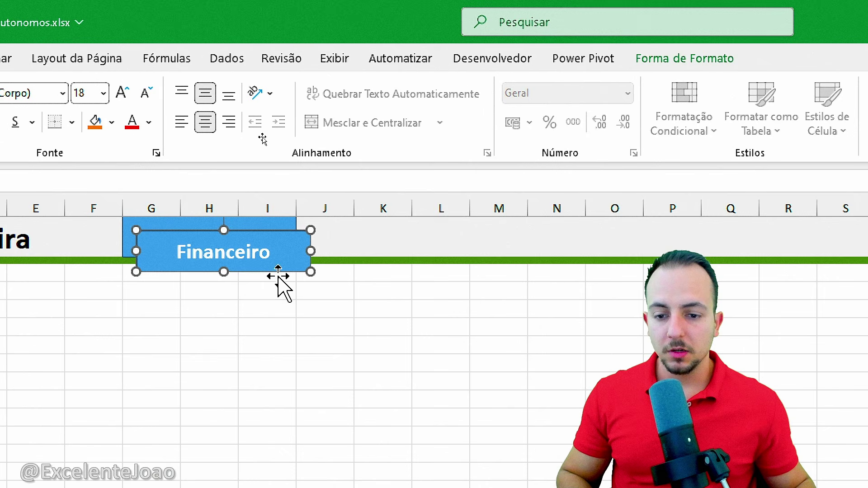
drag(277, 272, 430, 258)
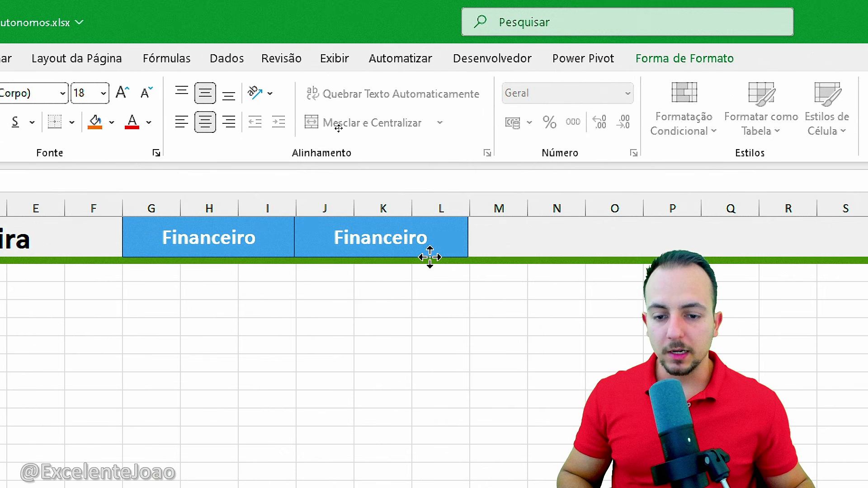
drag(346, 255, 516, 246)
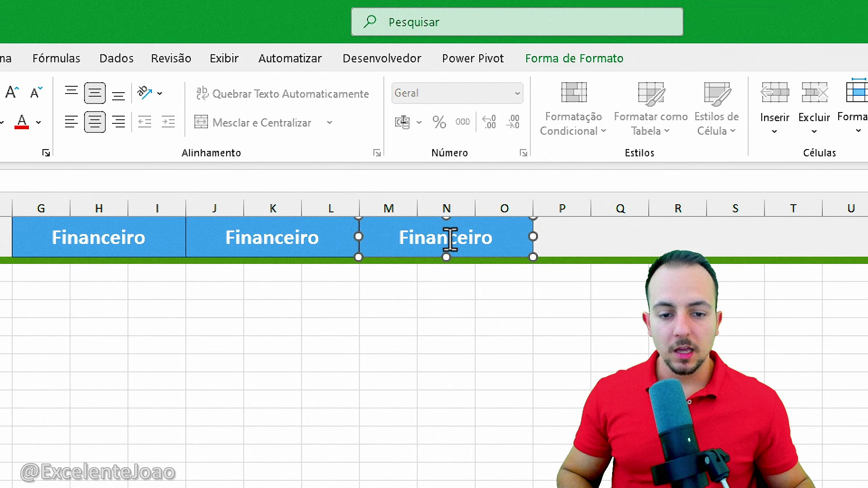
Step: Relabel the rectangle over columns M to O as "Resumo" and the one over columns J to L as "Precificação"
double_click(450, 239)
text(Resumo)
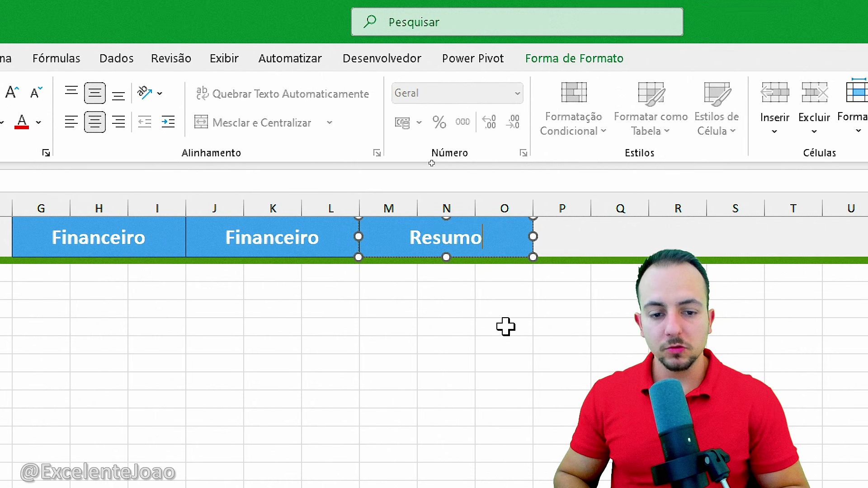
click(303, 243)
double_click(304, 243)
text(P)
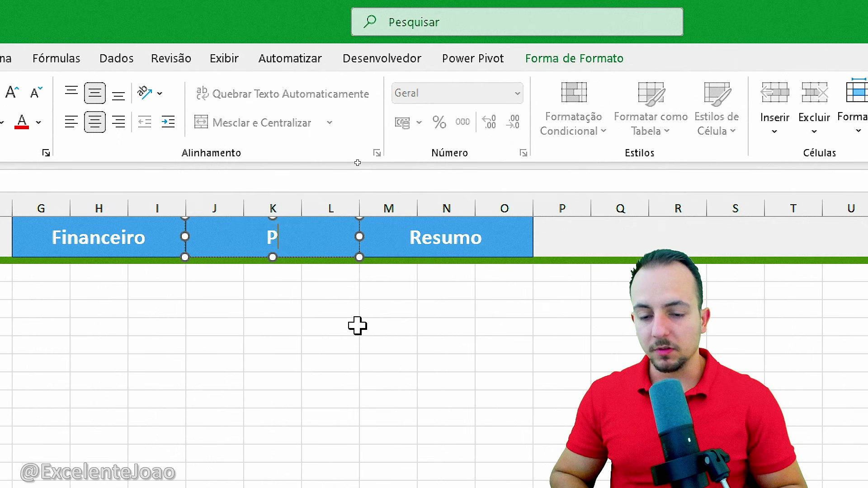
text(recifiação)
key(BackSpace)
key(BackSpace)
key(BackSpace)
key(BackSpace)
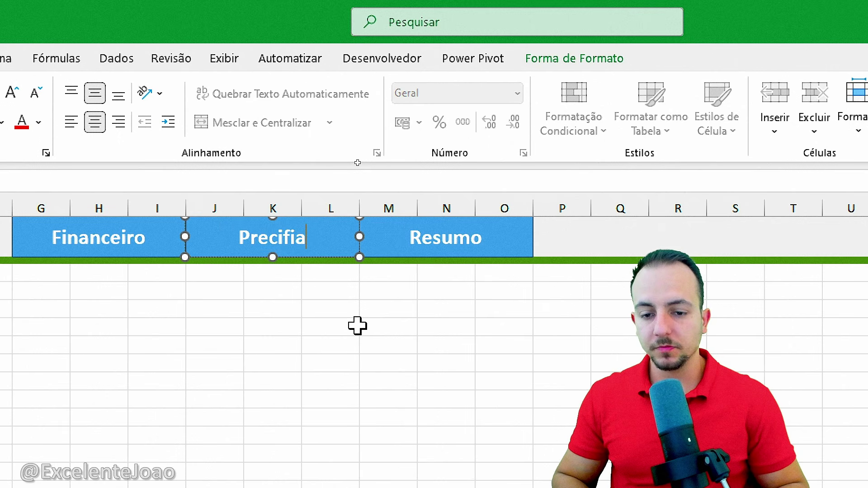
text(cação)
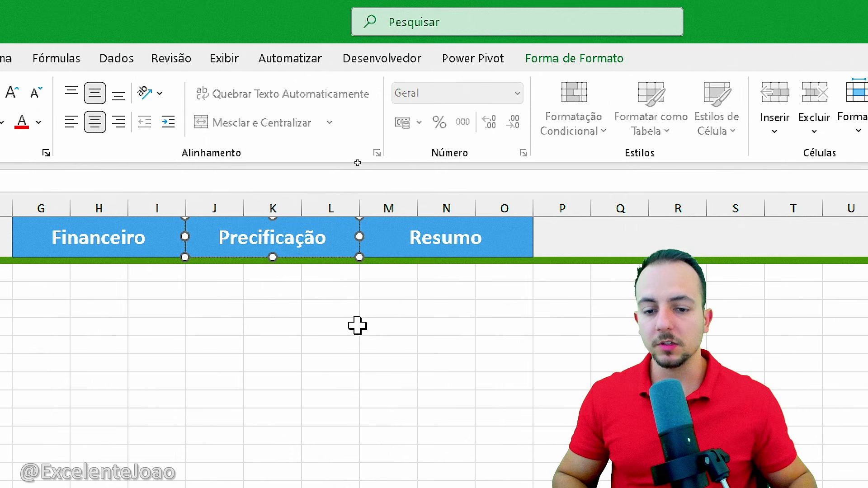
click(357, 325)
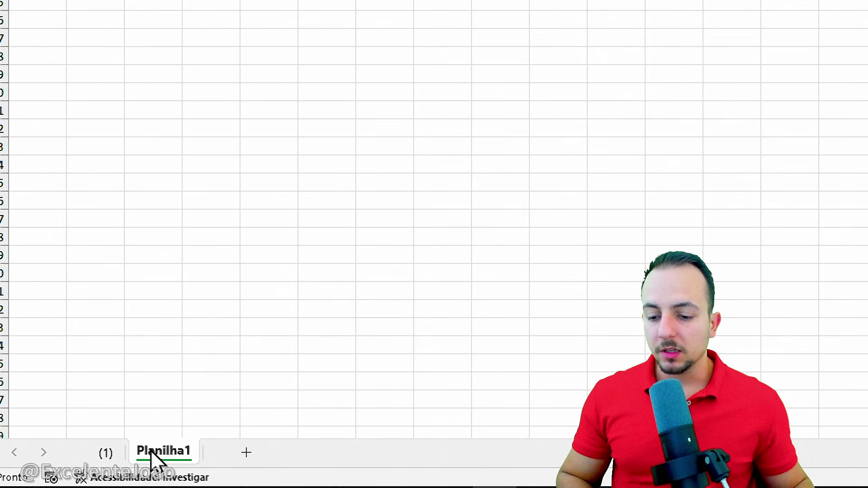
drag(119, 419, 216, 470)
drag(217, 419, 321, 481)
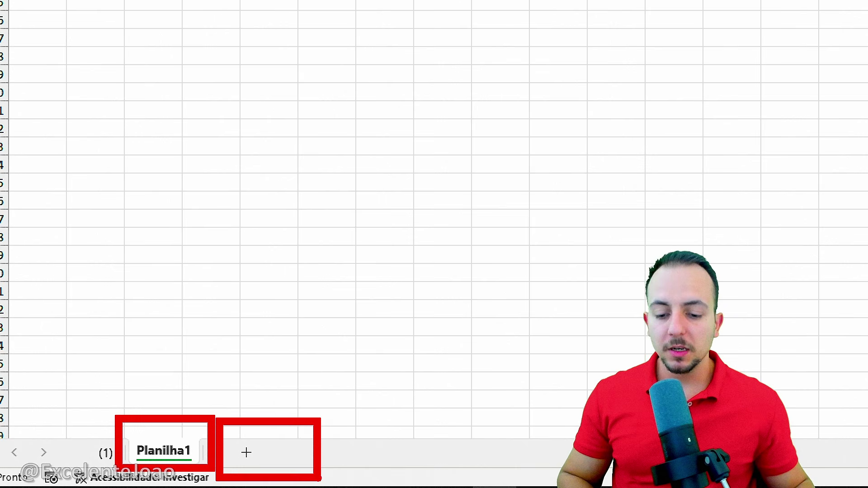
drag(329, 430, 434, 483)
key(Escape)
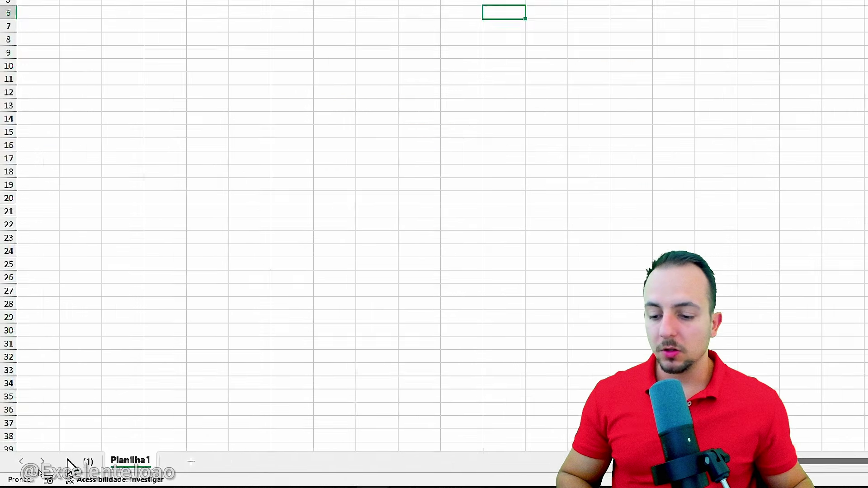
Step: Rename the sheet Planilha1 as "Financeiro"
right_click(180, 450)
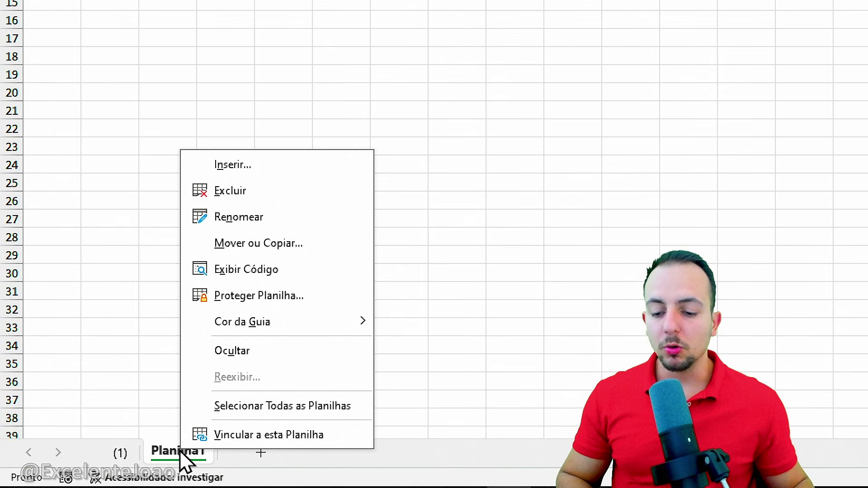
click(282, 224)
text(Financeiro)
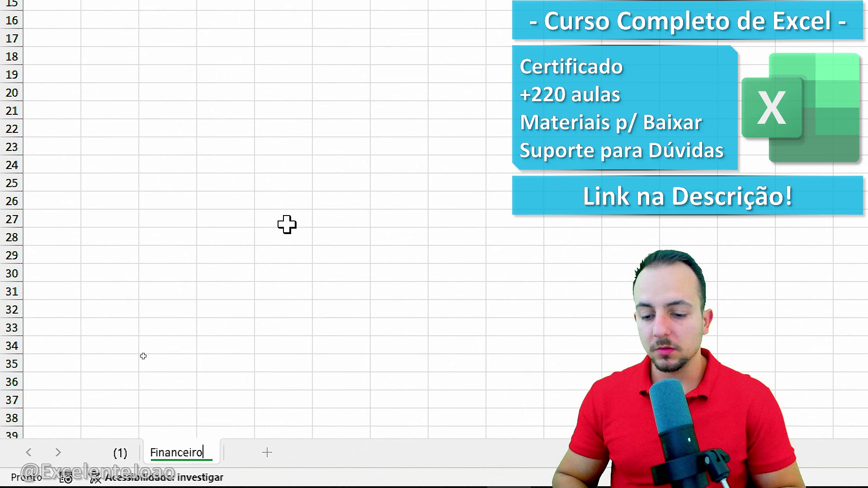
key(Return)
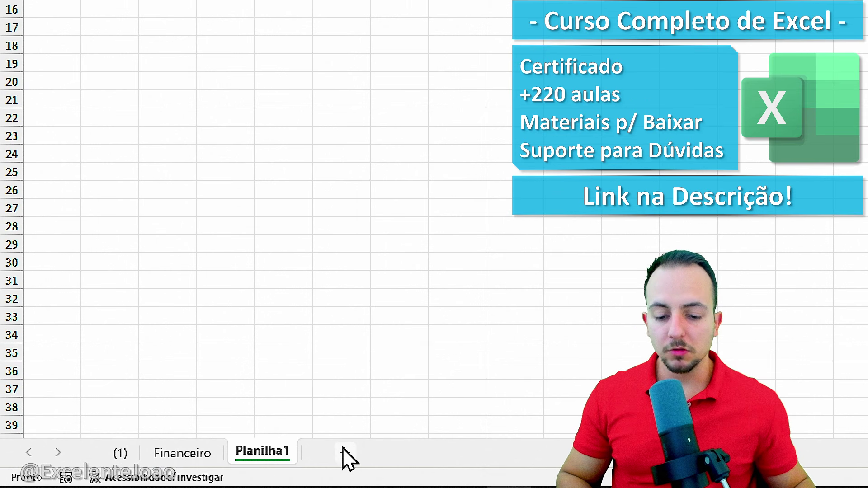
Step: Add a new sheet after Financeiro and name it "Precificação"
right_click(284, 453)
click(360, 222)
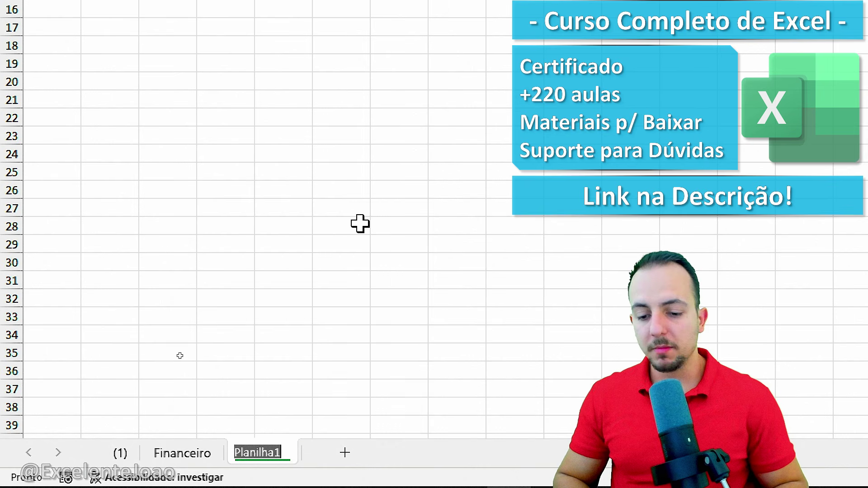
text(Precificaça)
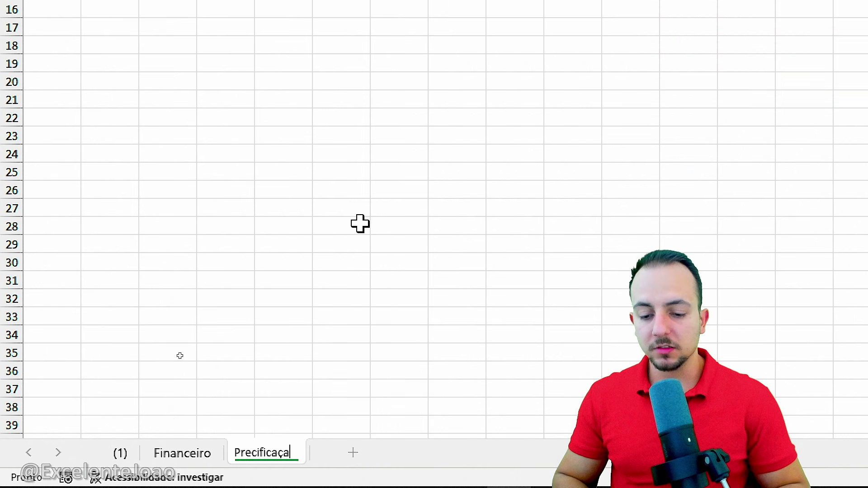
text(ão)
key(Return)
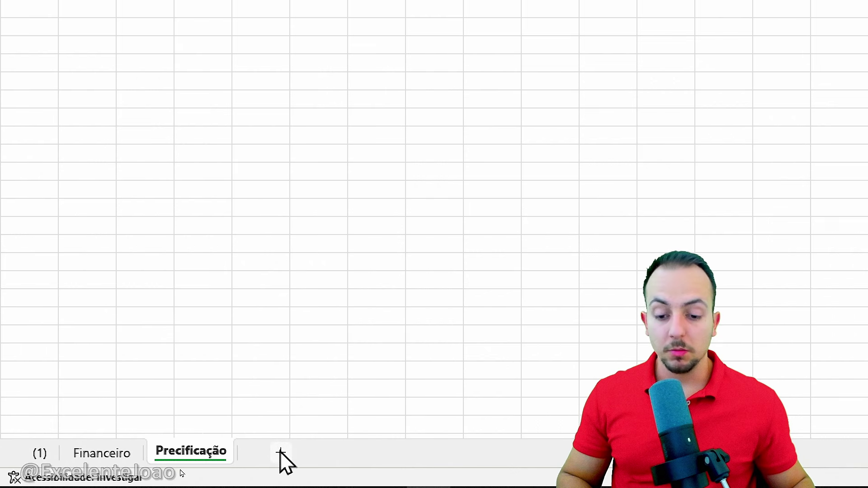
Step: Add a third sheet after Precificação and name it "Resumo"
click(280, 451)
right_click(281, 451)
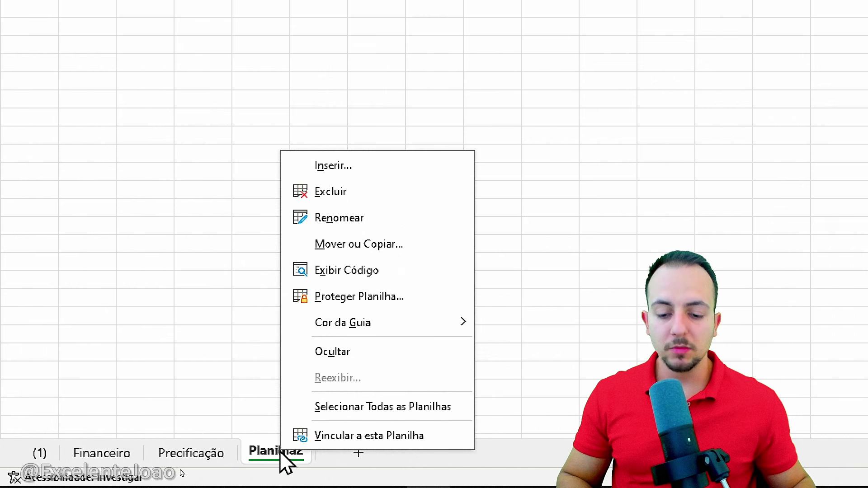
click(386, 210)
text(Resumo)
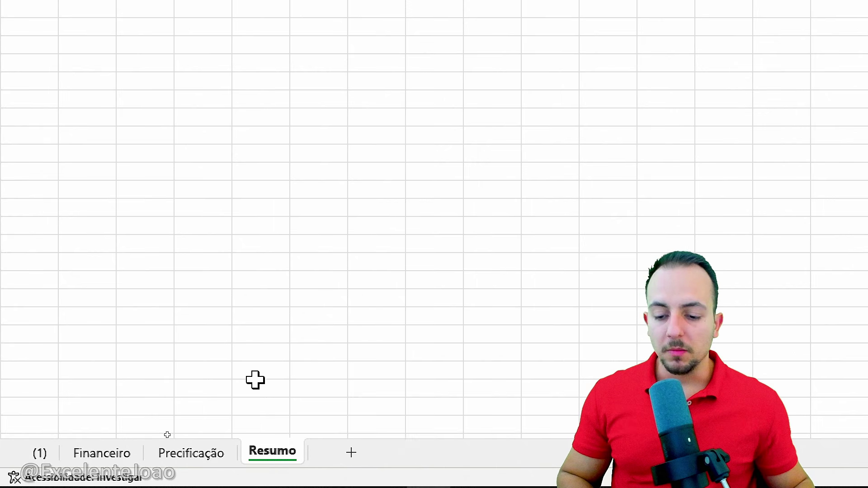
click(206, 459)
click(262, 454)
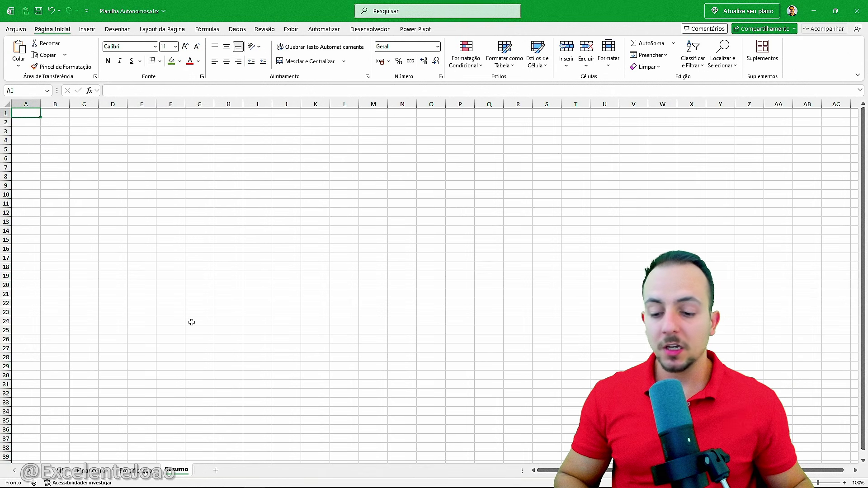
Step: Return to the Financeiro sheet and remove the outline and fill from the Financeiro rectangle in the header
click(100, 469)
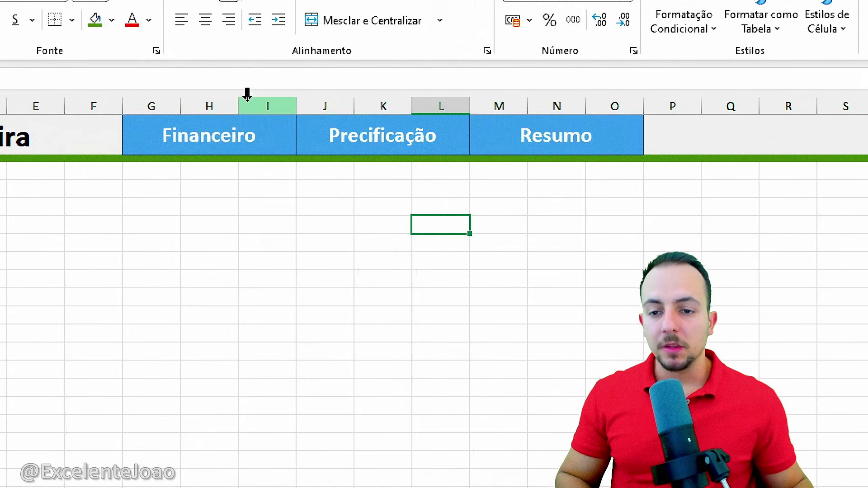
click(281, 145)
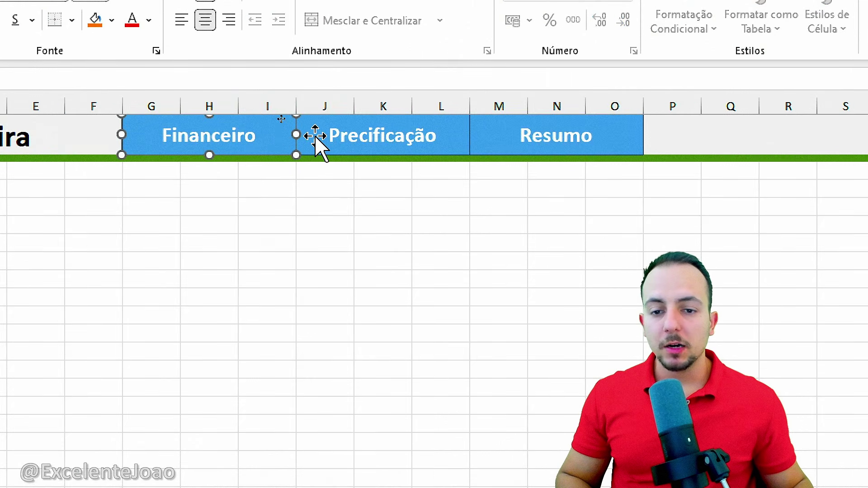
click(314, 145)
click(494, 136)
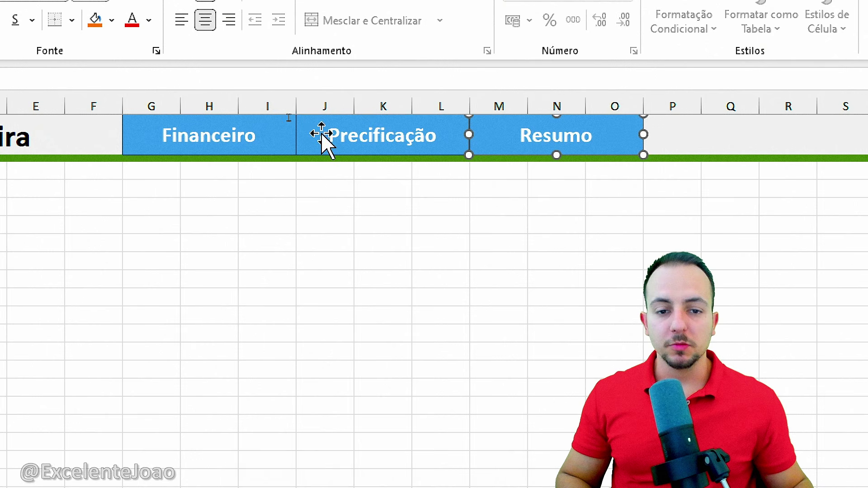
click(280, 139)
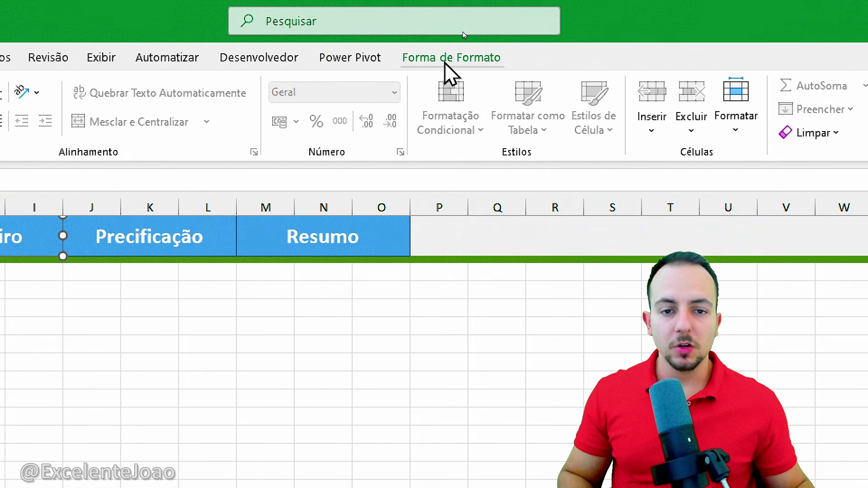
click(444, 62)
click(255, 110)
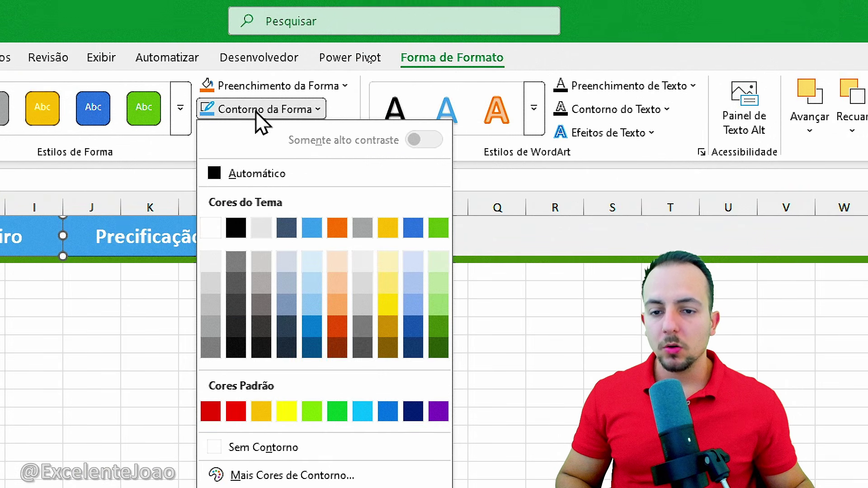
click(219, 443)
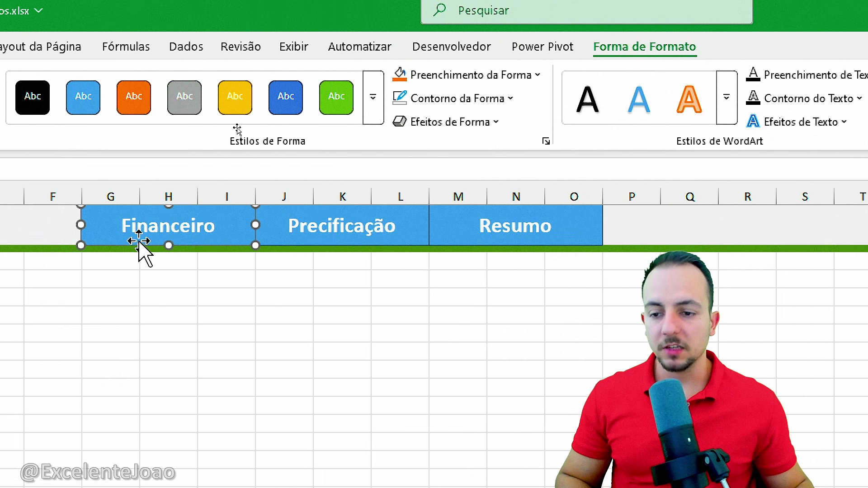
click(463, 77)
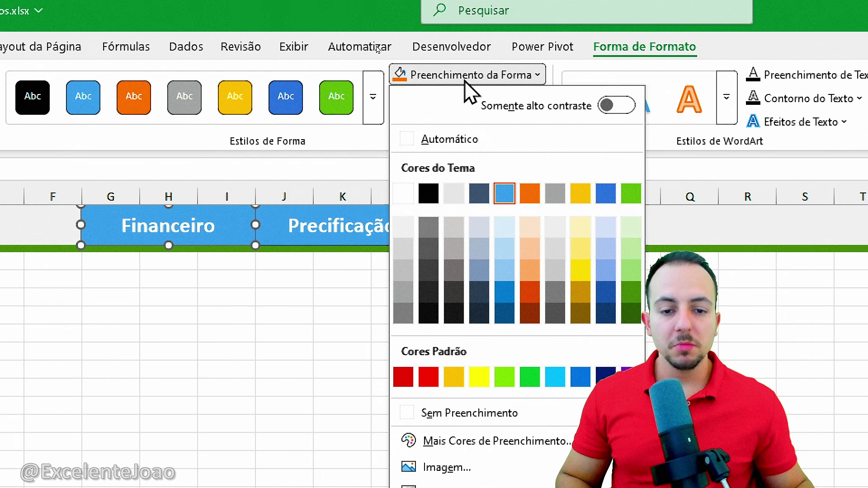
click(450, 417)
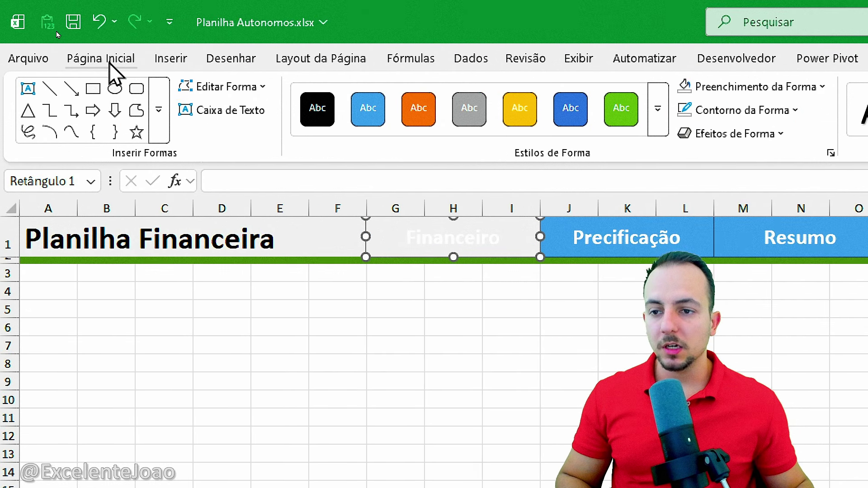
Step: Format the Financeiro label with the darker green theme color, font size 20 and an underline
click(32, 50)
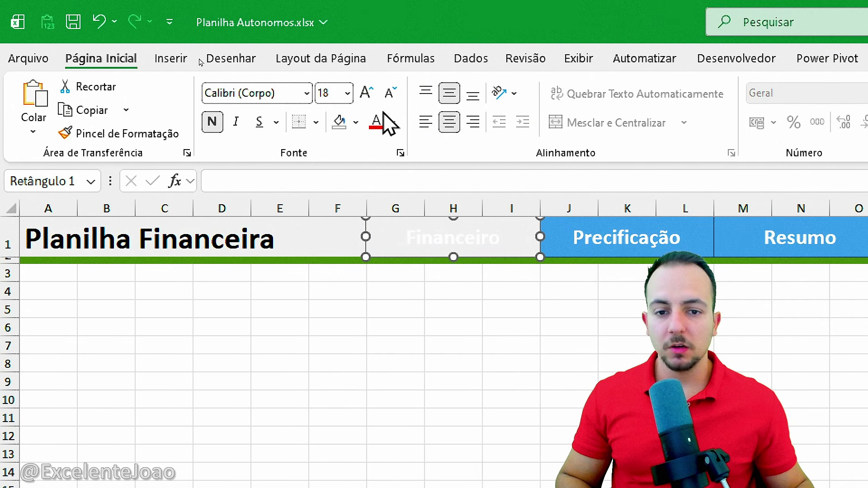
click(394, 122)
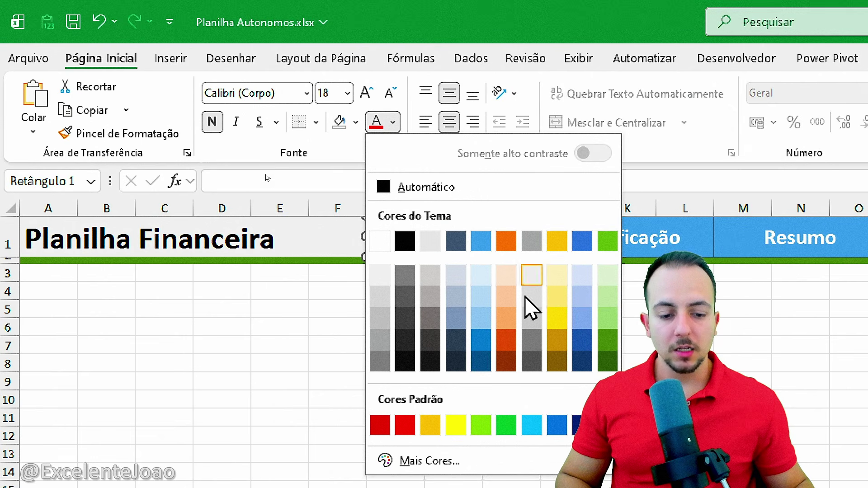
click(608, 361)
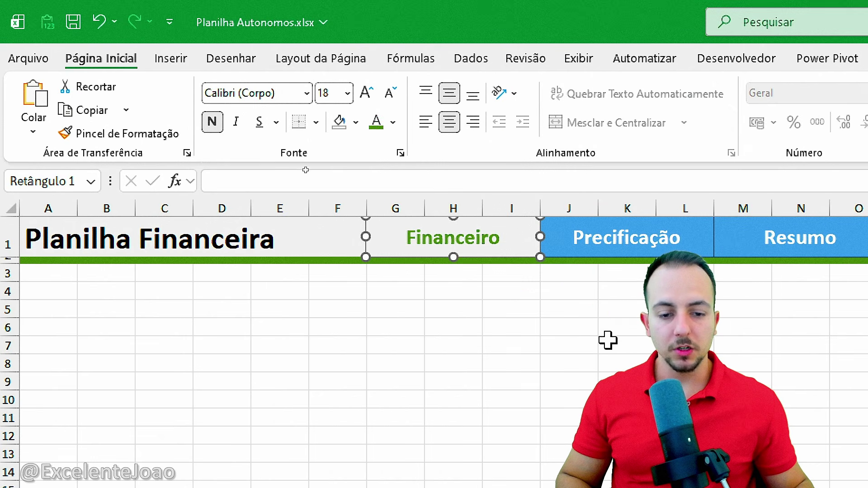
click(369, 97)
click(369, 98)
click(368, 97)
click(387, 98)
click(387, 97)
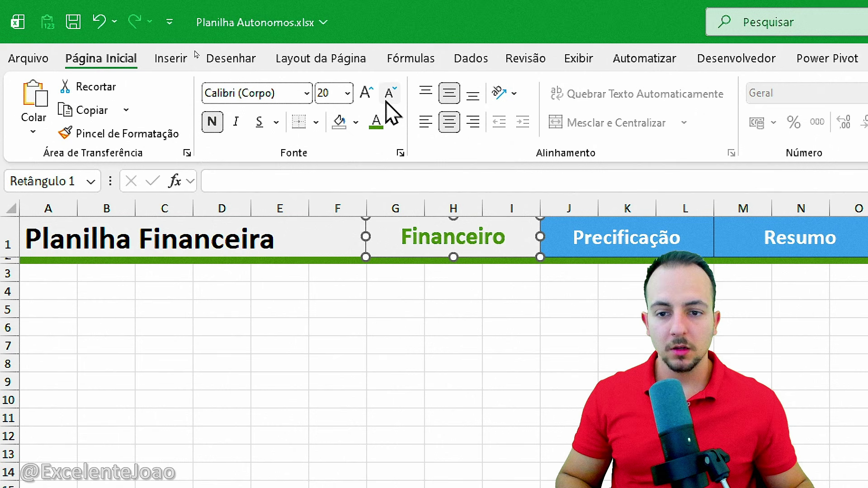
click(259, 121)
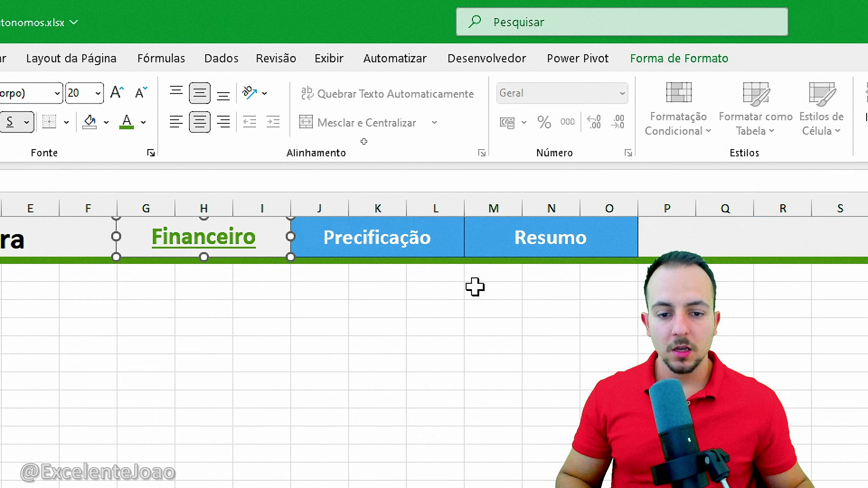
Step: Remove the fill and outline from the Precificação rectangle in the header and color its label gray
click(699, 242)
click(679, 59)
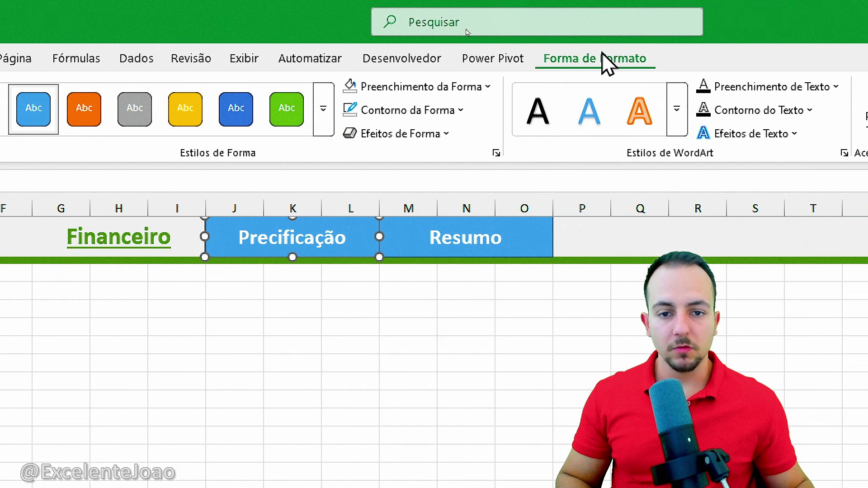
click(413, 86)
click(410, 423)
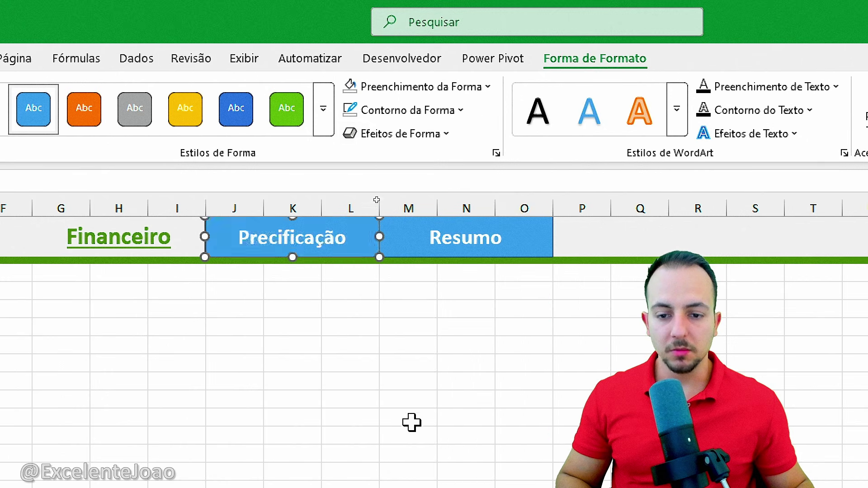
click(441, 117)
click(409, 436)
click(87, 57)
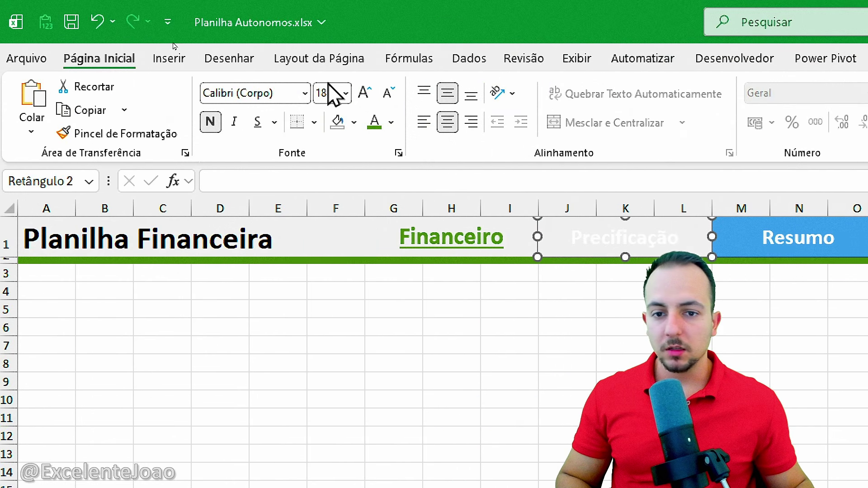
click(391, 122)
click(405, 277)
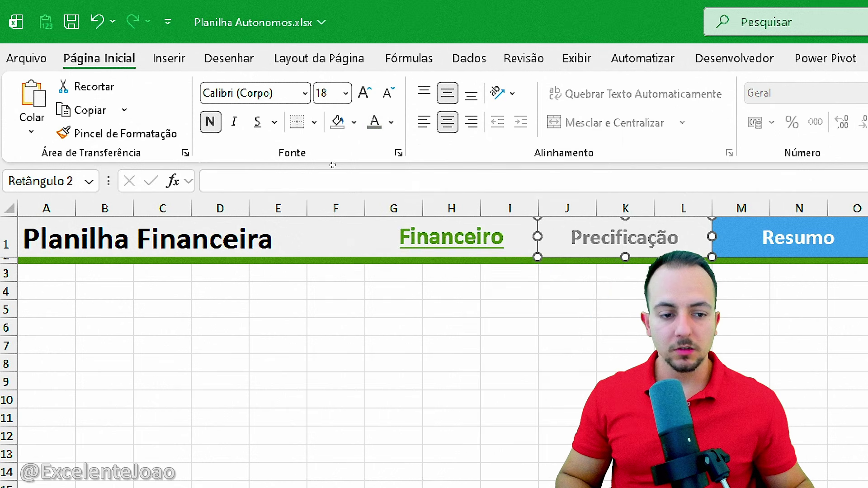
Step: Remove the fill and outline from the Resumo rectangle in the header and color its label gray
click(677, 244)
click(742, 54)
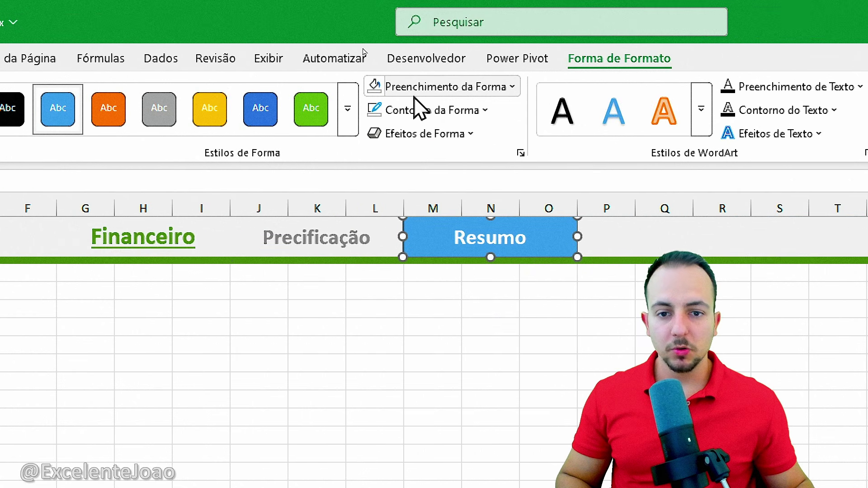
click(523, 90)
click(430, 420)
click(438, 89)
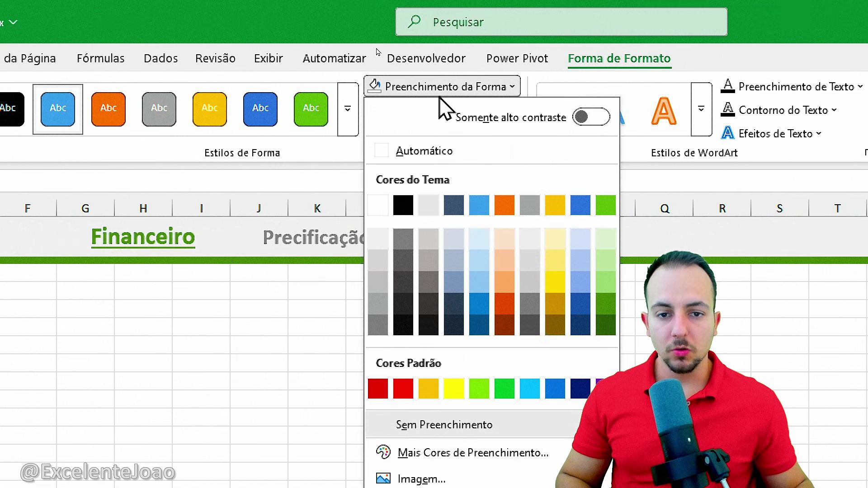
click(439, 89)
click(431, 107)
click(434, 447)
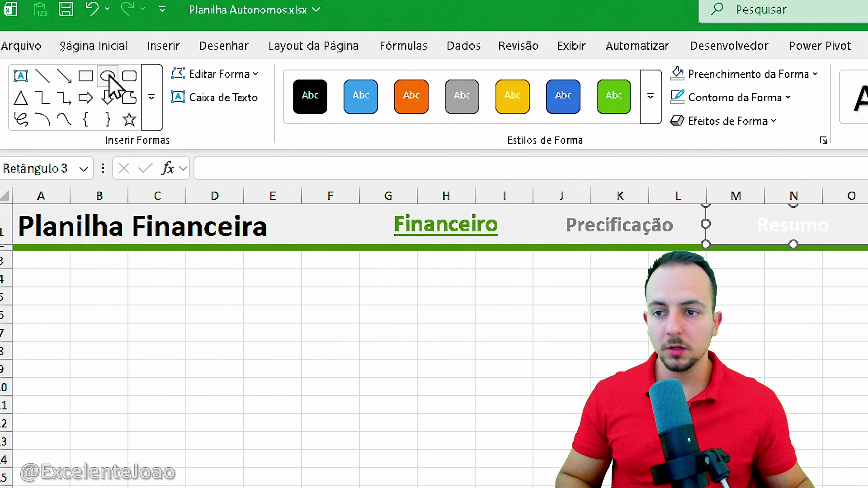
click(110, 57)
click(373, 129)
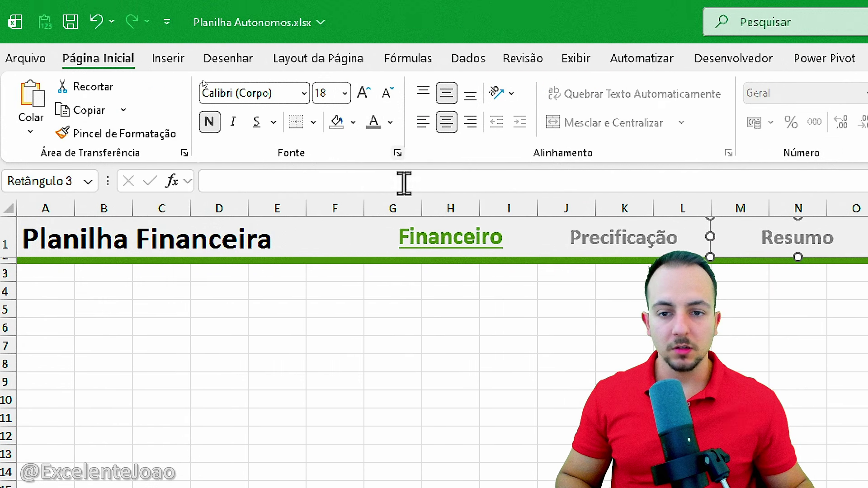
Step: Reduce the font size of the Resumo and Precificação labels by one increment each, and deselect the shapes
click(394, 94)
click(544, 226)
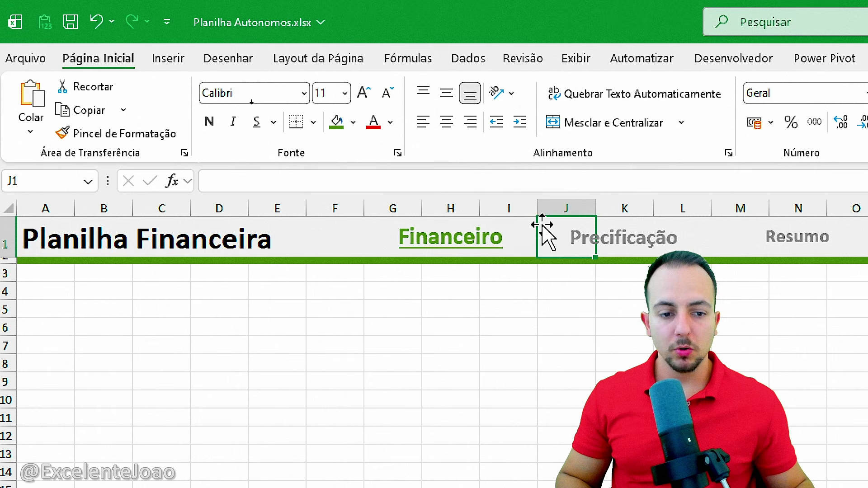
click(636, 238)
click(389, 94)
drag(545, 350, 544, 356)
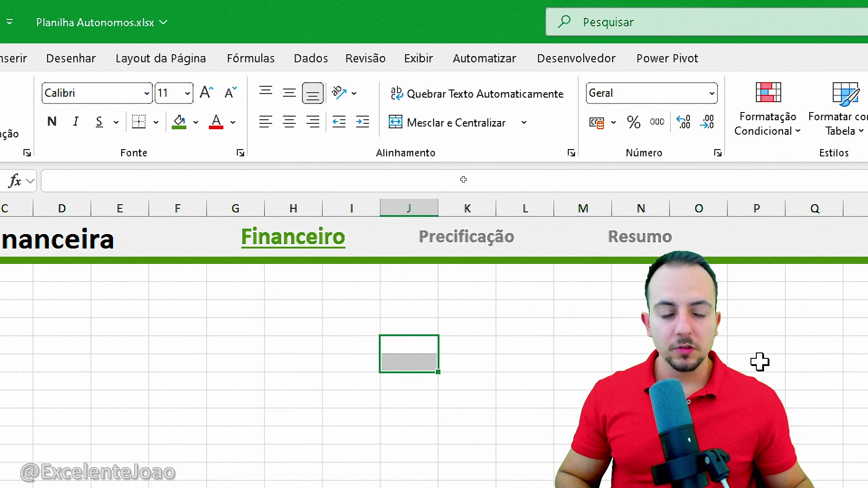
click(740, 400)
mouse_move(304, 191)
mouse_down()
mouse_move(351, 258)
mouse_move(286, 198)
mouse_up()
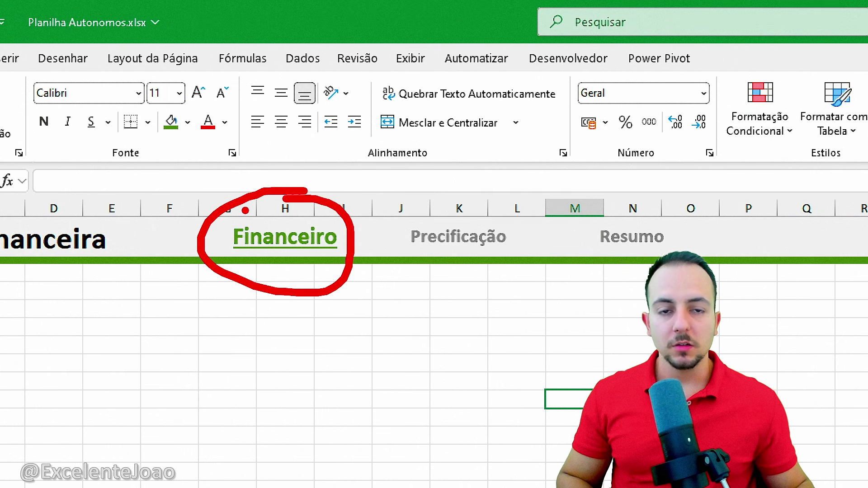
key(e)
mouse_move(506, 204)
mouse_down()
mouse_move(522, 248)
mouse_move(417, 209)
mouse_up()
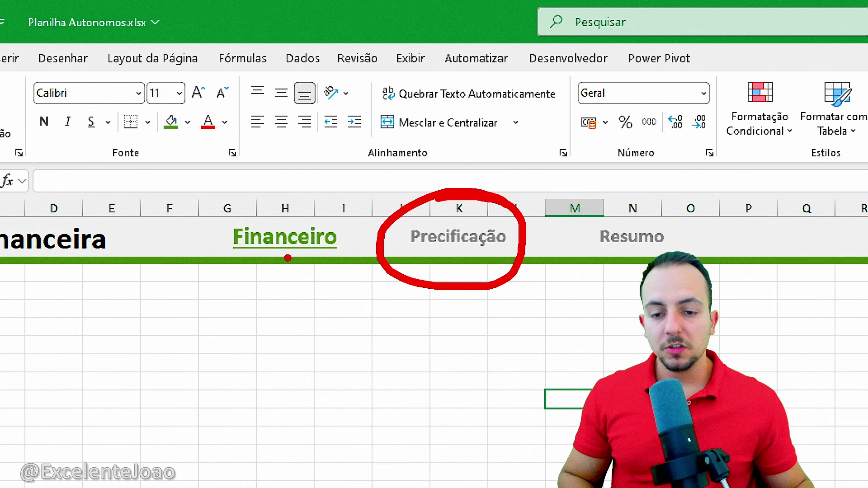
drag(287, 258, 403, 289)
key(ctrl+z)
key(ctrl+z)
mouse_move(485, 195)
mouse_down()
mouse_move(533, 243)
mouse_move(440, 197)
mouse_up()
key(Escape)
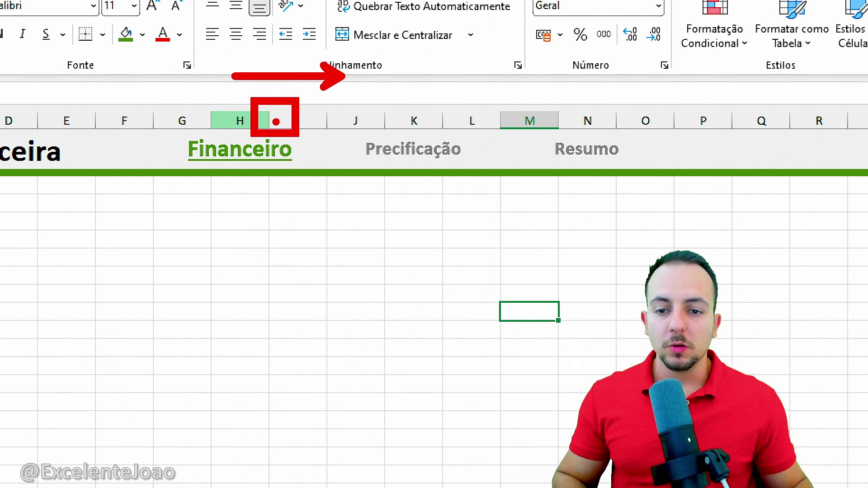
Step: Try widening column H to test how the header buttons react, and undo the width change
drag(269, 120, 465, 107)
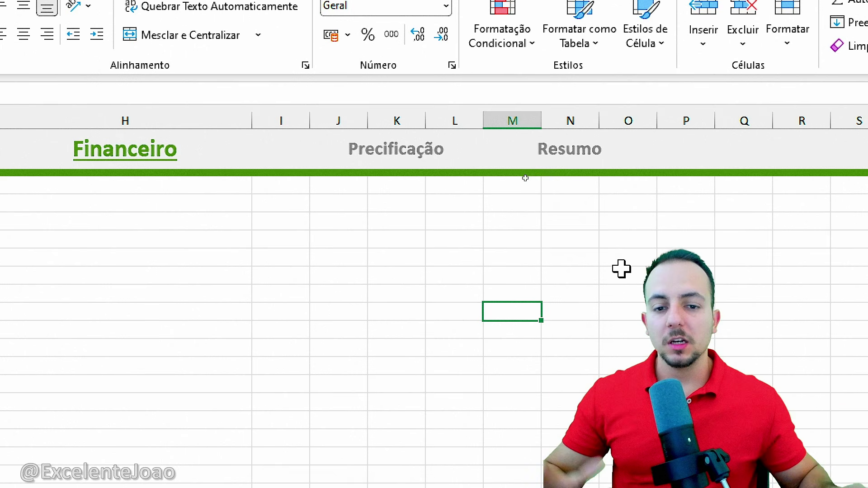
key(ctrl+z)
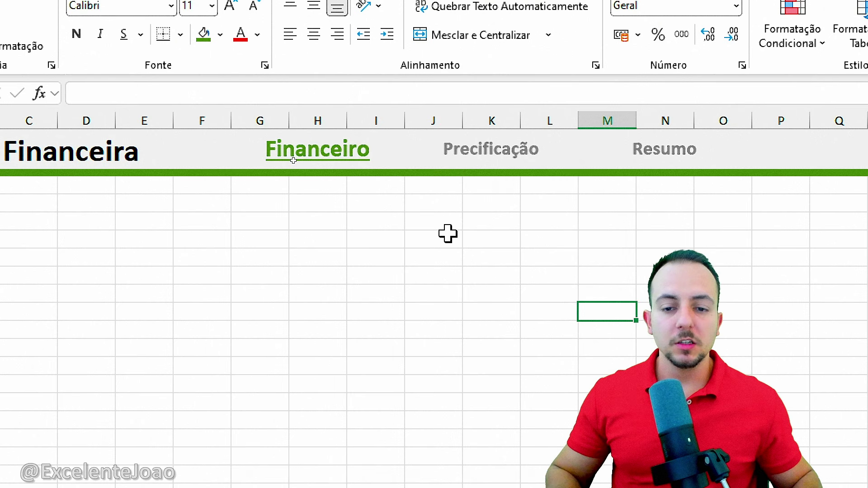
Step: Set the Financeiro shape's properties to "Não mover ou dimensionar com células"
right_click(349, 151)
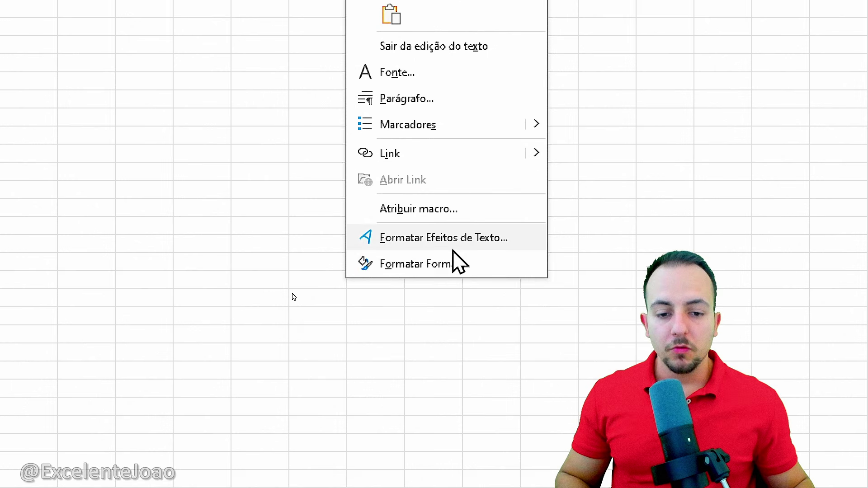
click(414, 265)
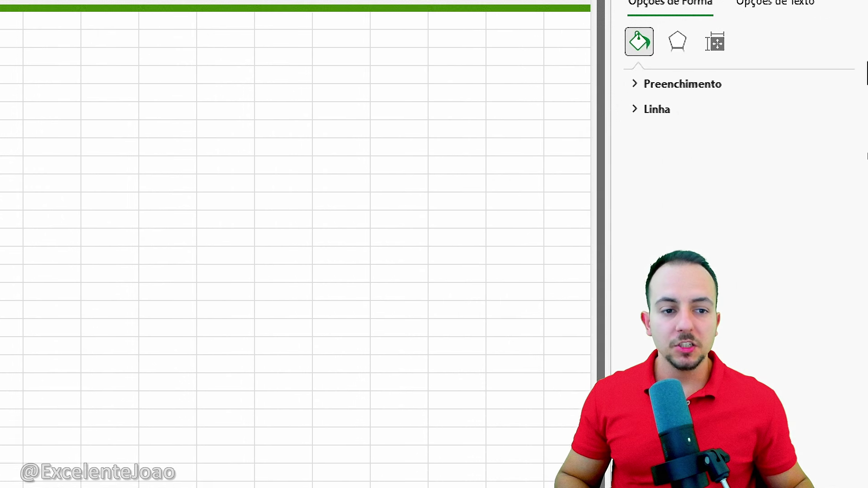
drag(612, 121, 369, 113)
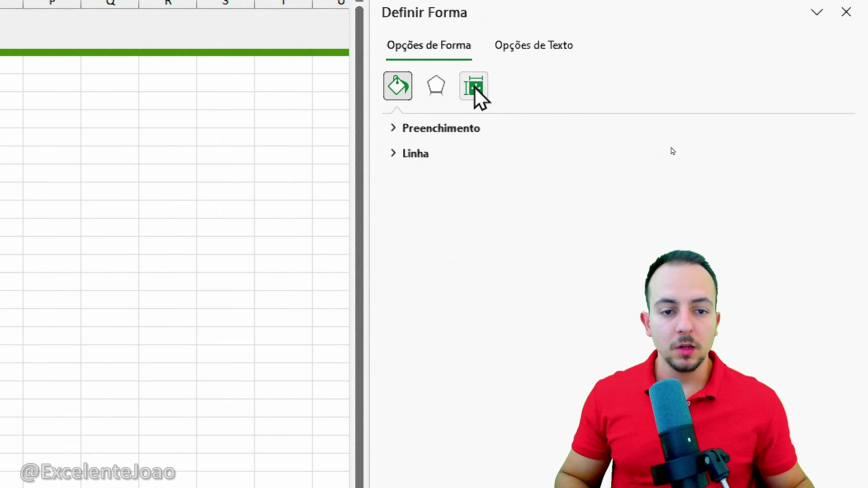
click(474, 86)
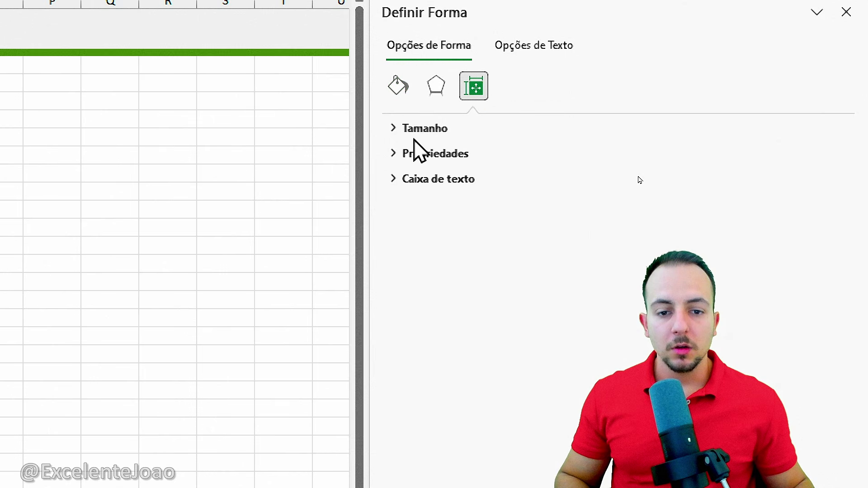
click(402, 155)
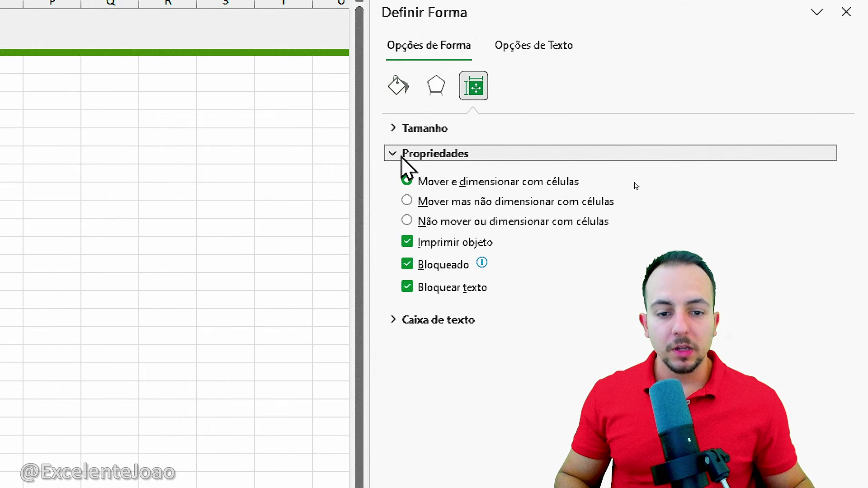
click(433, 222)
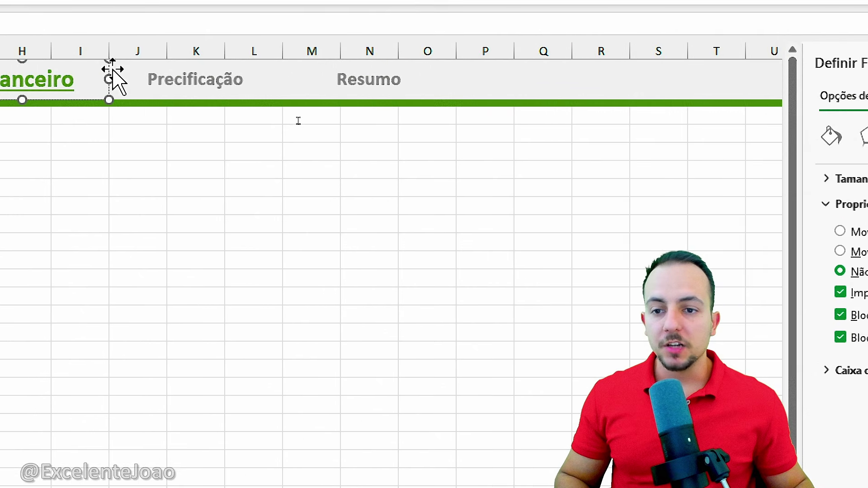
Step: Apply "Não mover ou dimensionar com células" to the Precificação and Resumo shapes and close the shape formatting options
click(197, 81)
click(859, 272)
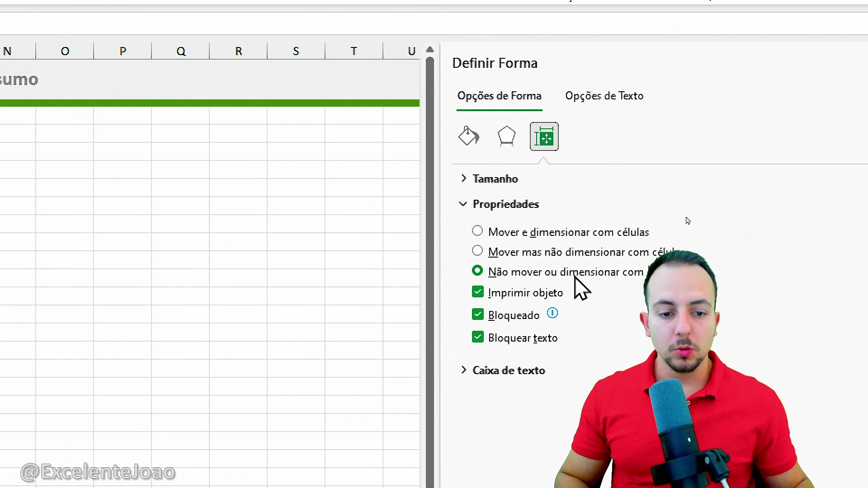
click(195, 84)
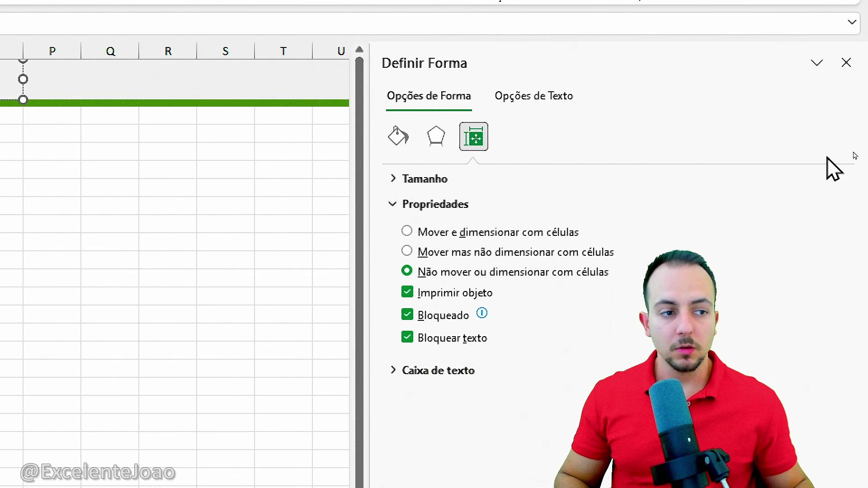
click(847, 62)
click(384, 203)
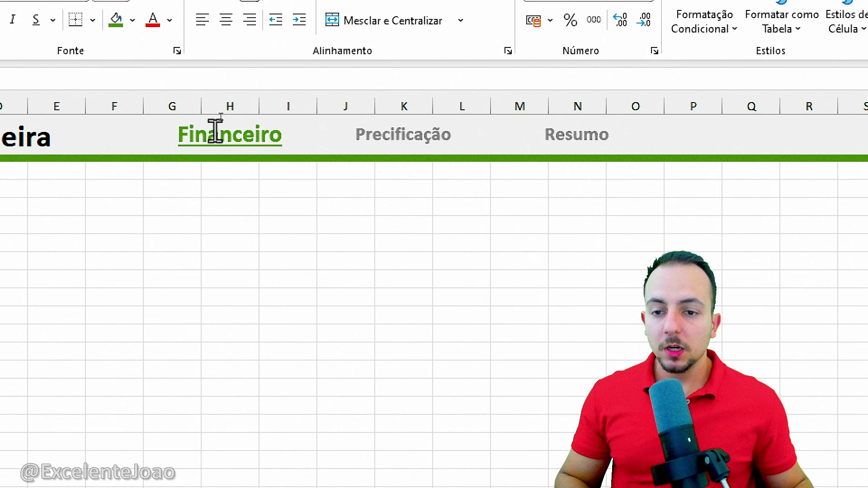
Step: Link the Financeiro button to cell A1 of the Financeiro sheet in this document
click(38, 87)
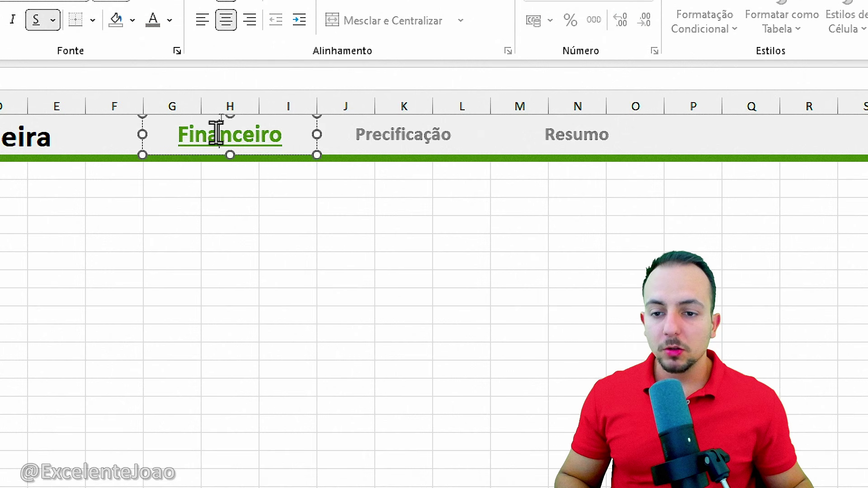
right_click(38, 86)
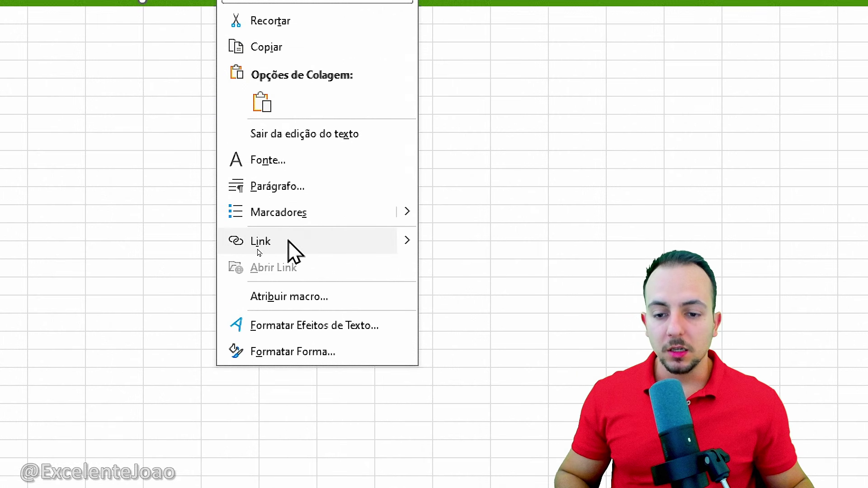
click(288, 240)
click(126, 185)
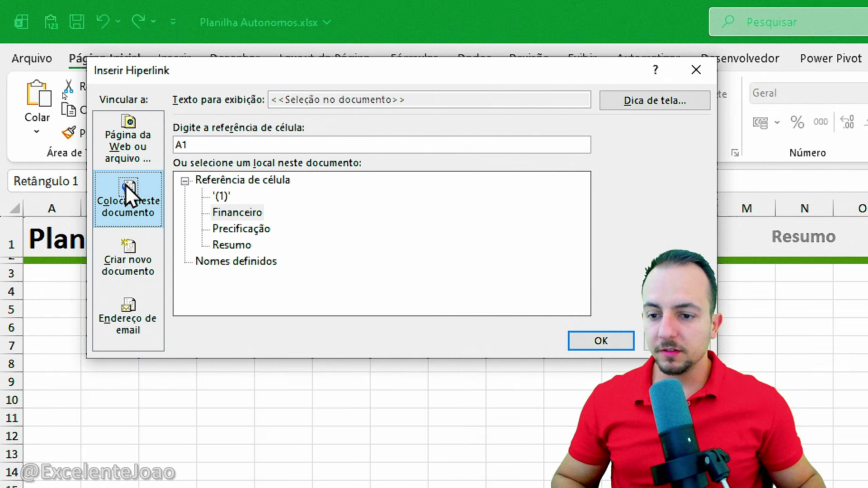
key(ctrl+2)
mouse_move(137, 167)
mouse_down()
mouse_move(127, 166)
mouse_move(153, 237)
mouse_move(115, 187)
mouse_up()
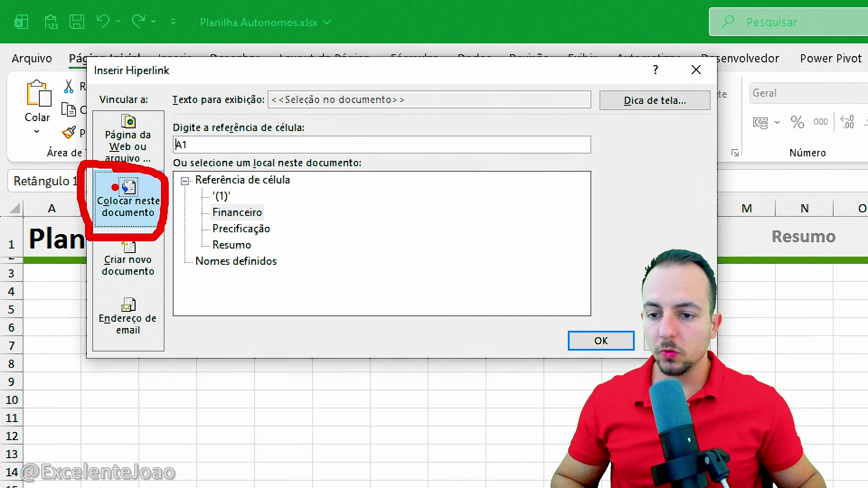
key(Escape)
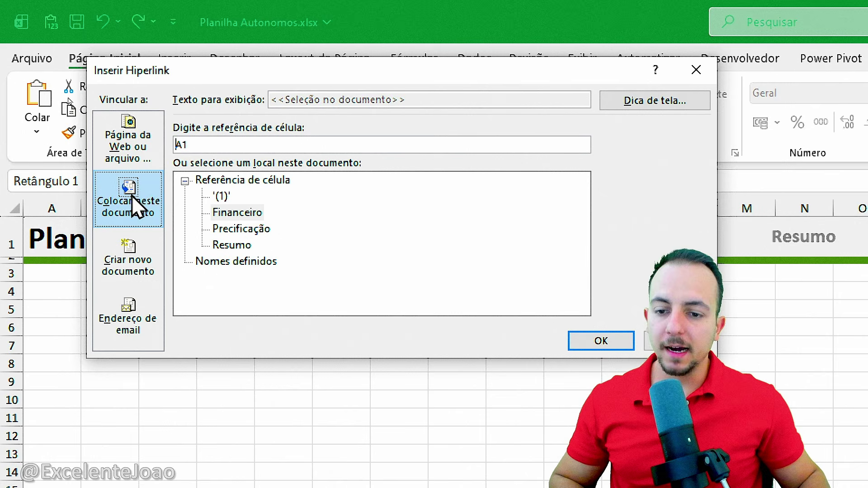
click(233, 214)
key(ctrl+2)
drag(275, 210, 362, 211)
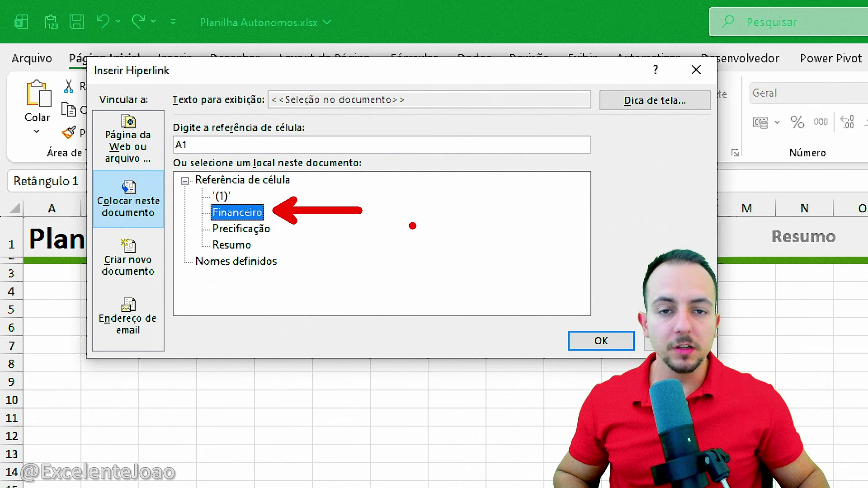
drag(209, 218, 273, 228)
key(Escape)
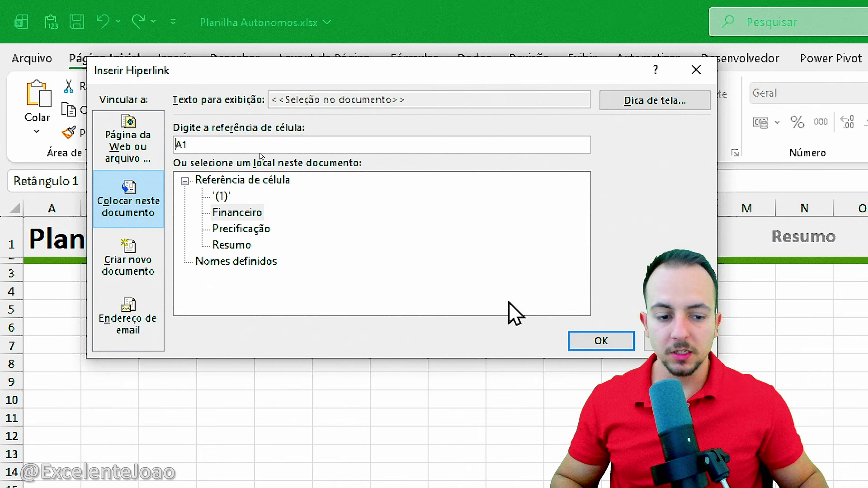
click(585, 339)
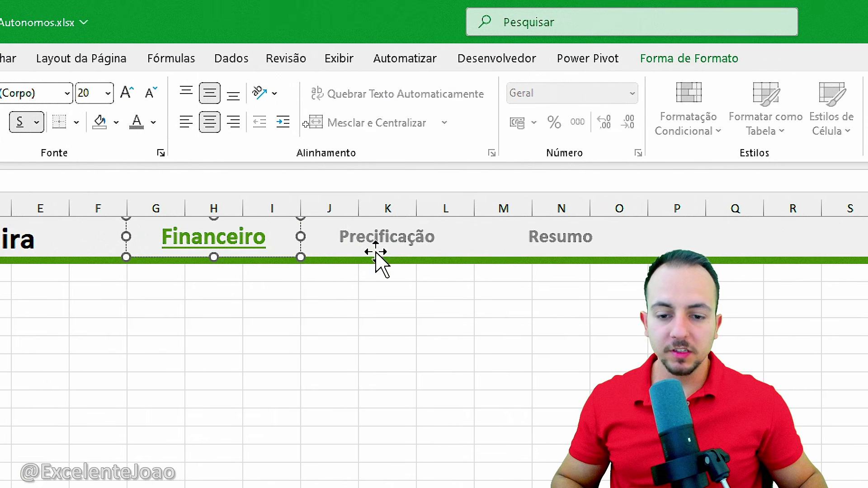
Step: Link the Precificação button in the header to the Precificação sheet of this document
right_click(324, 238)
right_click(351, 234)
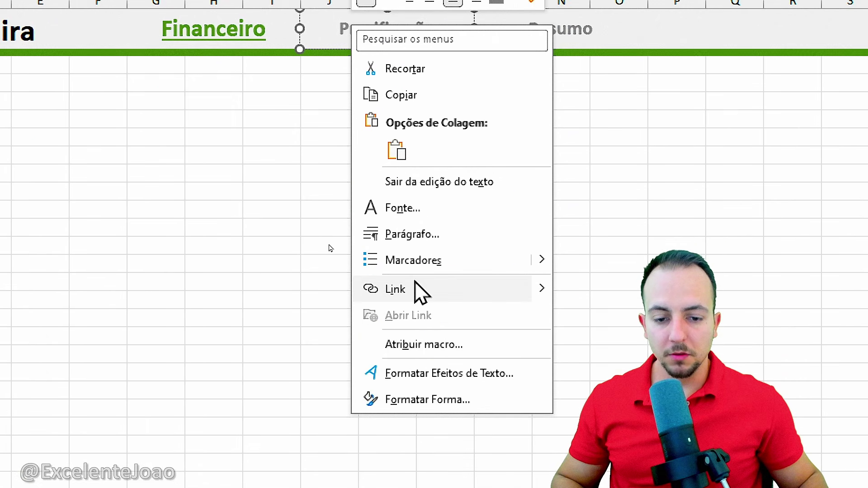
click(419, 362)
double_click(164, 131)
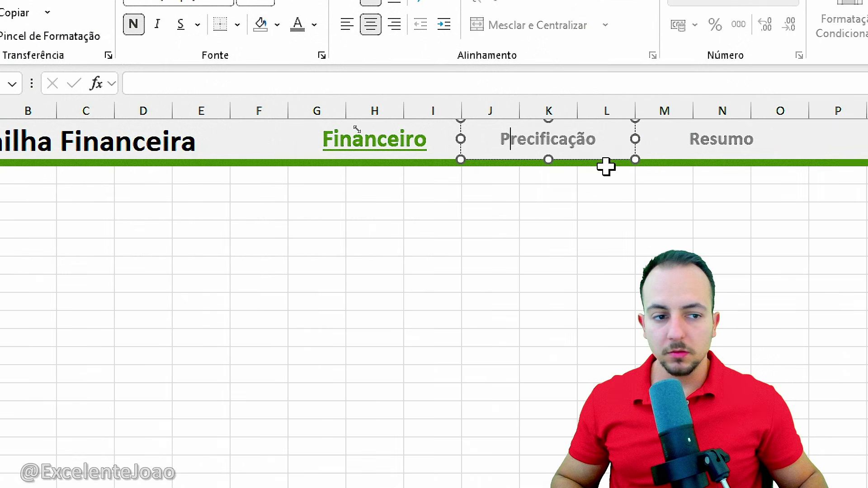
Step: Link the Resumo button in the header to the Resumo sheet of this document
right_click(697, 152)
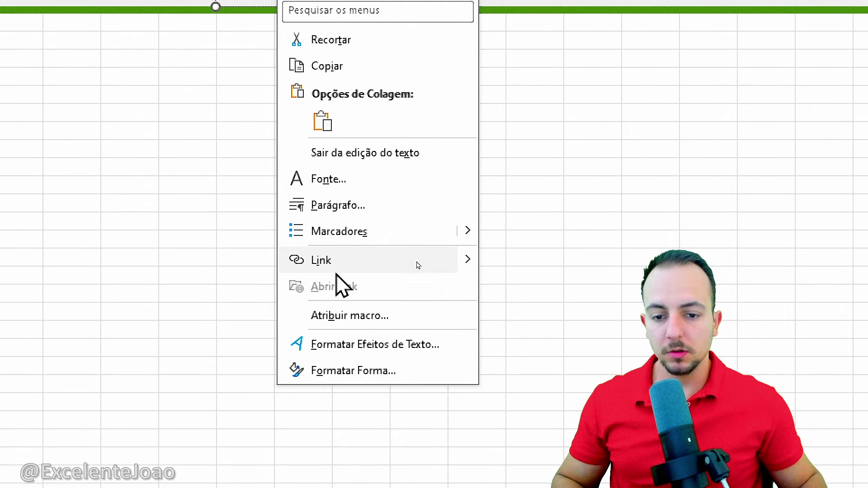
click(419, 266)
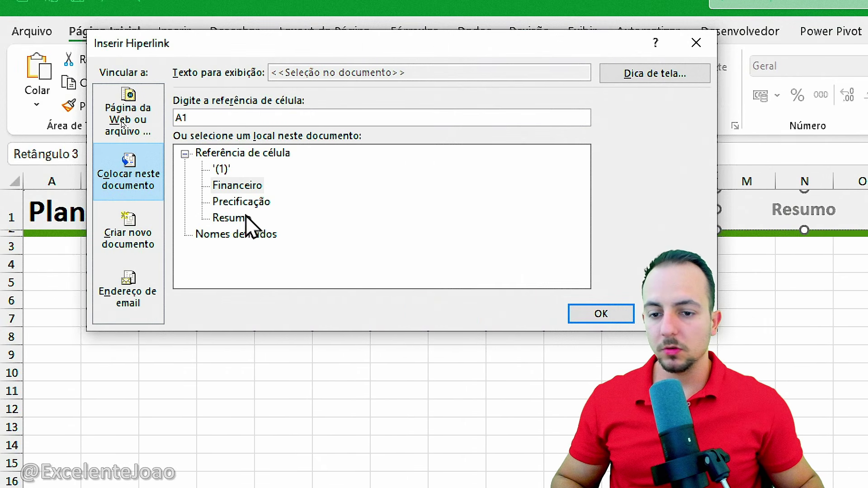
double_click(245, 218)
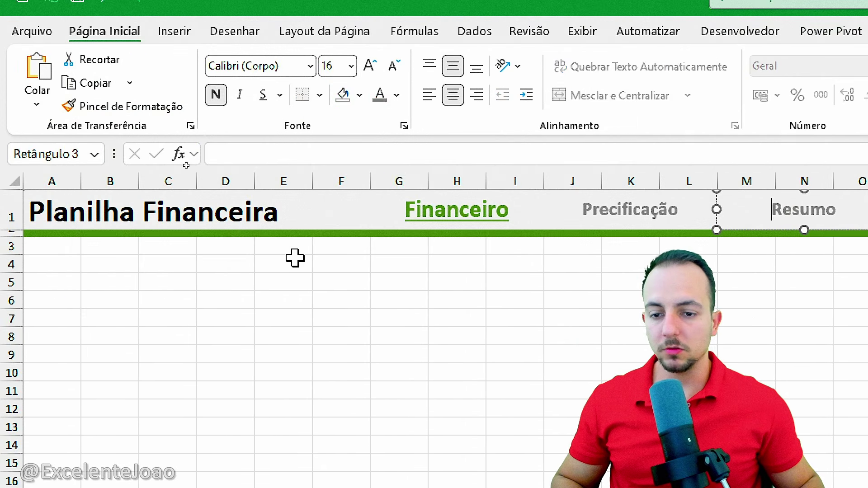
click(400, 316)
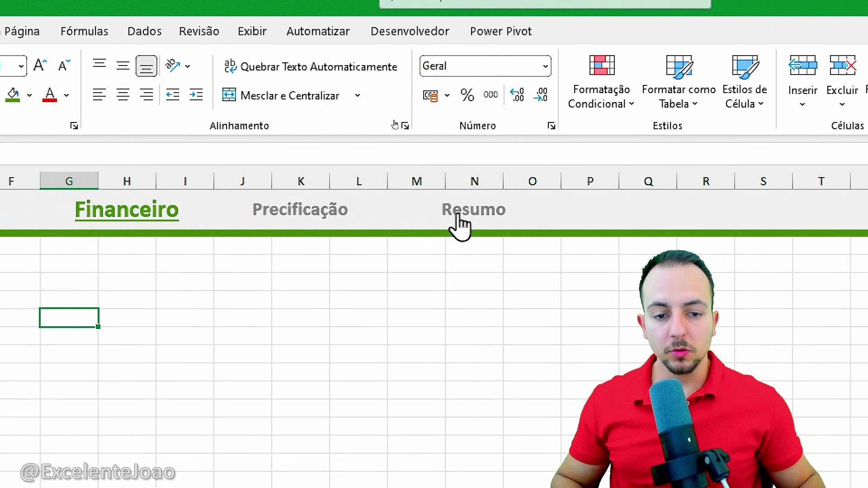
Step: Test the Resumo button's link, look over the Resumo sheet's top rows and return to the Financeiro sheet
click(460, 225)
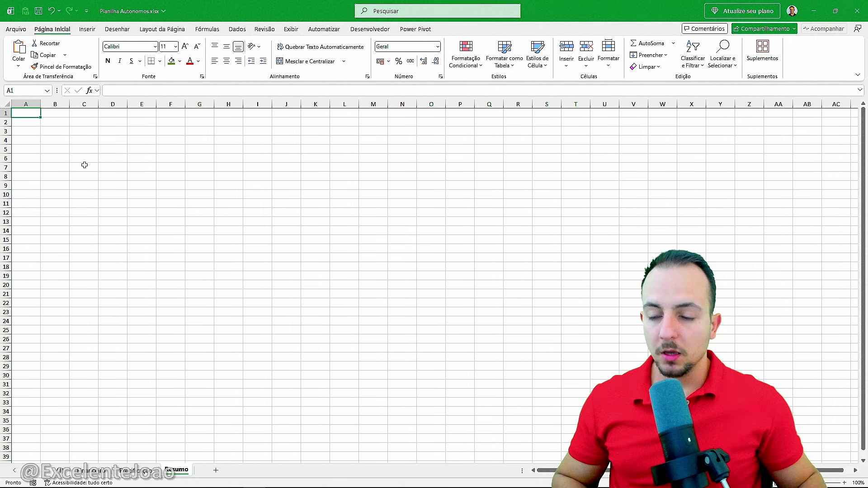
drag(7, 112, 6, 158)
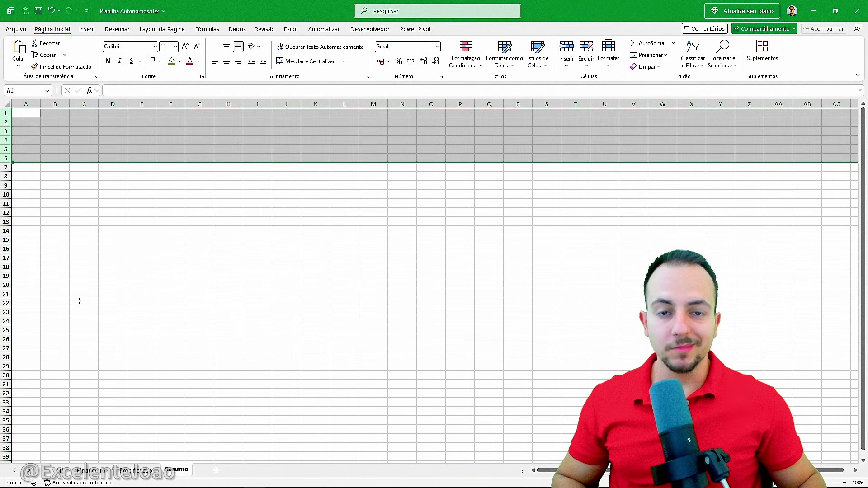
click(104, 472)
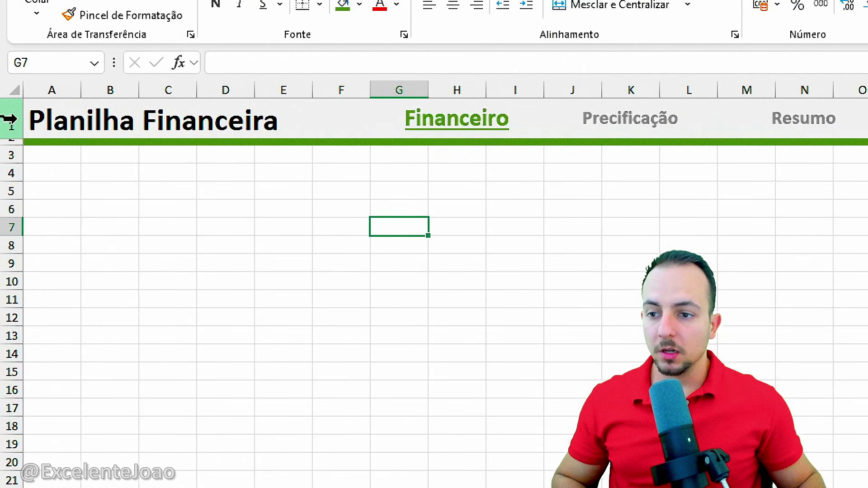
Step: Copy header rows 1 and 2 of the Financeiro sheet to the top of the Precificação and Resumo sheets
drag(4, 112, 11, 142)
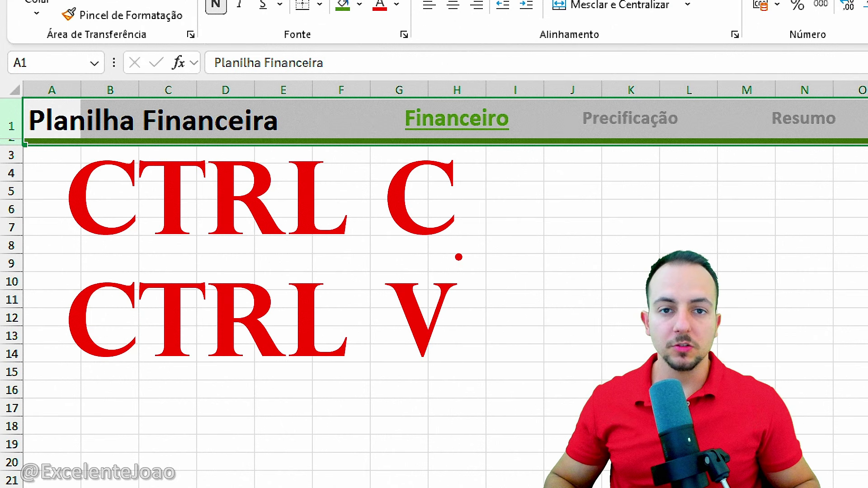
key(ctrl+c)
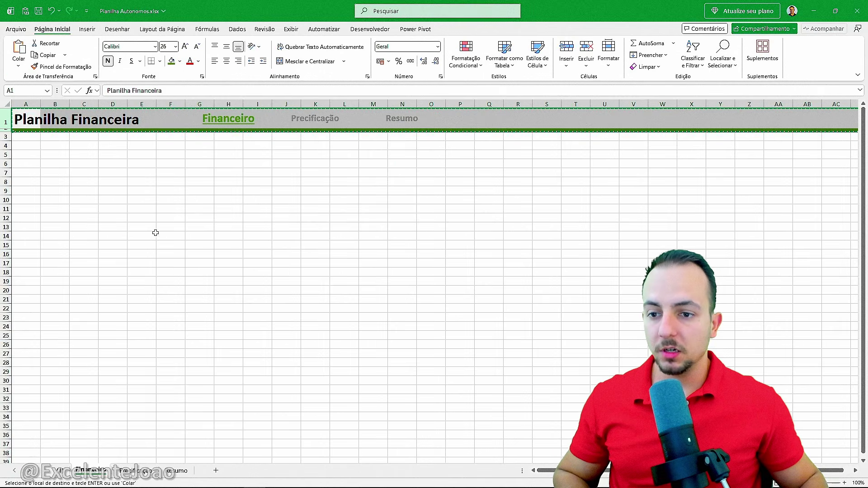
click(138, 470)
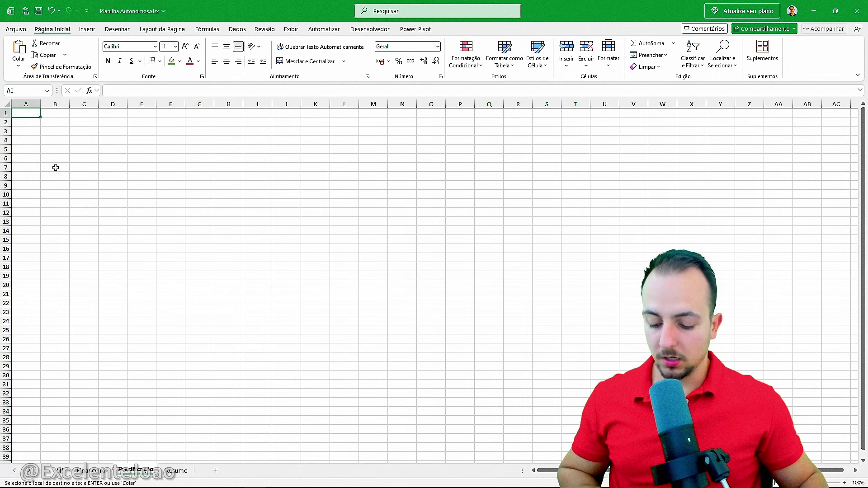
key(ctrl+v)
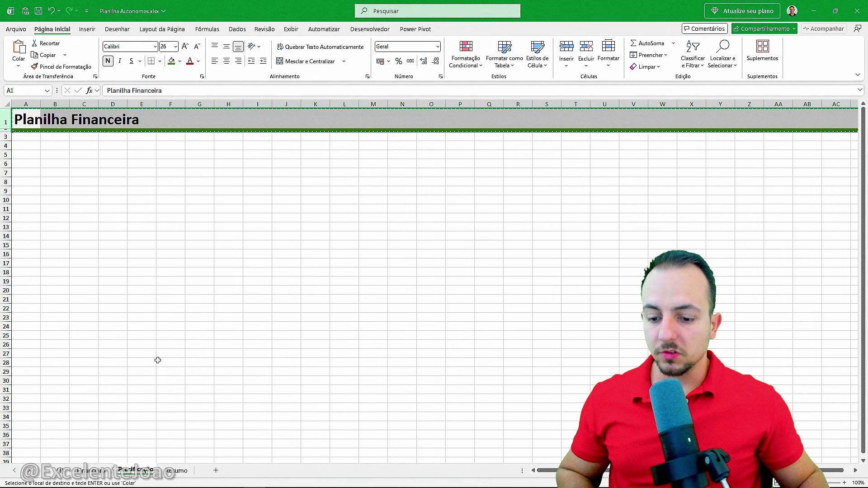
click(177, 471)
key(ctrl+v)
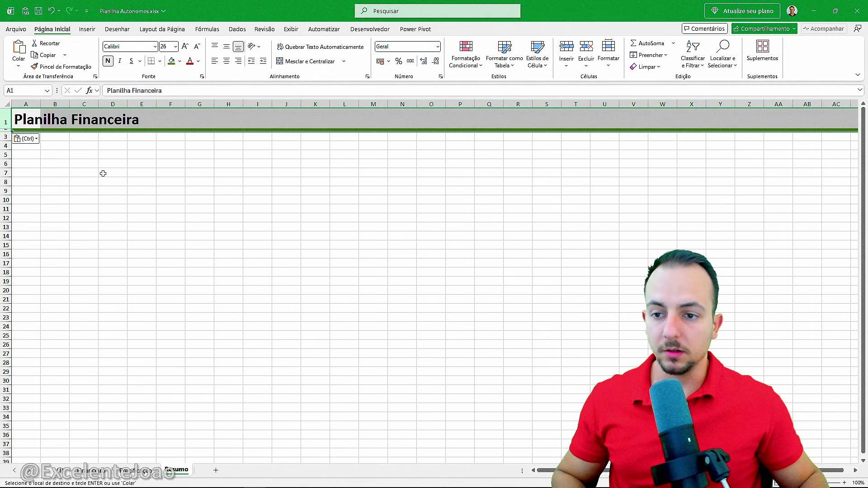
click(103, 174)
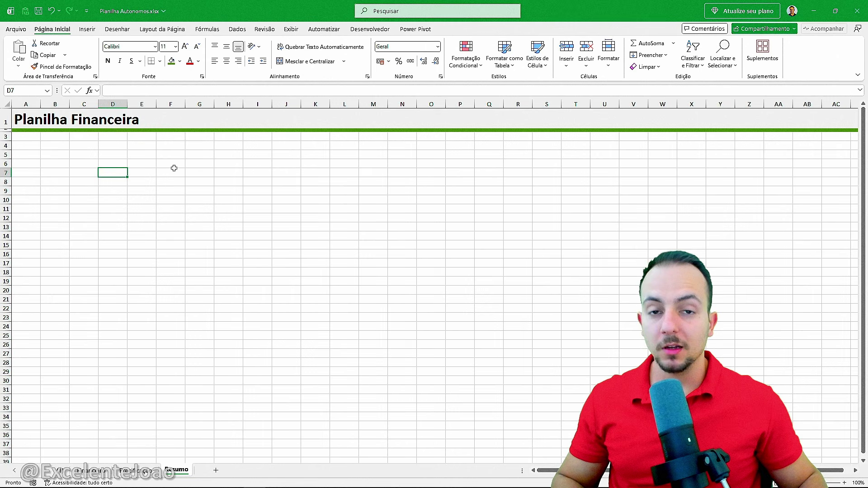
Step: Copy the Financeiro, Precificação and Resumo buttons together from the Financeiro sheet to cell G1 of the Precificação sheet
click(105, 472)
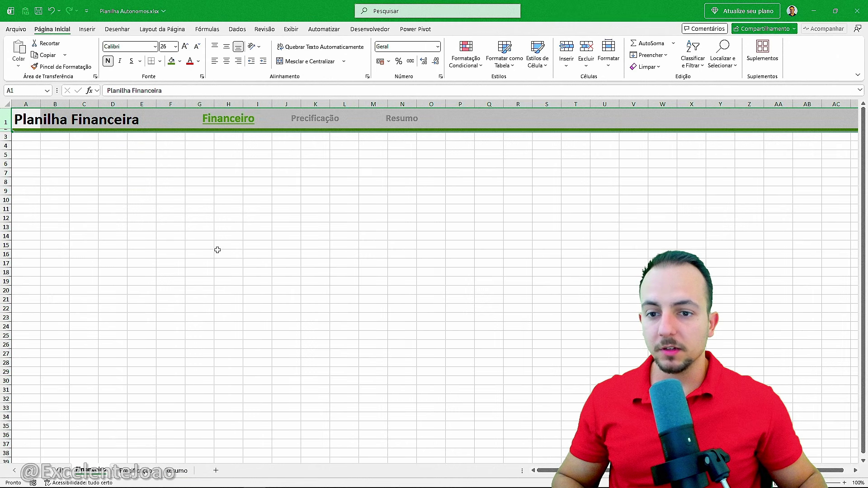
click(255, 175)
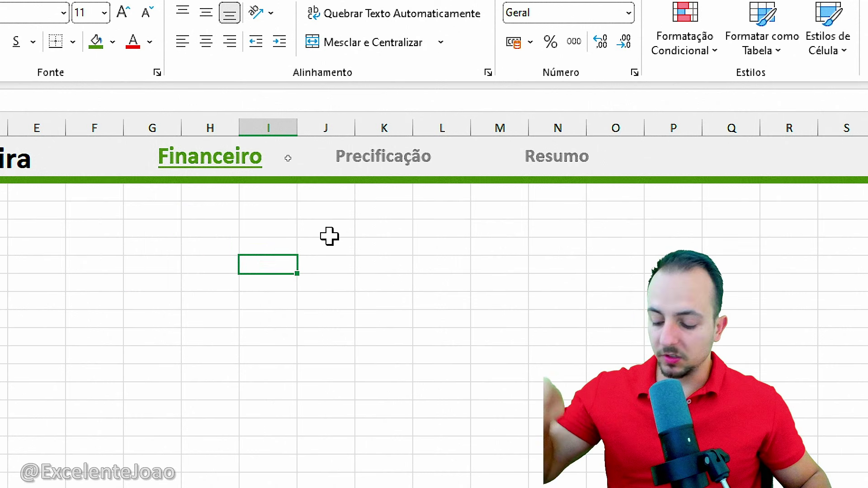
ctrl+click(248, 155)
ctrl+click(391, 149)
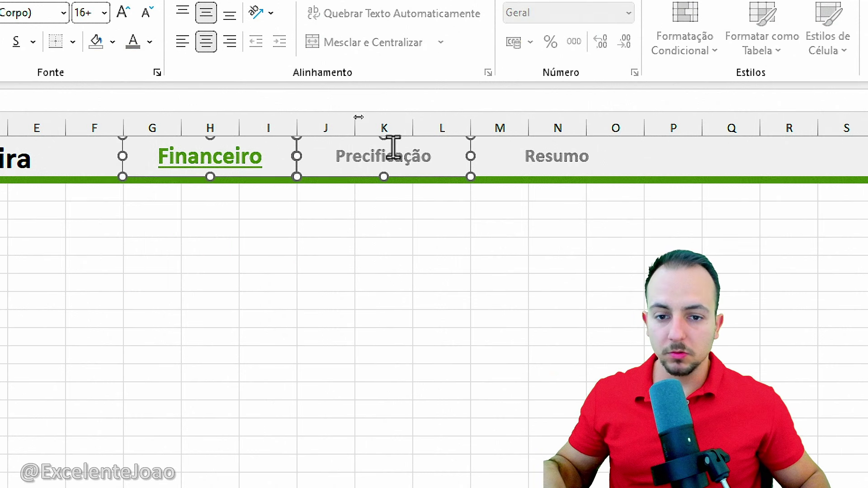
ctrl+click(502, 163)
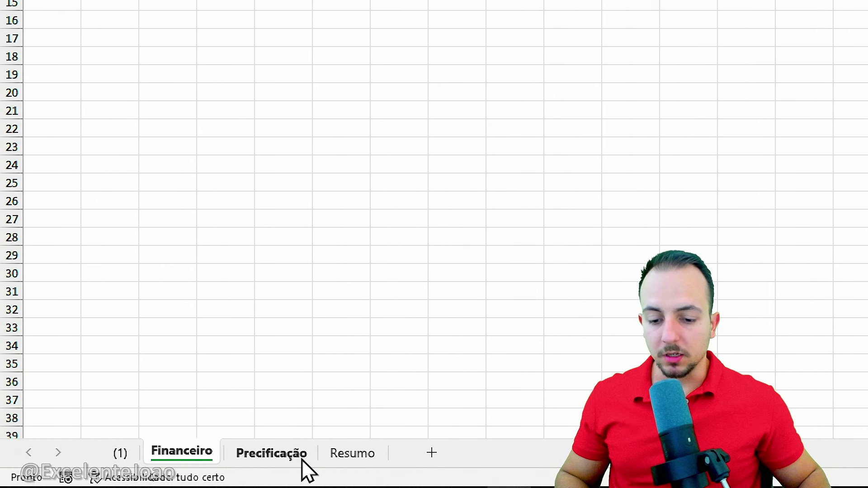
click(300, 459)
click(400, 131)
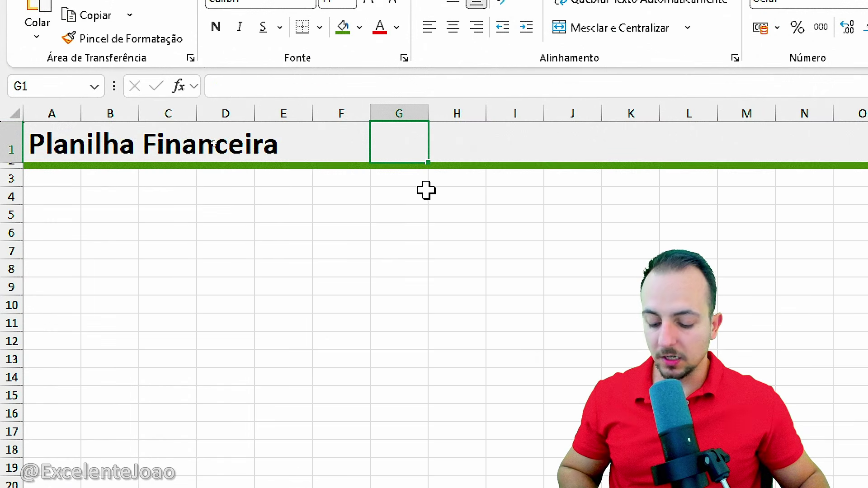
key(ctrl+v)
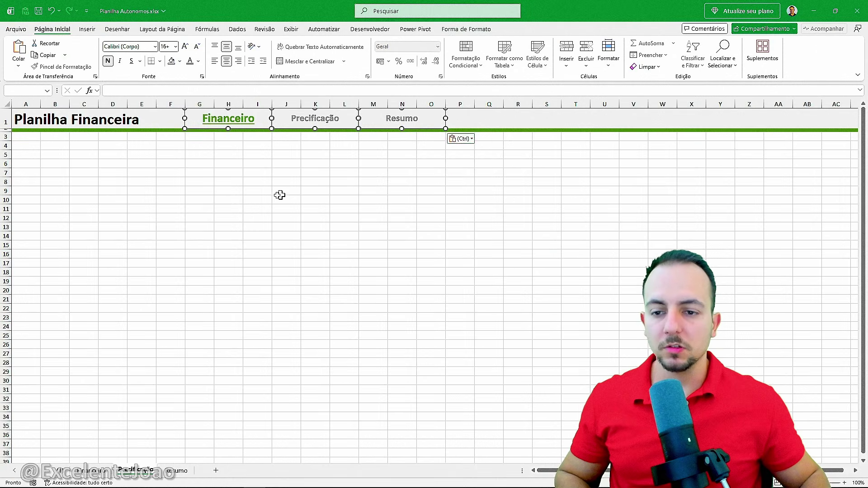
Step: Paste the three copied navigation buttons at cell G1 of the Resumo sheet and deselect them
key(ctrl)
click(176, 470)
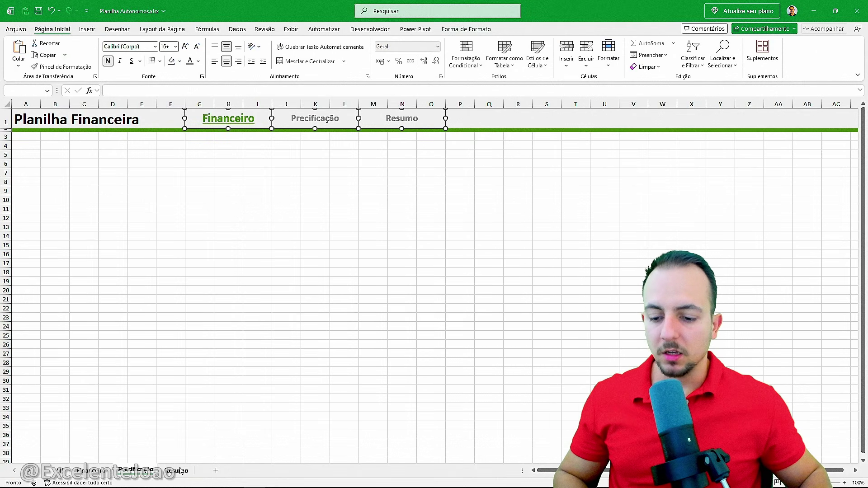
click(206, 116)
key(ctrl+v)
key(Escape)
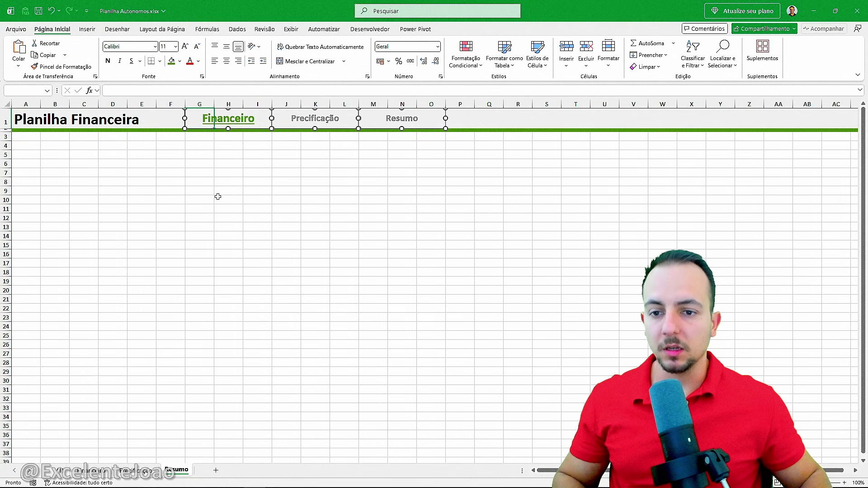
key(Escape)
Step: Test the navigation between sheets with the Financeiro, Precificação and Resumo header buttons
click(318, 120)
click(396, 122)
click(324, 121)
click(248, 123)
click(312, 122)
click(379, 122)
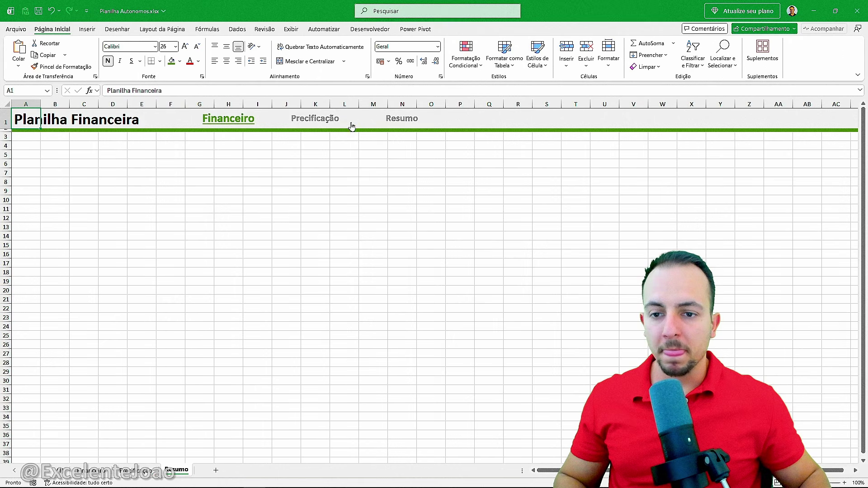
click(323, 123)
click(246, 125)
click(303, 125)
click(384, 123)
click(327, 122)
click(398, 120)
click(336, 127)
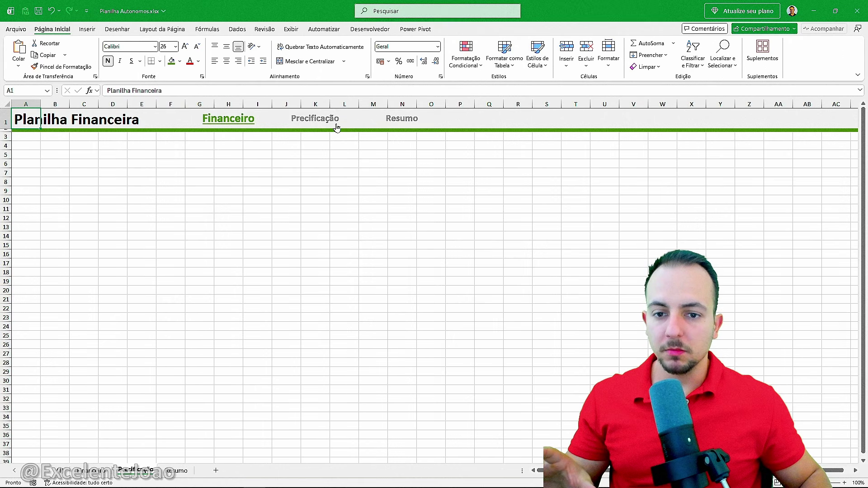
click(238, 122)
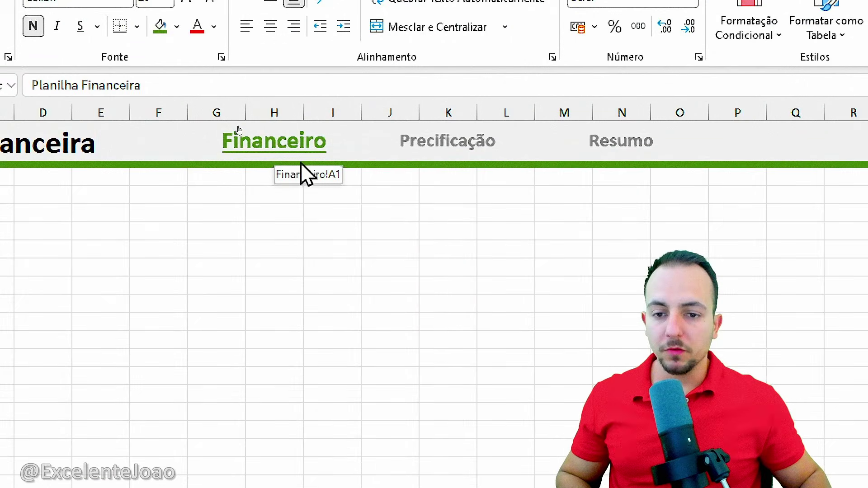
drag(292, 109, 296, 108)
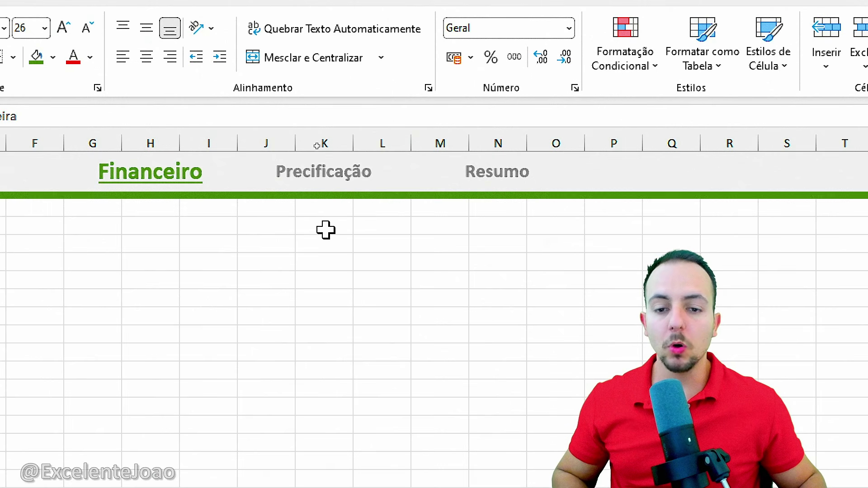
Step: Set the Precificação button's text on the Precificação sheet to dark green and font size 20
click(339, 198)
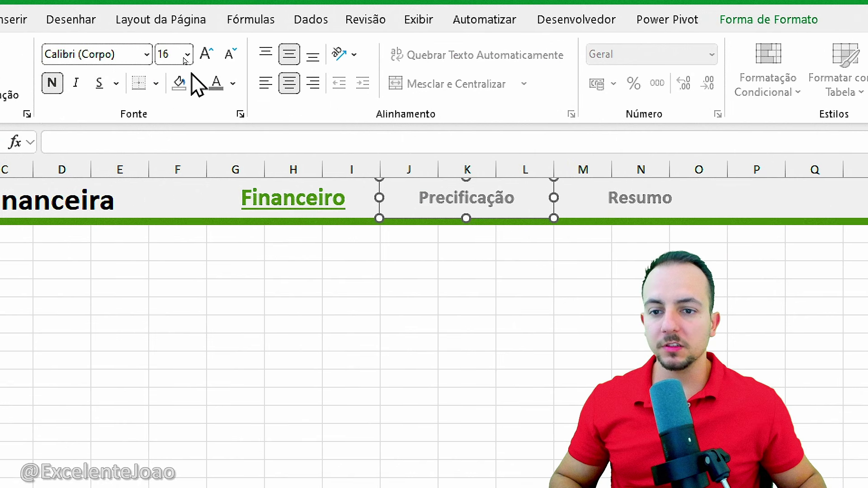
click(233, 83)
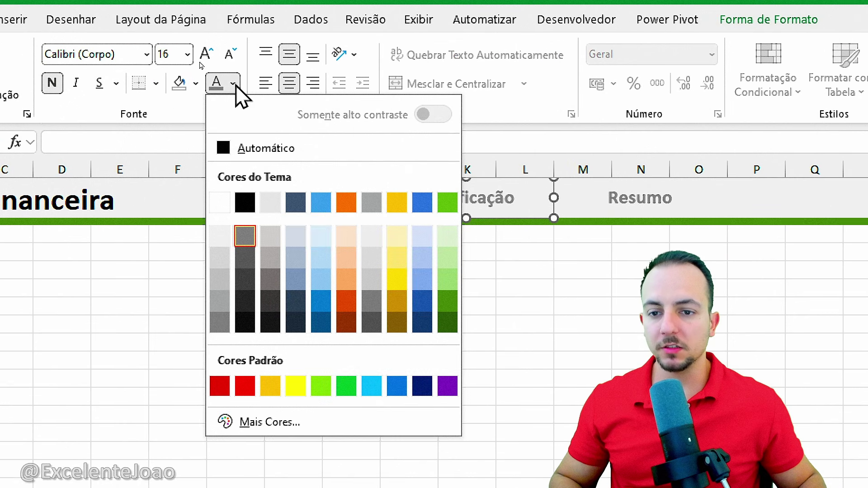
click(449, 303)
click(206, 53)
click(206, 53)
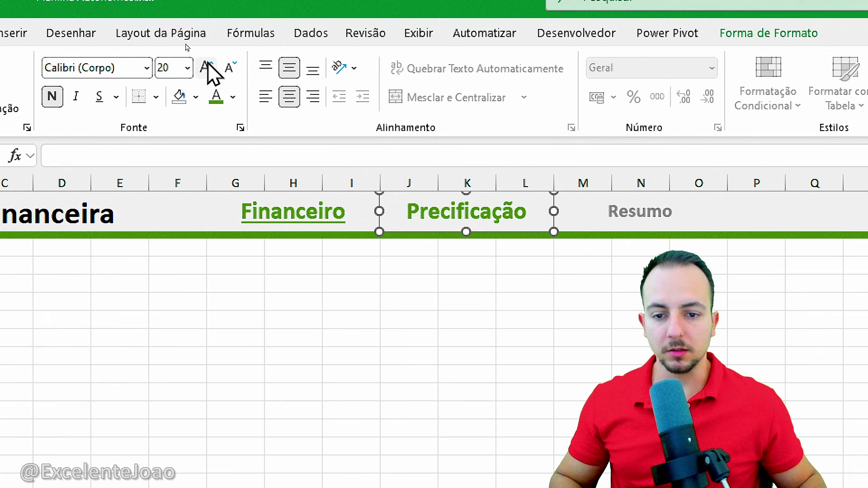
click(206, 53)
click(206, 54)
click(230, 69)
click(229, 68)
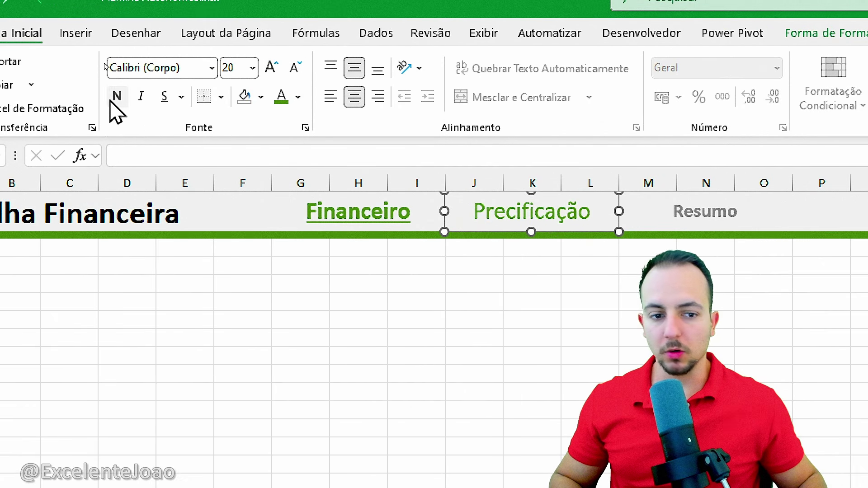
Step: Underline the Precificação button's text and keep it bold
click(78, 96)
click(146, 96)
click(164, 96)
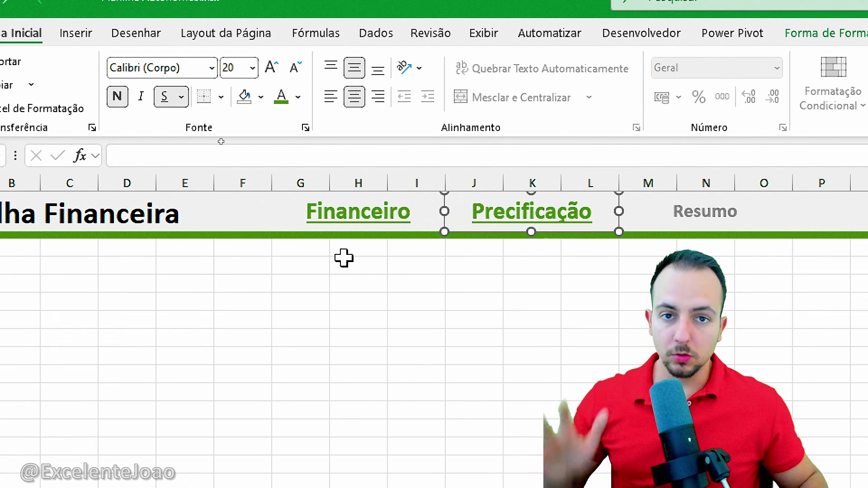
Step: Set the Financeiro button's text to size 16 and dark gray, without underline
ctrl+click(296, 220)
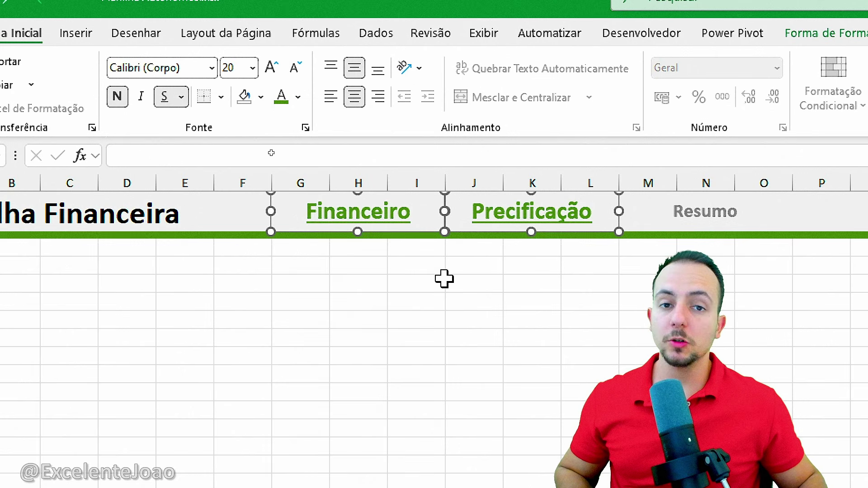
ctrl+click(474, 211)
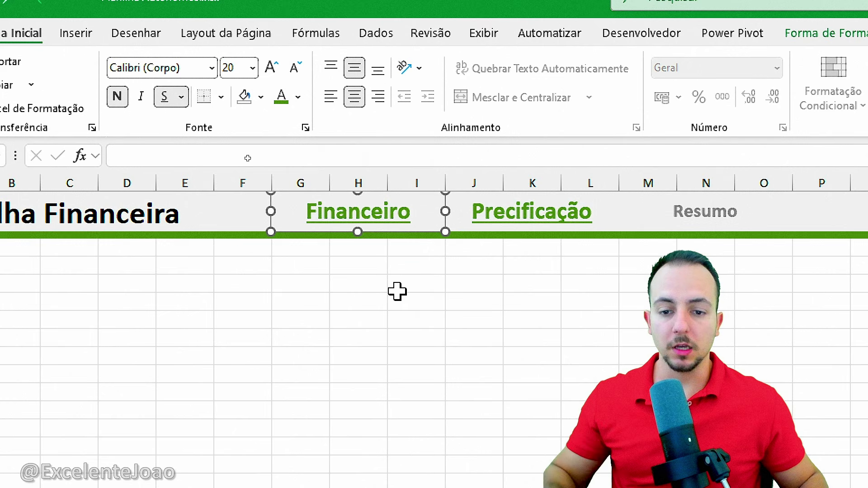
click(302, 74)
click(302, 75)
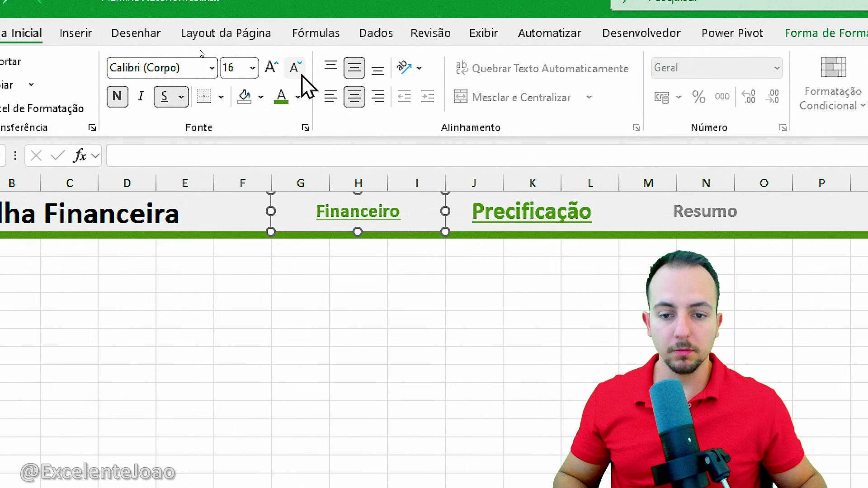
click(169, 99)
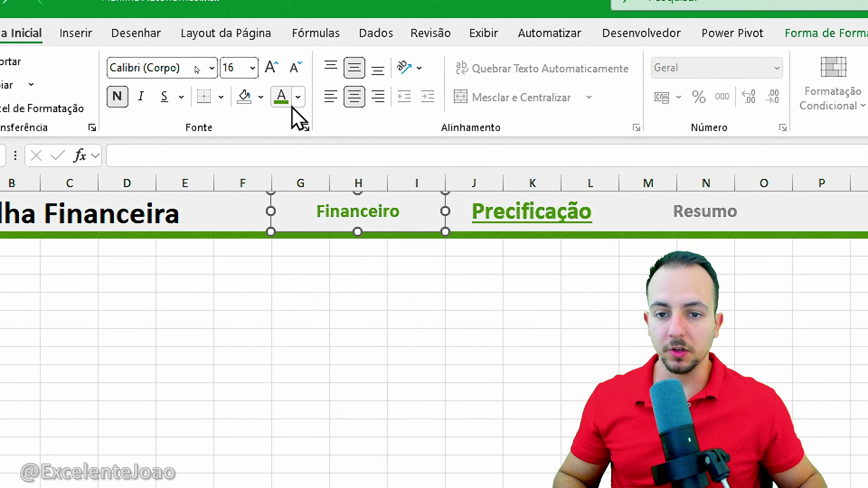
click(298, 97)
click(305, 261)
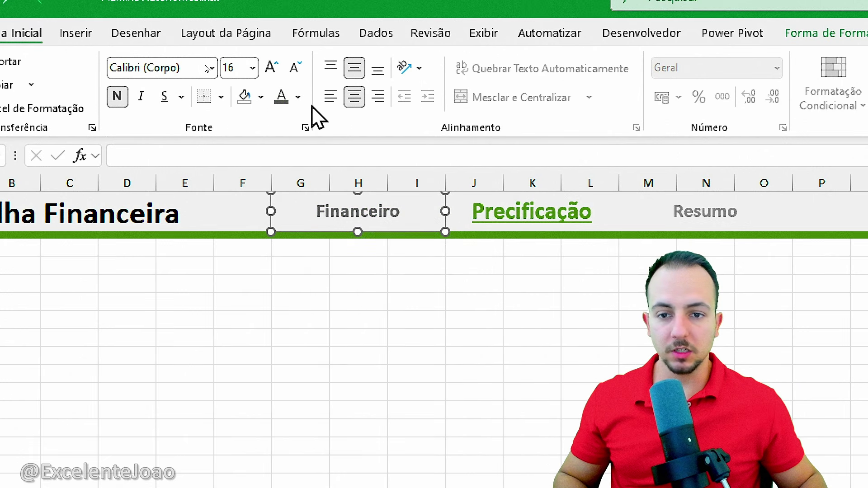
Step: Change the Financeiro button's text on the Precificação sheet to a lighter gray that matches the Resumo button
click(298, 97)
click(305, 261)
click(351, 319)
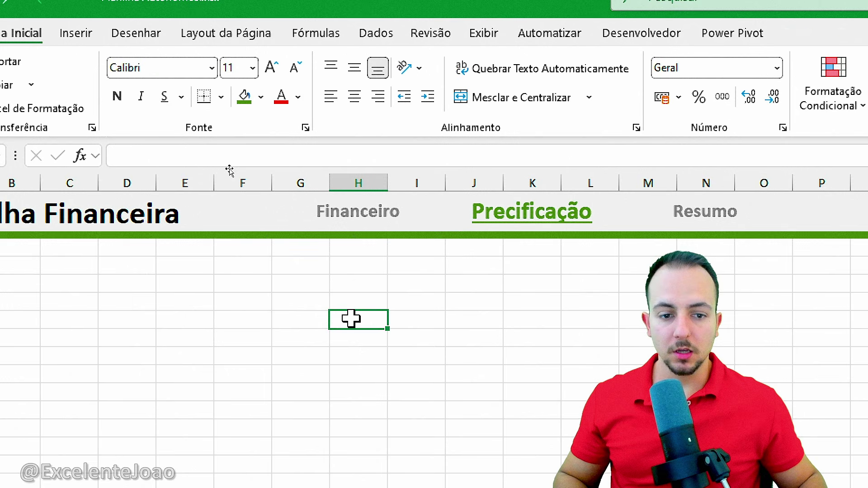
Step: Test switching between the Financeiro and Precificação sheets with their header buttons, checking how the active button is highlighted
click(371, 214)
click(473, 214)
click(352, 199)
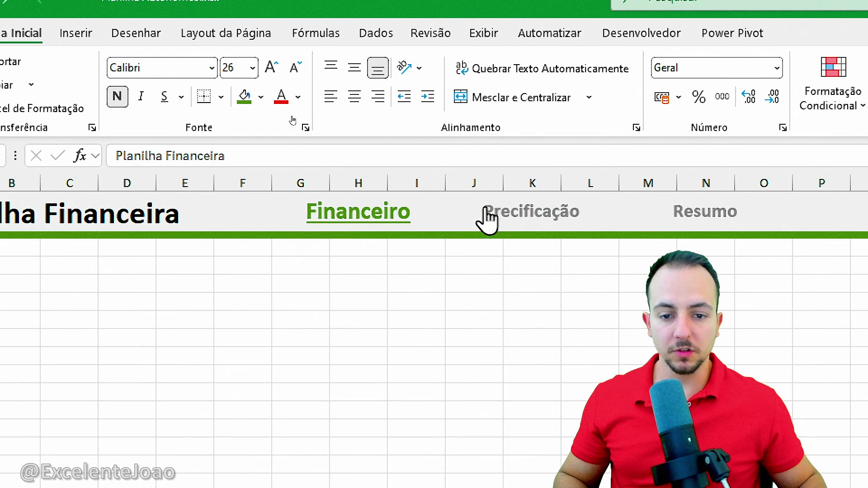
click(487, 212)
click(362, 212)
click(536, 221)
click(352, 204)
click(490, 217)
click(362, 211)
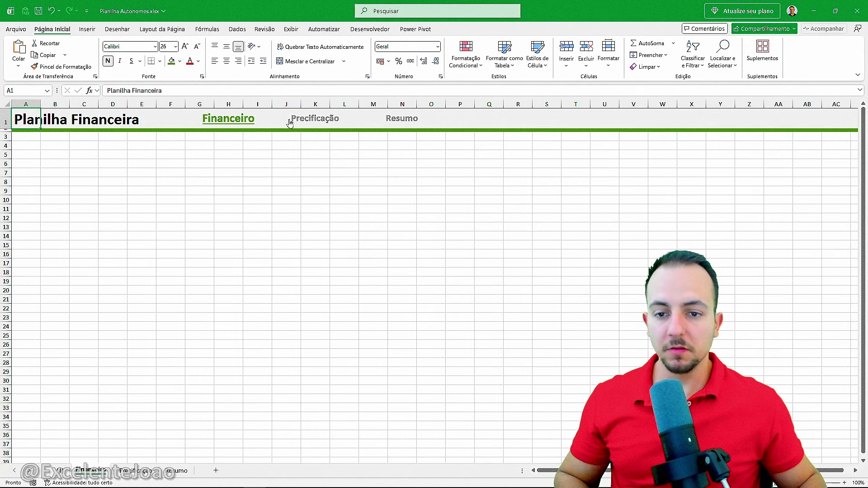
click(289, 121)
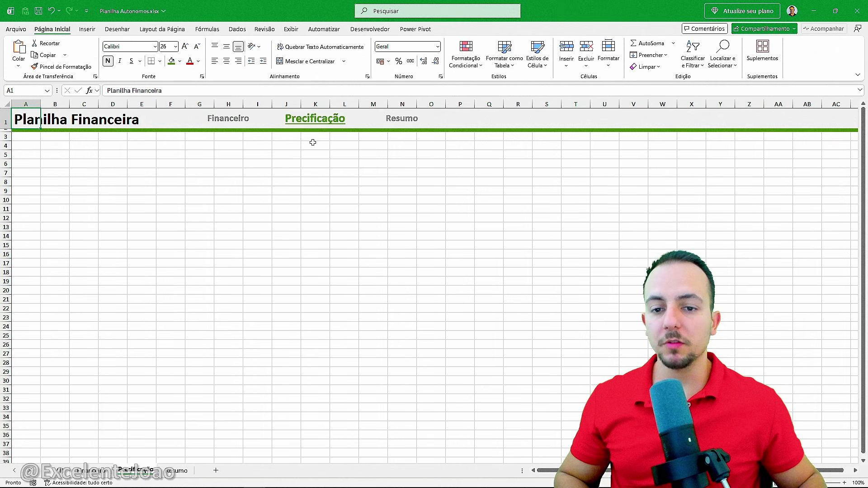
Step: On the Resumo sheet, format the Resumo button's text as size 20, underlined and dark green
click(398, 119)
ctrl+click(397, 118)
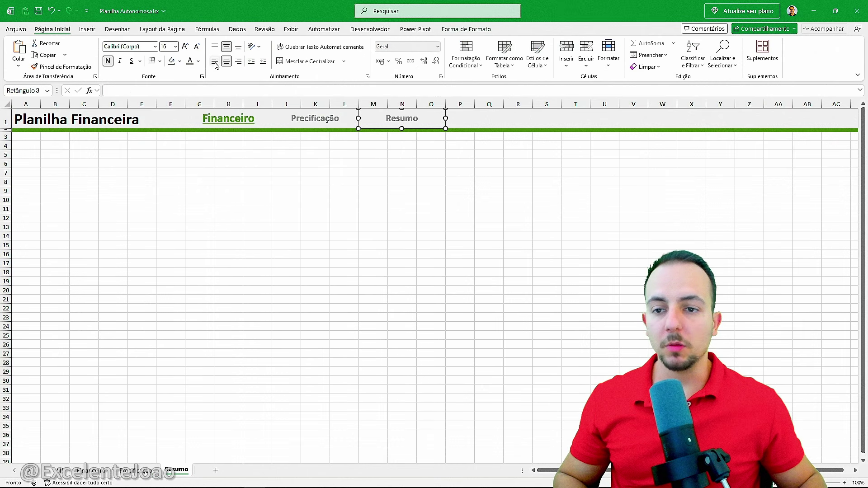
click(186, 48)
click(186, 48)
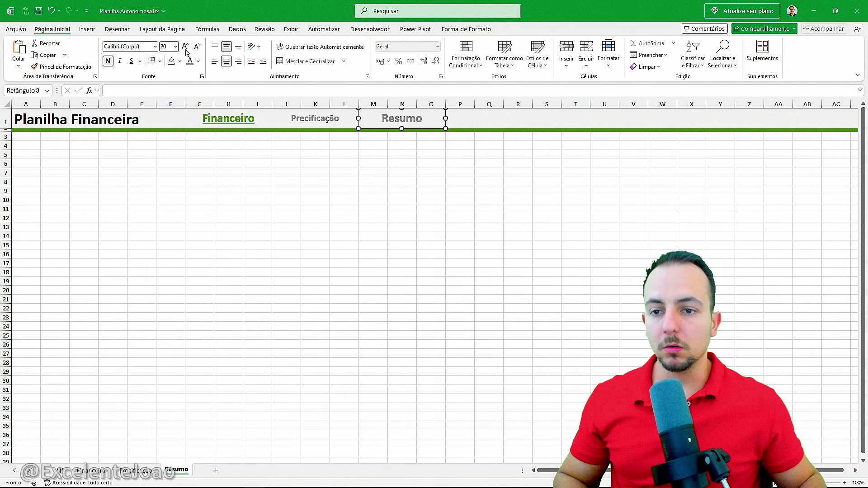
click(123, 61)
click(131, 62)
click(198, 61)
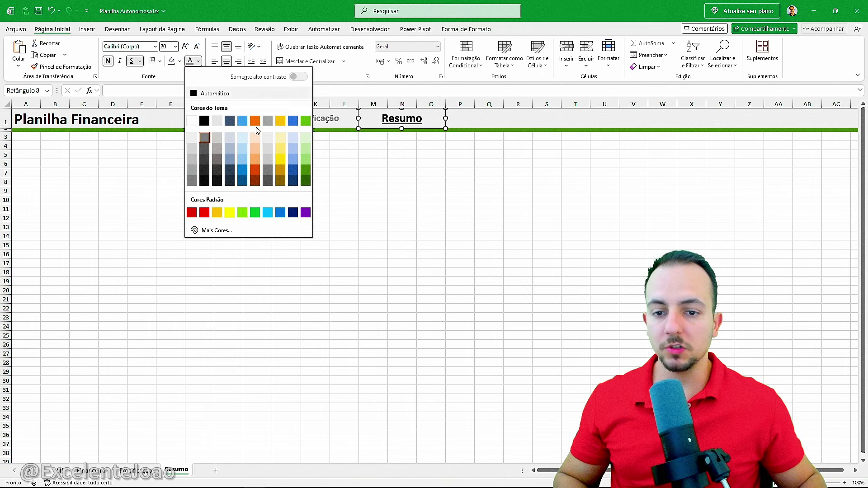
click(305, 173)
Step: Set the Financeiro button's text on the Resumo sheet to size 16 and gray, without underline
ctrl+click(259, 126)
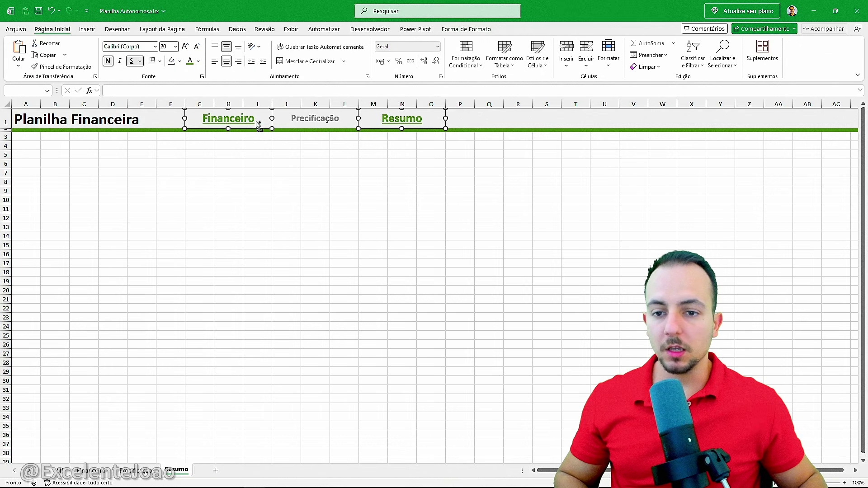
ctrl+click(380, 118)
click(196, 47)
click(197, 47)
click(196, 47)
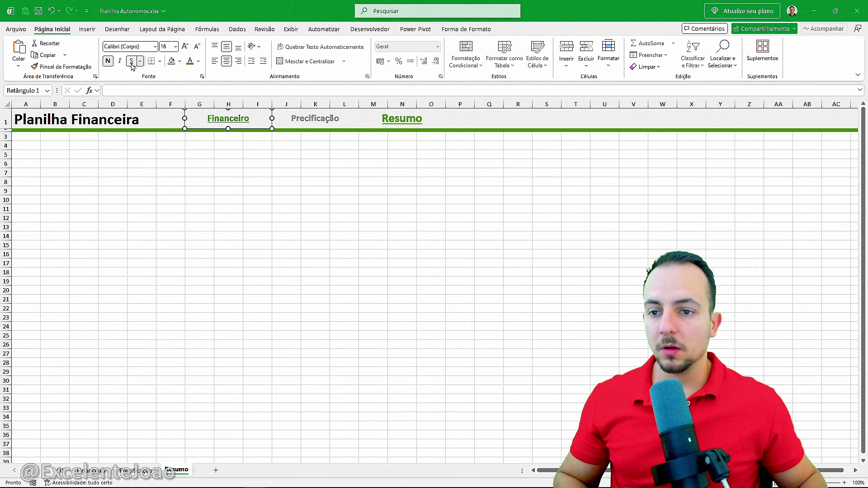
click(197, 61)
click(206, 136)
click(252, 153)
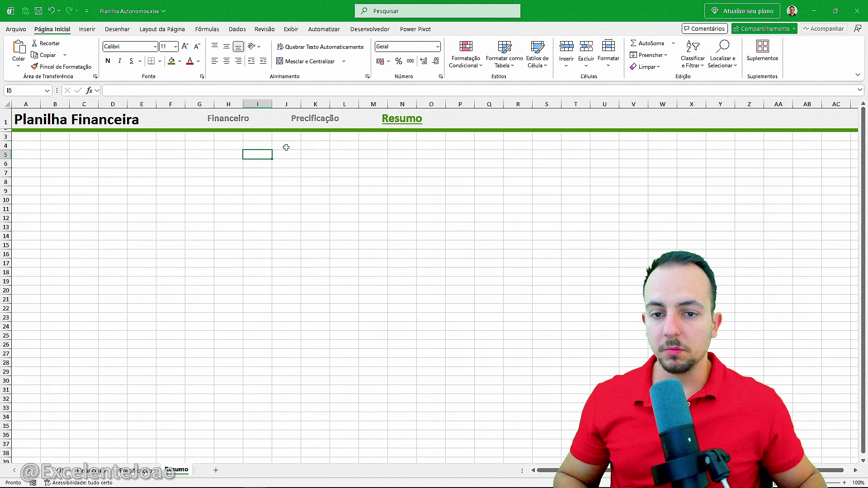
Step: Test the navigation across the Financeiro, Precificação and Resumo sheets with the header buttons, finishing on Financeiro
click(311, 122)
click(228, 119)
click(336, 119)
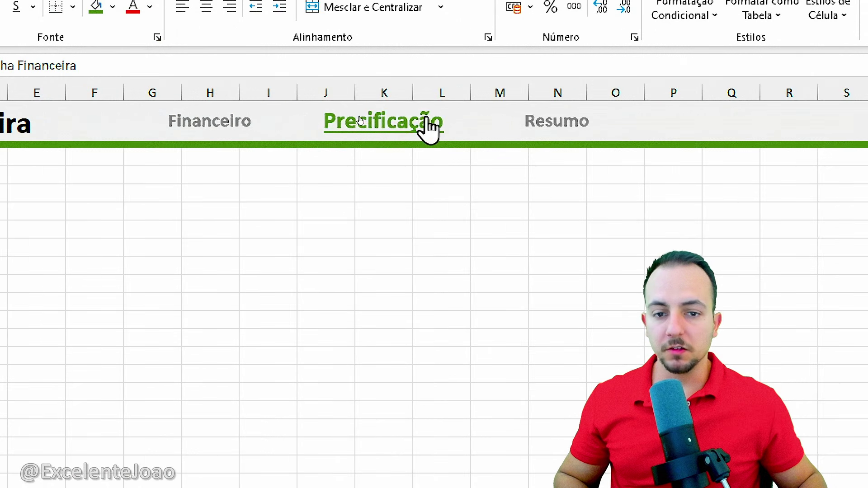
click(335, 118)
click(392, 121)
click(240, 123)
click(356, 123)
click(539, 115)
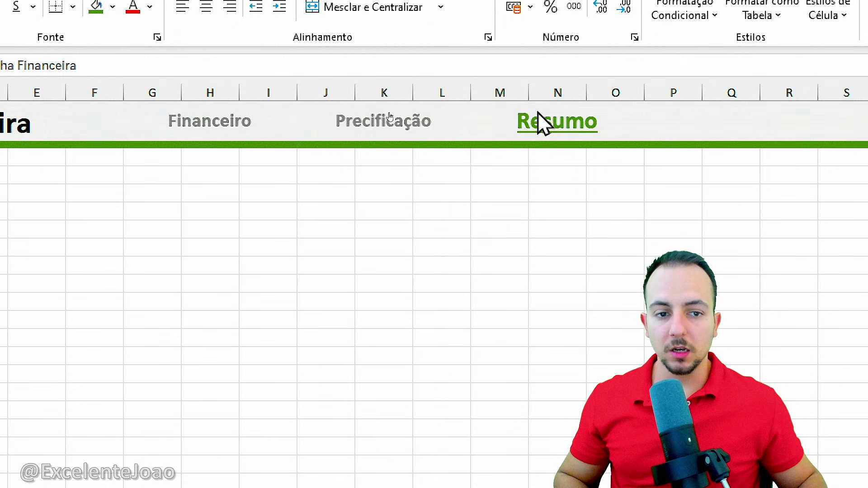
click(354, 123)
click(261, 124)
click(356, 120)
click(563, 127)
click(385, 122)
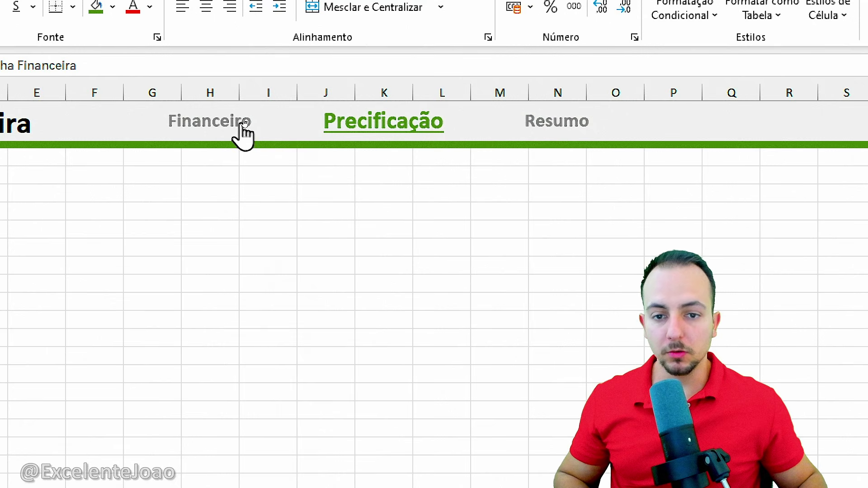
click(239, 127)
click(369, 125)
click(534, 124)
click(420, 124)
click(243, 123)
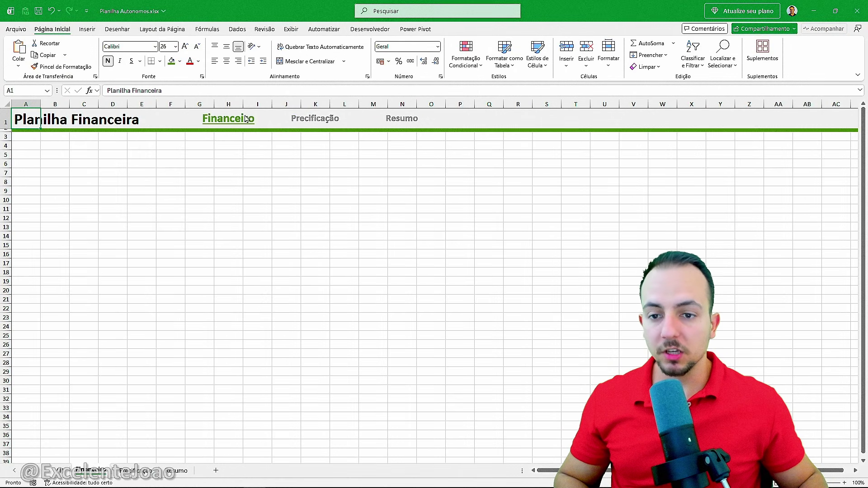
click(371, 123)
click(398, 123)
click(308, 124)
click(236, 123)
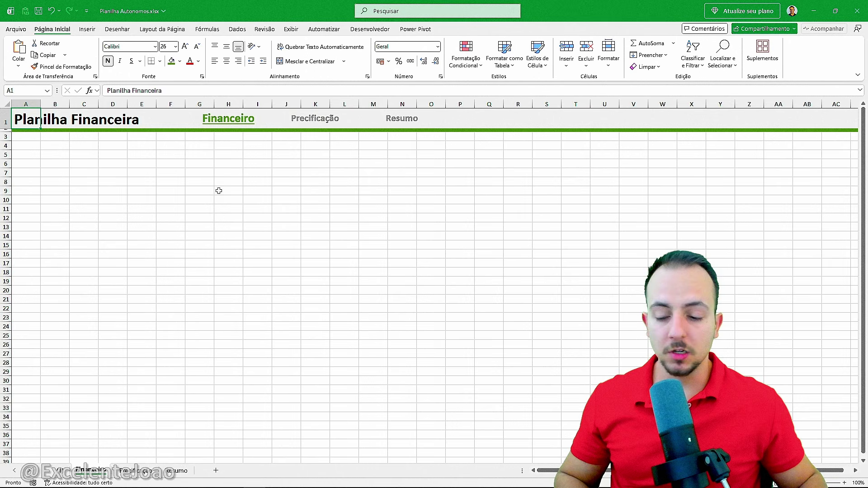
click(308, 122)
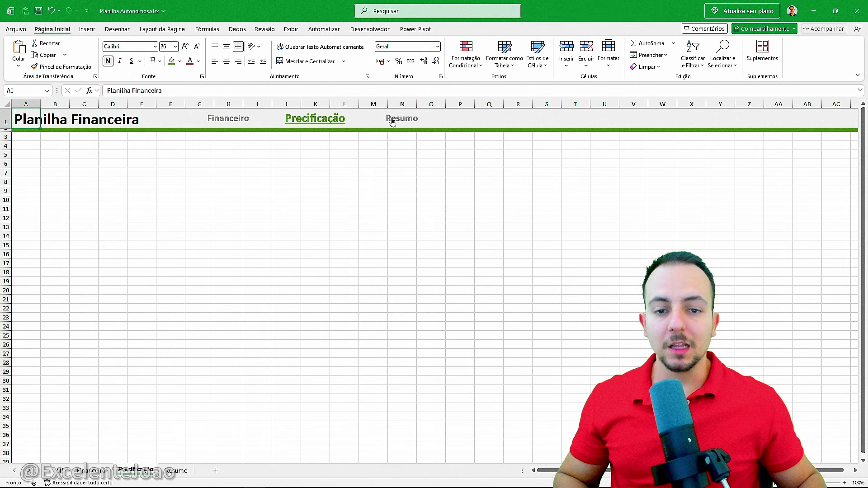
click(392, 121)
click(334, 120)
click(229, 106)
click(229, 118)
click(317, 118)
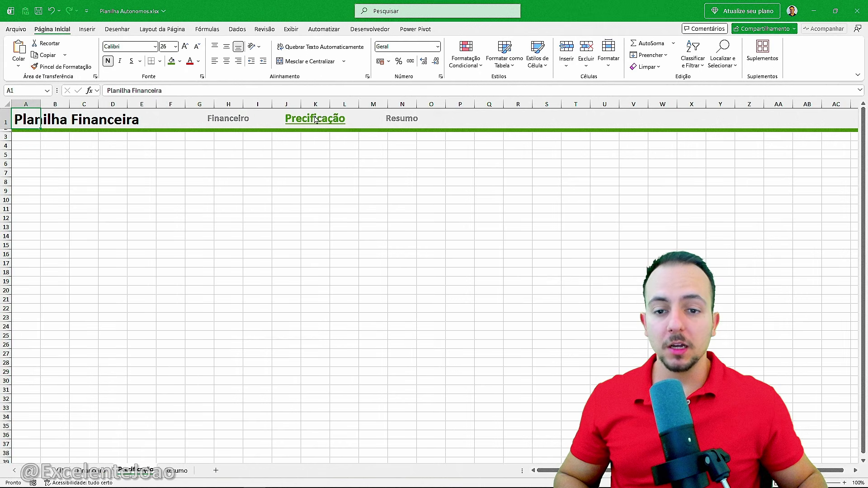
click(397, 125)
click(322, 128)
click(226, 129)
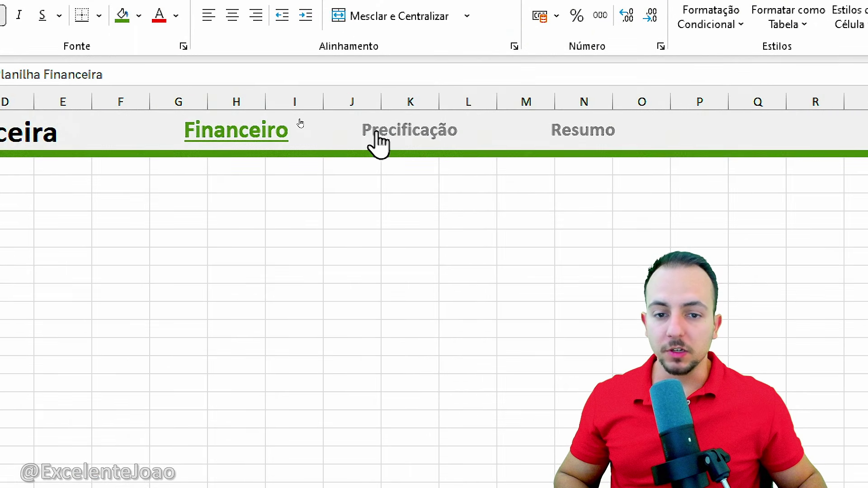
click(301, 123)
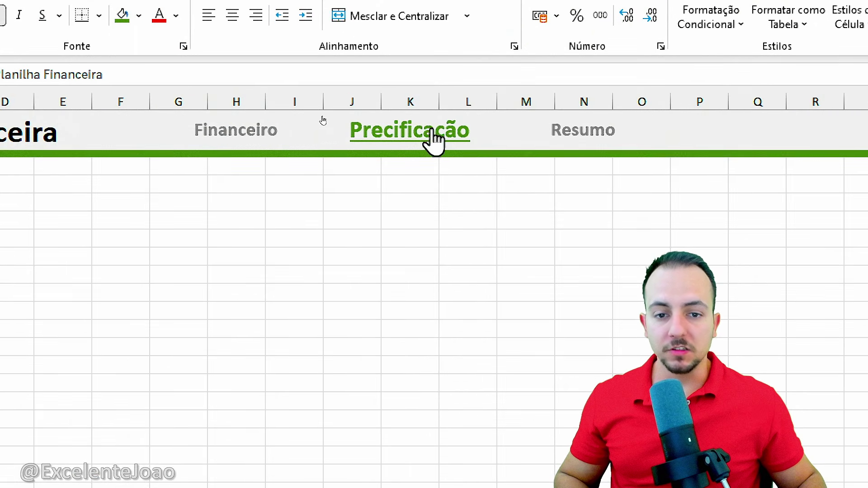
click(583, 130)
click(388, 132)
click(237, 132)
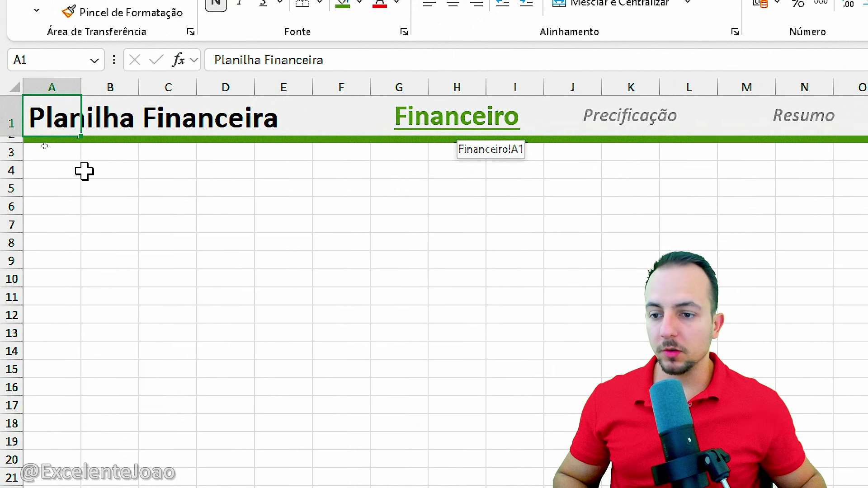
Step: Enter the header DATA LANÇAMENTO in cell A4 of the Financeiro sheet and widen column A to fit it
click(84, 171)
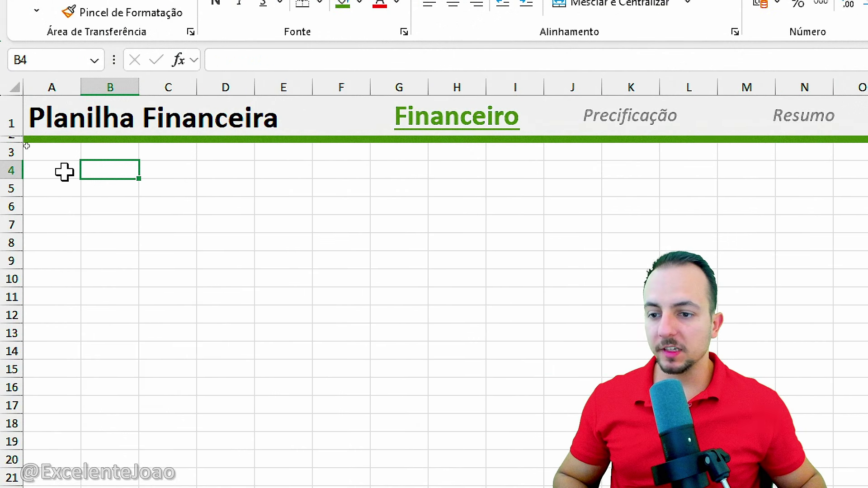
click(55, 175)
drag(39, 174, 29, 176)
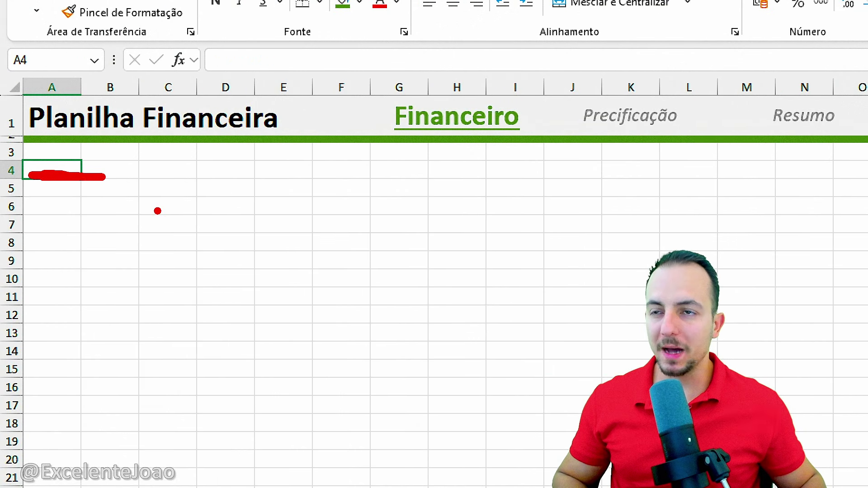
key(Escape)
text(DATA LANÇAMENTO)
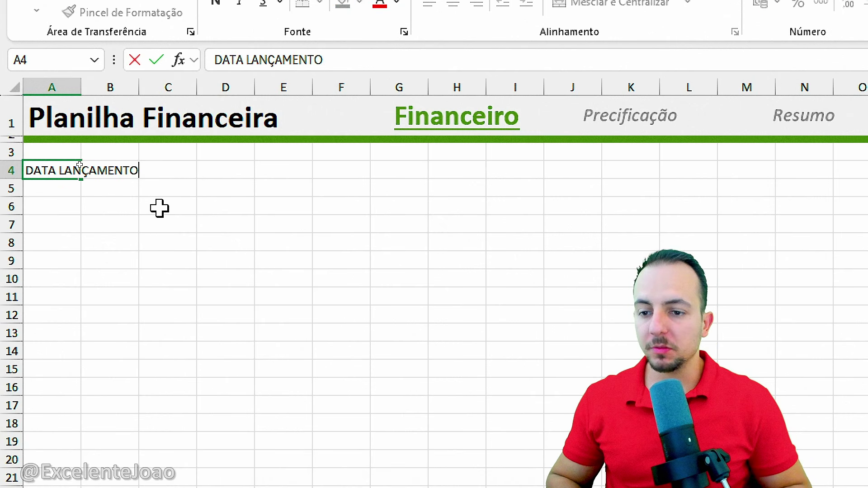
key(Return)
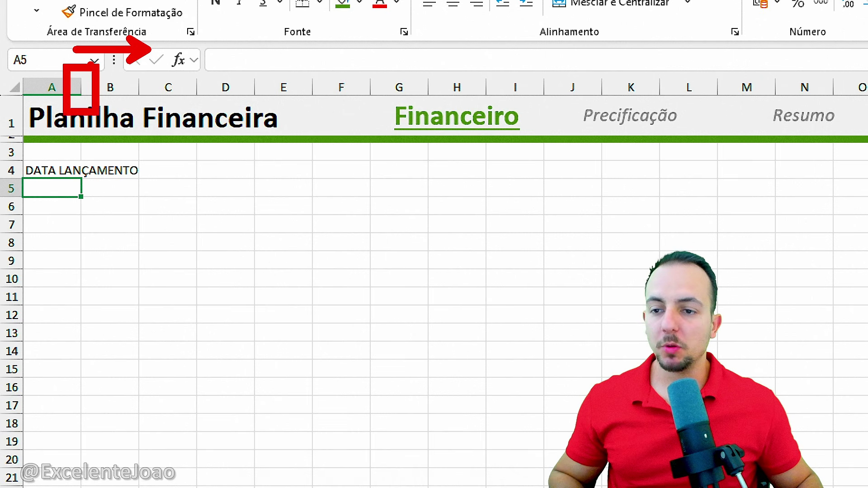
drag(81, 86, 161, 87)
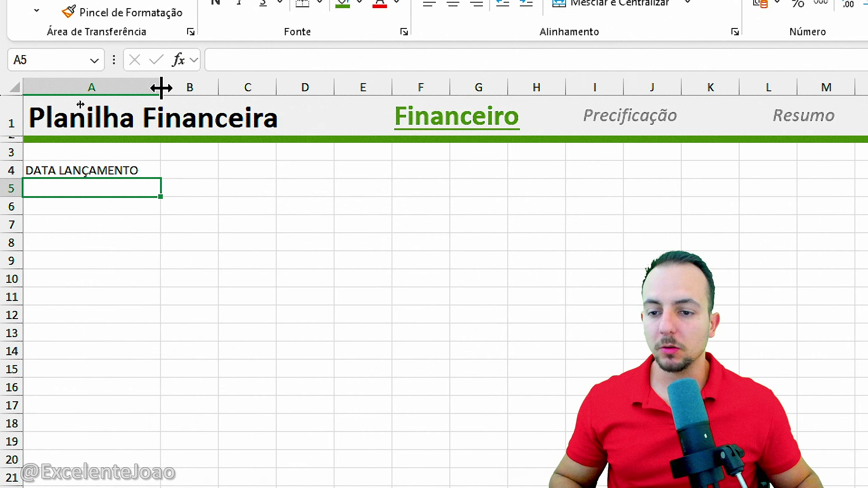
Step: Enter the header TIPO in cell B4
click(186, 169)
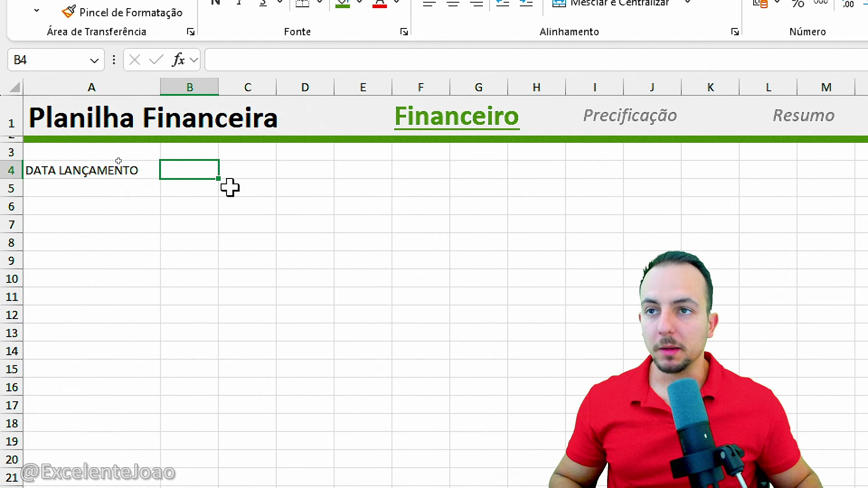
text(TIPO)
key(Return)
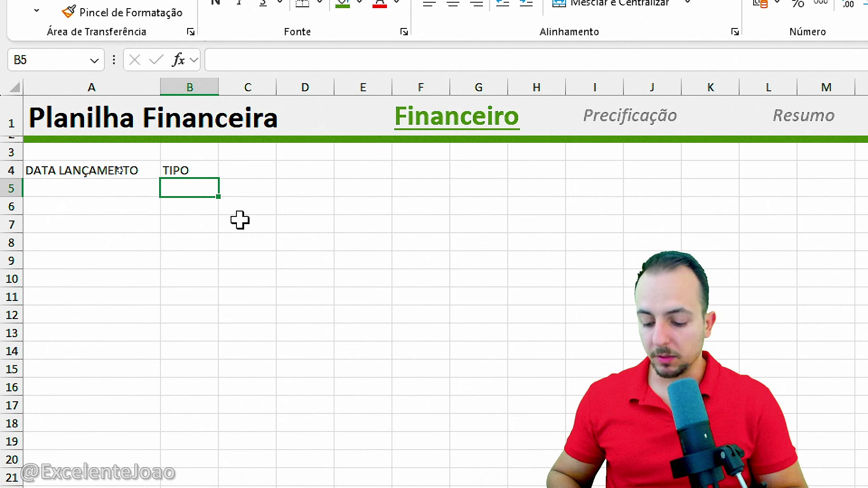
text(RECEITA)
key(Return)
key(Up)
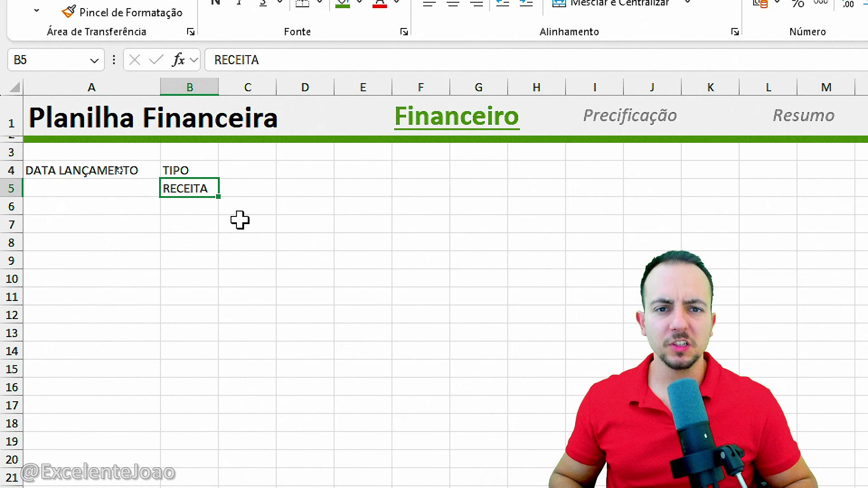
key(Delete)
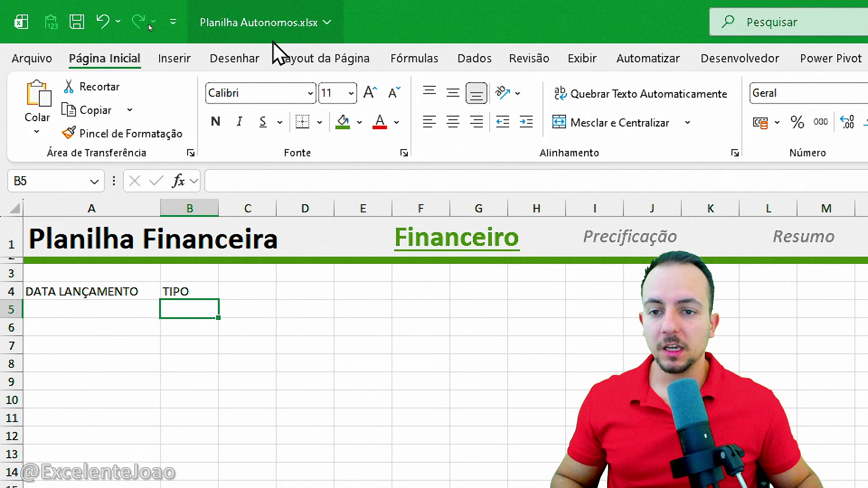
Step: Open data validation for cell B5 under TIPO and allow only values from a list (Lista)
click(475, 60)
drag(200, 307, 311, 422)
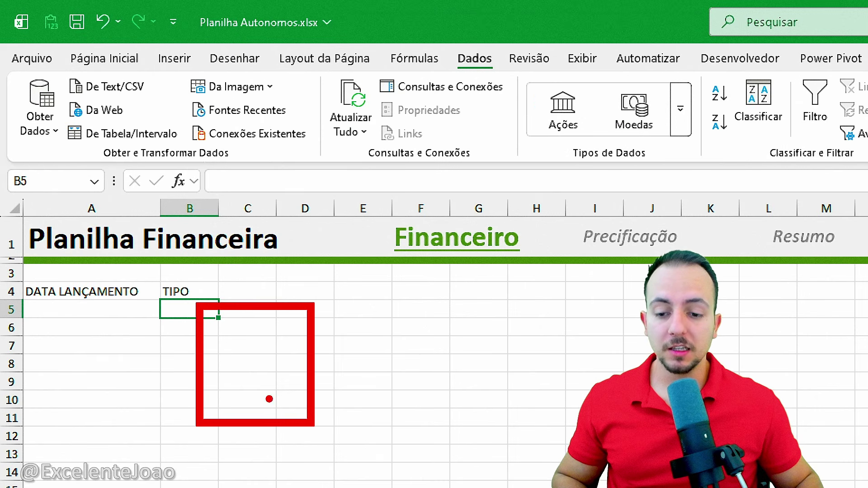
drag(177, 368, 238, 334)
drag(178, 389, 247, 409)
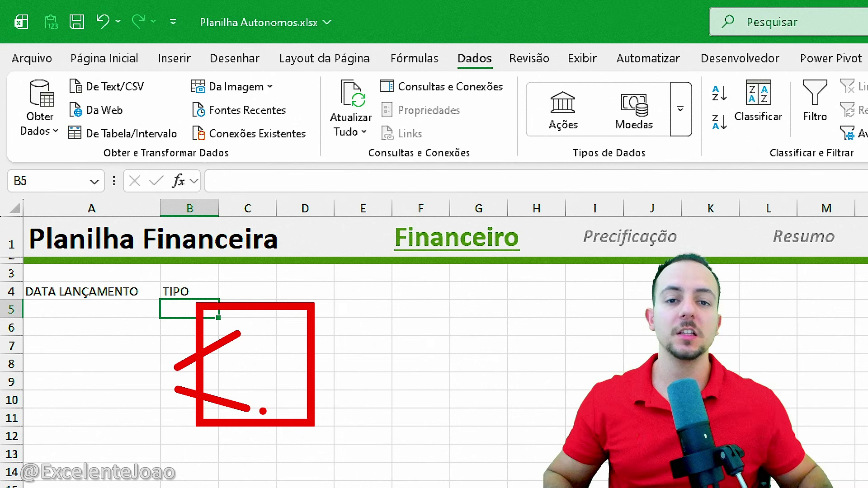
key(Escape)
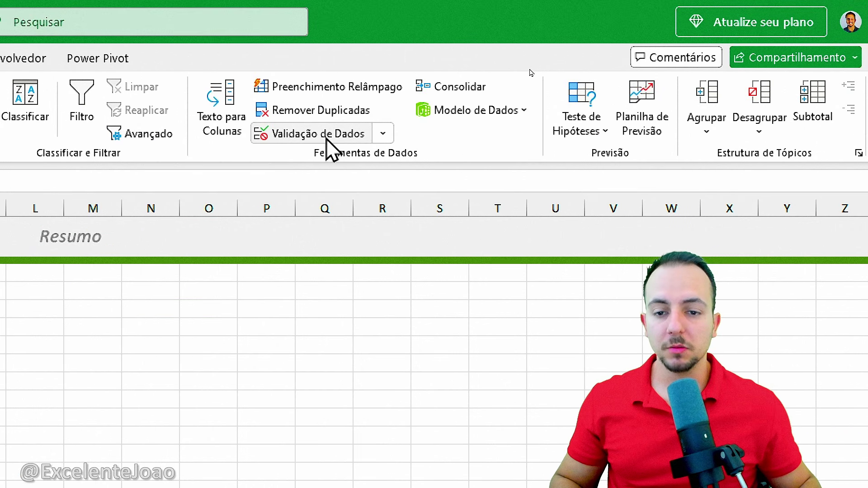
click(325, 135)
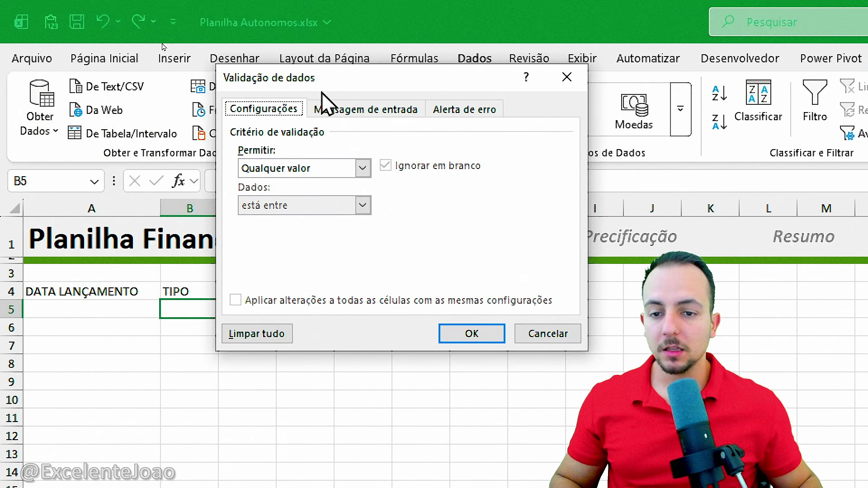
drag(321, 91, 409, 75)
click(383, 165)
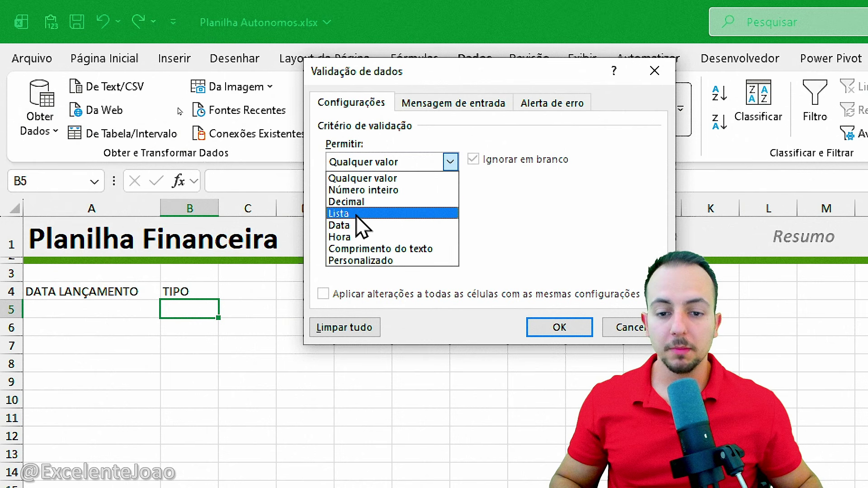
click(356, 215)
click(361, 235)
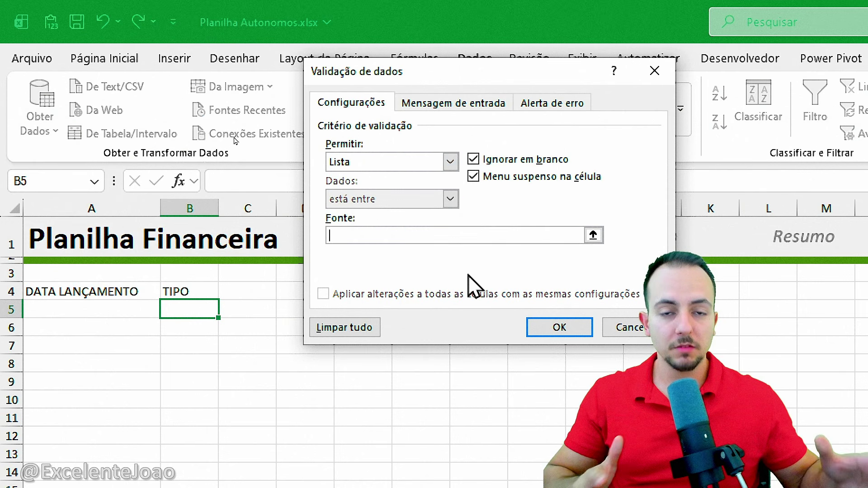
Step: Set the list source to ENTRADA;SAIDA and apply the validation to cell B5
text(EMTR)
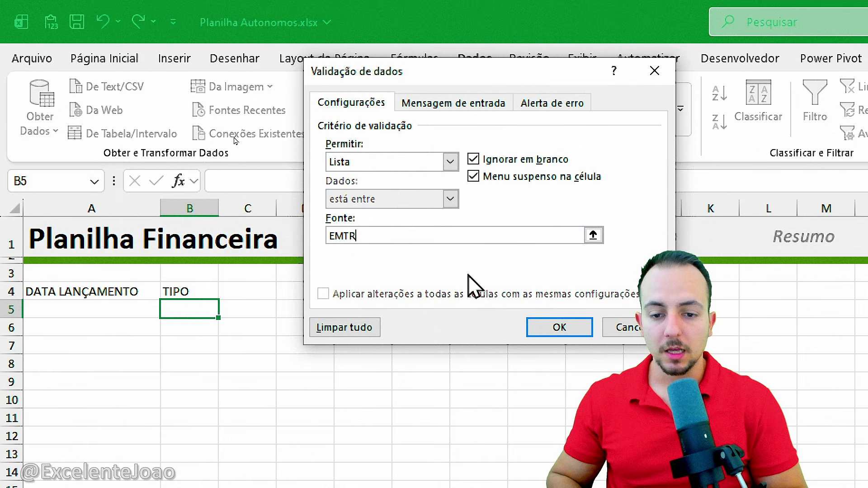
key(BackSpace)
key(BackSpace)
key(BackSpace)
text(NTRADA;SAIDA)
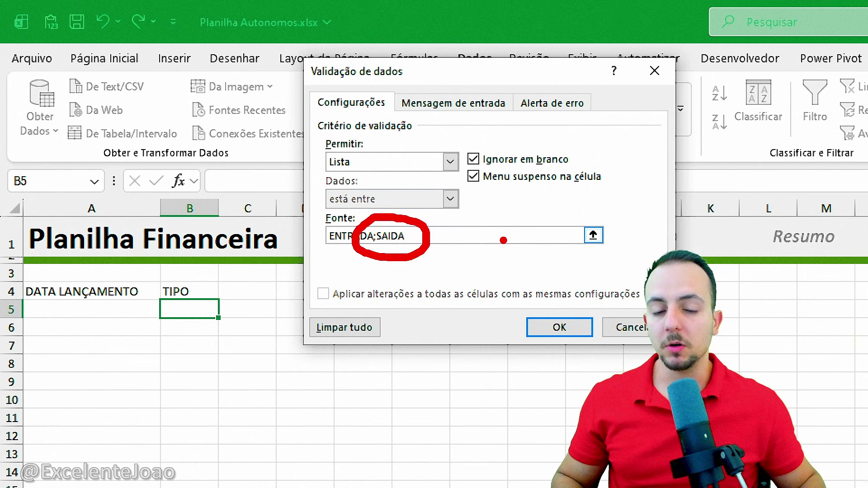
key(Escape)
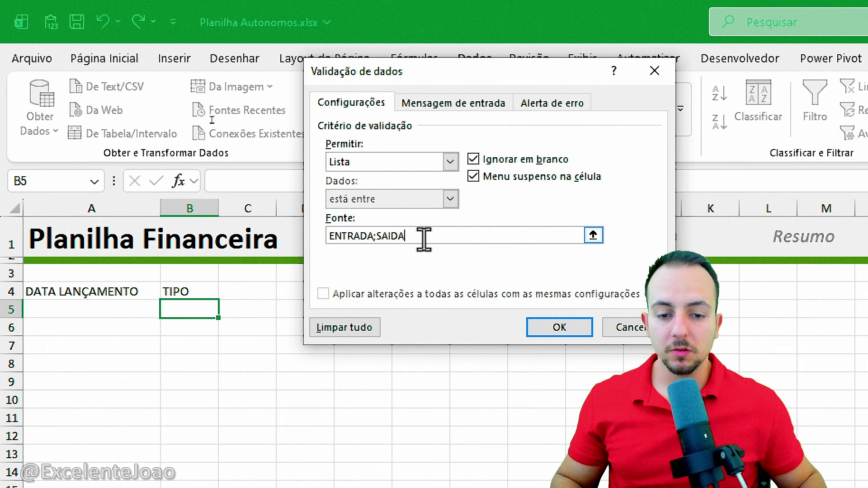
drag(369, 226, 386, 260)
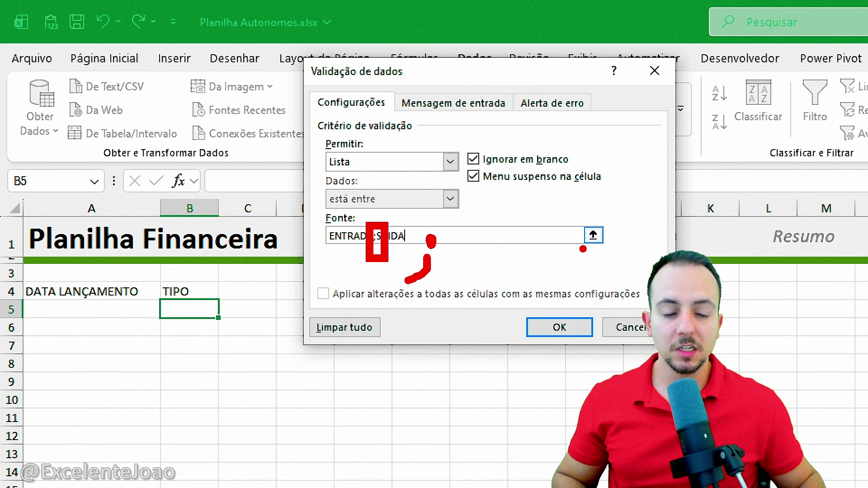
key(Escape)
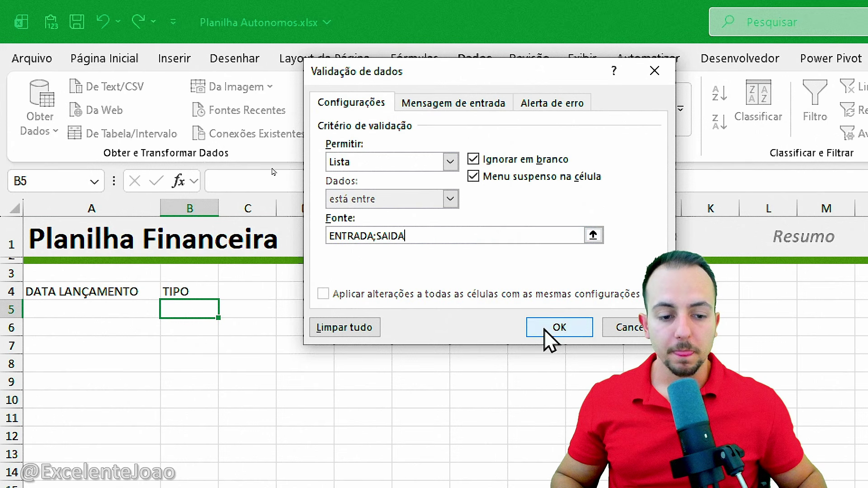
click(546, 331)
Step: Test the dropdown list in cell B5 by choosing ENTRADA and then SAIDA
click(227, 310)
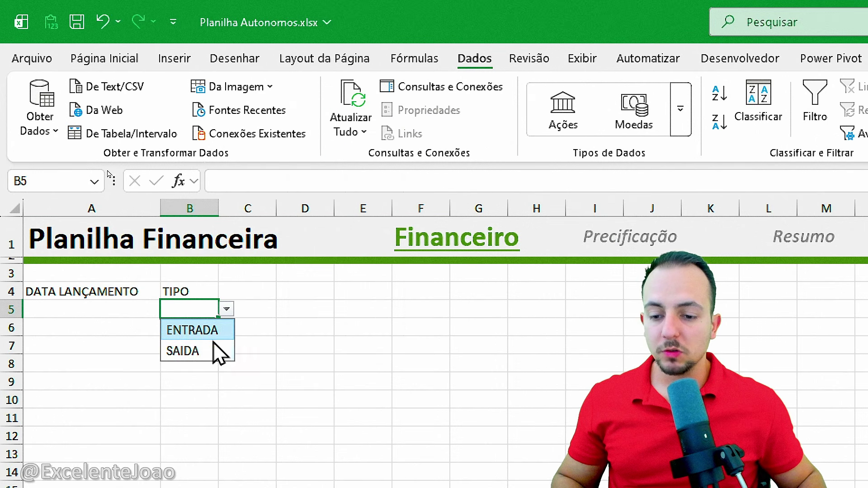
click(217, 331)
click(226, 309)
click(205, 352)
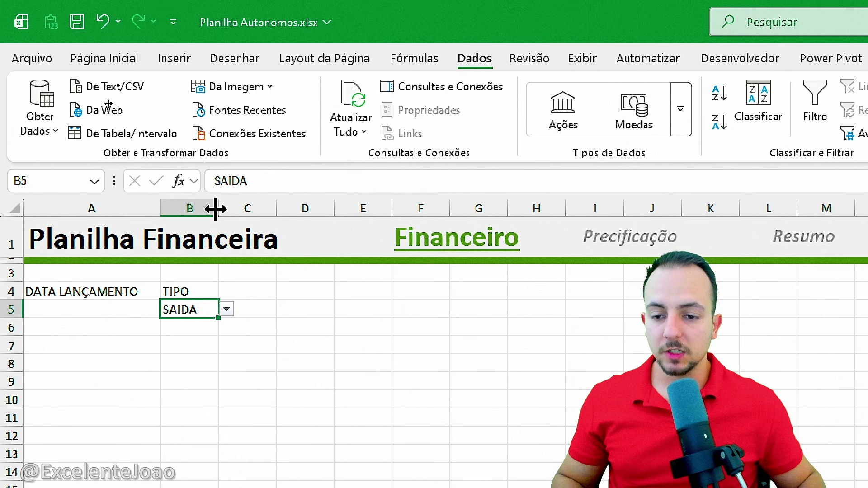
Step: Widen column B a little, and switch cell B5 to ENTRADA and back to SAIDA with its dropdown list
drag(218, 208, 241, 209)
click(249, 310)
click(225, 333)
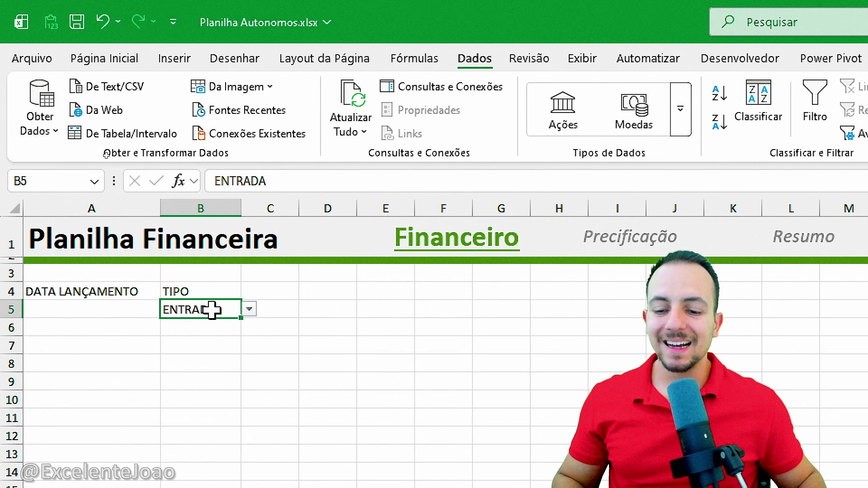
drag(216, 248, 211, 384)
click(226, 311)
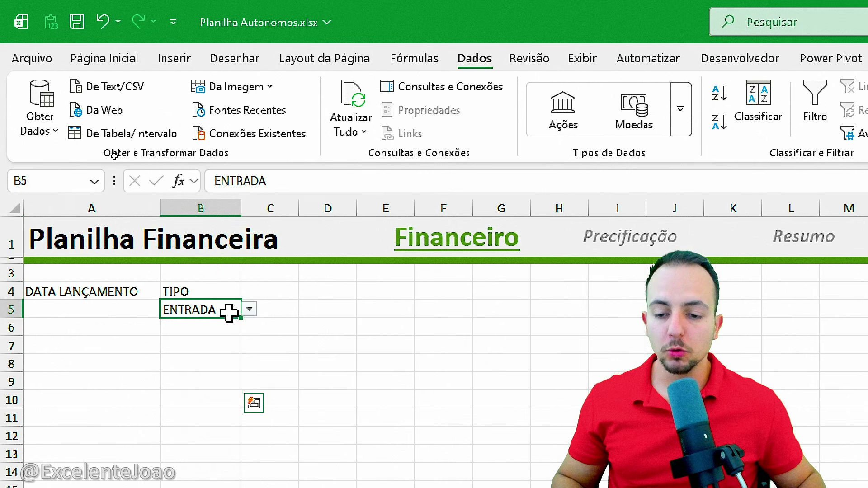
click(250, 311)
click(221, 352)
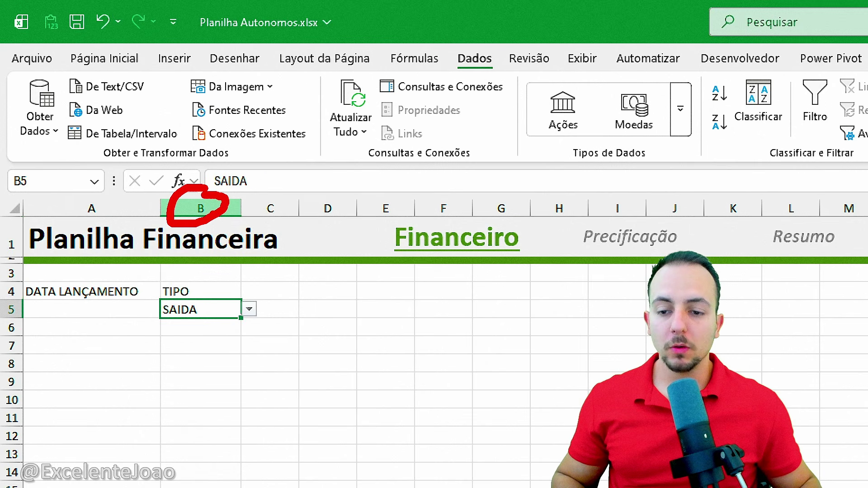
Step: Start an "É Igual a" conditional formatting rule on the whole of column B for the value SAIDA
click(204, 207)
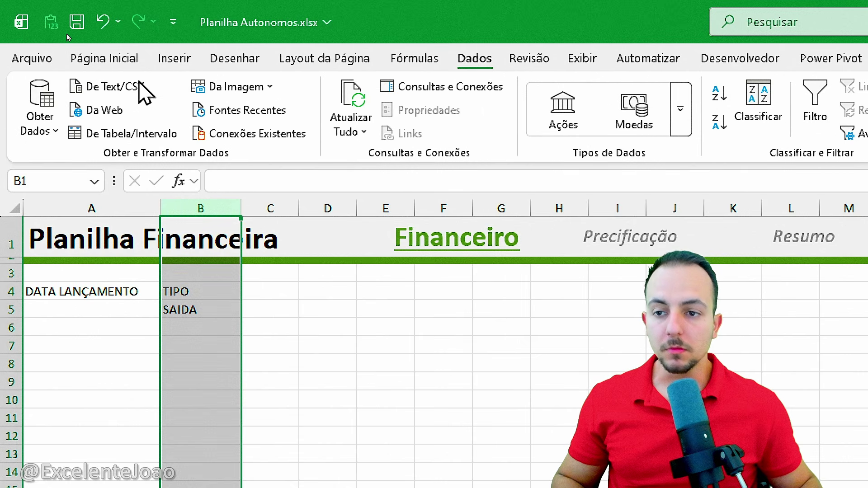
click(126, 55)
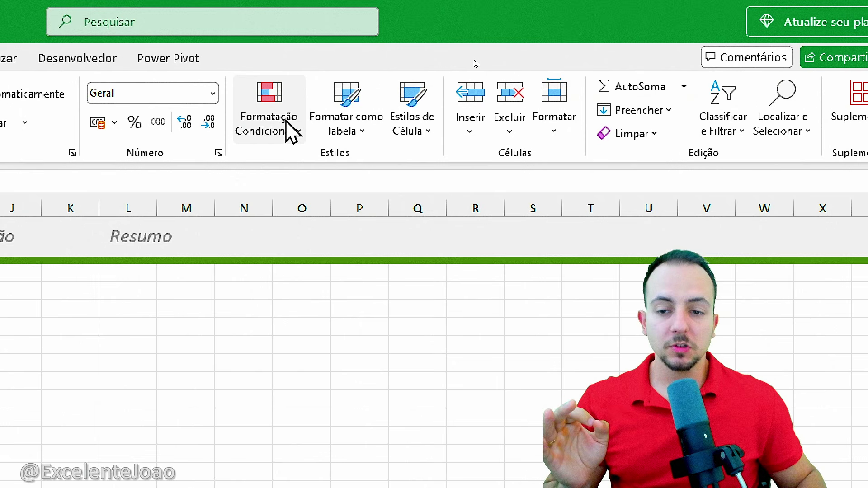
click(286, 121)
mouse_move(337, 160)
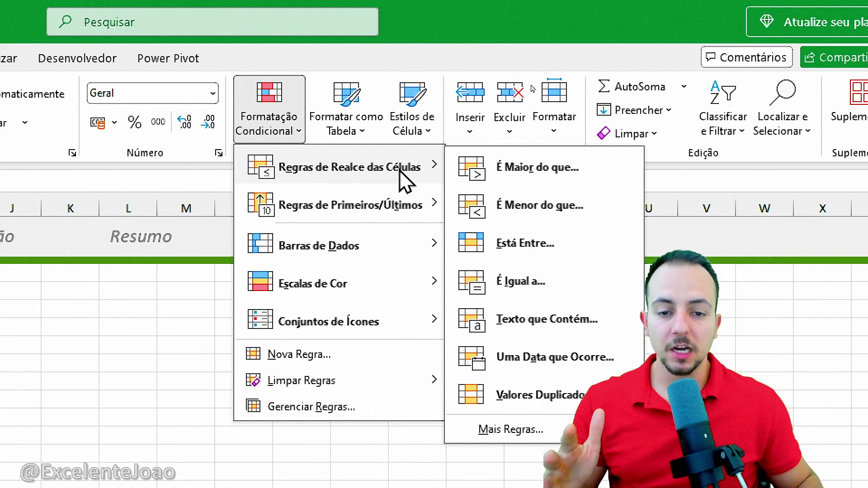
click(542, 284)
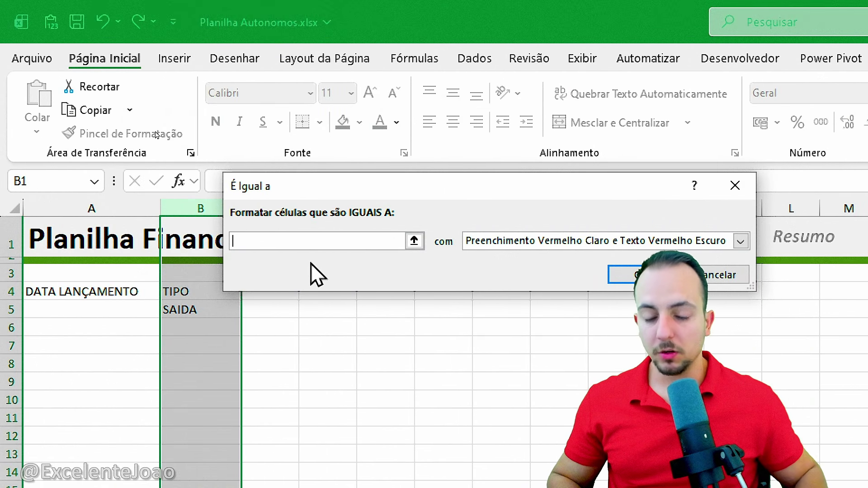
text(SAIDA)
key(ctrl+2)
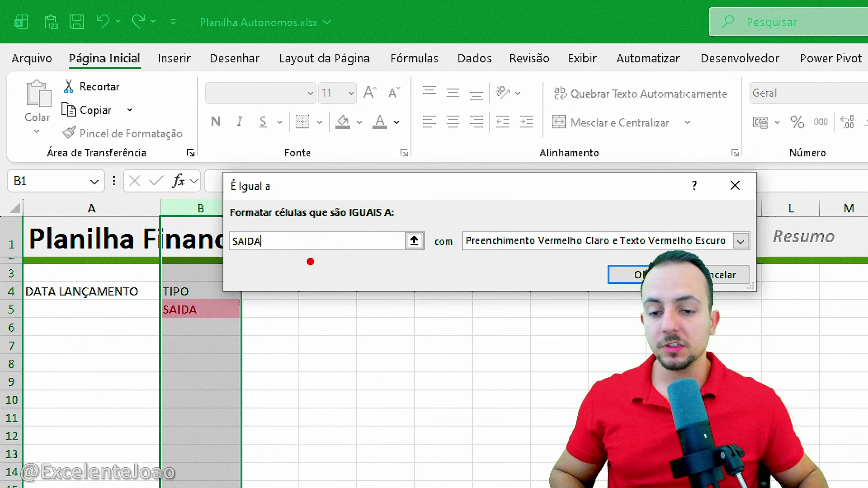
drag(253, 257, 205, 320)
drag(159, 334, 206, 327)
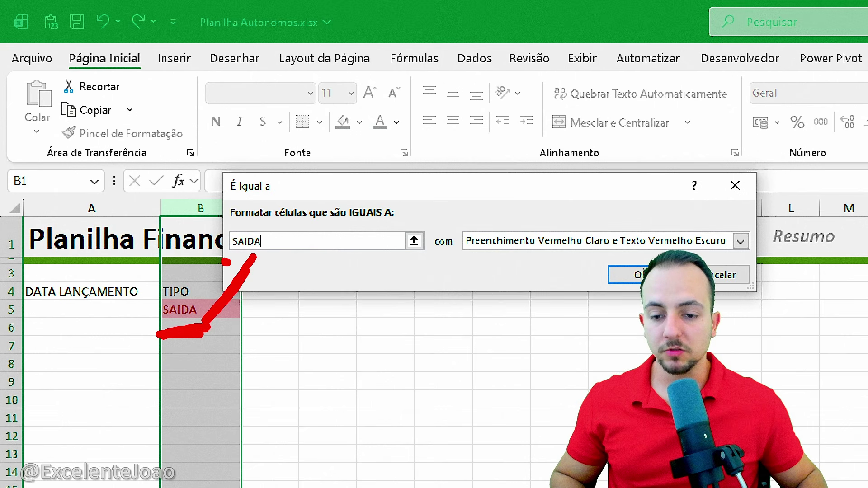
drag(226, 262, 273, 259)
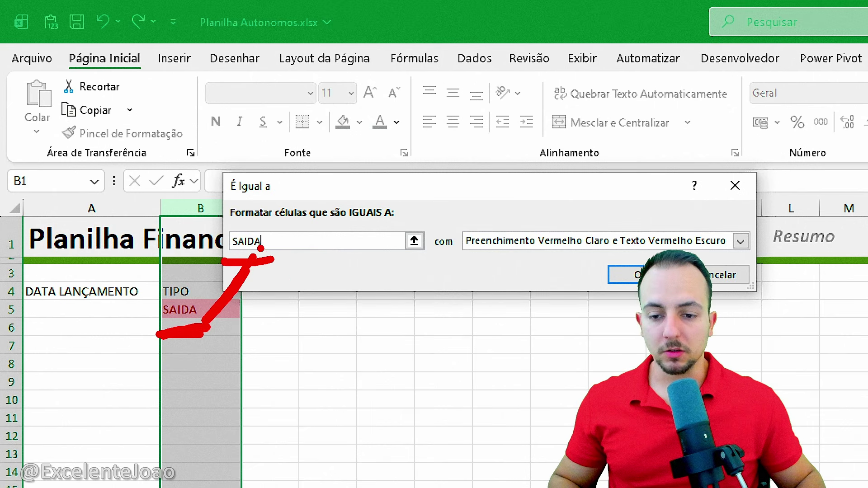
mouse_move(226, 223)
mouse_down()
mouse_move(285, 229)
mouse_move(226, 232)
mouse_up()
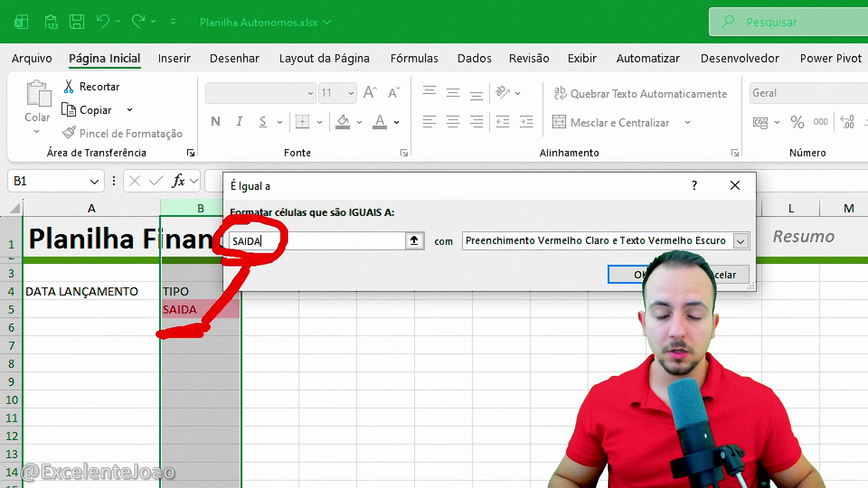
drag(206, 298, 217, 311)
mouse_move(258, 216)
mouse_down()
mouse_move(198, 253)
mouse_move(229, 212)
mouse_up()
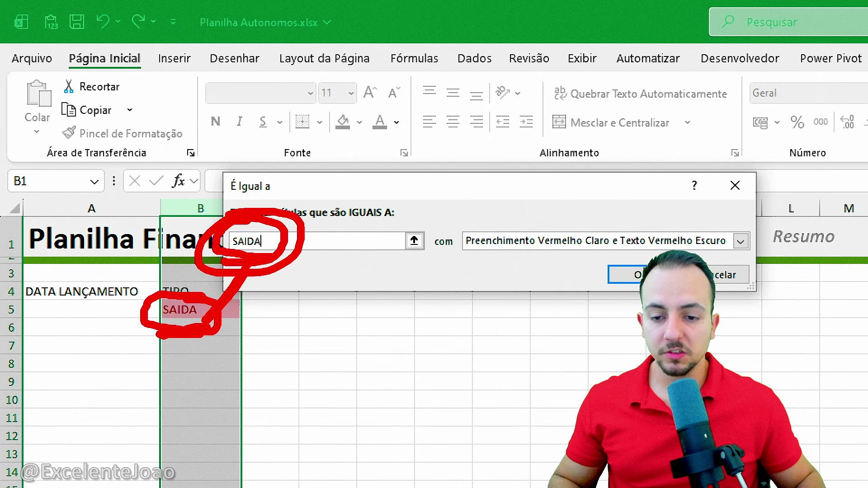
key(Escape)
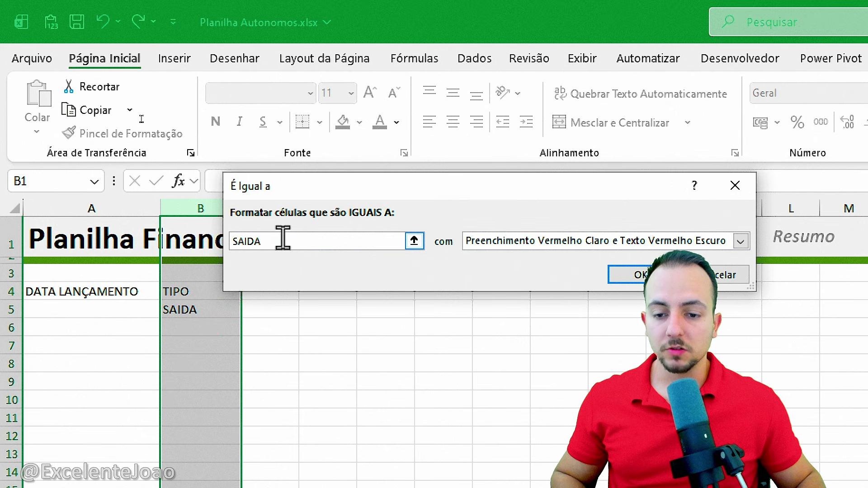
drag(262, 250, 262, 278)
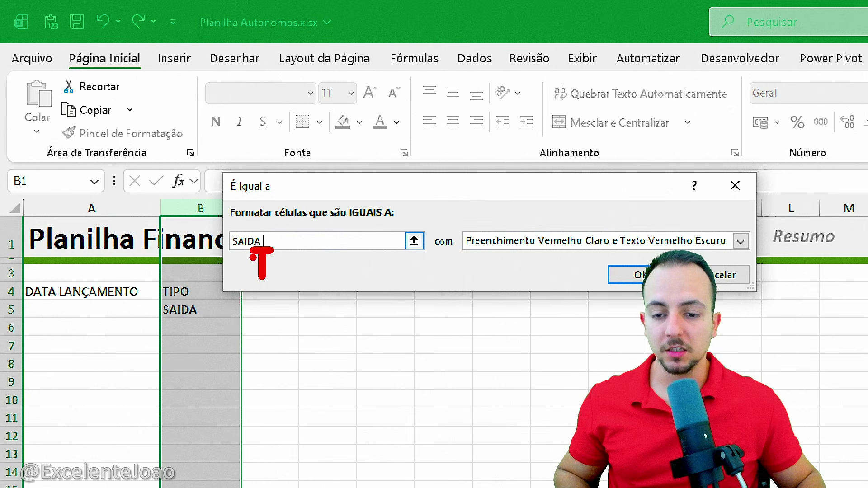
drag(196, 328, 229, 311)
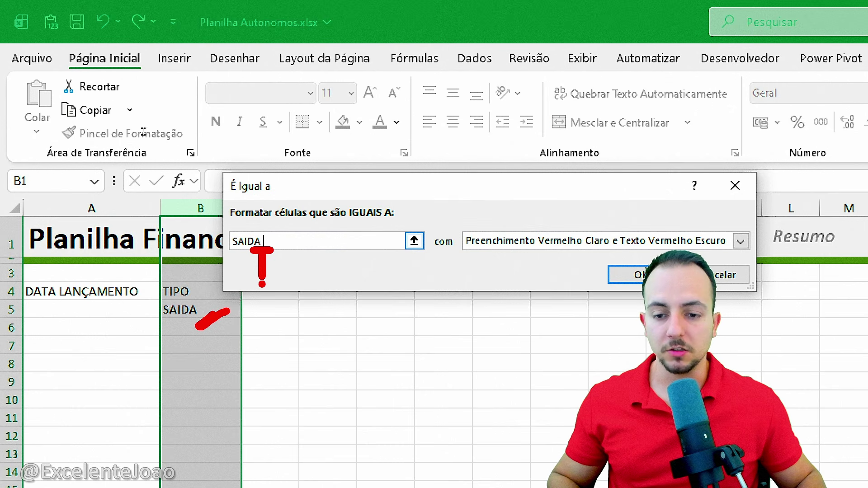
key(Escape)
Step: Remove the trailing space after SAIDA, try the yellow and green formats, and apply the rule with light red fill and dark red text
key(BackSpace)
click(500, 242)
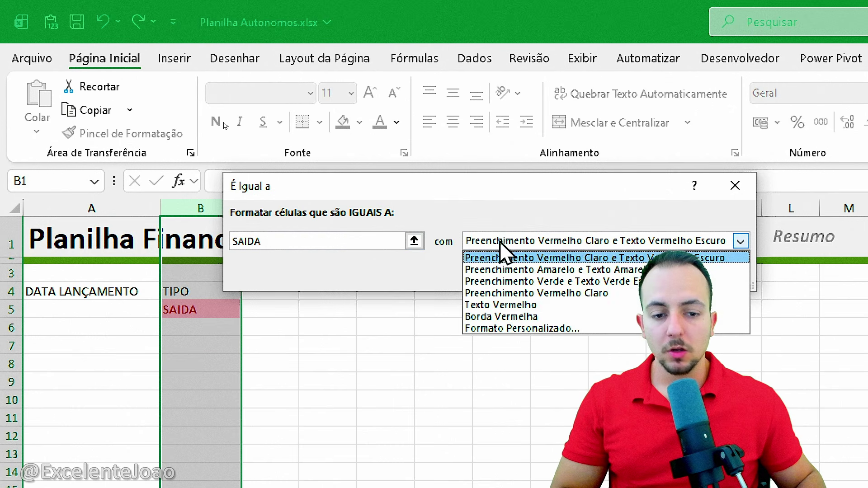
click(509, 270)
click(524, 242)
click(527, 281)
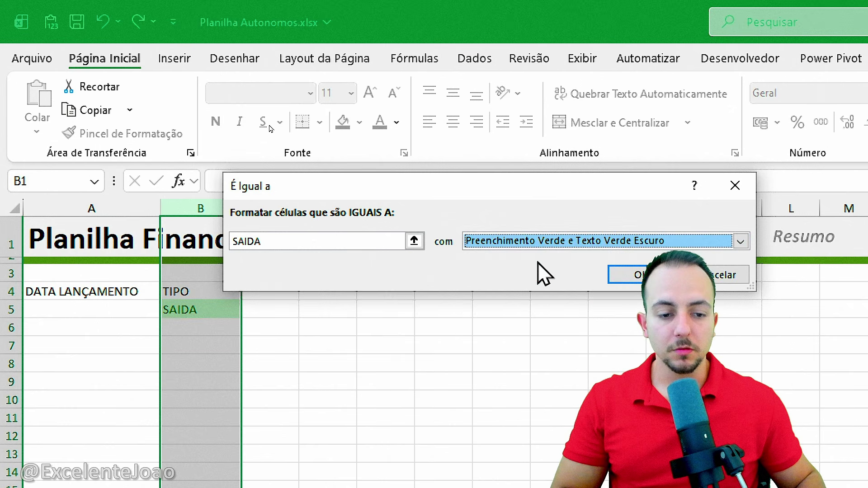
click(541, 242)
click(541, 256)
click(615, 276)
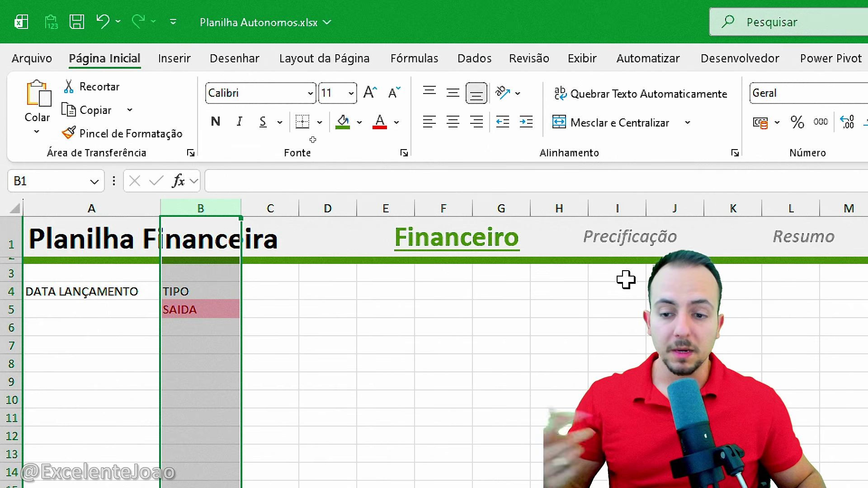
Step: Add an "É Igual a" conditional formatting rule on column B that gives ENTRADA a green fill with dark green text
click(234, 109)
mouse_move(298, 167)
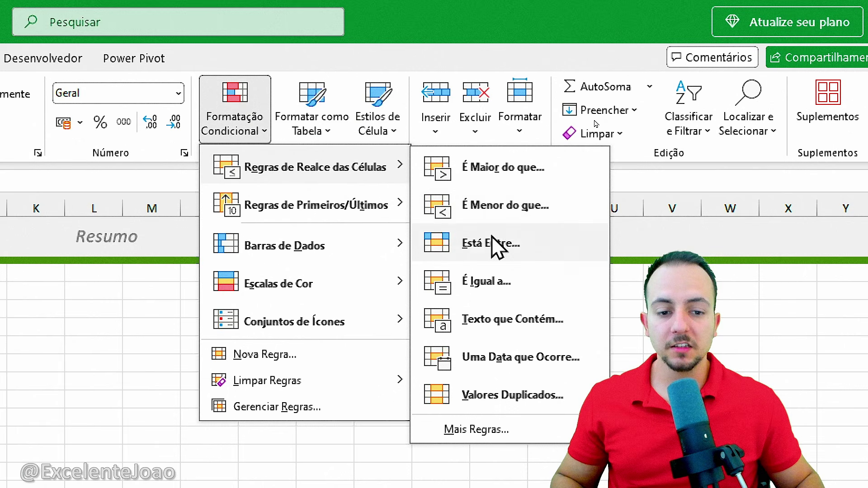
click(484, 281)
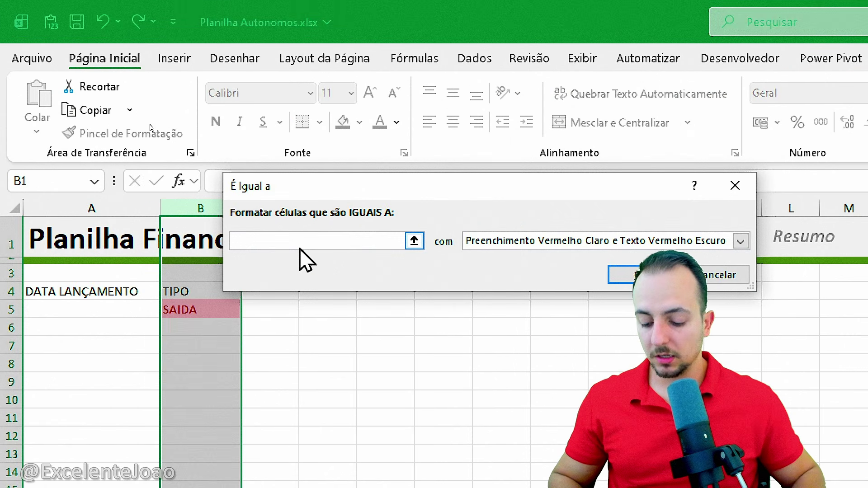
text(ENTRADA)
click(538, 242)
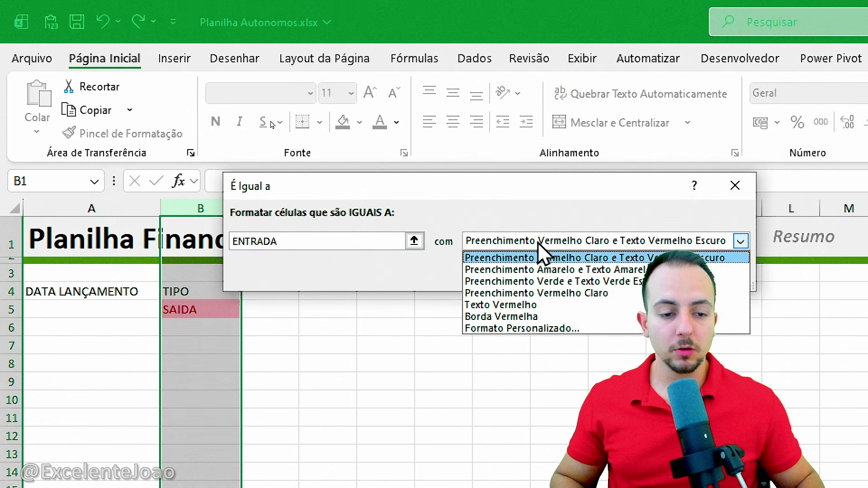
click(593, 282)
click(609, 284)
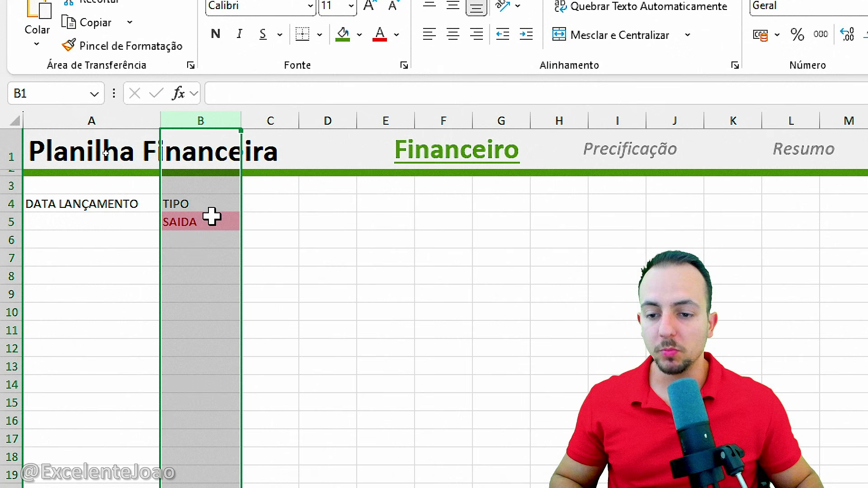
Step: Test the colour rules in cell B5 by choosing ENTRADA, SAIDA and ENTRADA again from its dropdown list
click(224, 223)
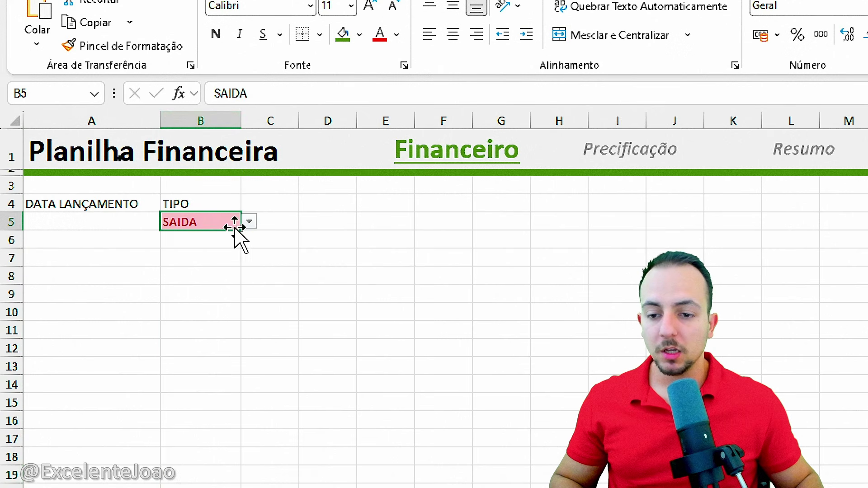
click(250, 221)
click(208, 241)
click(249, 222)
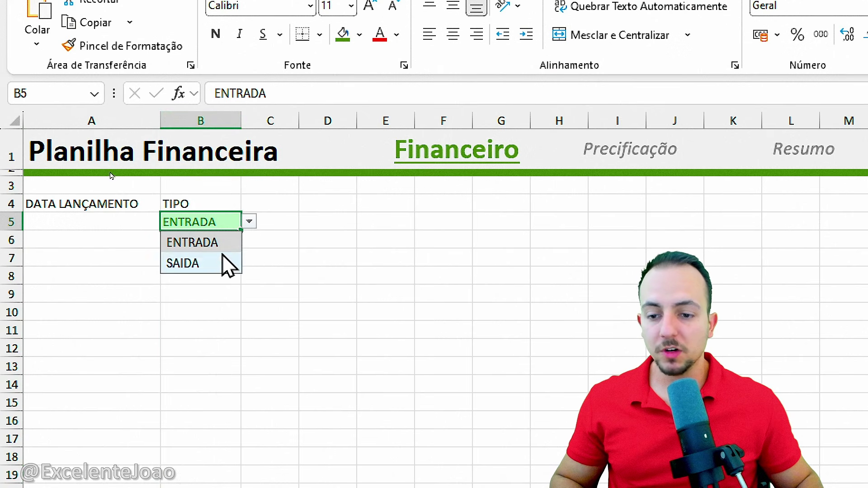
click(225, 264)
click(249, 221)
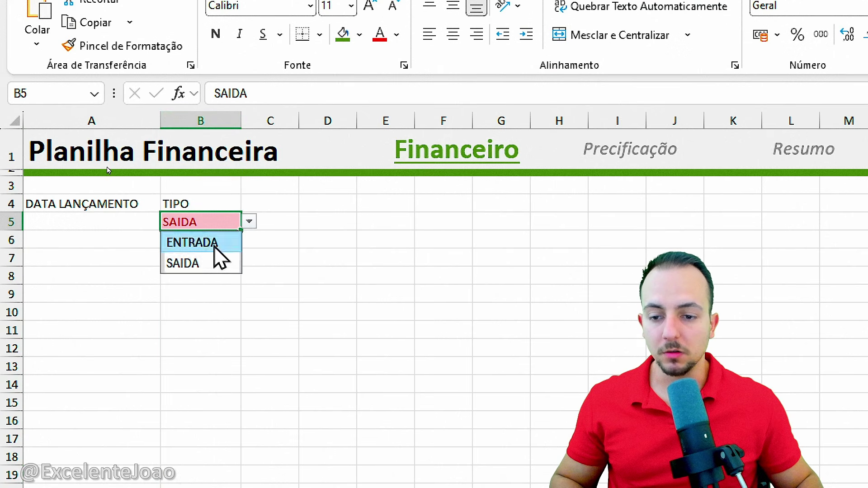
click(214, 244)
drag(206, 186, 203, 257)
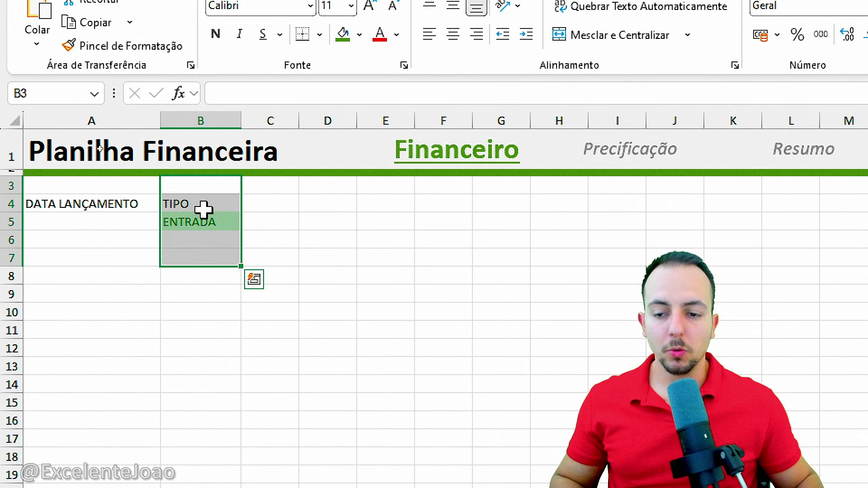
Step: Add the headers CLIENTE in C4 and PRODUTO/SERVIÇO in D4, and widen columns C and D
click(289, 190)
click(279, 203)
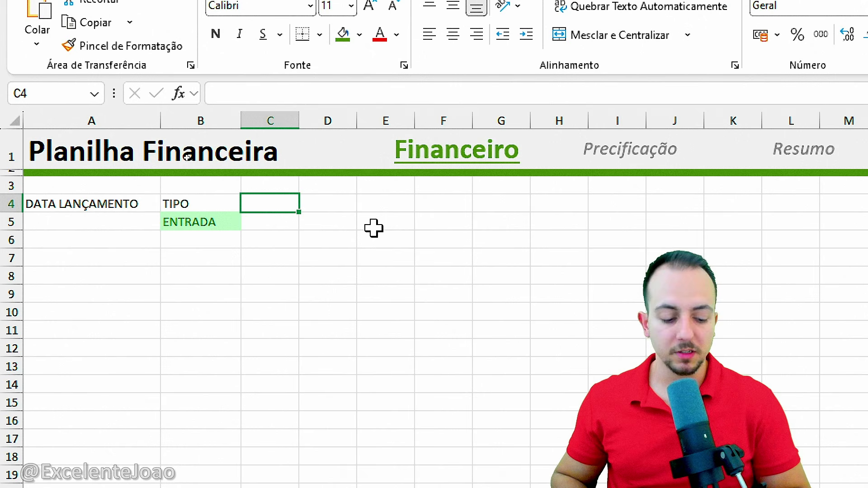
text(CLIENTE)
key(Tab)
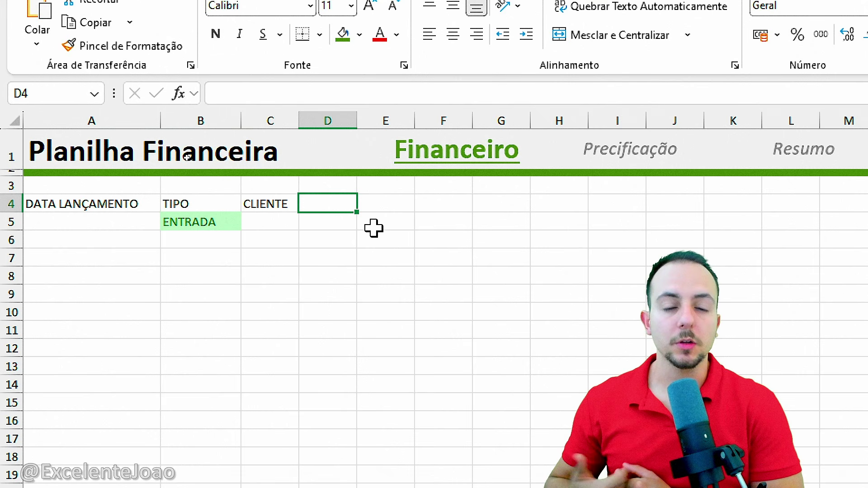
text(ODUTO/SERVIÇO)
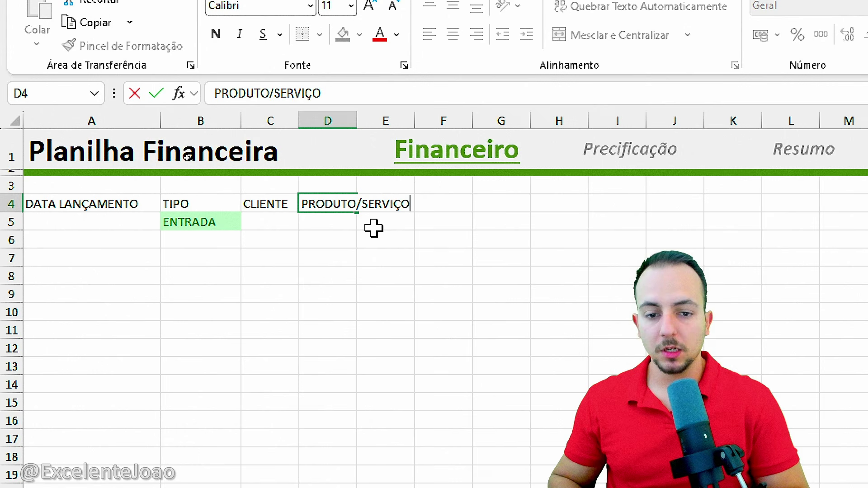
key(Return)
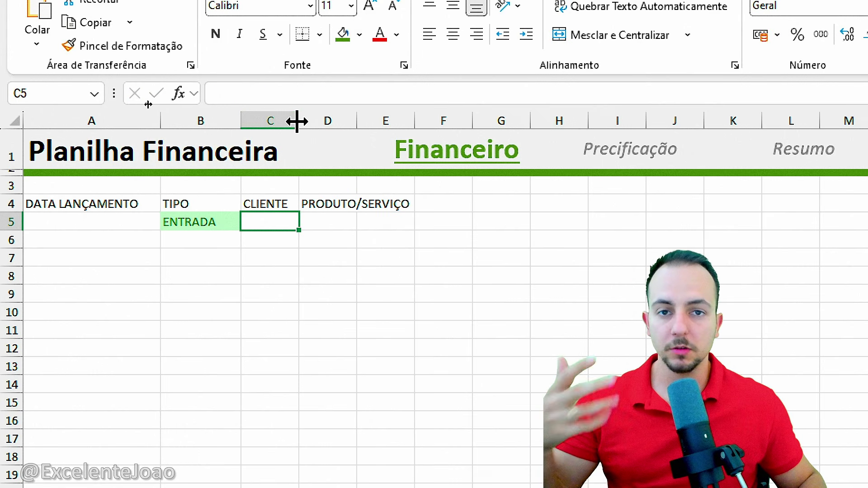
drag(297, 121, 394, 121)
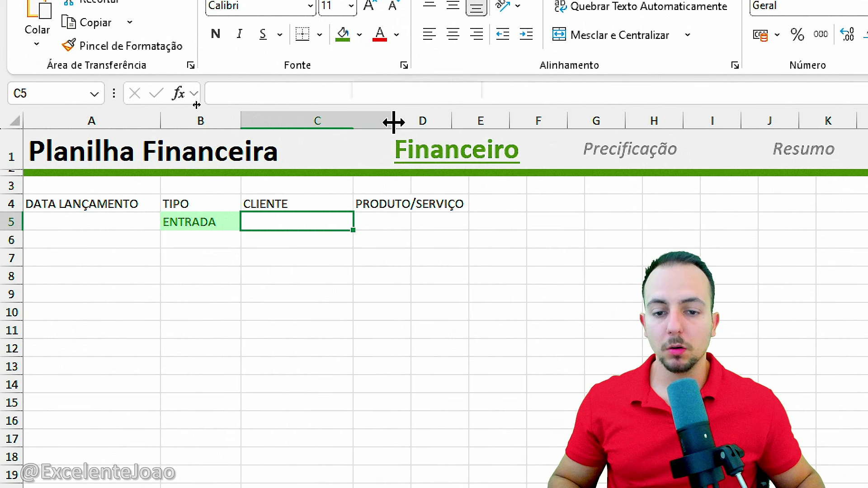
drag(450, 118, 582, 119)
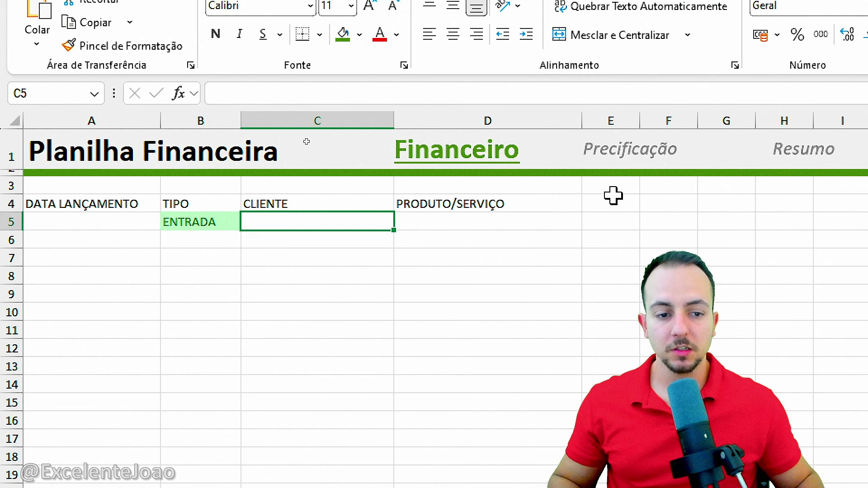
Step: Add the headers VALOR in E4 and DATA PAGAMENTO in F4, and widen columns E and F
click(617, 202)
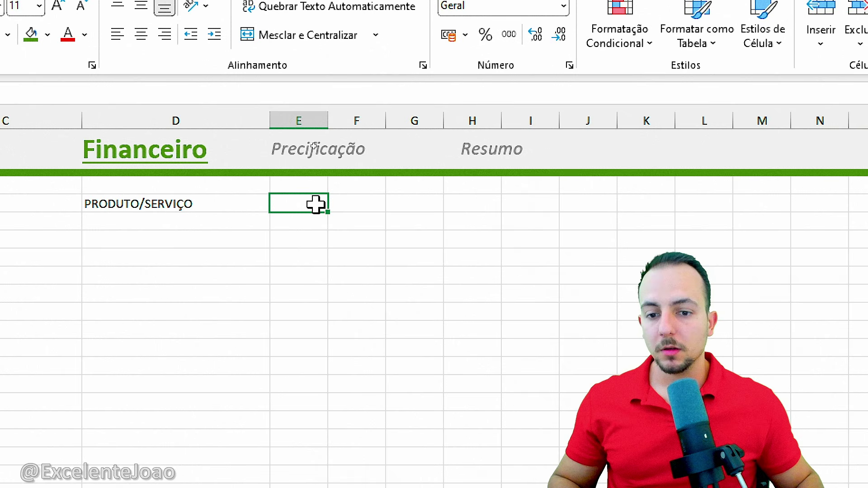
text(VALOR)
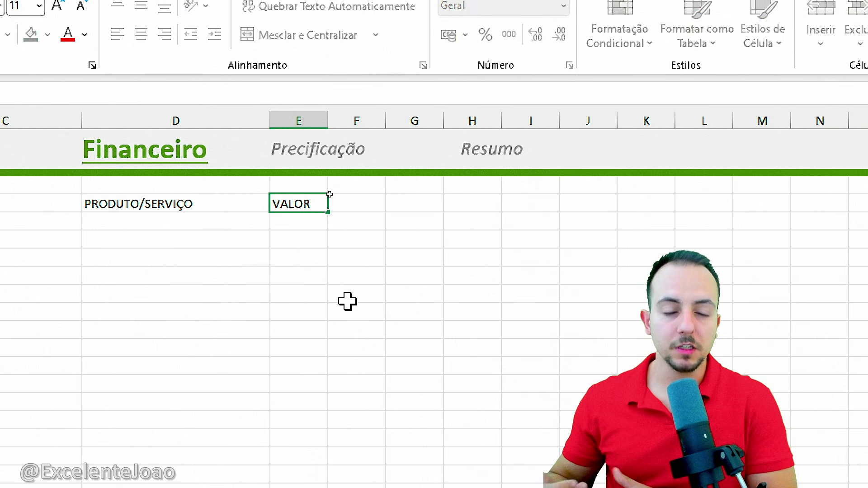
key(Tab)
drag(328, 121, 363, 120)
text(DATA PAGAMENTO)
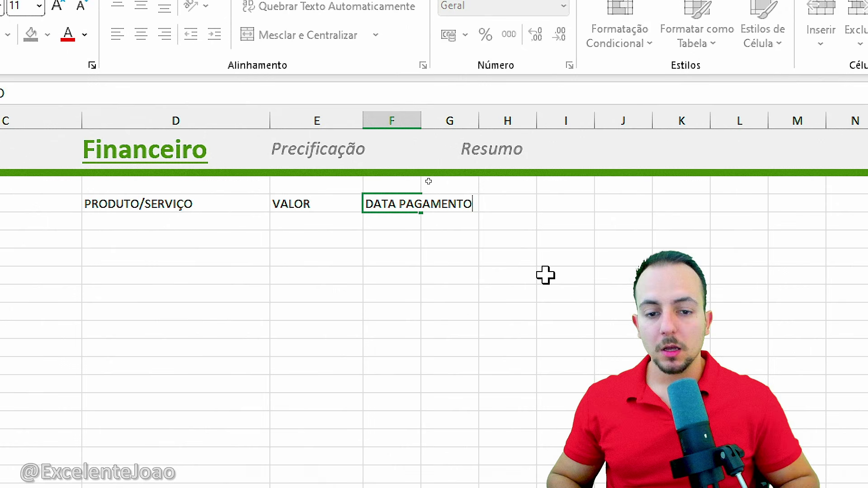
key(Return)
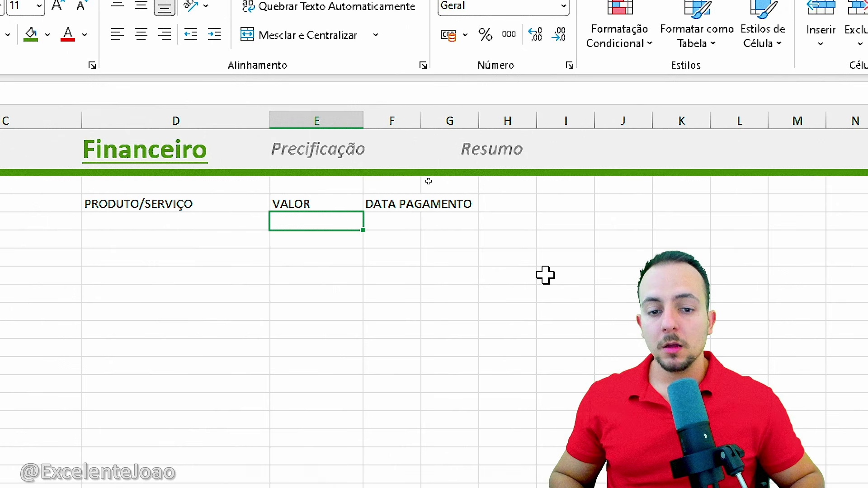
drag(421, 113, 500, 113)
Step: Enter the date 01/01/2027 in cell A5 under DATA LANÇAMENTO
click(103, 121)
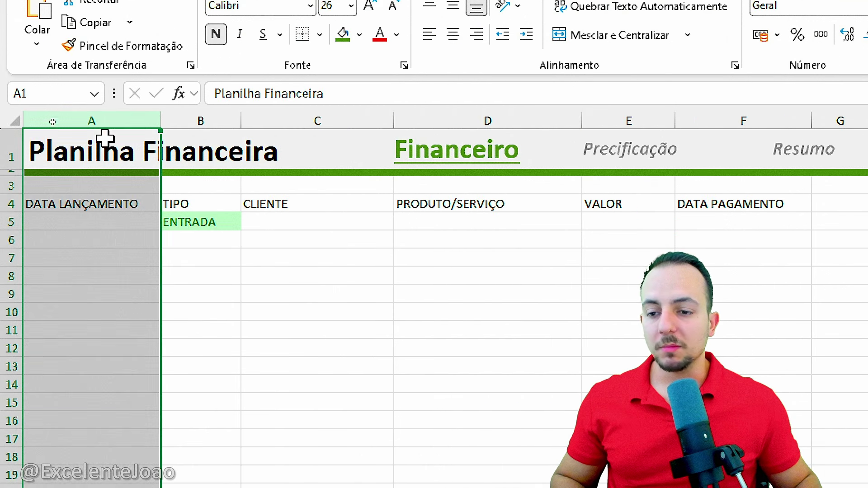
click(110, 227)
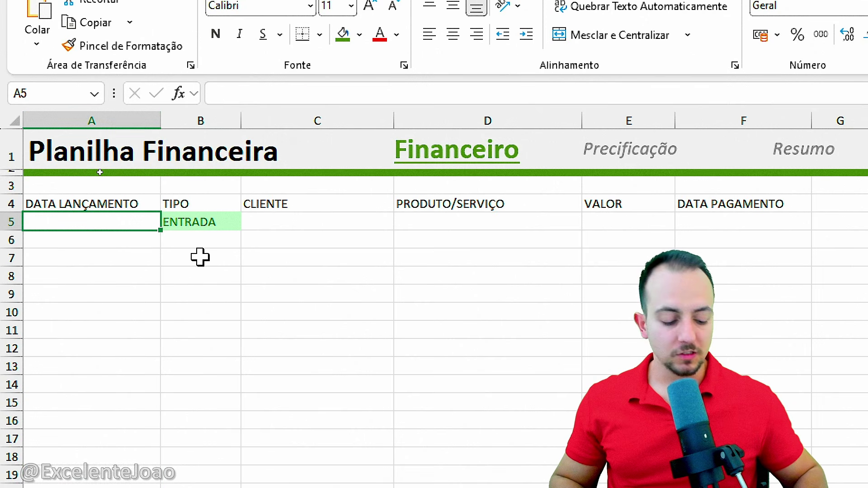
text(01/01/2027)
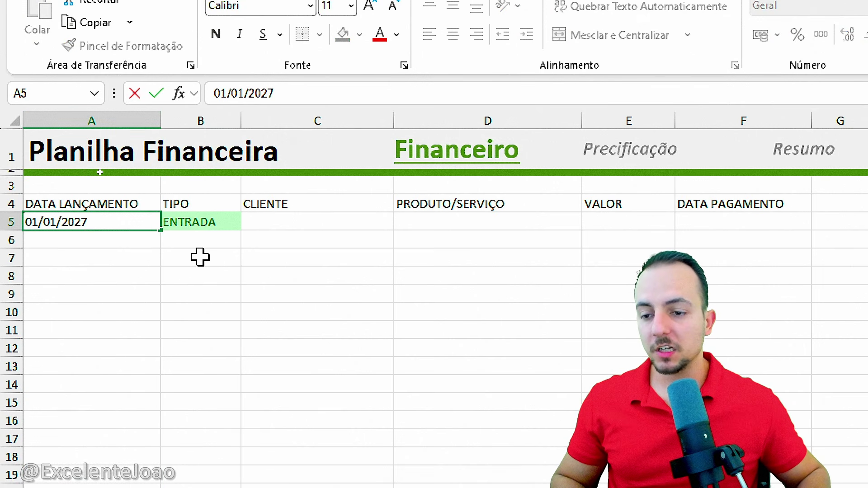
key(Return)
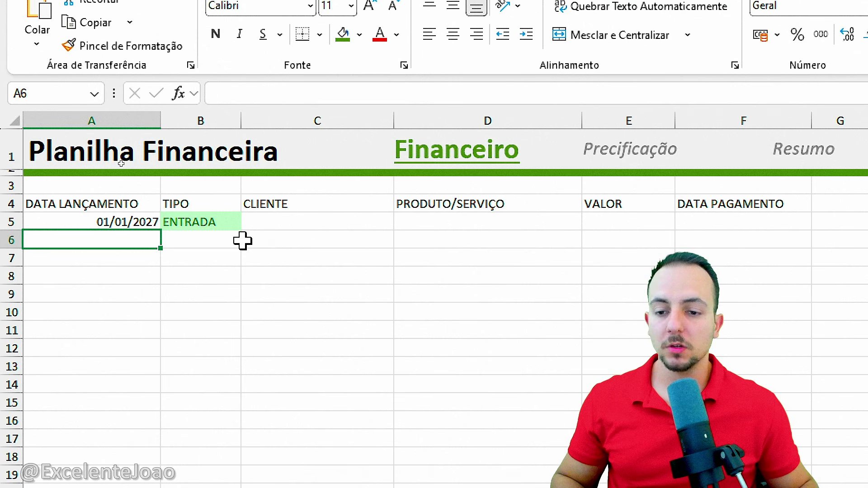
Step: Enter the client's name in cell C5 under CLIENTE, leaving the PRODUTO/SERVIÇO cell D5 empty
click(238, 224)
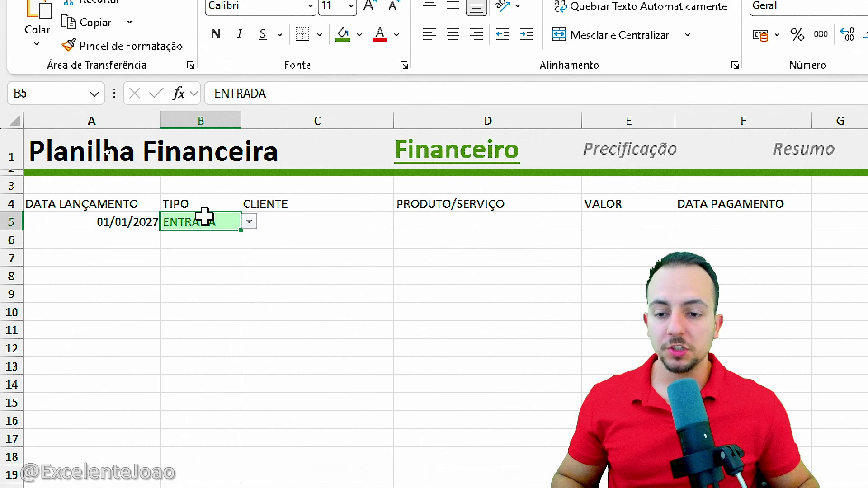
click(305, 225)
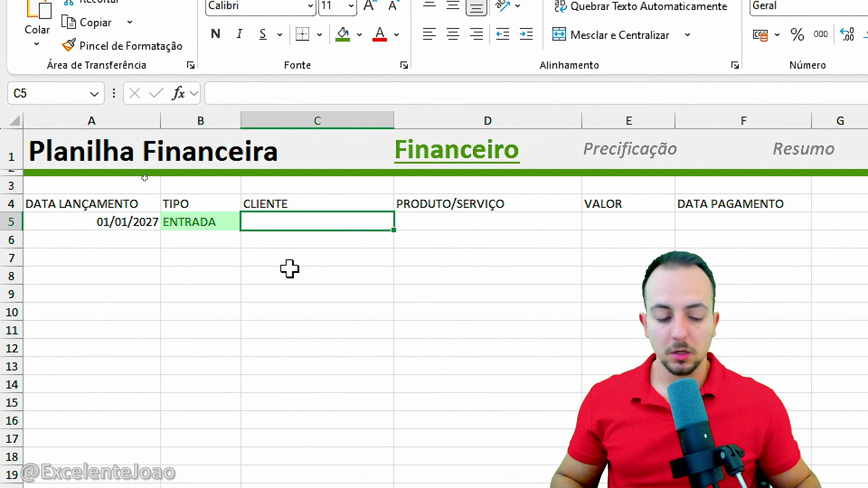
text(Jos)
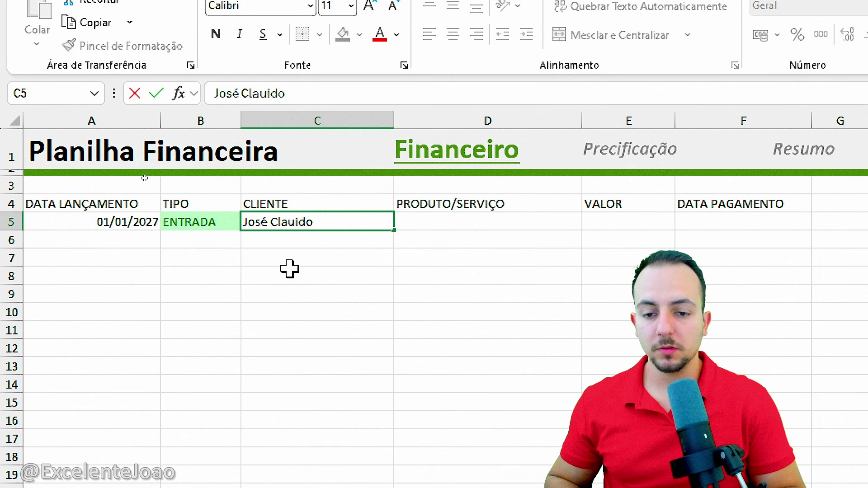
text(é Claudio)
key(Tab)
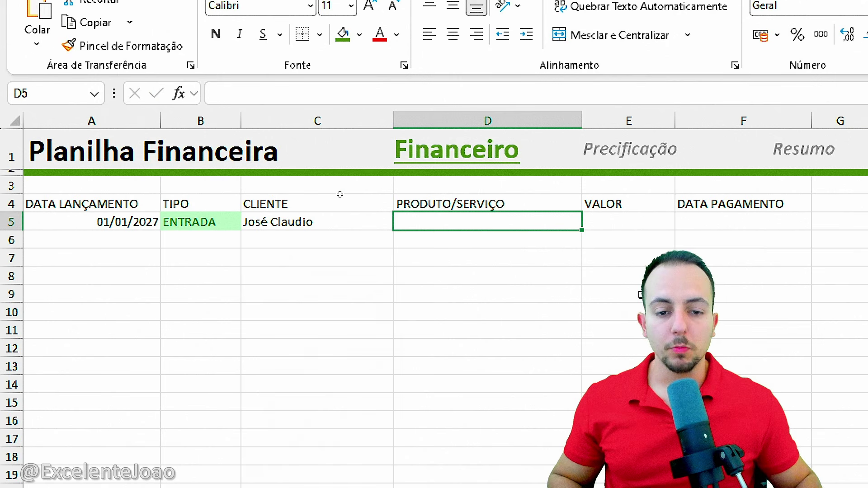
drag(323, 204, 311, 293)
drag(318, 218, 304, 304)
click(306, 223)
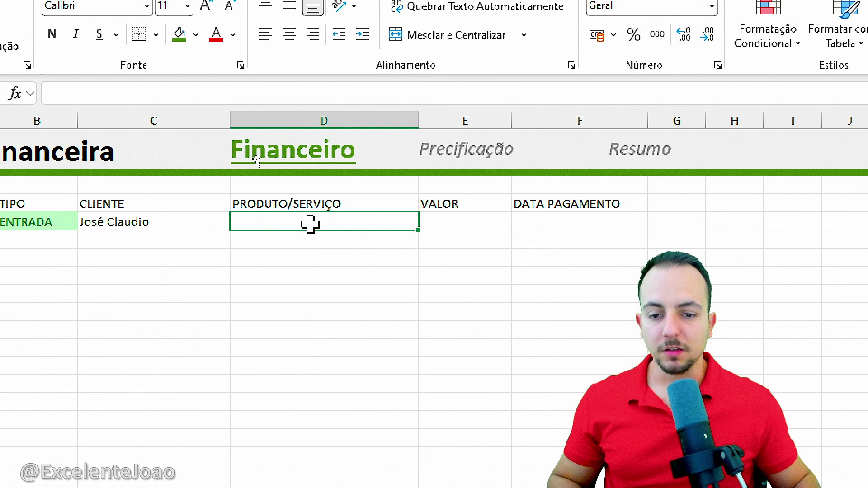
Step: Enter 1000 in cell E5 under VALOR and give it the Contábil number format in R$
click(455, 223)
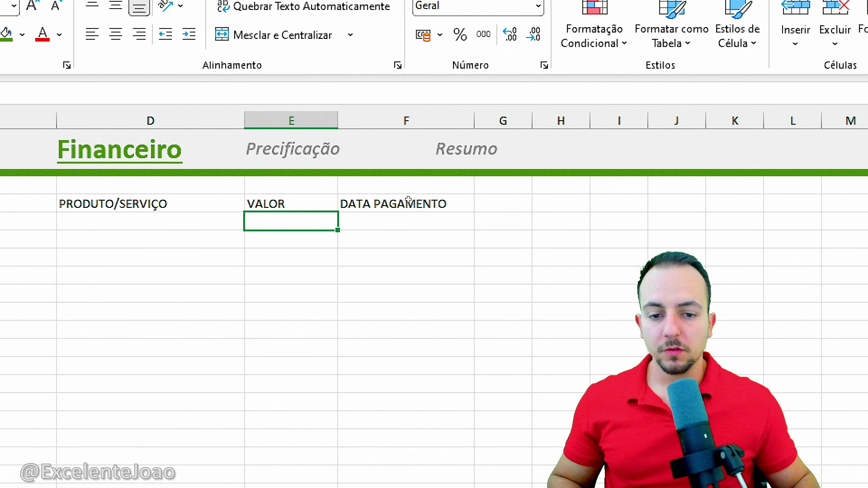
text(1000)
key(ctrl+Return)
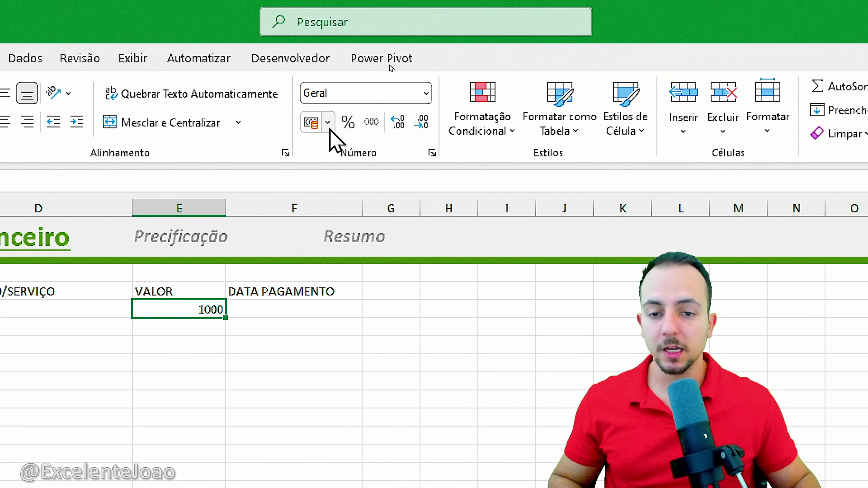
click(321, 124)
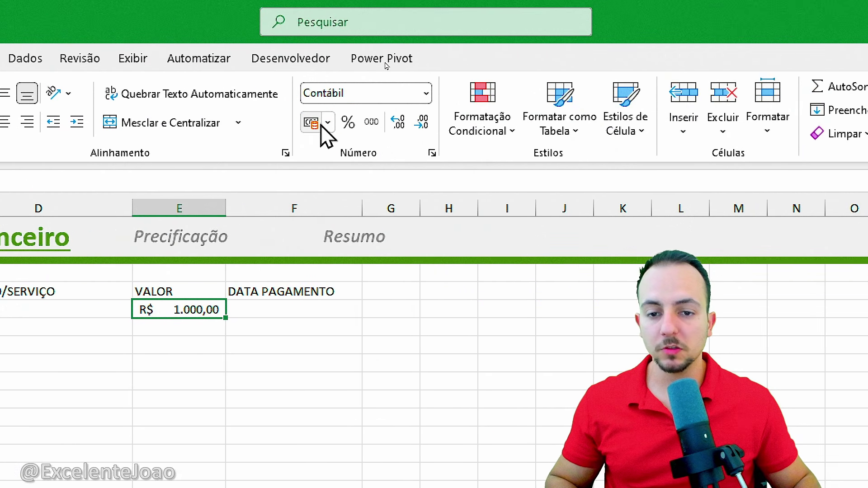
Step: Try the dollar and euro accounting formats on cell E5, and return it to R$ Português (Brasil)
click(328, 123)
click(352, 174)
click(328, 123)
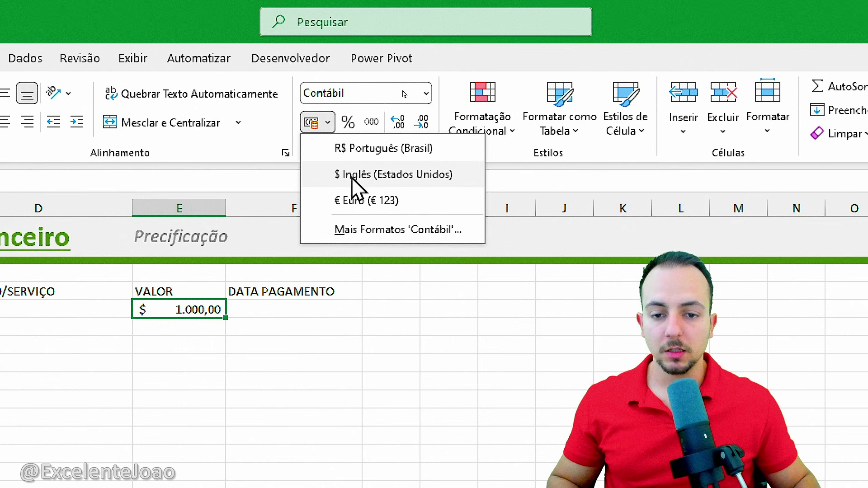
click(357, 200)
click(327, 122)
click(349, 149)
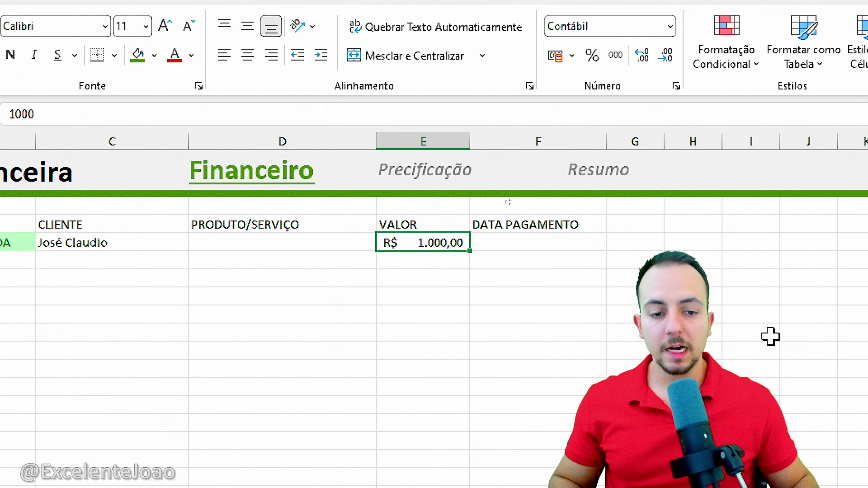
Step: Enter the payment date 05/01/2027 in cell F5 under DATA PAGAMENTO
click(588, 247)
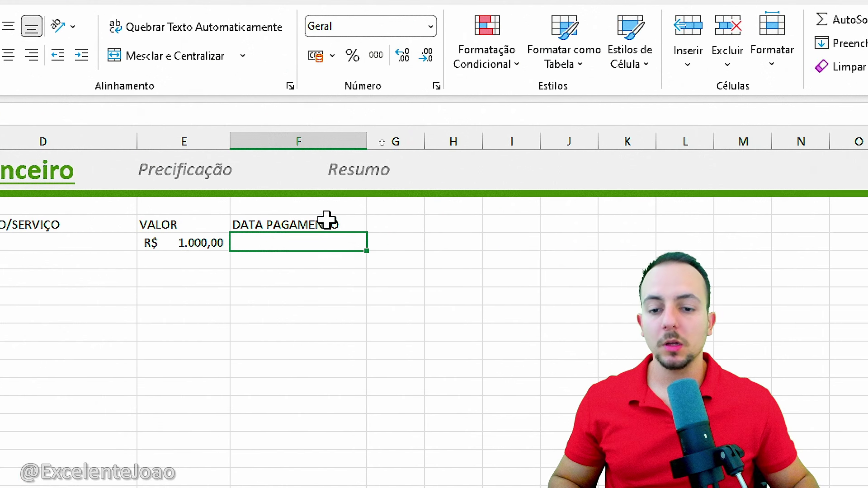
drag(326, 220, 298, 278)
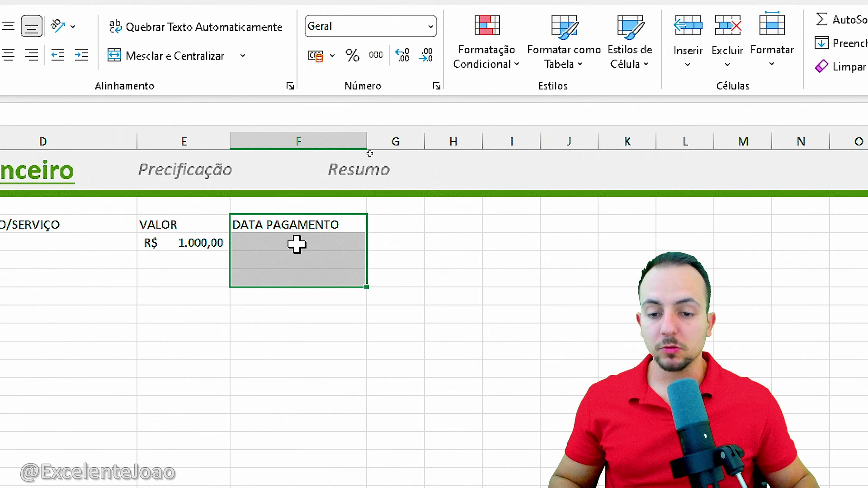
key(Down)
text(05)
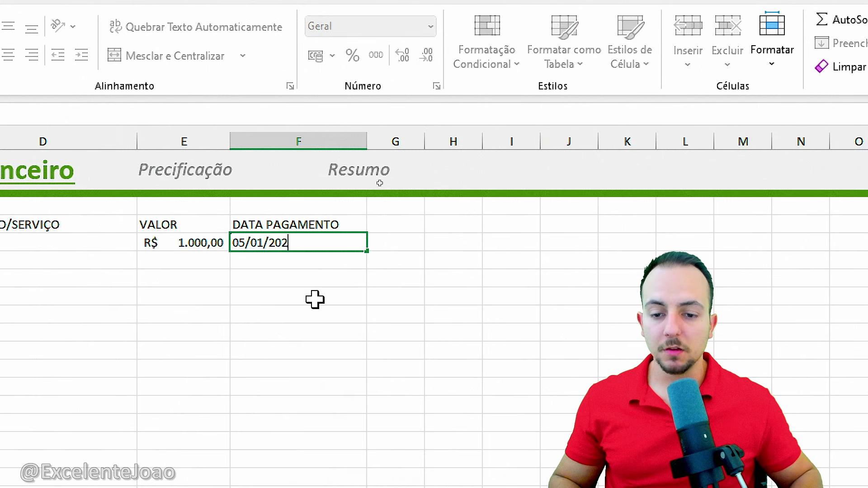
key(Return)
Step: Add the header VALOR PAGO in G4 in capital letters and widen column G to fit it
click(407, 223)
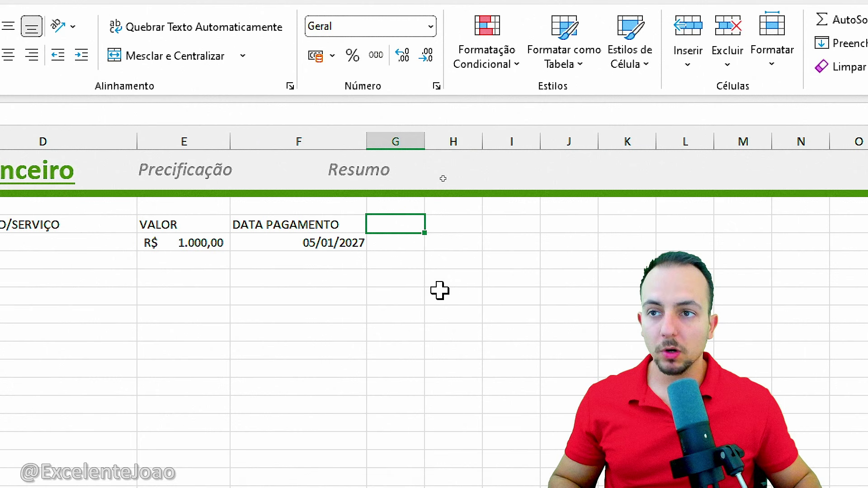
text(valor p)
key(Escape)
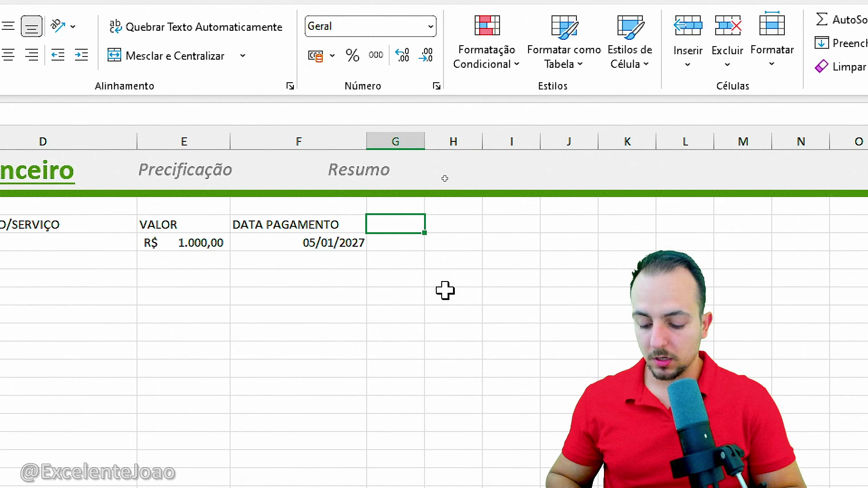
text(VALOR PAGO)
key(Return)
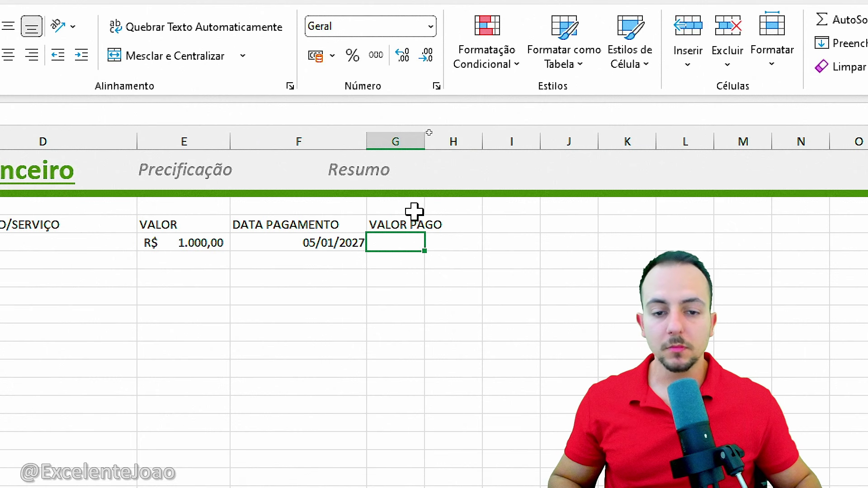
drag(425, 141, 505, 150)
Step: Enter 500 in cell G5 under VALOR PAGO, apply the Contábil number format in R$, and narrow column G
text(500)
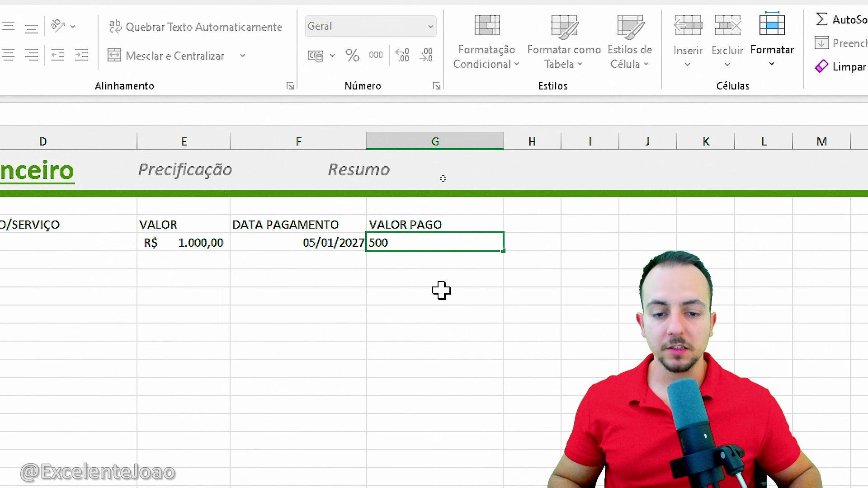
key(Return)
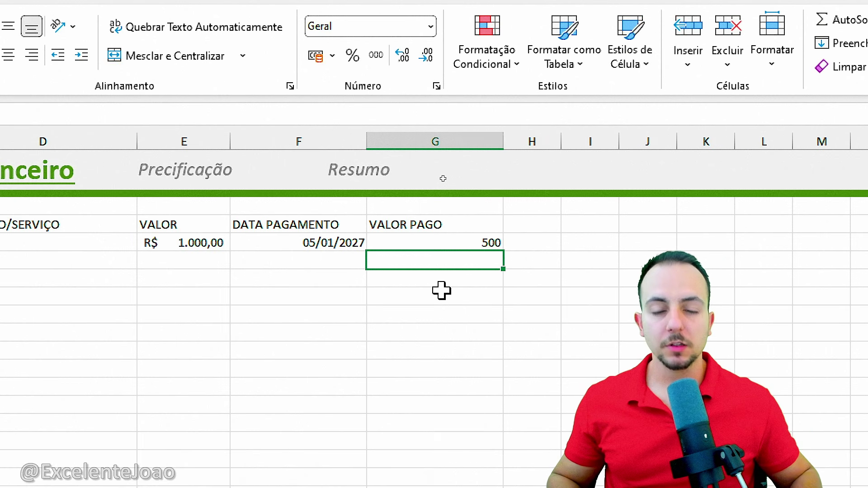
click(420, 245)
click(319, 61)
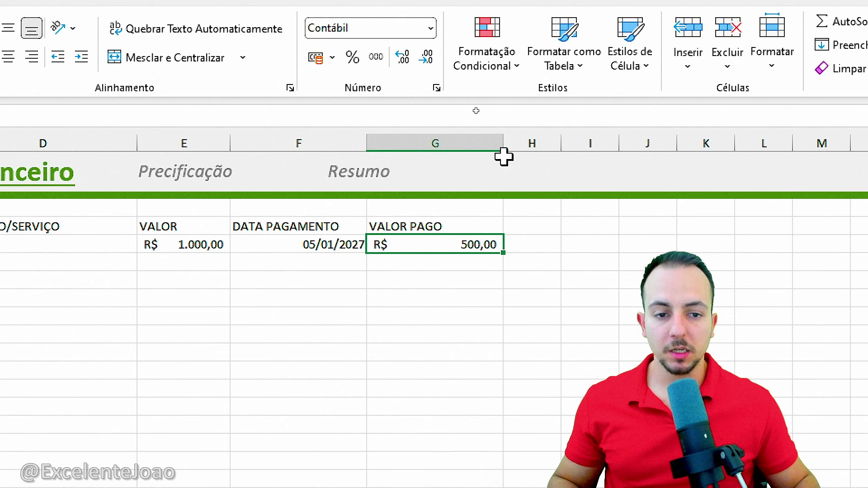
drag(503, 144, 478, 144)
Step: Add the header STATUS in cell H4 and widen column H to make room for the formula
click(509, 228)
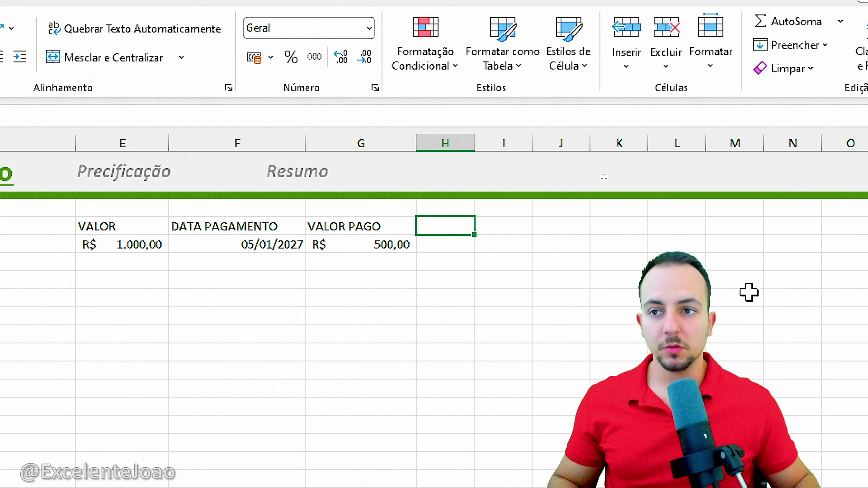
text(STATUS)
key(Return)
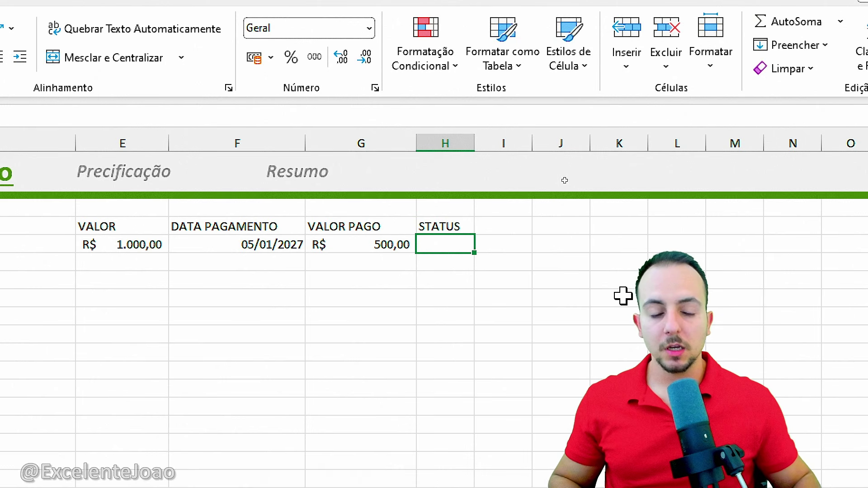
drag(475, 145, 588, 145)
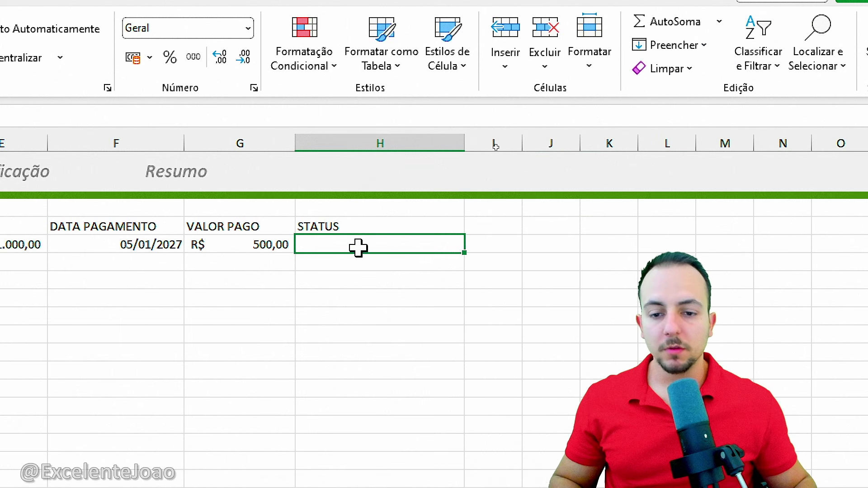
Step: Begin the status formula in H5 as =SE(E5=G5;"PAGO";SE( with a nested SE as the false value
text(=)
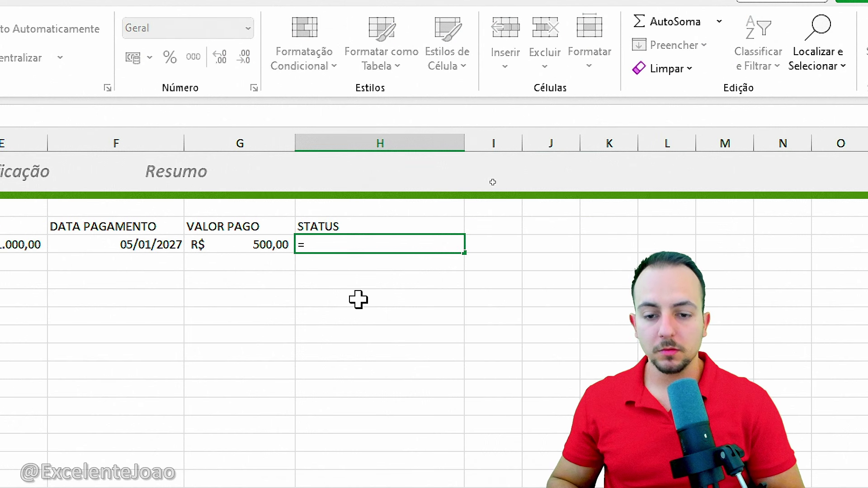
text(SE)
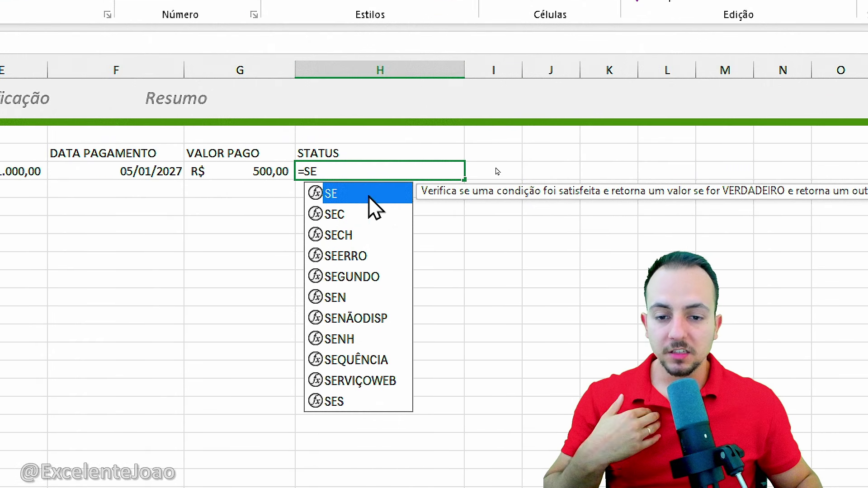
double_click(341, 199)
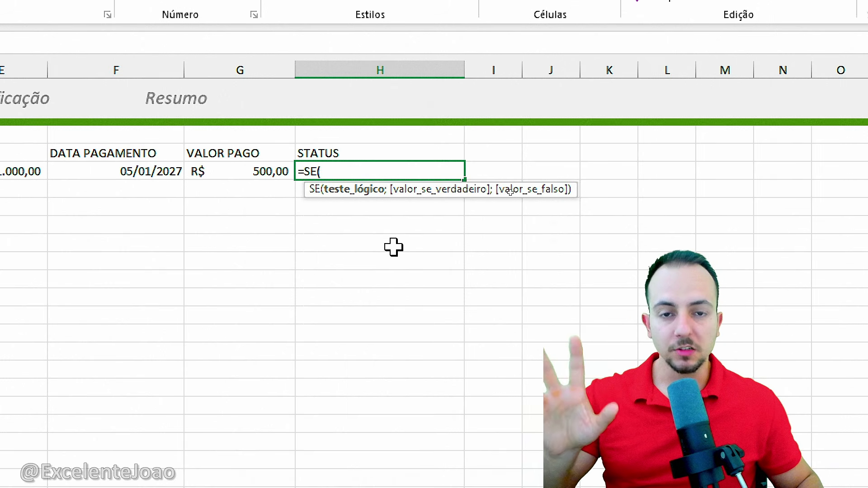
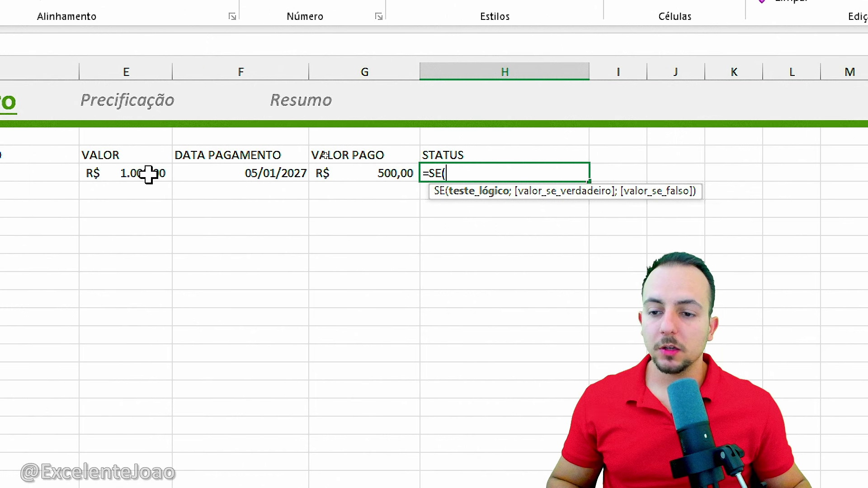
click(148, 174)
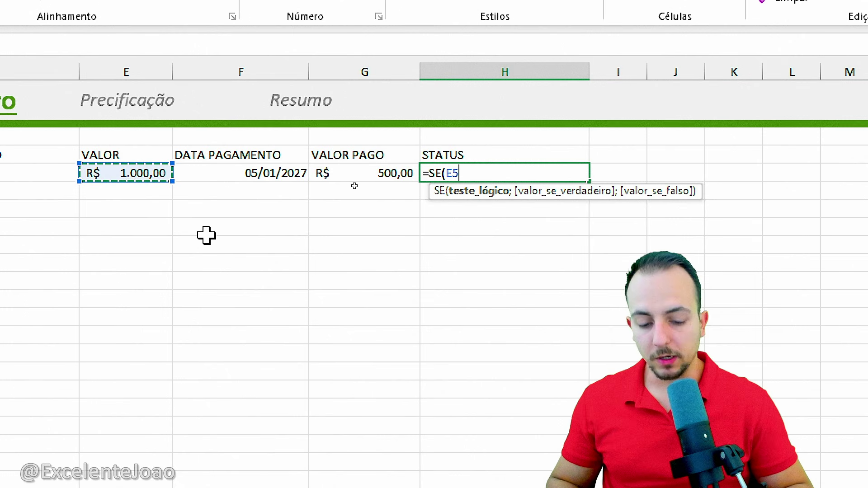
text(=)
click(372, 175)
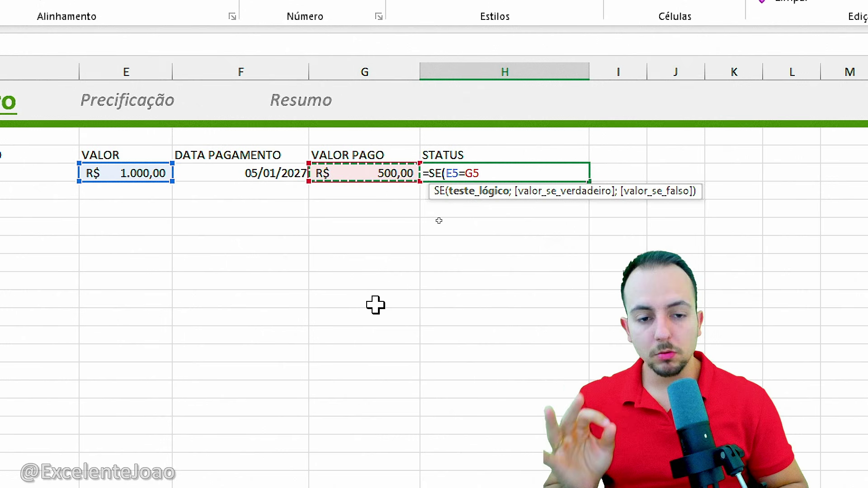
text(;"PAGO)
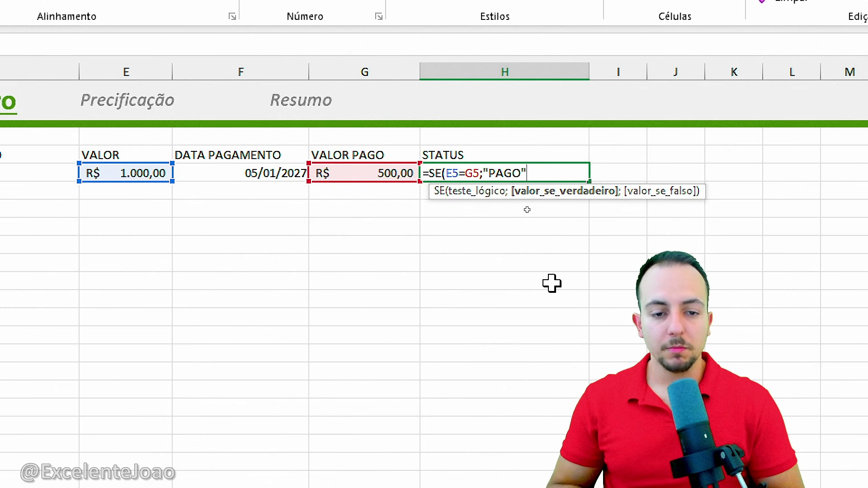
text(";)
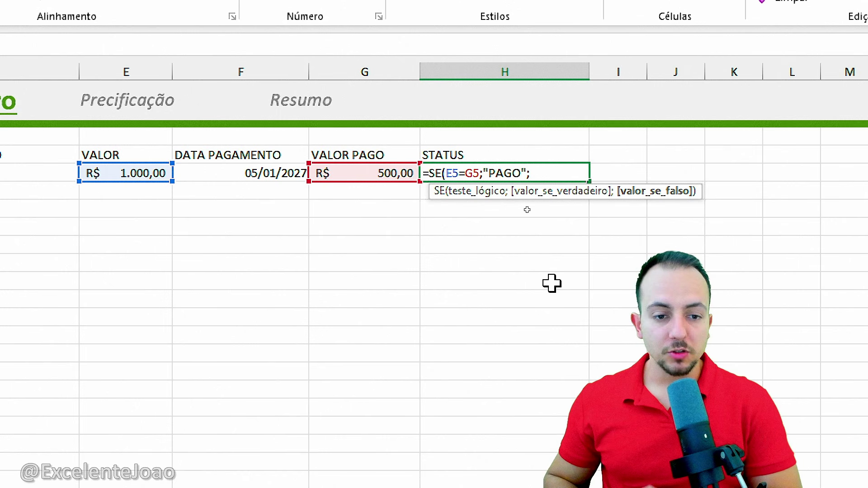
text(SE)
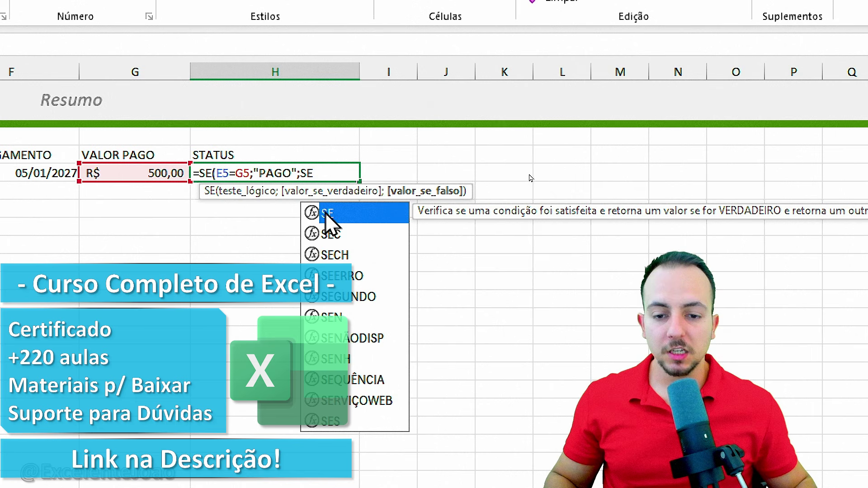
text(()
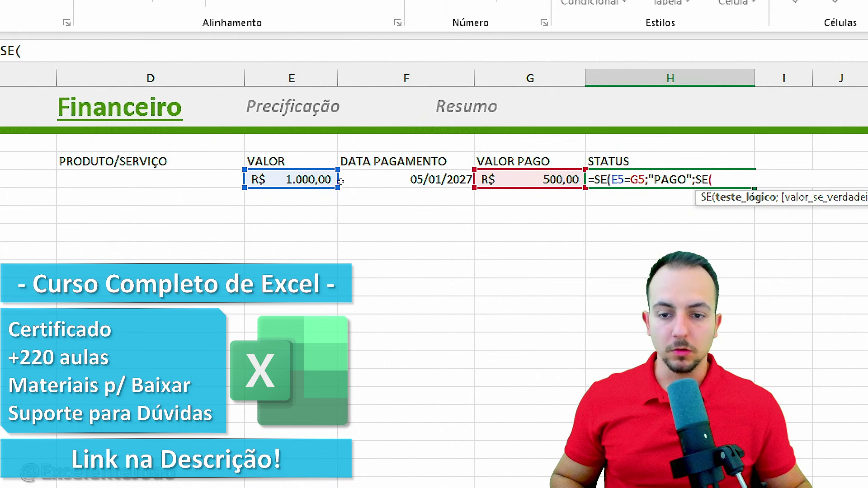
drag(317, 196, 316, 264)
drag(527, 195, 522, 315)
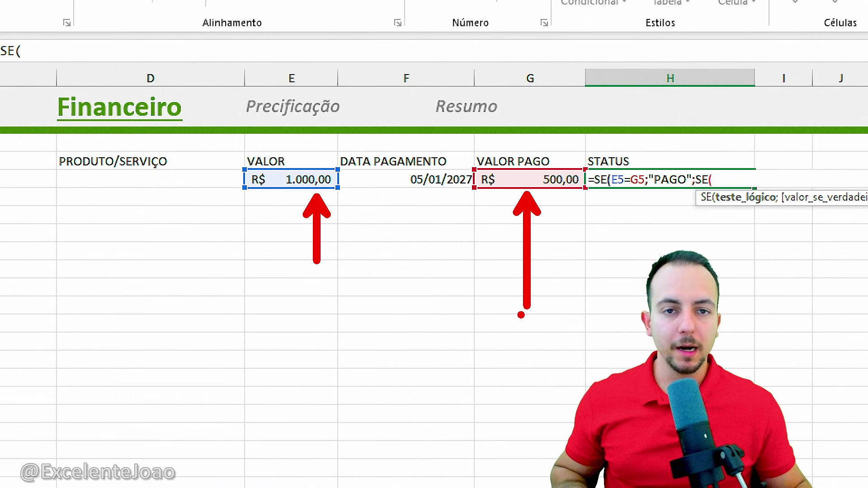
drag(378, 247, 438, 247)
drag(386, 230, 427, 229)
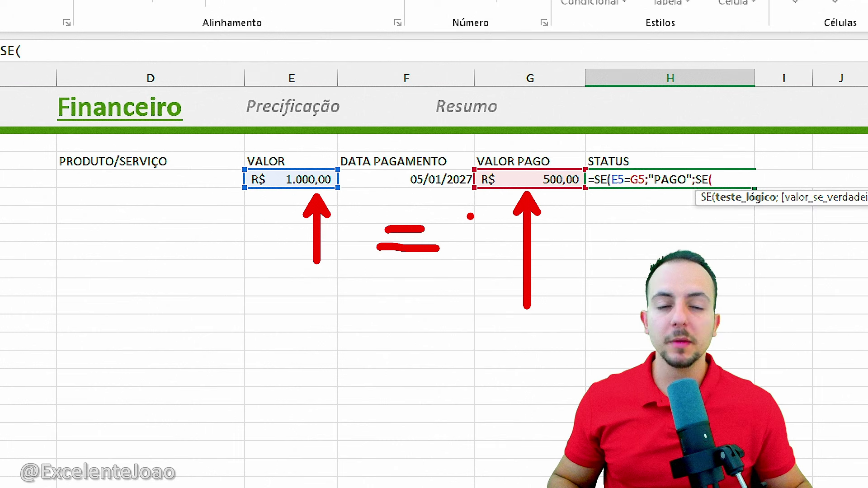
key(Escape)
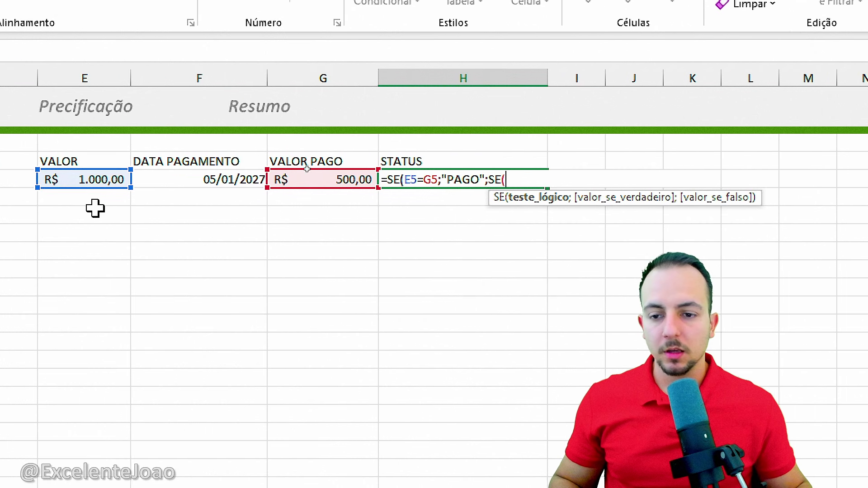
Step: Set G5<=0 as the logical test of the nested SE in the H5 formula
click(405, 181)
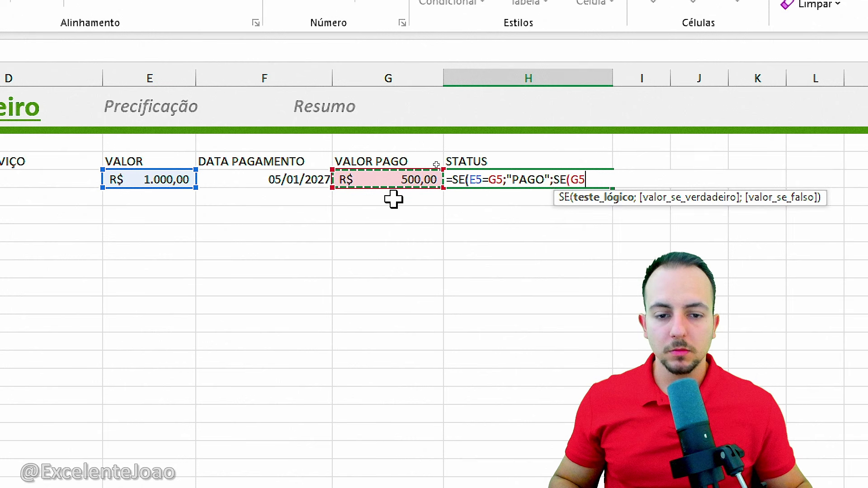
text(<=0)
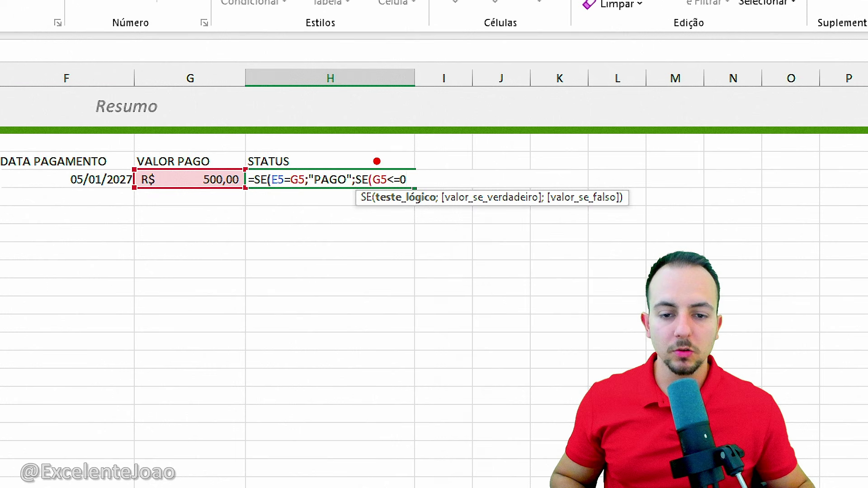
drag(373, 159, 423, 184)
mouse_move(304, 252)
mouse_down()
mouse_move(268, 278)
mouse_move(331, 320)
mouse_up()
drag(357, 294, 454, 305)
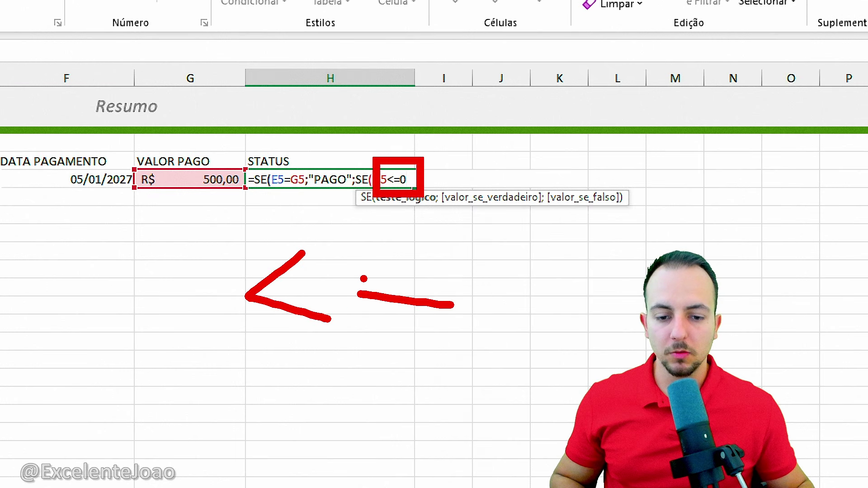
drag(363, 279, 425, 279)
mouse_move(536, 251)
mouse_down()
mouse_move(574, 262)
mouse_move(525, 253)
mouse_up()
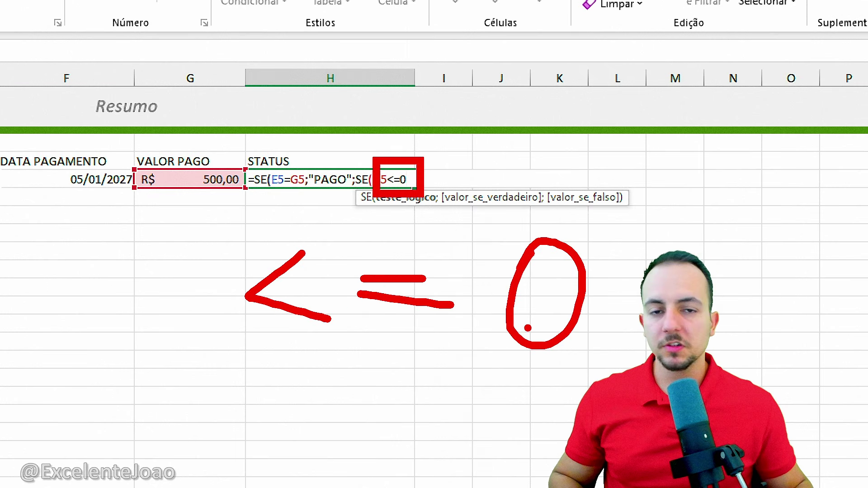
key(Escape)
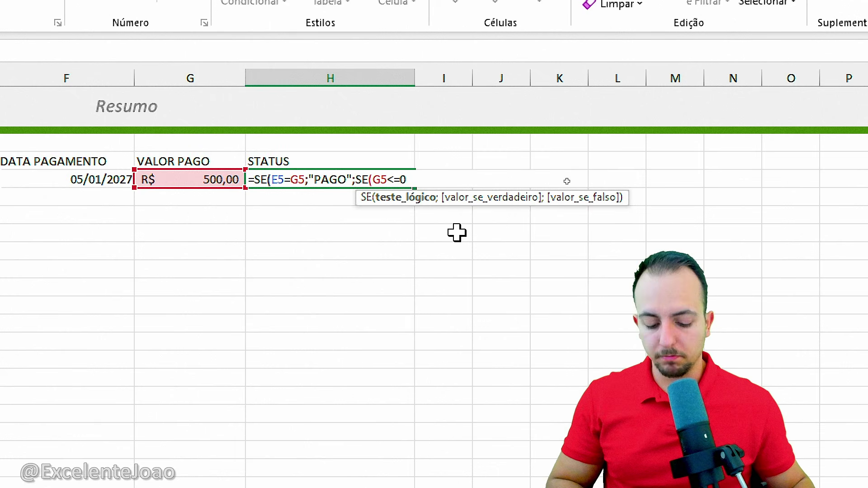
Step: Give the nested SE in H5 the true value "EM ABERTO" and move on to its false value
text(;)
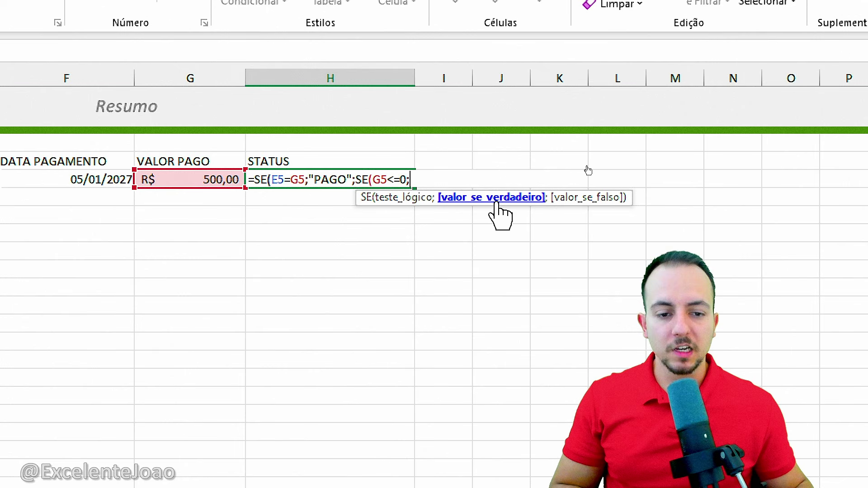
text("E)
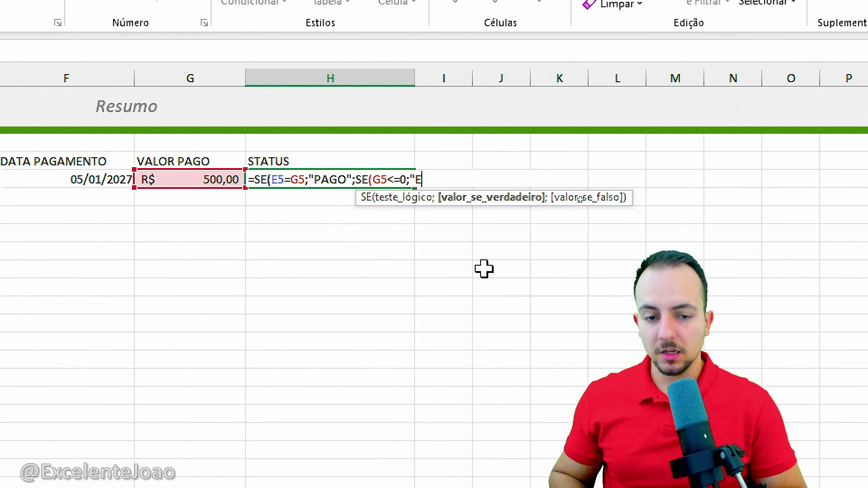
text(M ABERTO")
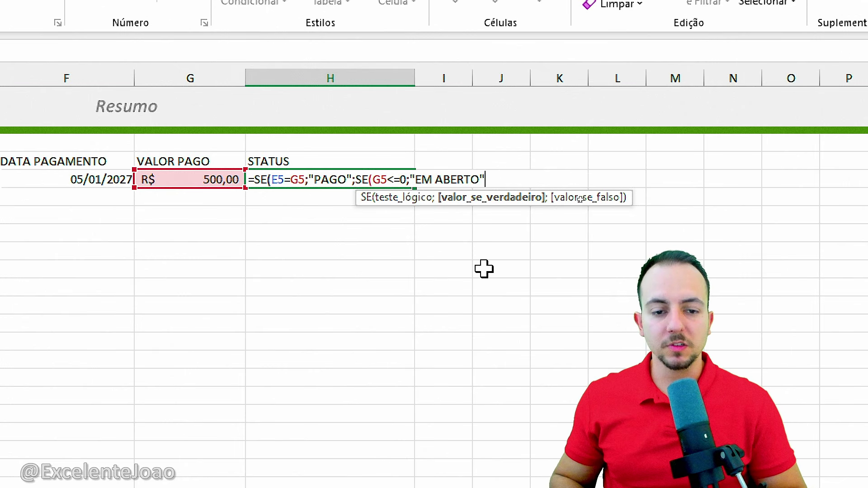
text(;)
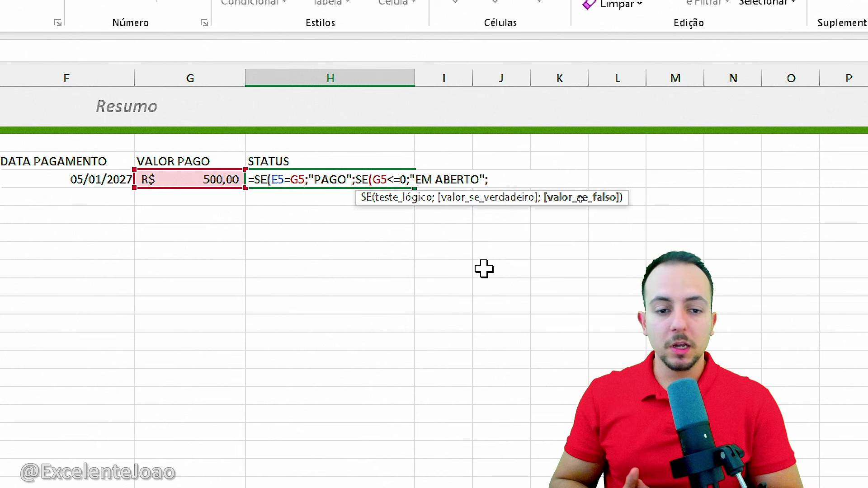
key(ctrl+2)
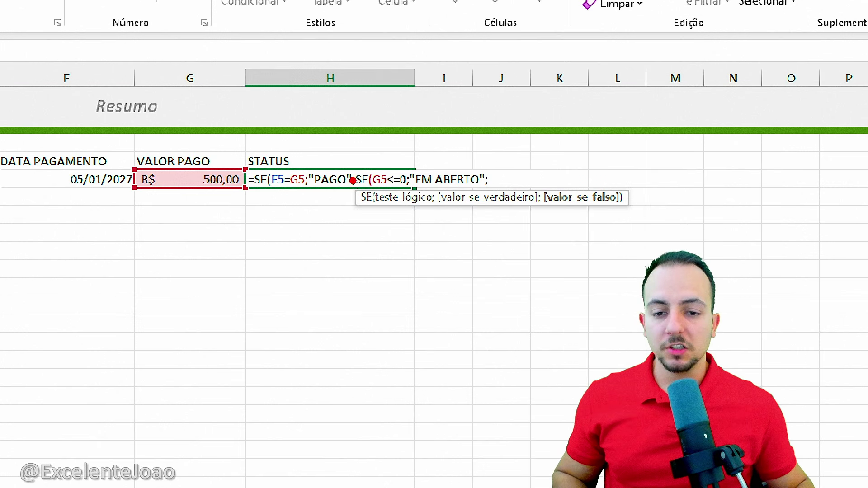
drag(342, 158, 354, 104)
drag(480, 161, 501, 114)
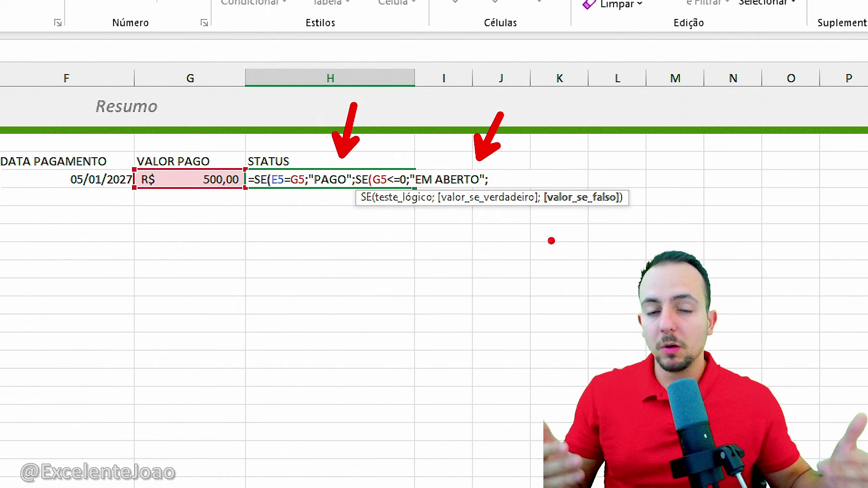
key(Escape)
Step: Complete the H5 status formula with "PARCIAL" as the nested SE's false value and enter it
text("PARCIAL)
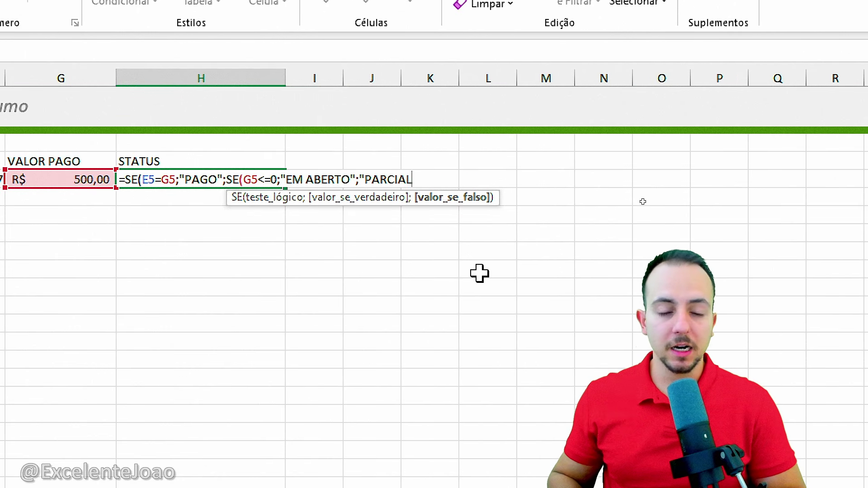
text(")
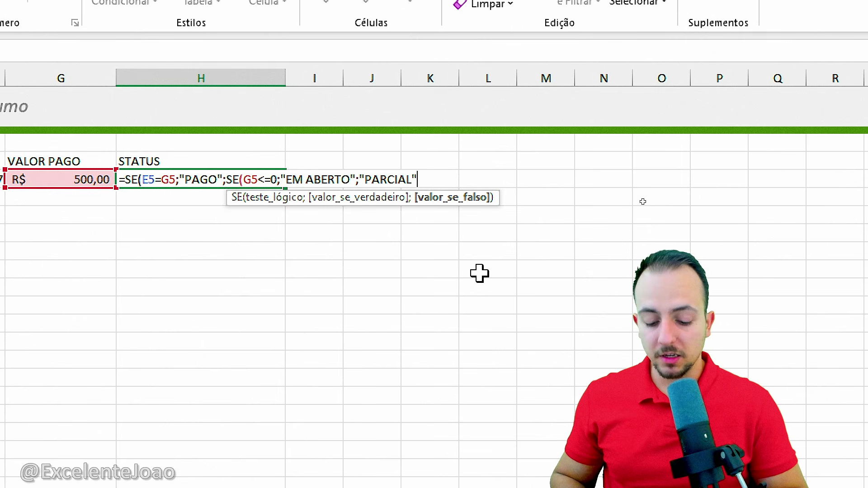
text())
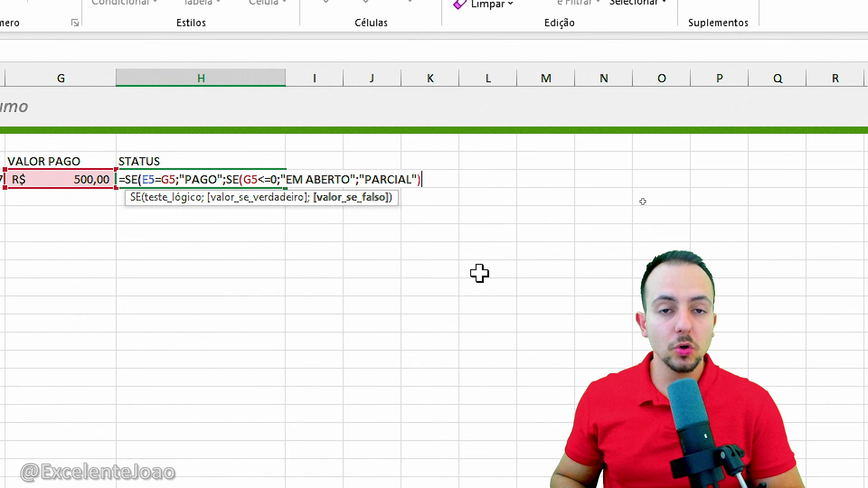
key(Return)
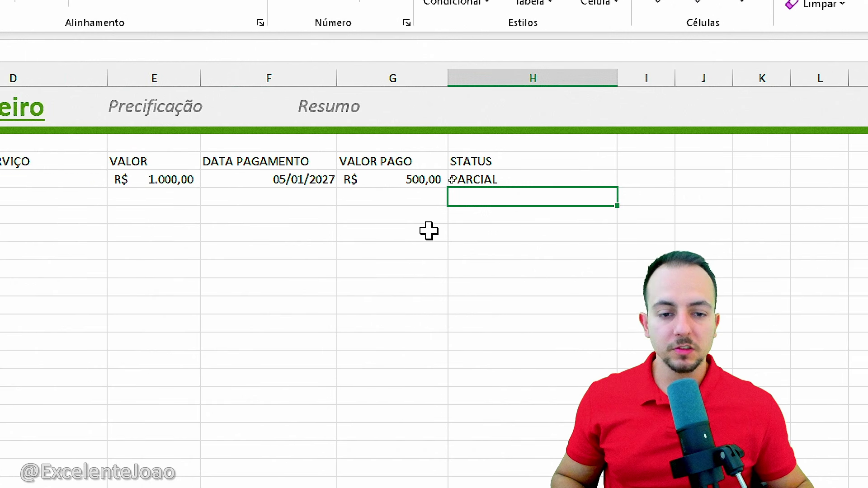
click(95, 233)
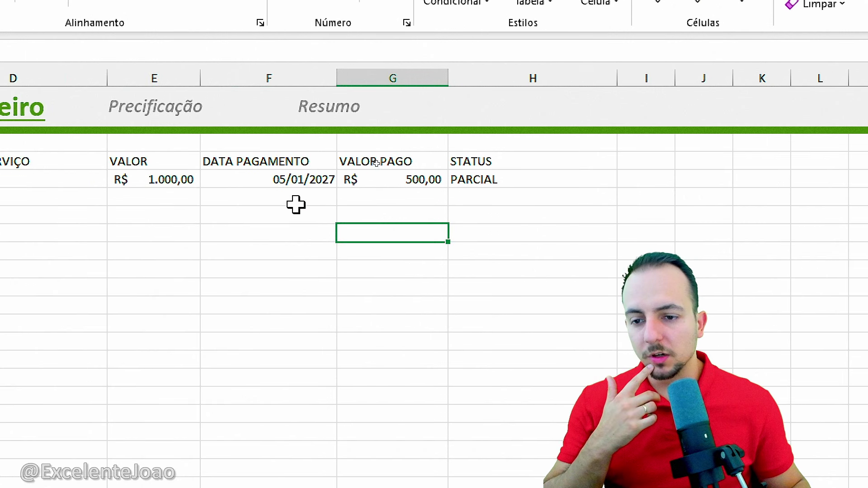
Step: Test the status formula in H5 by setting VALOR PAGO in G5 to 0 and to 1000
click(377, 178)
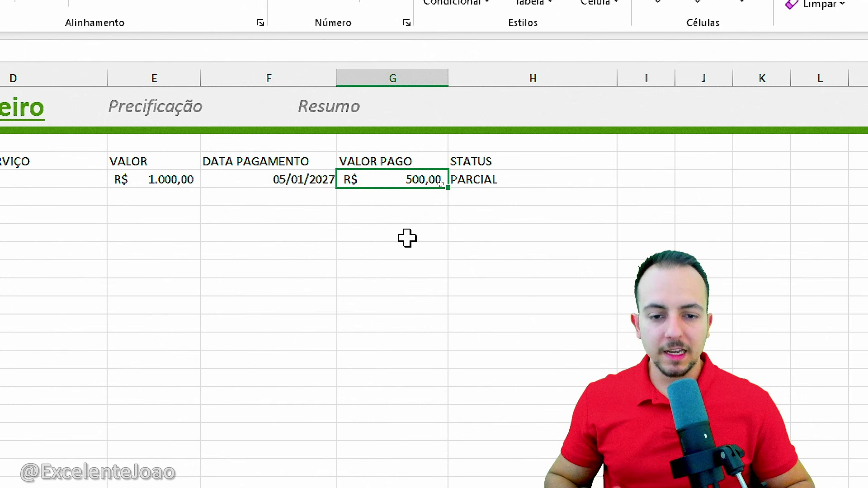
key(Delete)
text(0)
key(Return)
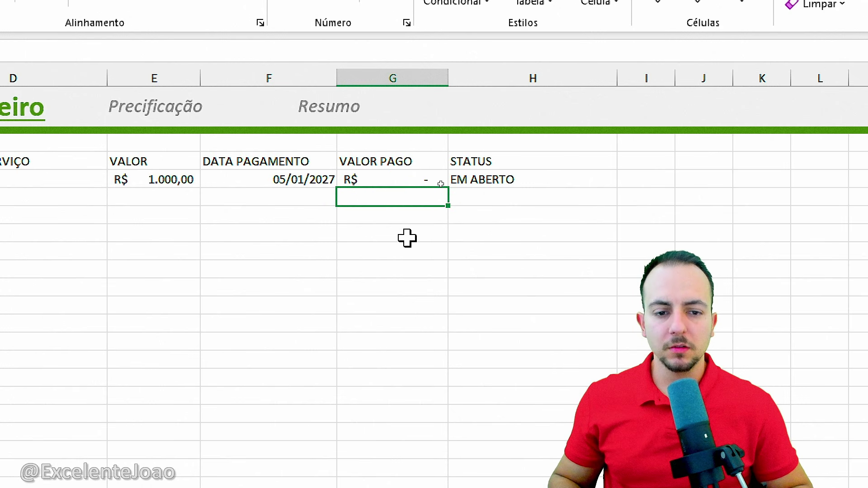
key(Up)
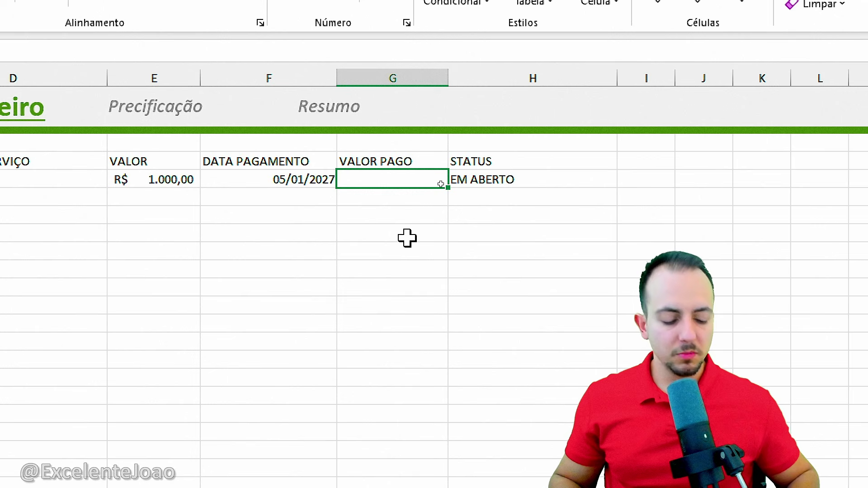
text(1000)
key(Return)
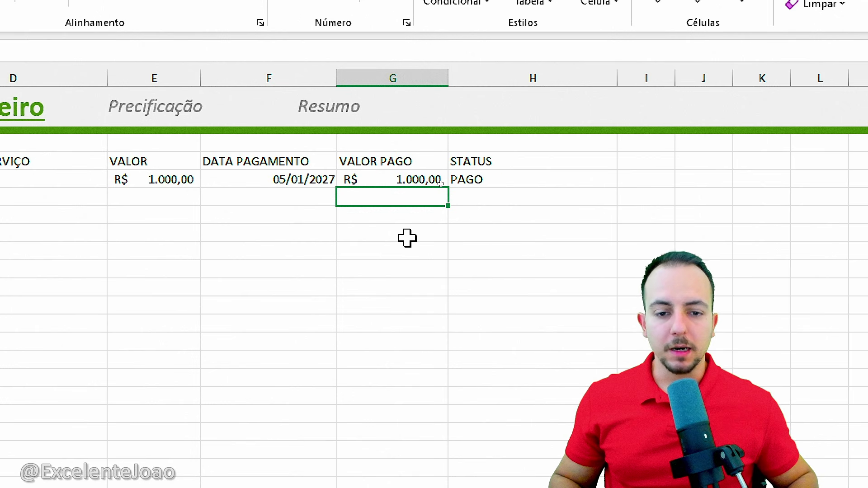
Step: Test the status formula with a VALOR PAGO of 900 in G5 and with the cell cleared
key(Up)
text(900)
key(Return)
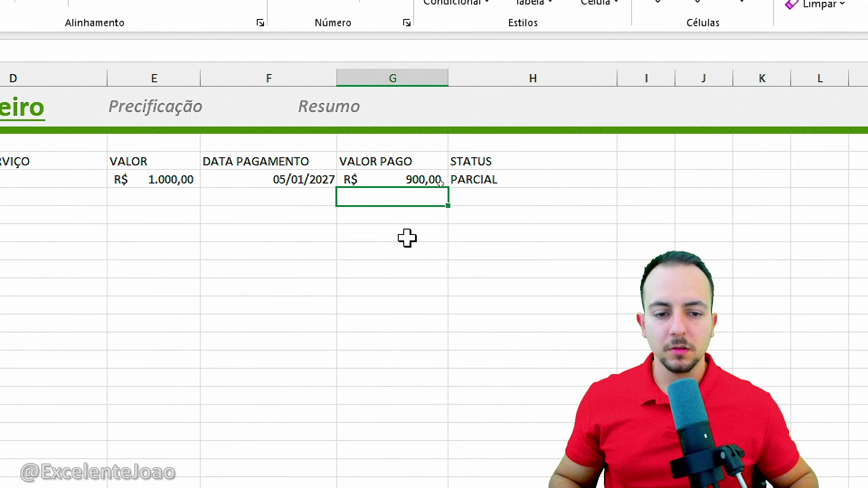
key(Up)
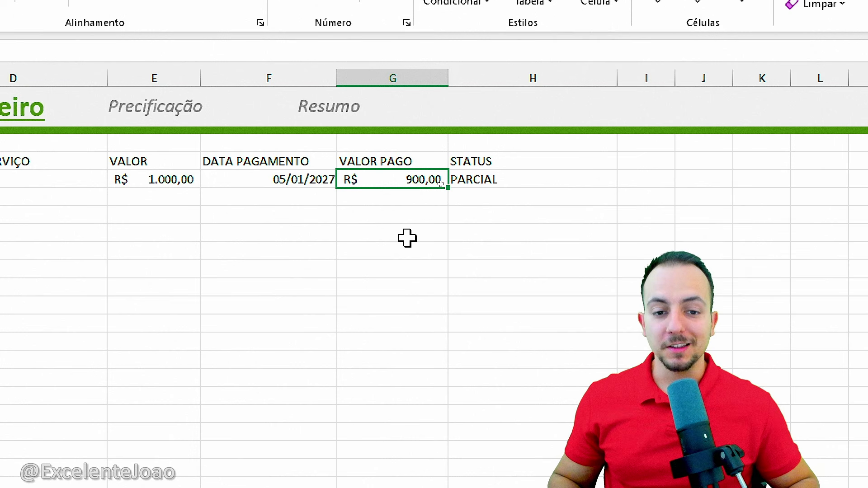
key(Delete)
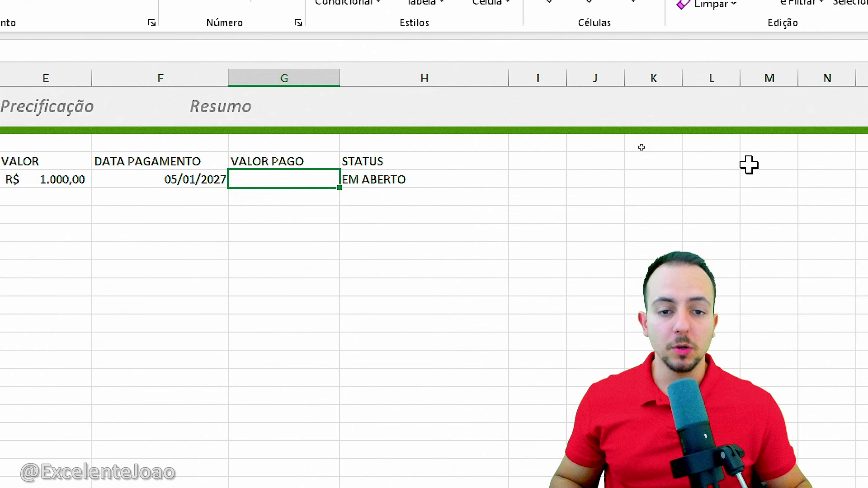
Step: Add an equal-to conditional formatting rule to column H giving EM ABERTO a light red fill with dark red text
click(426, 77)
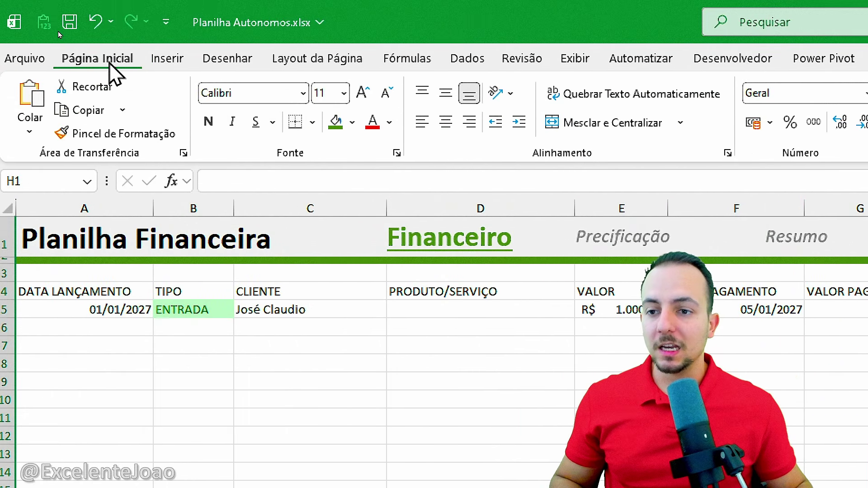
click(300, 131)
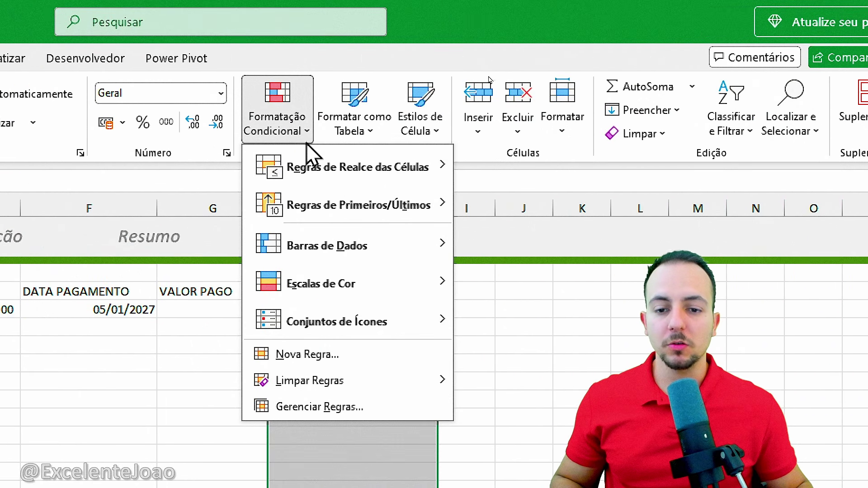
mouse_move(337, 164)
click(555, 281)
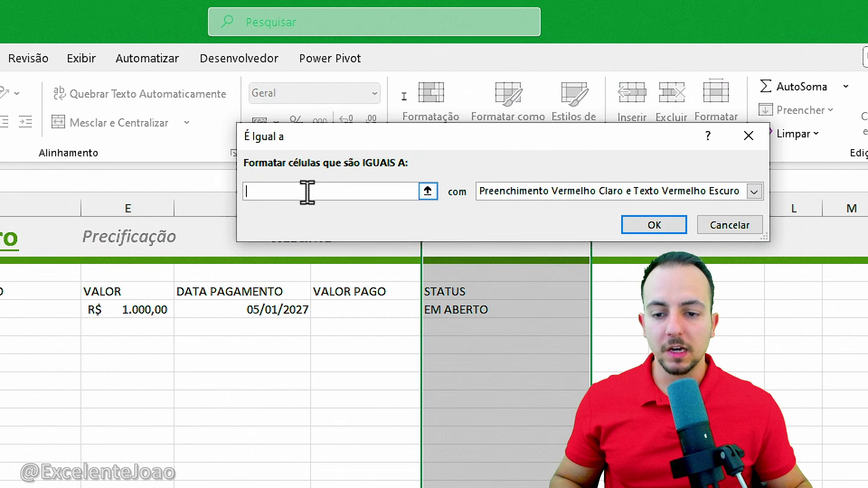
text(EM ABERTO)
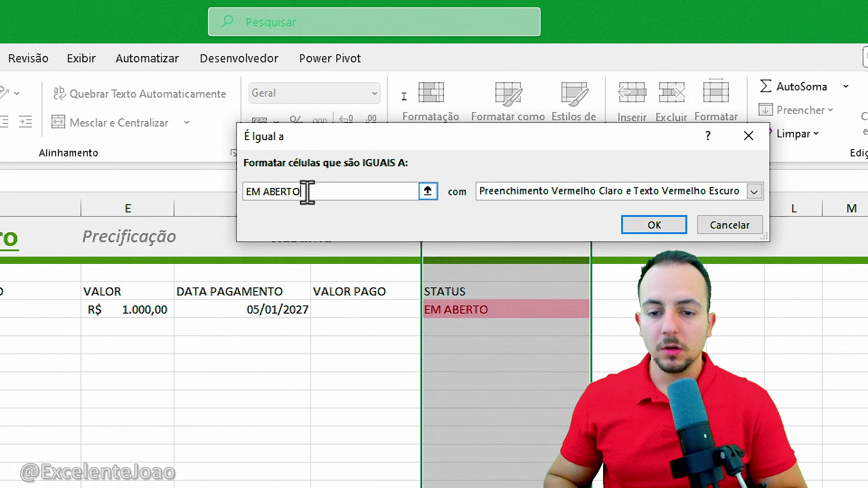
click(642, 228)
Step: Set VALOR PAGO in G5 to 500
click(357, 229)
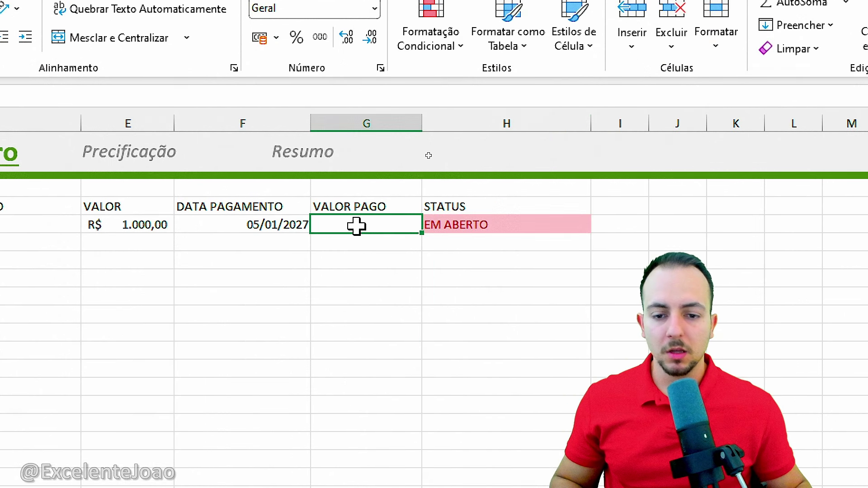
text(500)
key(Return)
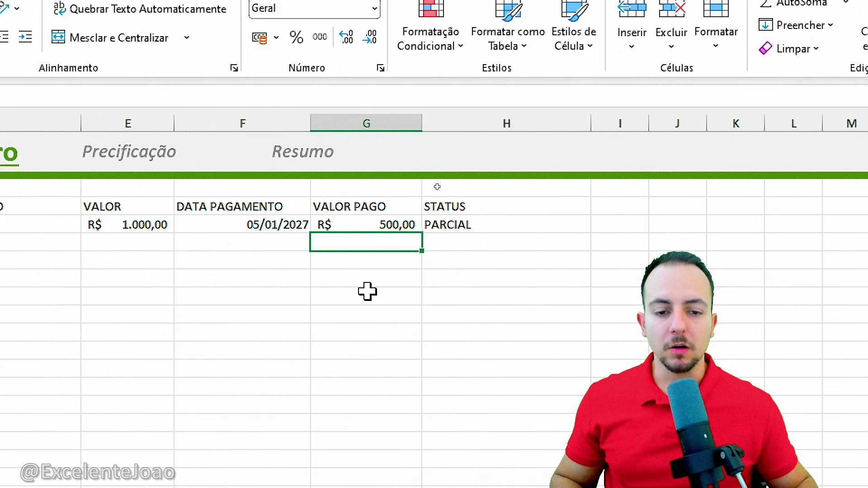
Step: Add an equal-to conditional formatting rule to column H giving PARCIAL a yellow fill with dark yellow text
click(552, 121)
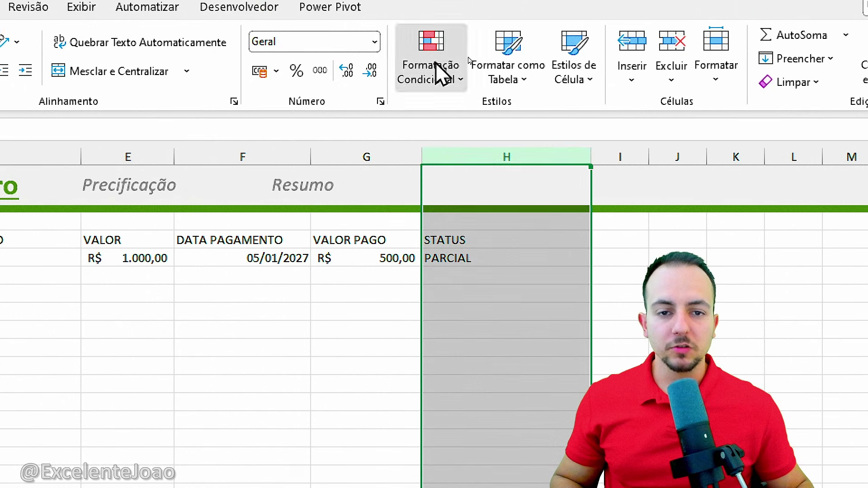
click(435, 66)
mouse_move(501, 116)
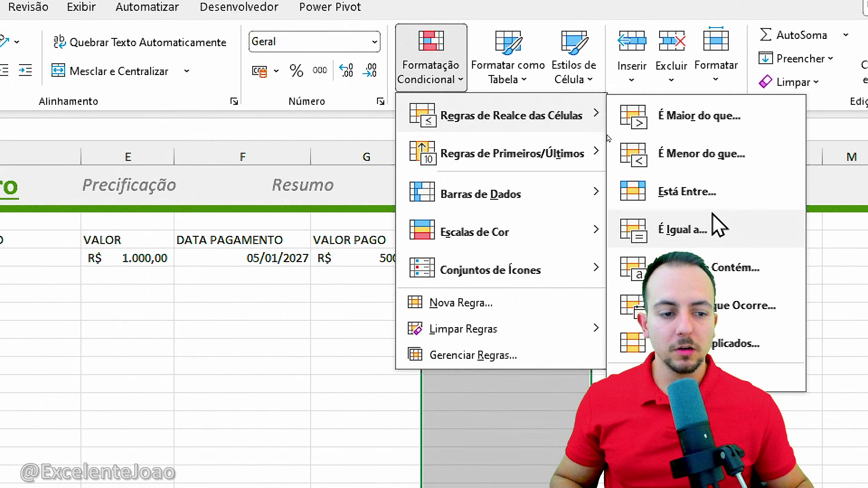
click(713, 226)
text(PARCIAL)
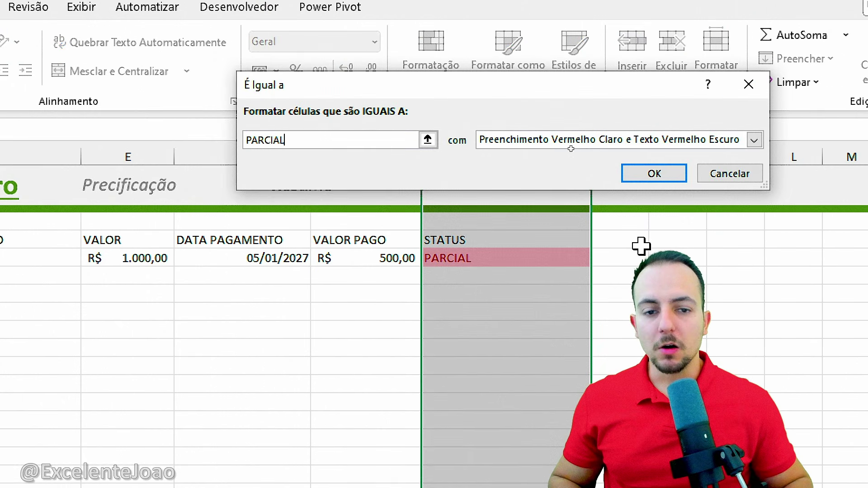
click(587, 144)
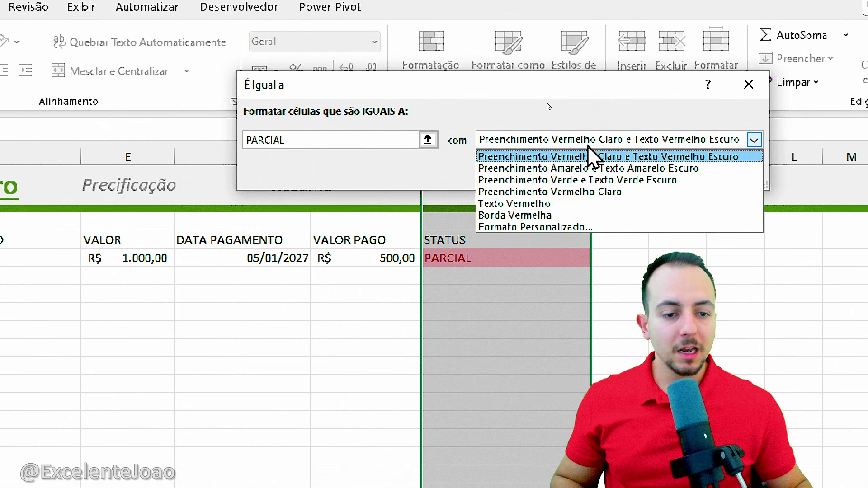
click(642, 168)
click(659, 173)
Step: Set VALOR PAGO in G5 to 1000
click(393, 257)
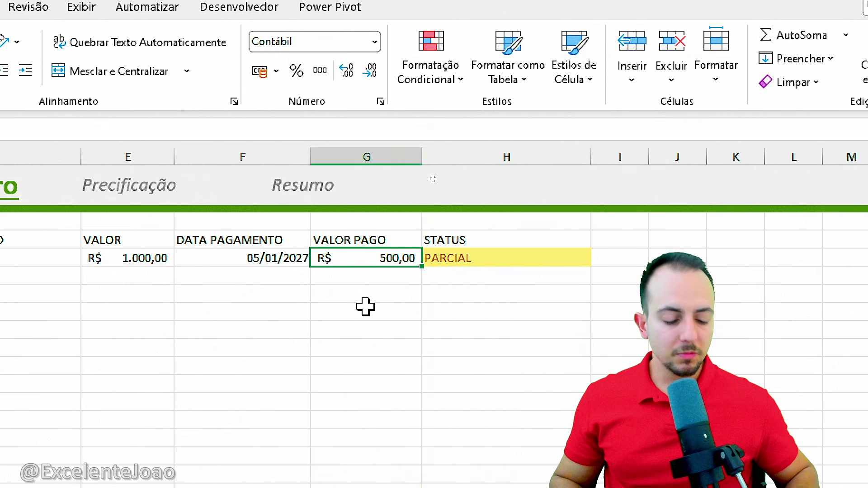
text(1000)
key(Return)
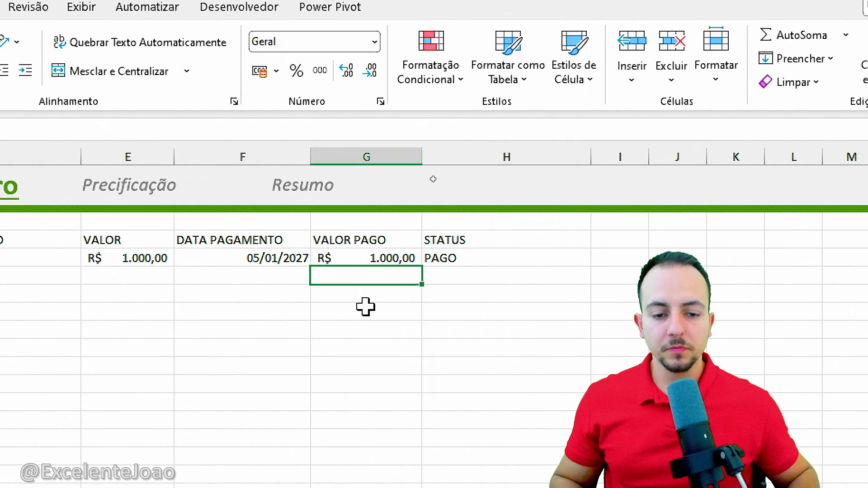
Step: Add an equal-to conditional formatting rule to column H giving PAGO a green fill with dark green text
click(516, 156)
click(431, 70)
mouse_move(586, 122)
click(687, 227)
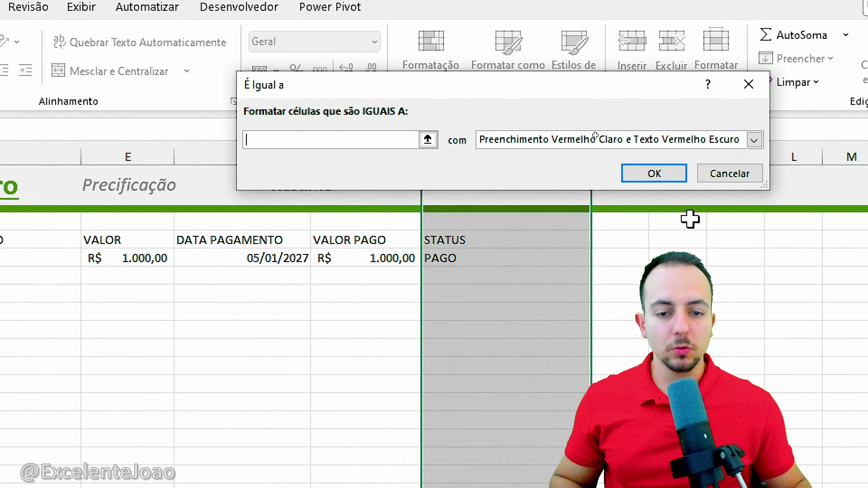
text(PAGO)
click(597, 139)
key(Up)
key(Up)
key(Up)
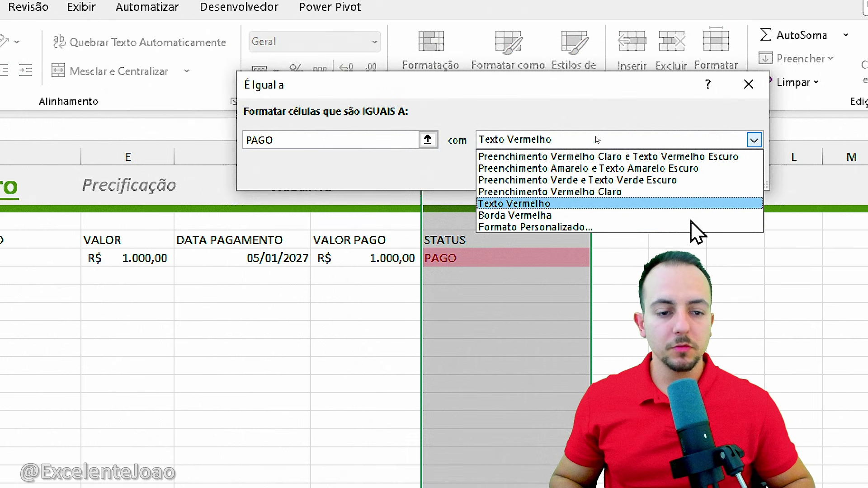
key(Return)
key(Return)
click(351, 309)
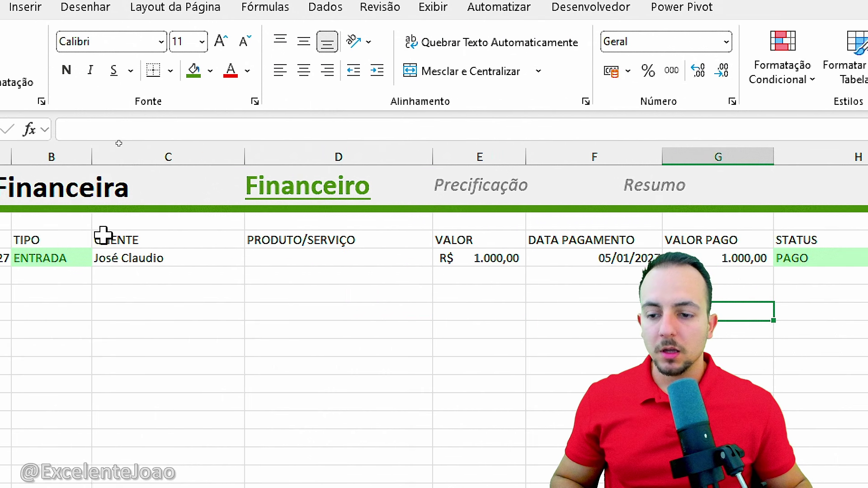
Step: Select the first entry cell under PRODUTO/SERVIÇO, D5
click(431, 260)
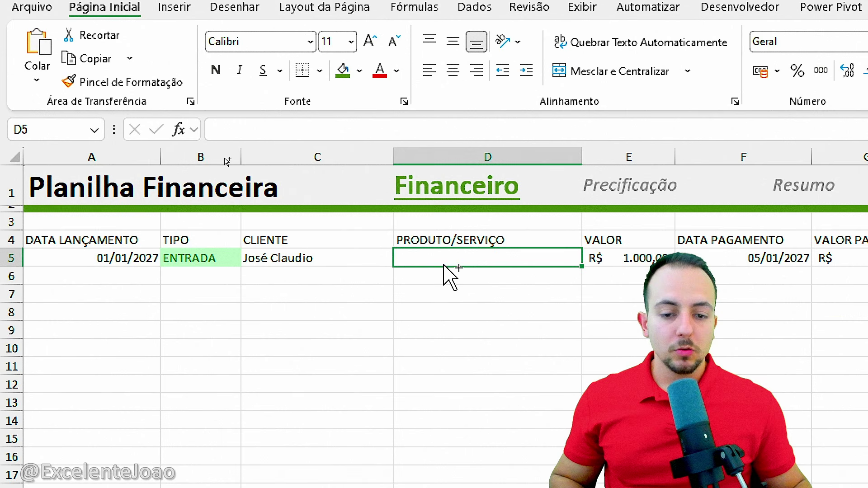
mouse_move(470, 246)
mouse_down()
mouse_move(398, 281)
mouse_move(579, 240)
mouse_move(457, 247)
mouse_up()
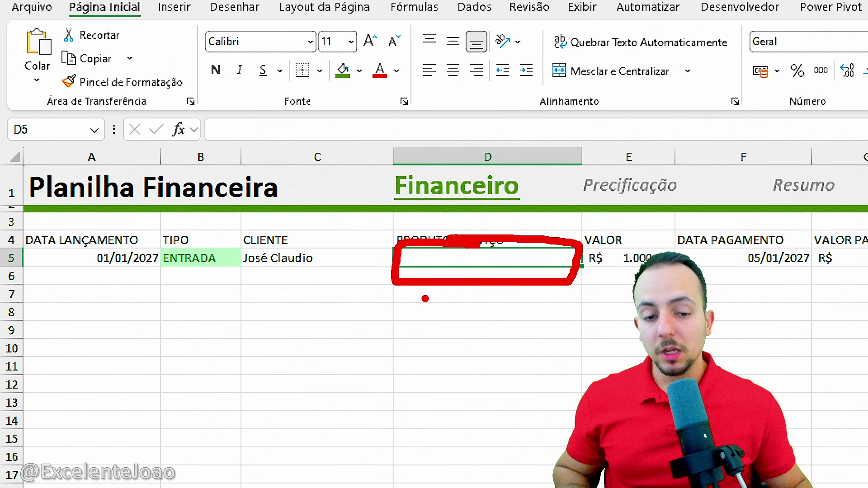
mouse_move(425, 298)
mouse_down()
mouse_move(354, 330)
mouse_move(333, 379)
mouse_up()
key(Escape)
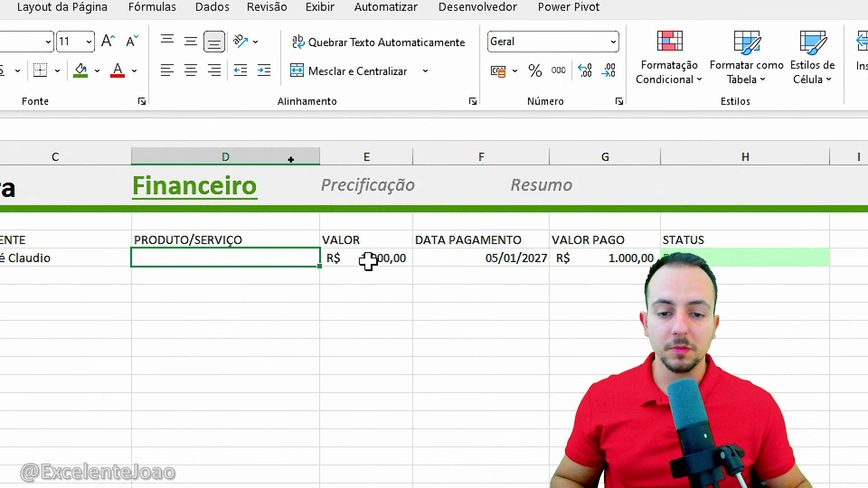
Step: Convert the range A4:H5, from DATA LANÇAMENTO to STATUS, into a table with headers
drag(111, 244, 761, 257)
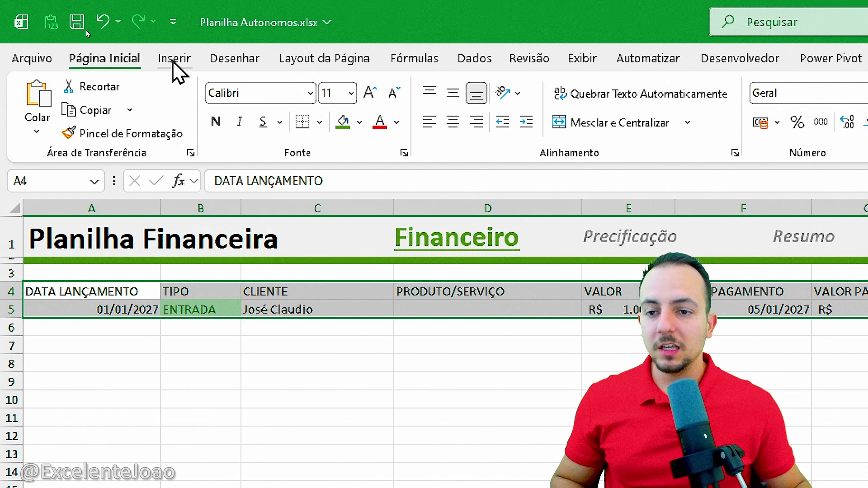
click(100, 7)
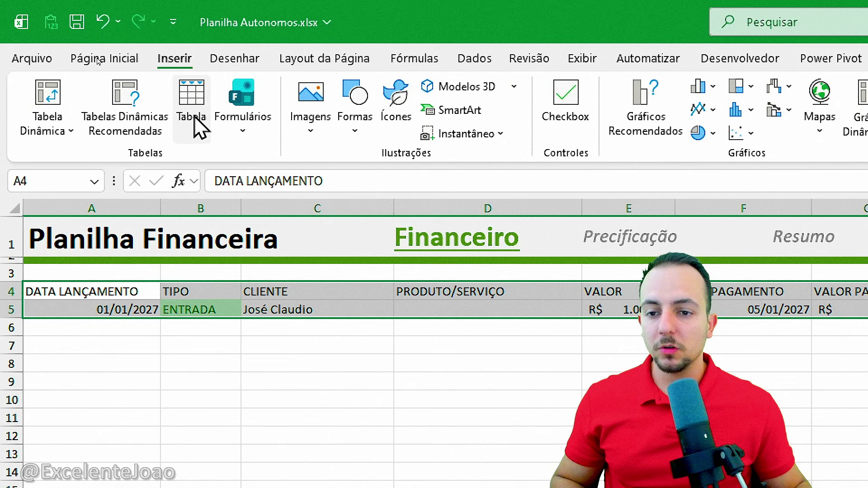
text(2)
key(Escape)
drag(213, 61, 212, 57)
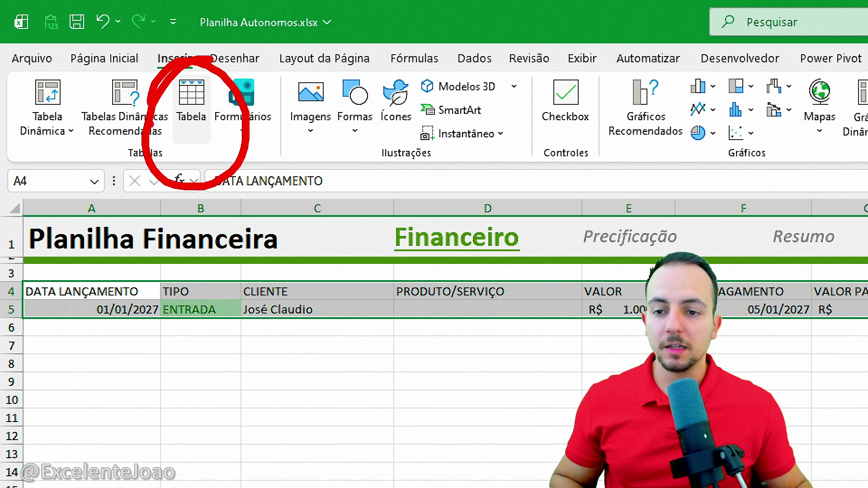
click(193, 108)
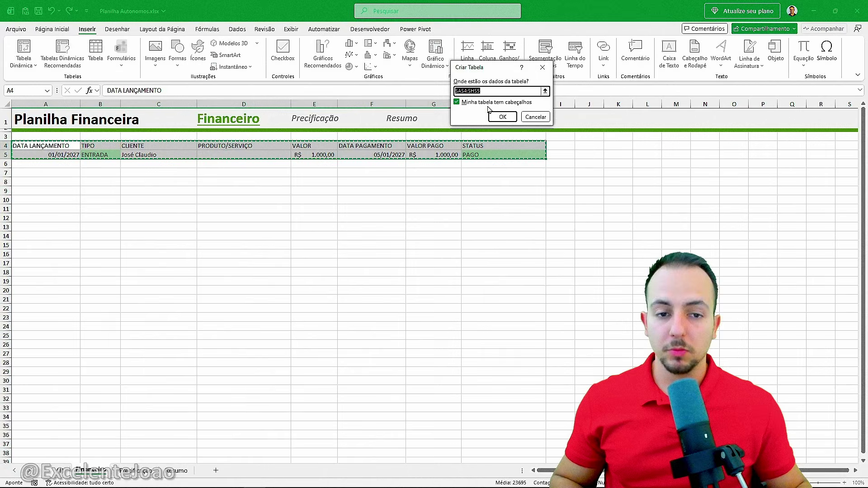
drag(484, 72, 116, 55)
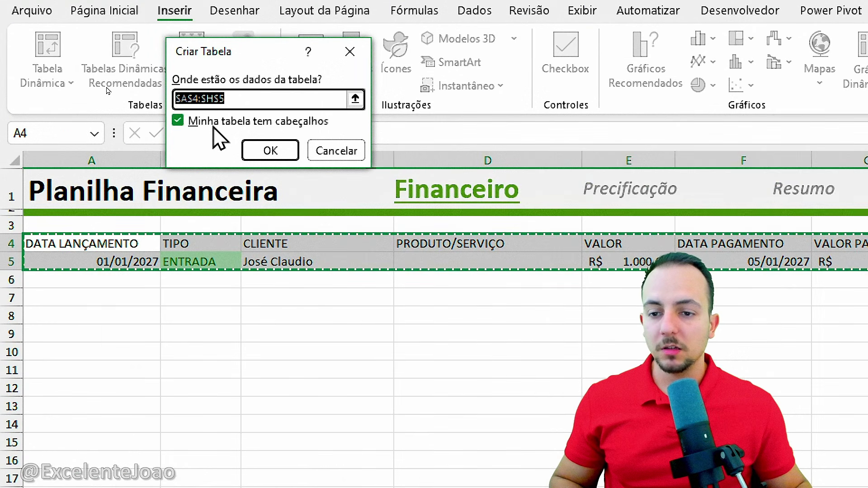
click(107, 86)
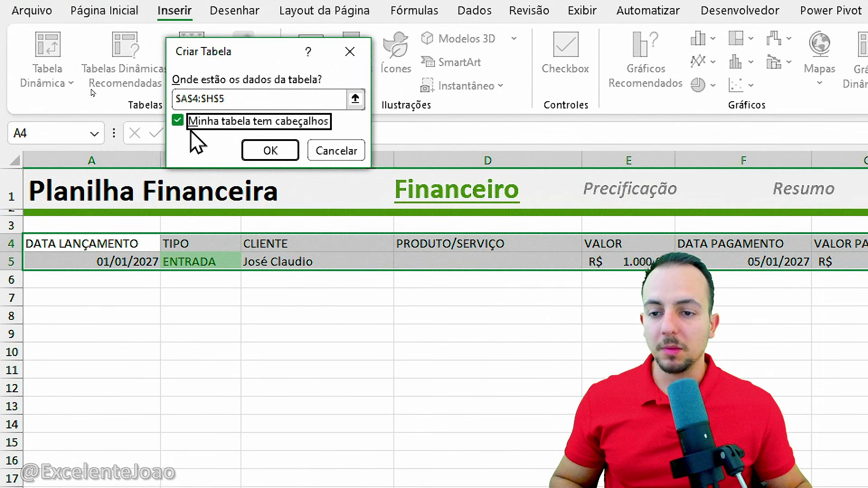
click(273, 152)
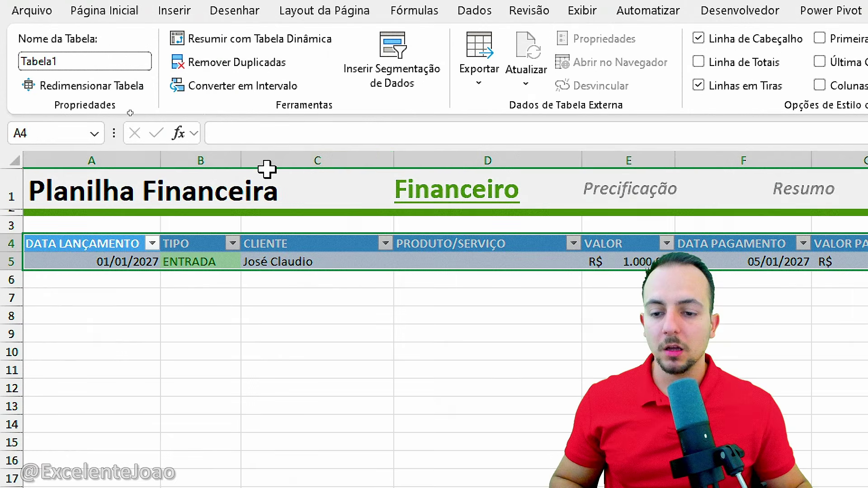
click(262, 368)
click(576, 375)
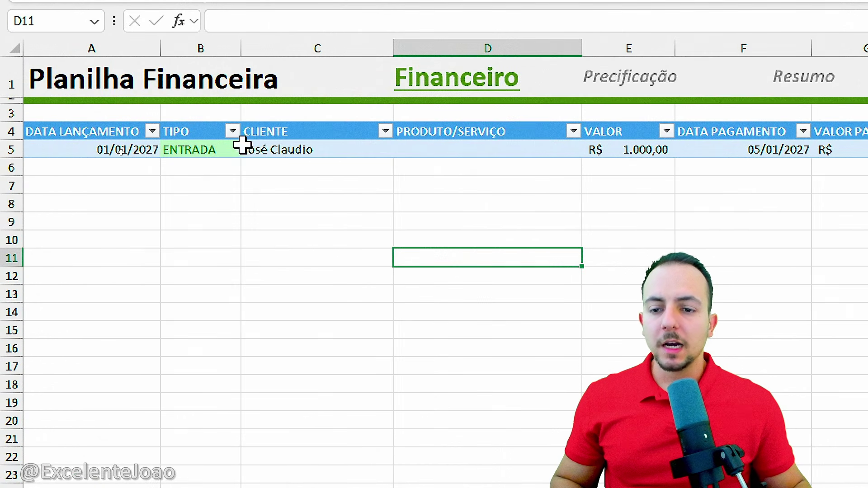
Step: Check the TIPO options ENTRADA and SAIDA in cell B5 and the empty cells below the table
click(239, 149)
click(248, 152)
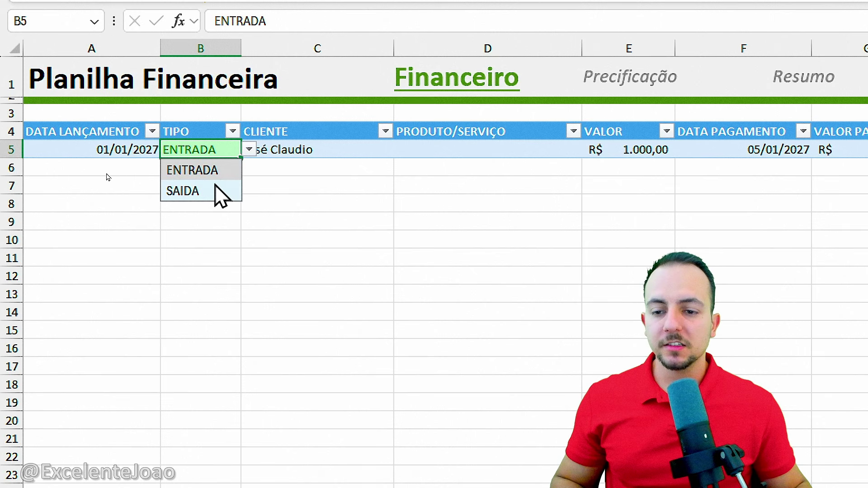
click(226, 170)
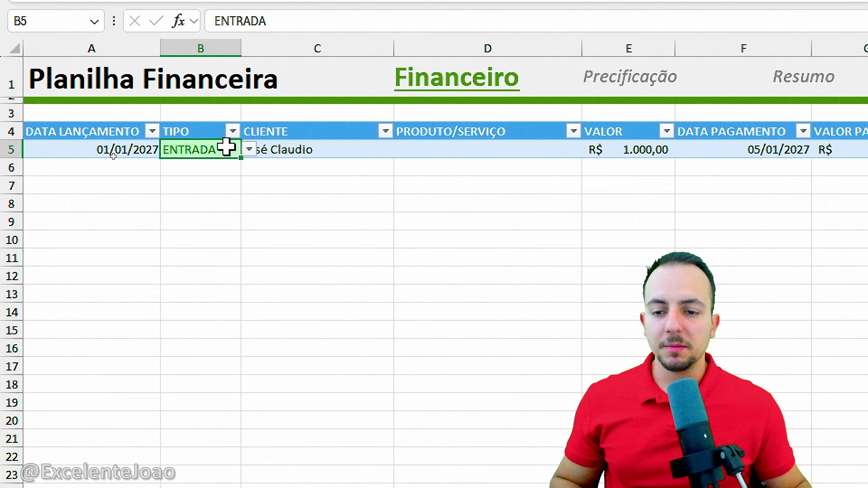
click(217, 173)
click(202, 186)
click(201, 203)
click(198, 222)
click(198, 243)
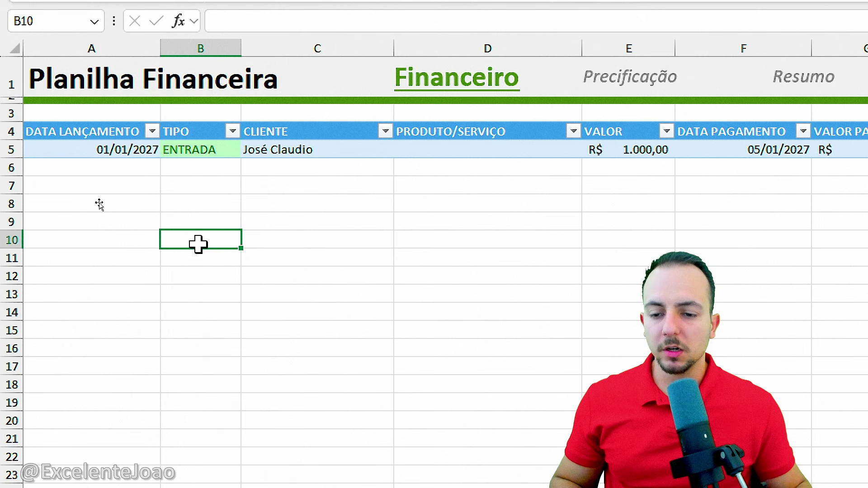
click(199, 260)
click(200, 274)
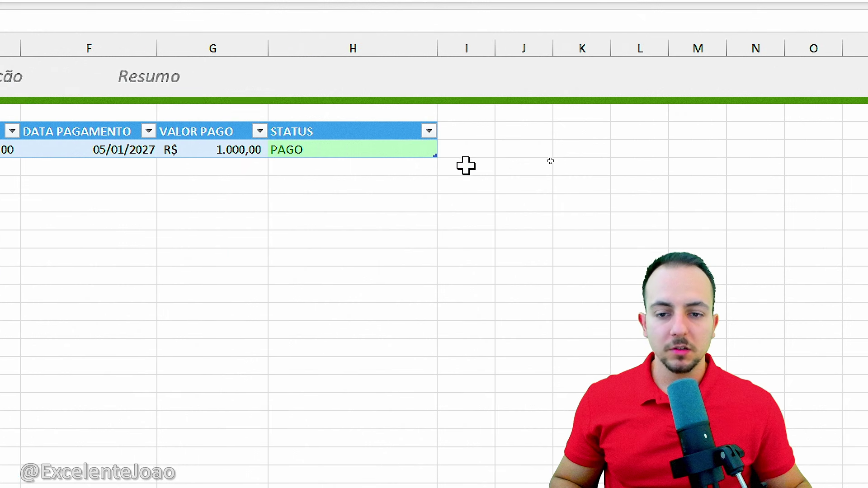
Step: Examine the nested SE formula in STATUS cell H5 and the empty rows beneath it
click(381, 149)
double_click(370, 148)
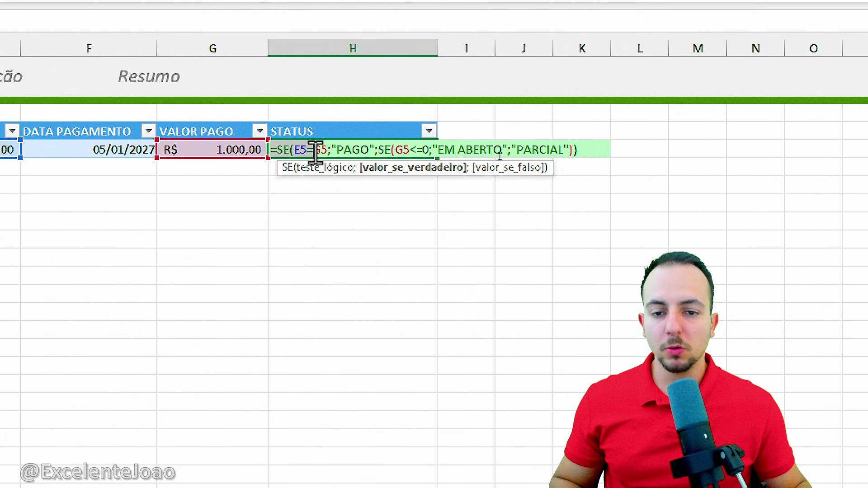
drag(315, 152, 606, 158)
key(Escape)
click(356, 167)
key(shift+space)
click(353, 188)
key(shift+space)
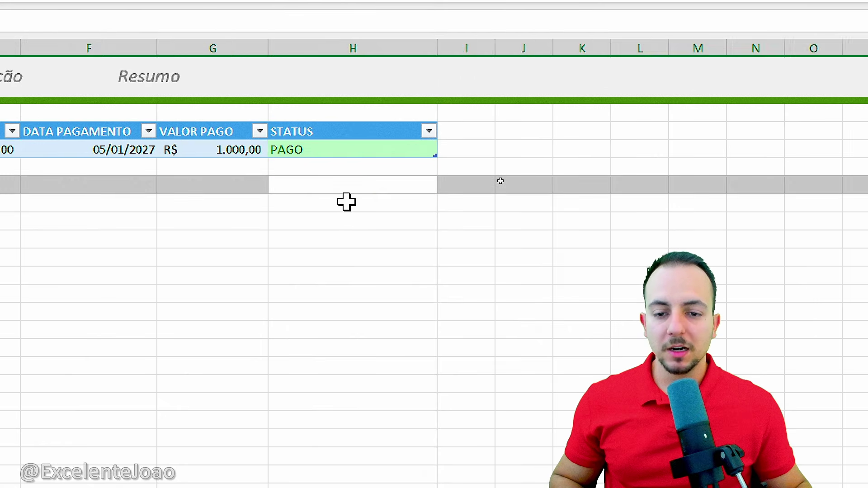
click(347, 203)
click(326, 244)
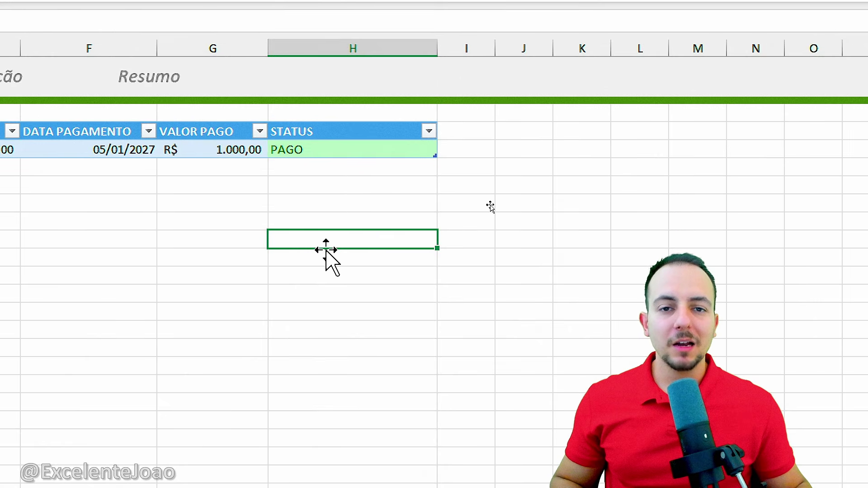
mouse_move(343, 119)
mouse_down()
mouse_move(333, 159)
mouse_move(291, 127)
mouse_up()
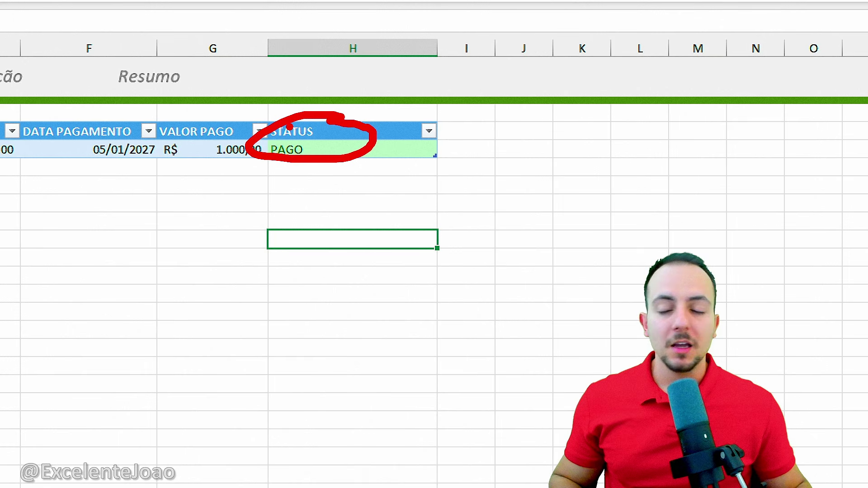
key(Escape)
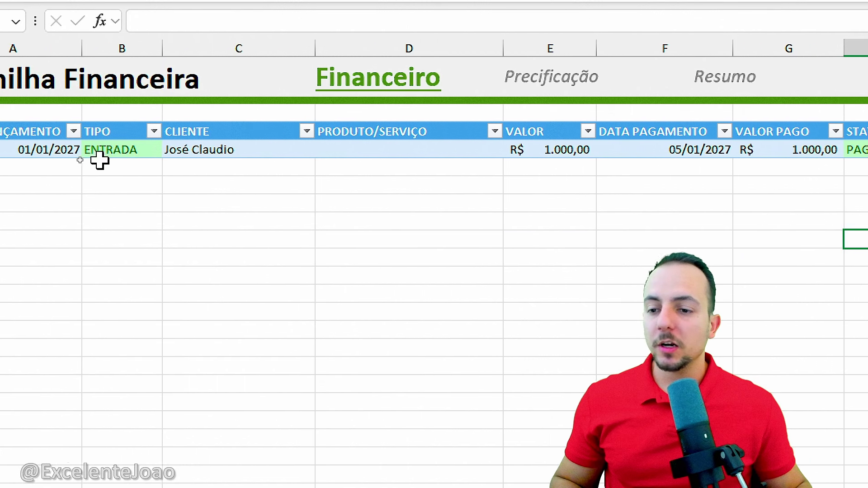
Step: Add a second table entry in row 6 with launch date 02/01/2027 and TIPO set to SAIDA
click(56, 168)
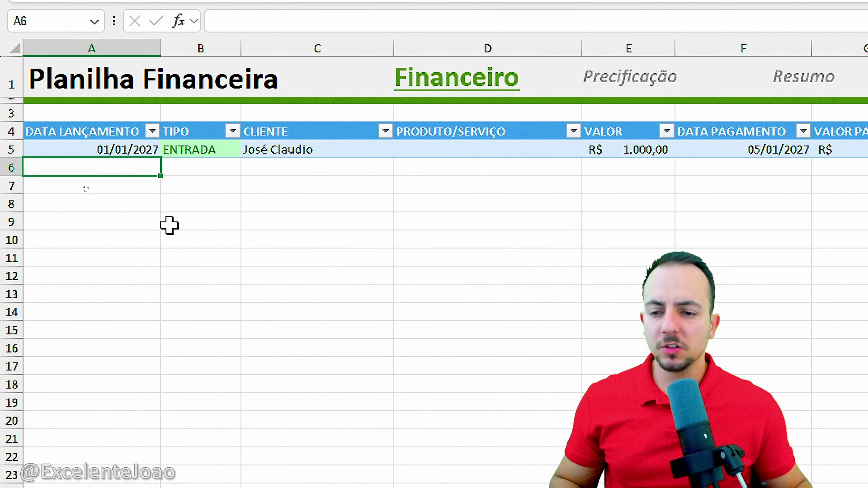
text(02/01/2027)
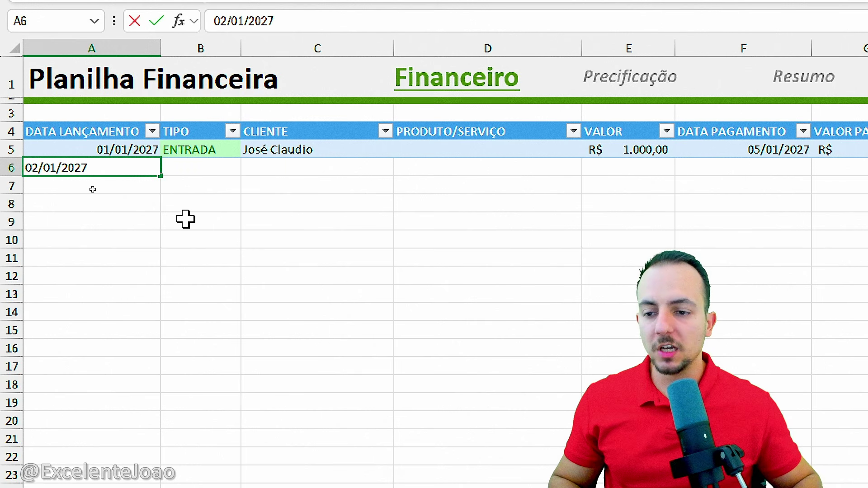
key(Return)
click(222, 168)
click(250, 167)
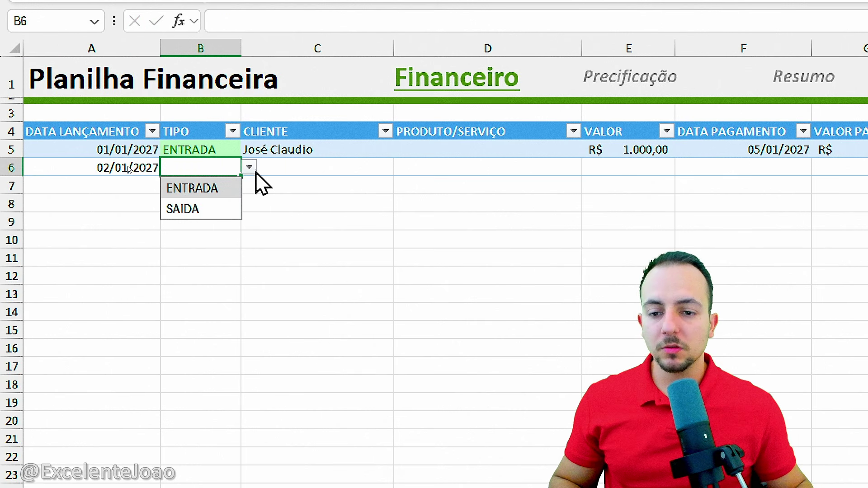
click(213, 206)
Step: Enter 500 as VALOR and 350 as VALOR PAGO for the SAIDA entry in row 6
click(297, 165)
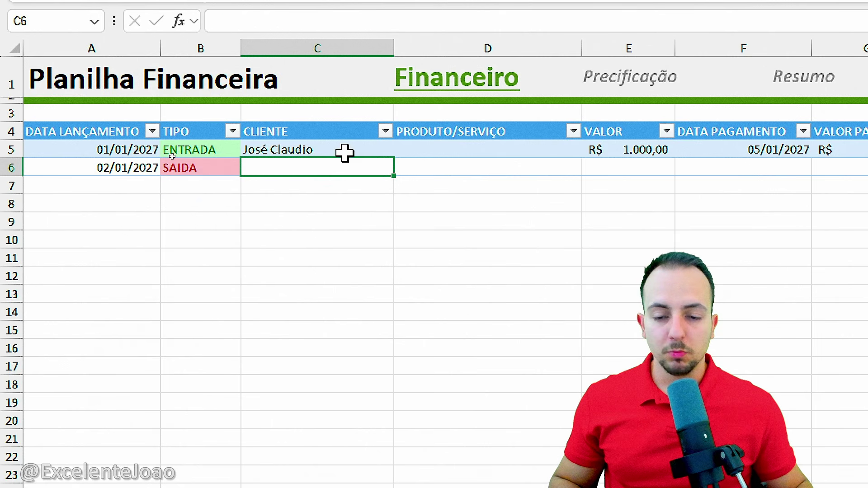
click(452, 166)
click(635, 166)
scroll(758, 207, right, 4)
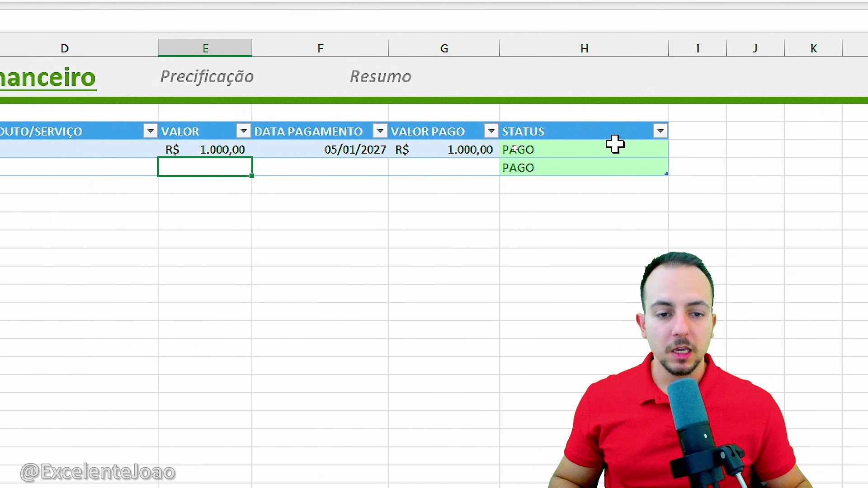
drag(614, 147, 592, 167)
click(220, 161)
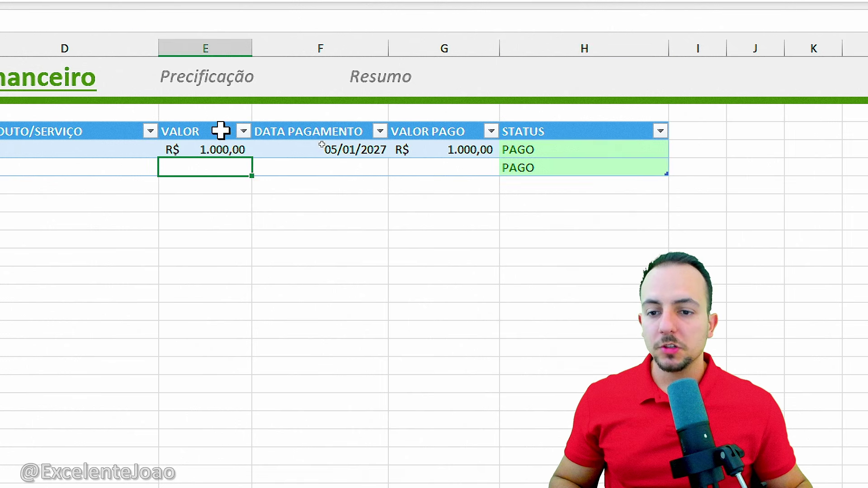
text(500)
key(Tab)
key(Tab)
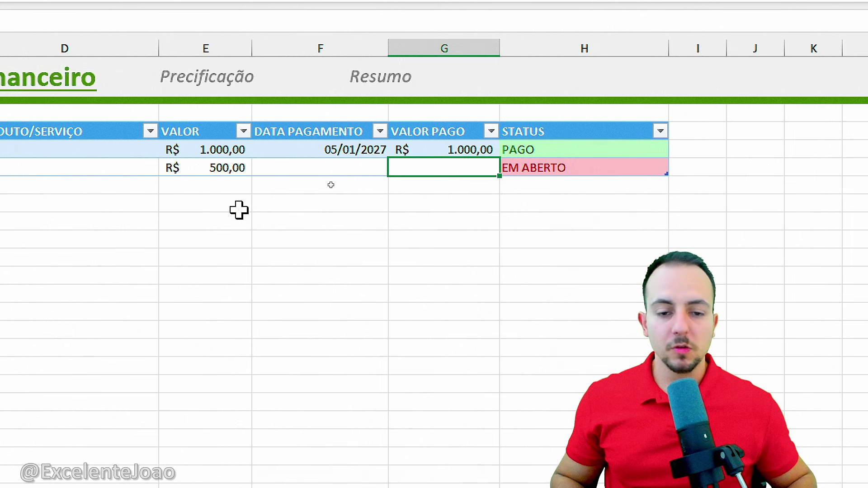
text(350)
key(Return)
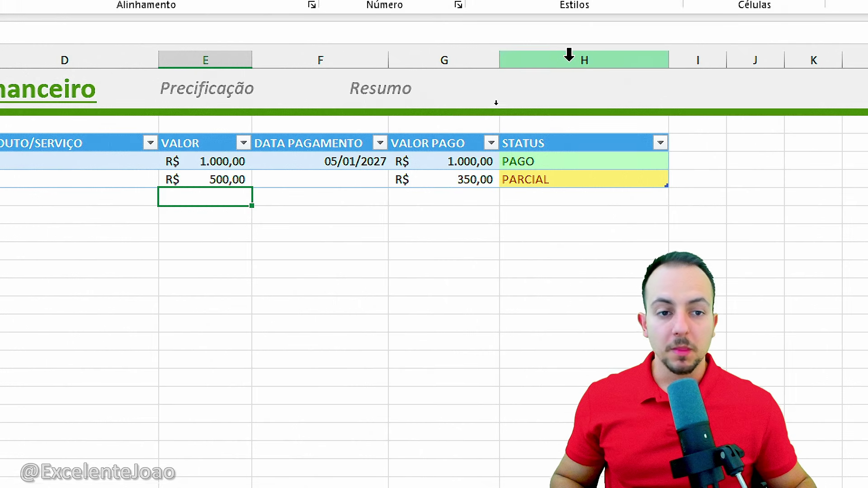
click(569, 55)
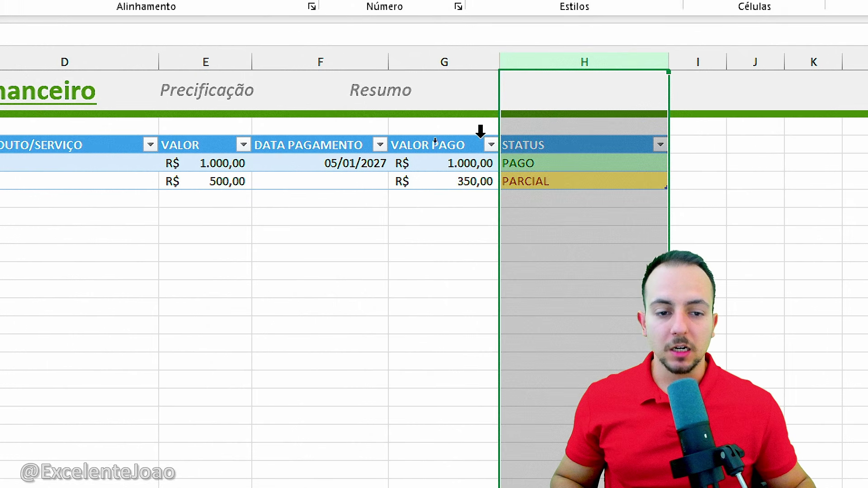
drag(12, 183, 169, 290)
click(169, 290)
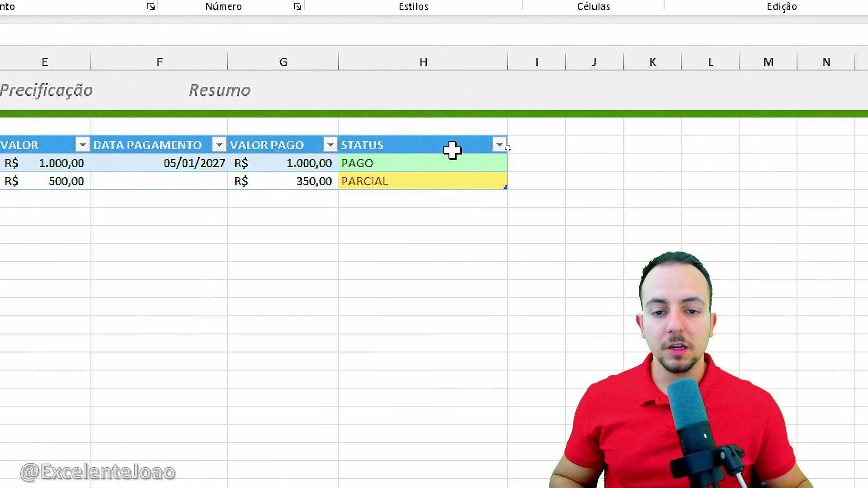
mouse_move(365, 97)
mouse_down()
mouse_move(68, 116)
mouse_move(296, 99)
mouse_up()
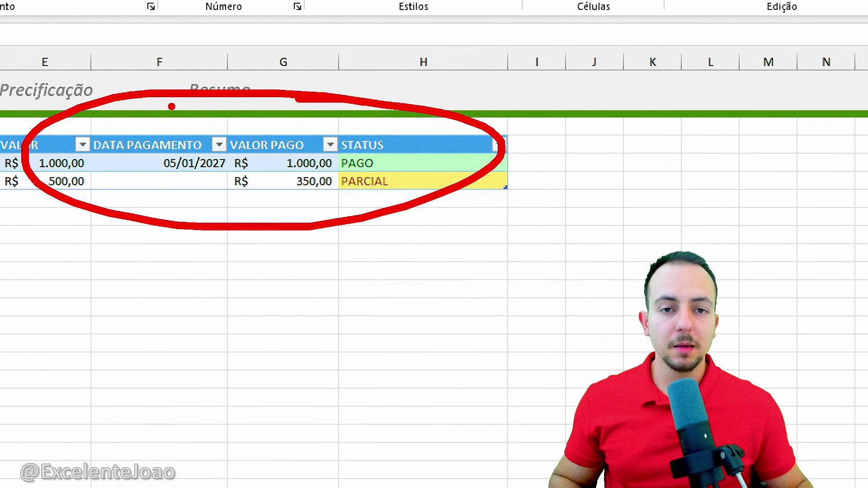
key(Escape)
key(ctrl+2)
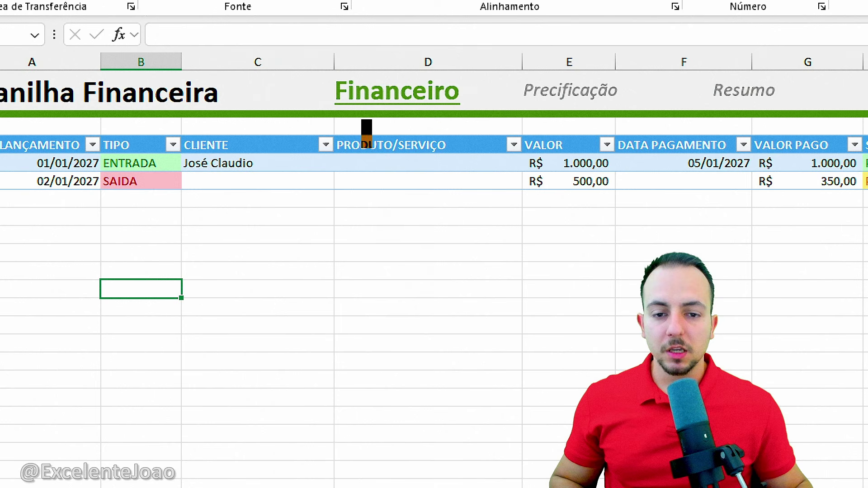
mouse_move(362, 121)
mouse_down()
mouse_move(441, 216)
mouse_move(513, 281)
mouse_up()
drag(416, 252, 474, 200)
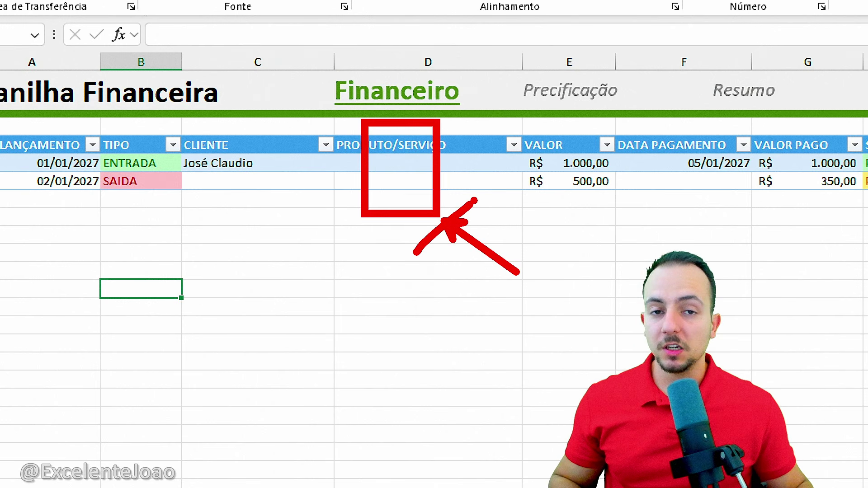
key(Escape)
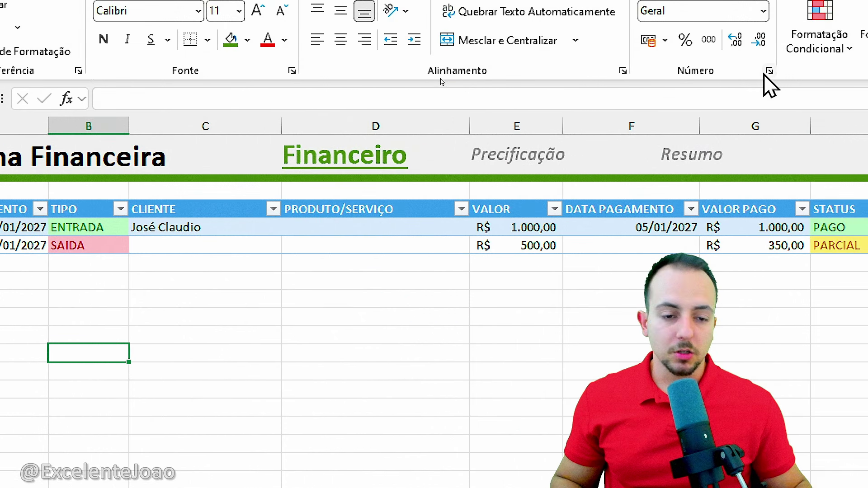
Step: Switch to the Precificação sheet and select cell B4
click(592, 92)
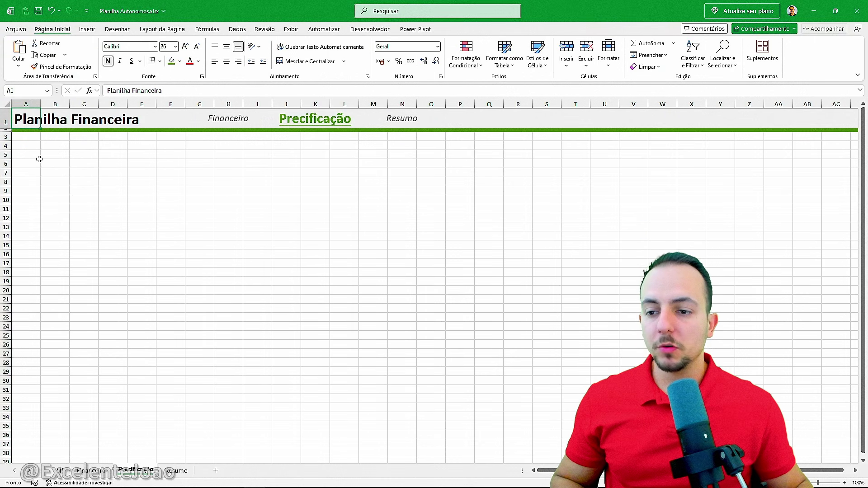
click(45, 149)
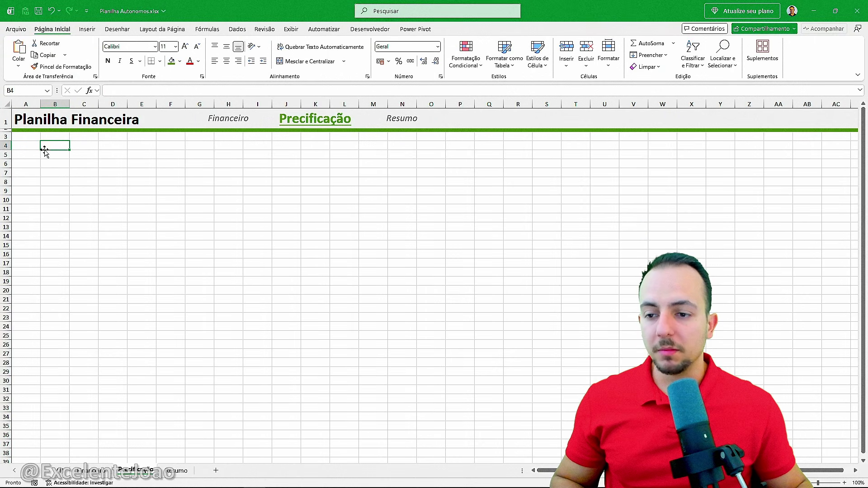
Step: Enter the header PRODUTO / SERVIÇO in cell A4 of the Precificação sheet and widen column A to fit it
click(223, 125)
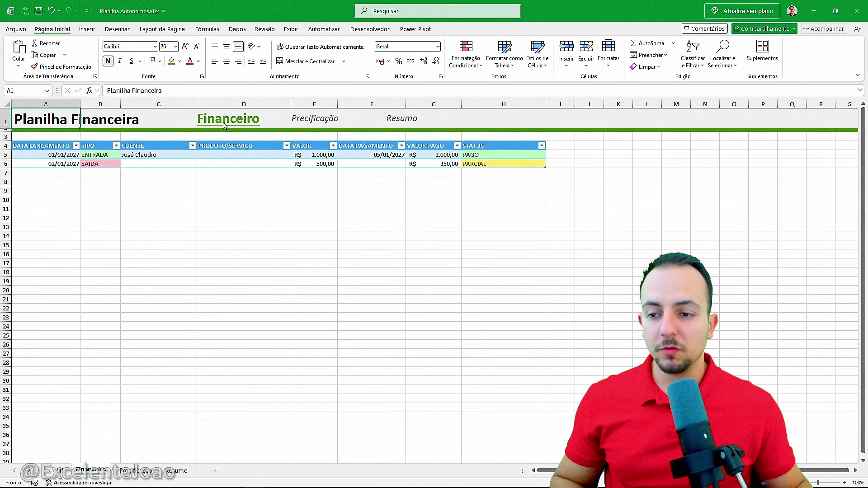
click(320, 131)
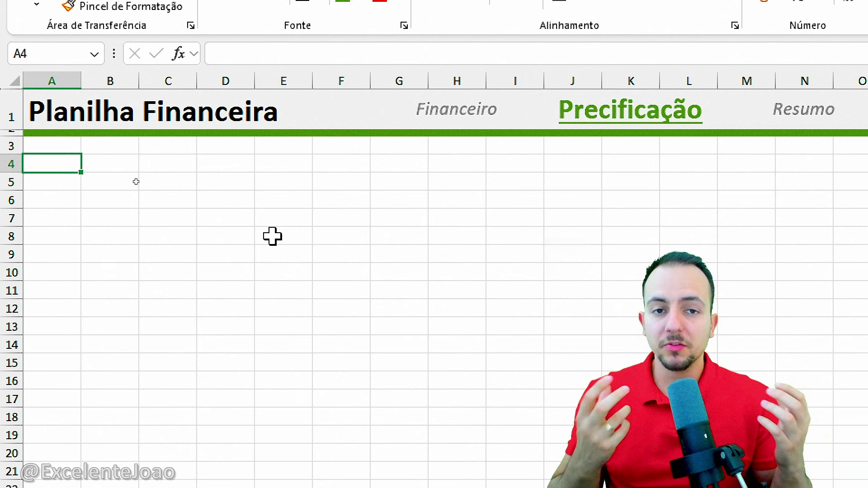
text(PRODUTO / SERVIÇO)
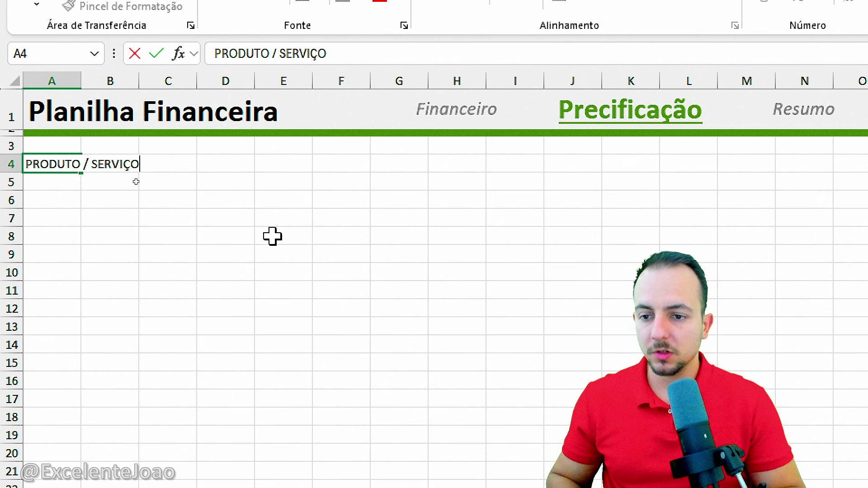
key(Return)
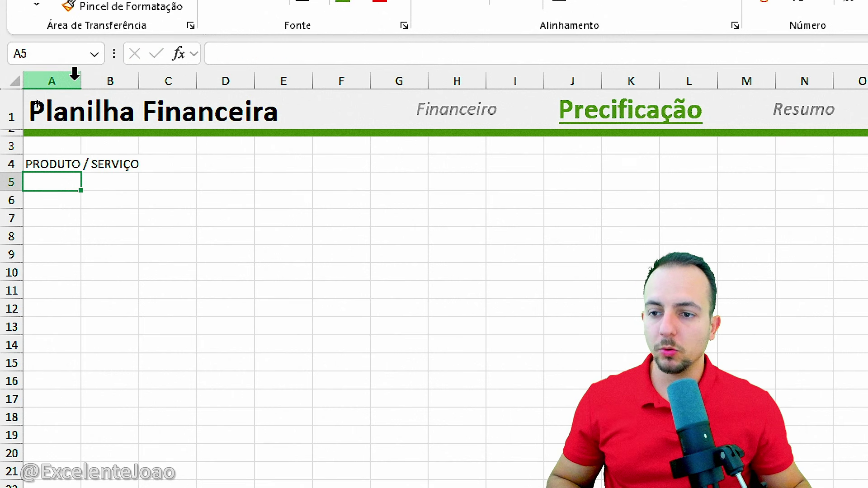
drag(81, 81, 173, 82)
Step: List Produto A, Serviço 01 and Produto B in cells A5 to A7 under the PRODUTO / SERVIÇO header
drag(113, 188, 111, 300)
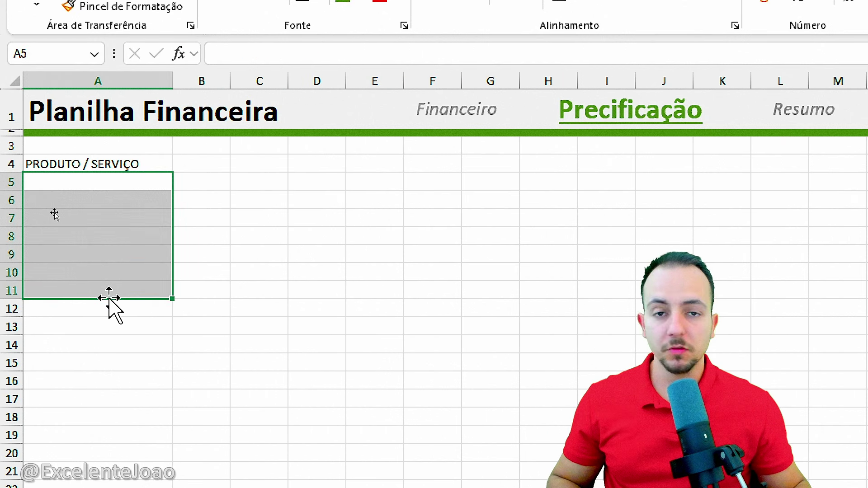
click(96, 181)
text(Produto A)
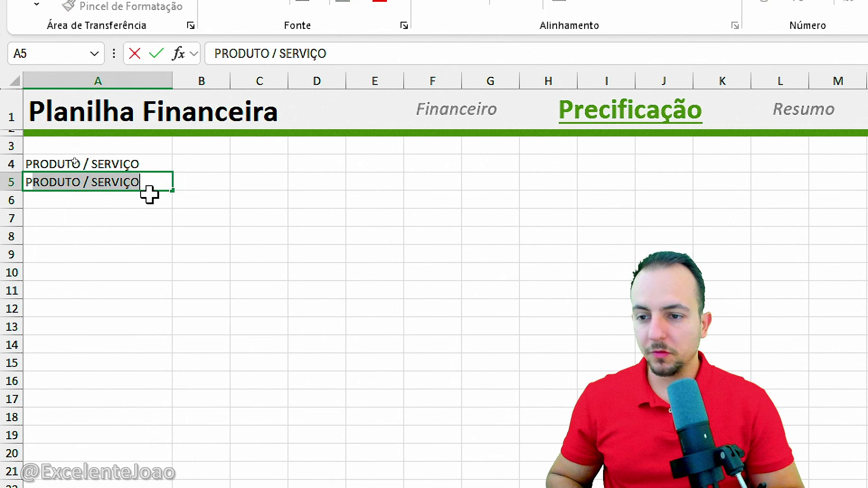
key(Return)
text(Serviço 01)
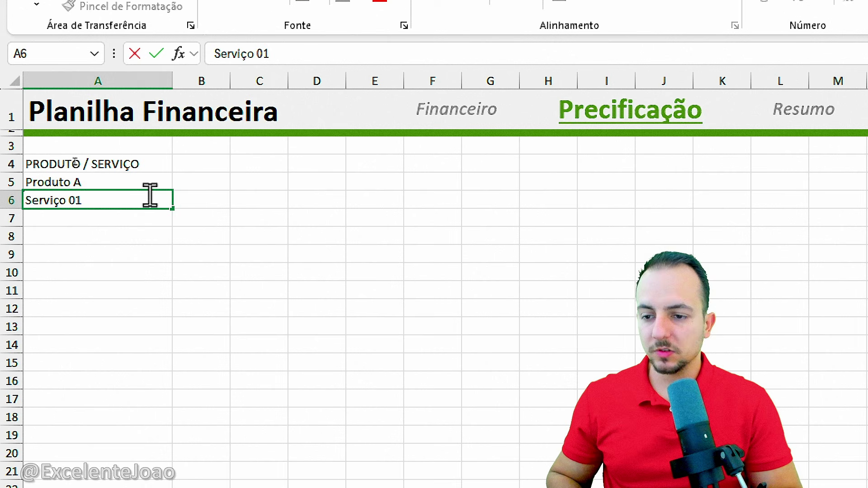
key(Return)
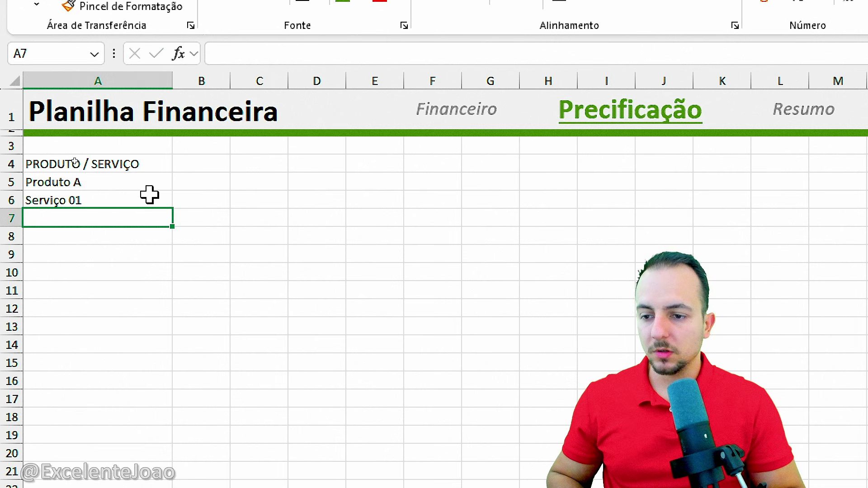
text(Produto V)
key(BackSpace)
text(B)
key(Return)
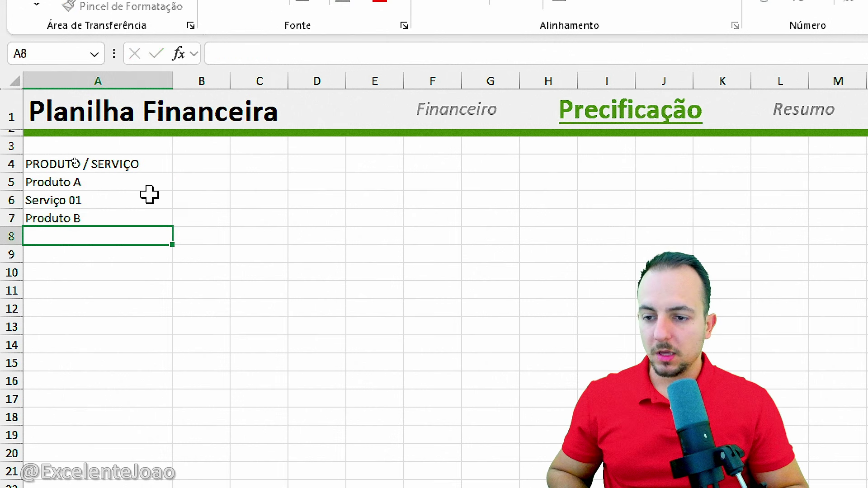
Step: Continue the list with Produto C, Serviço AA and Serviço BB in cells A8 to A10
text(Produto C)
key(Return)
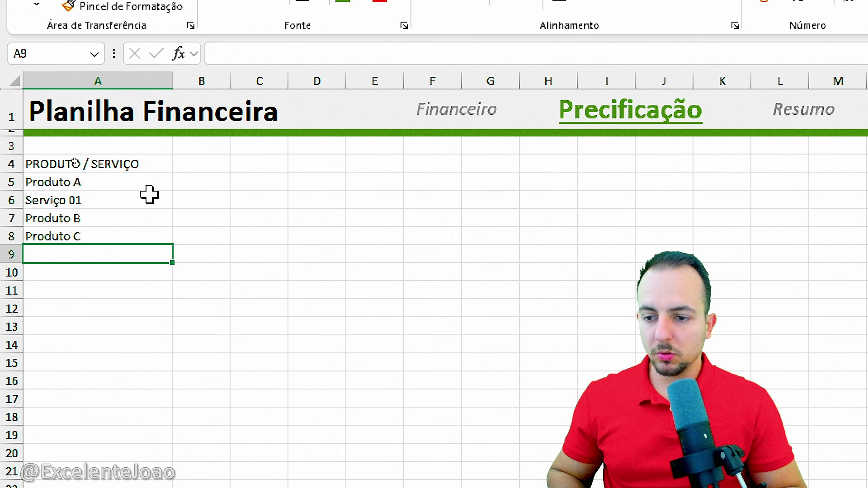
text(Serviço AA)
key(Return)
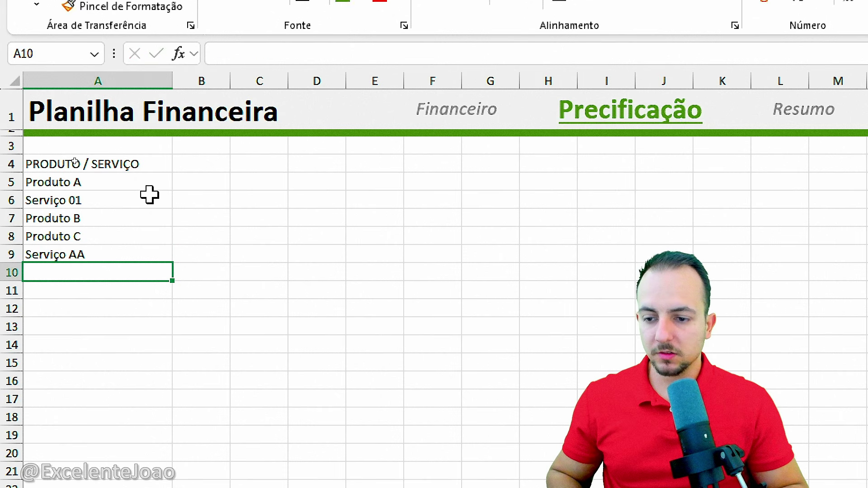
text(Serviço BB)
key(Return)
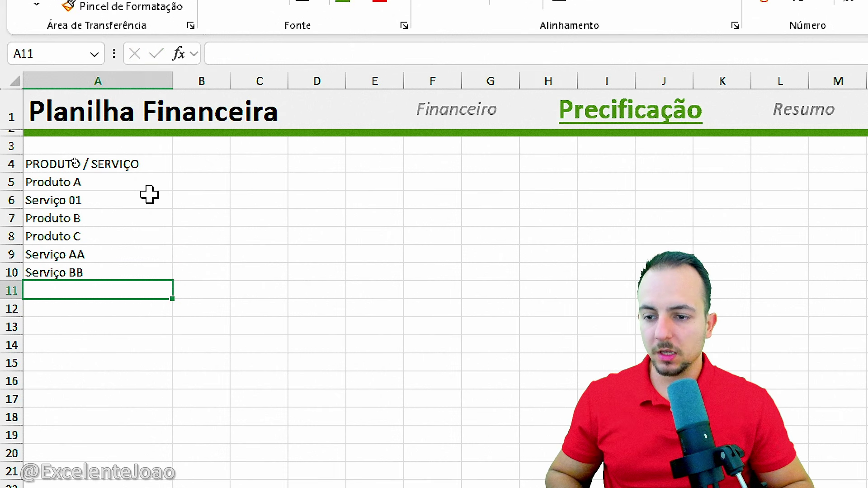
drag(143, 157, 145, 330)
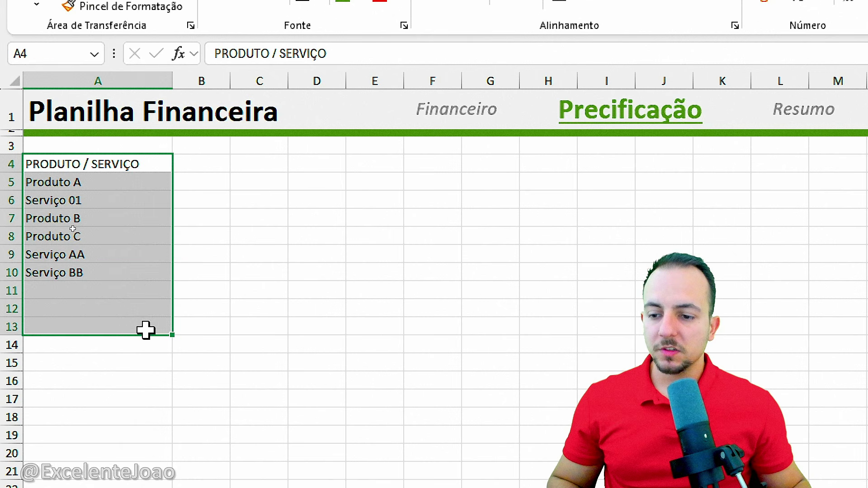
Step: Enter the cost headers Custo, Embalagem, Frete and Custo Extra in cells B4 to E4
click(196, 165)
click(202, 81)
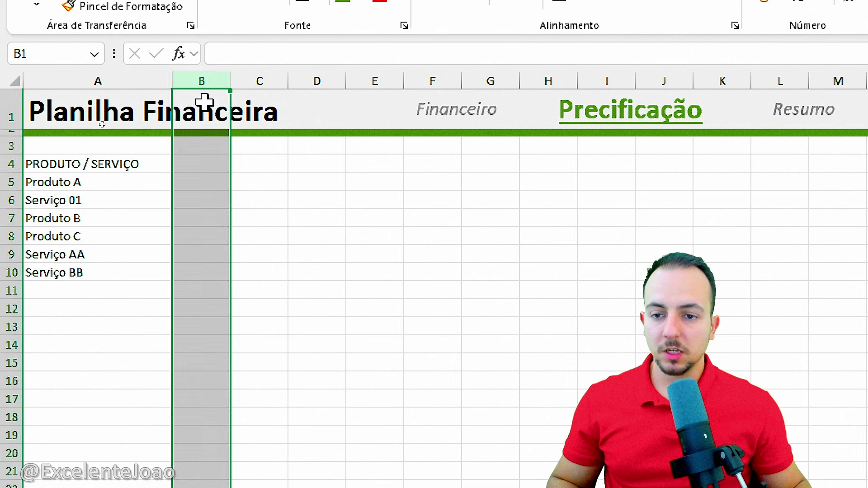
click(194, 166)
text(Custo)
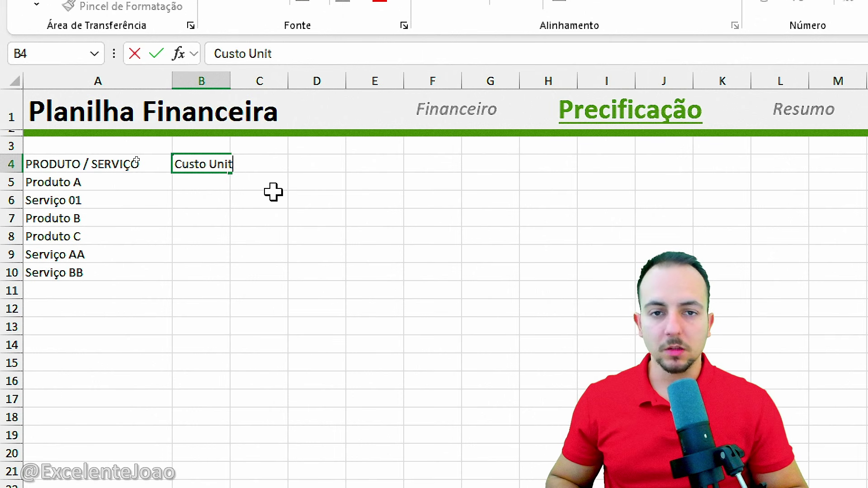
key(Tab)
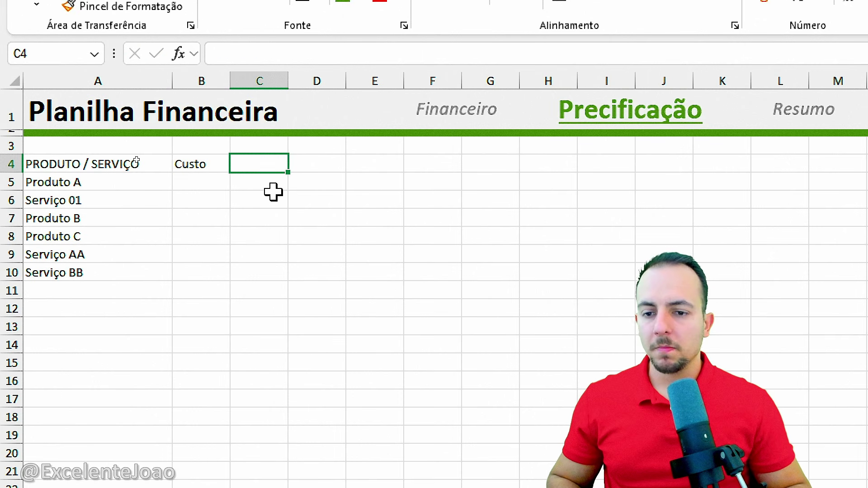
text(Embalagem)
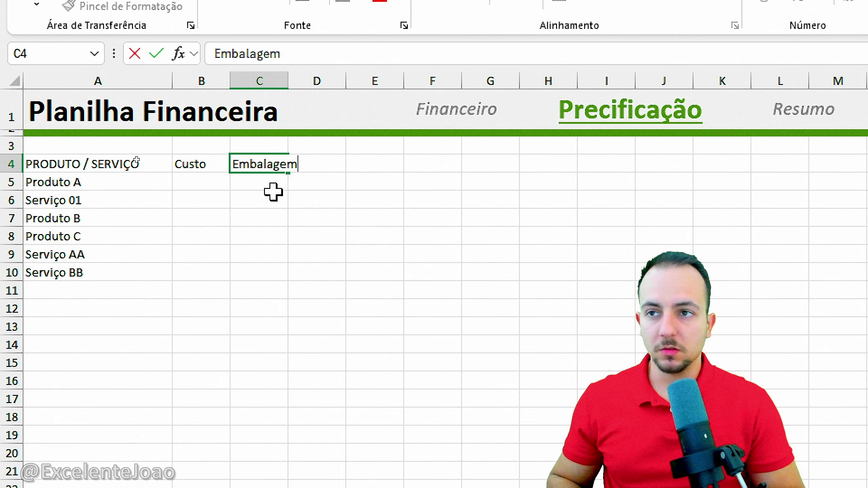
key(Tab)
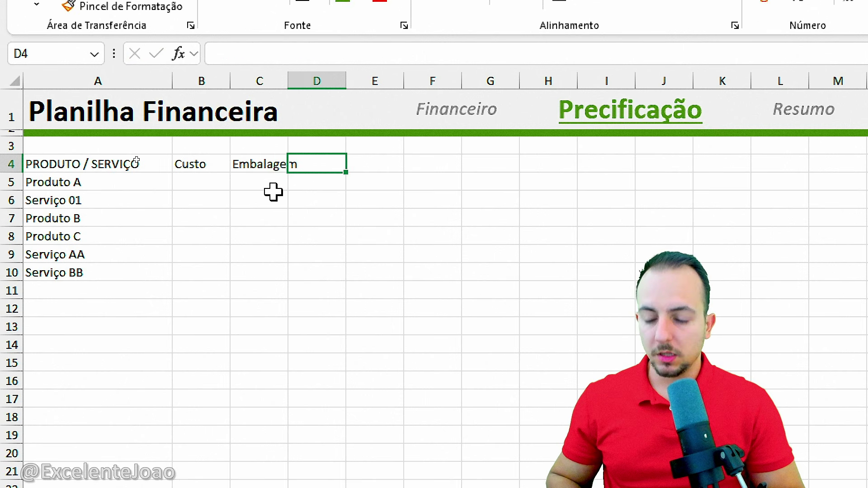
text(Frete)
key(Tab)
text(C)
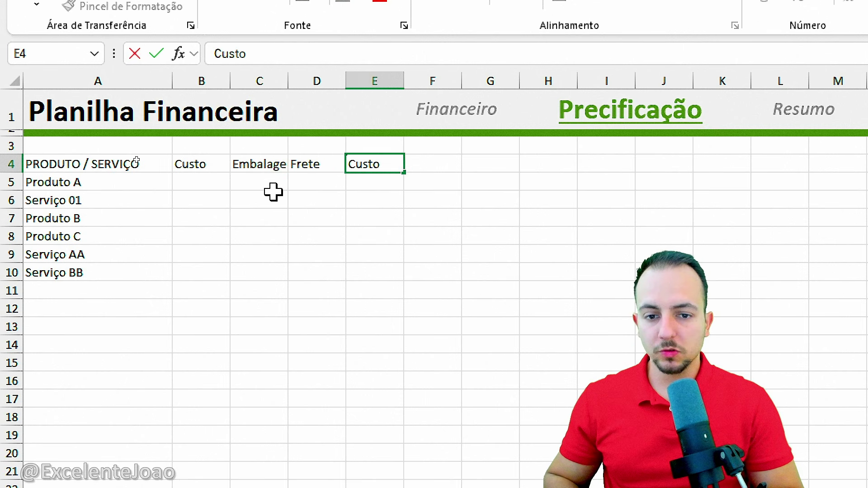
text(usto Extra)
key(Return)
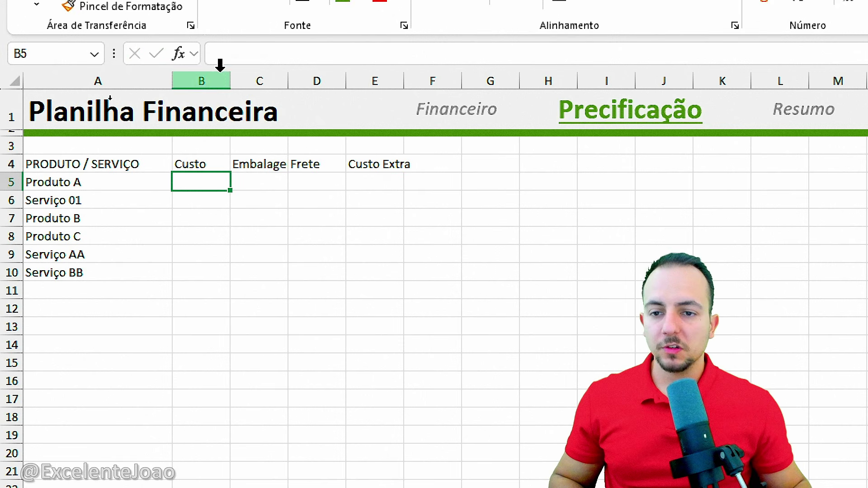
Step: Widen columns B to E equally so that the cost headers fit
drag(212, 81, 423, 80)
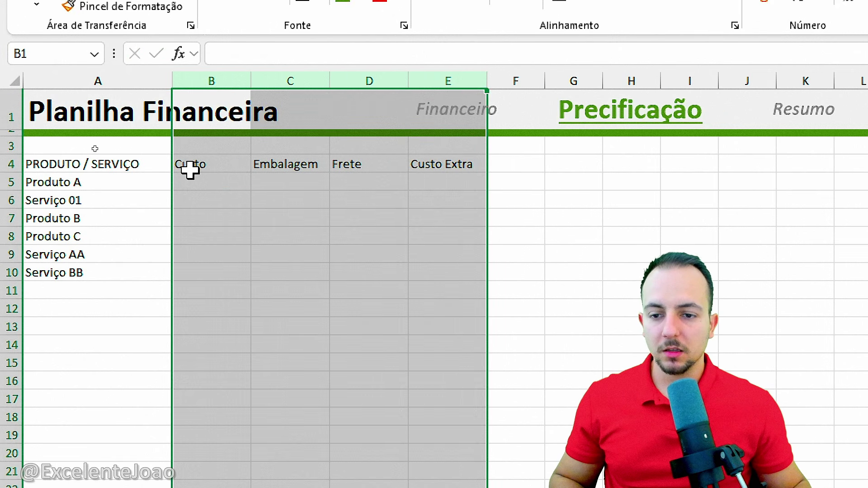
drag(186, 167, 440, 284)
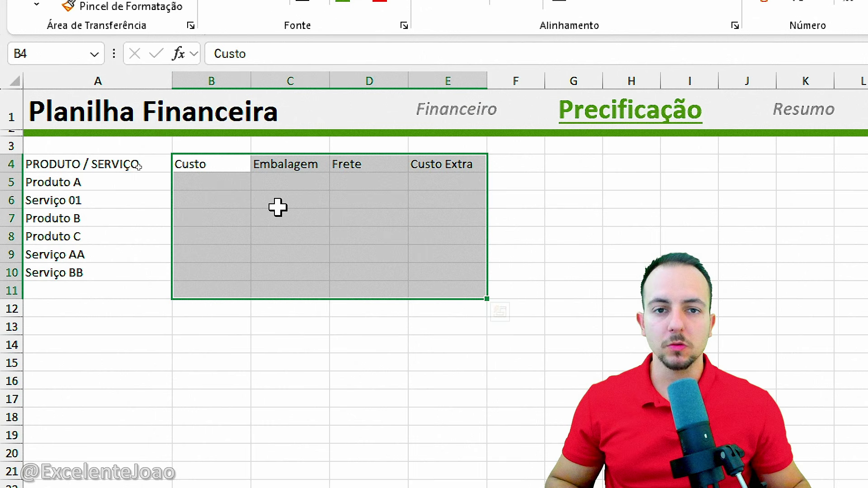
click(219, 164)
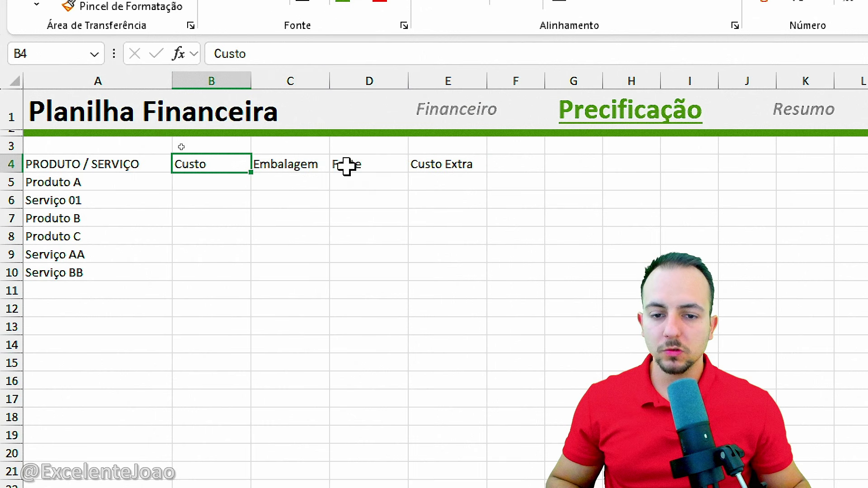
Step: Enter the header Custo Total in cell F4 and widen column F
click(504, 164)
text(Custo Total)
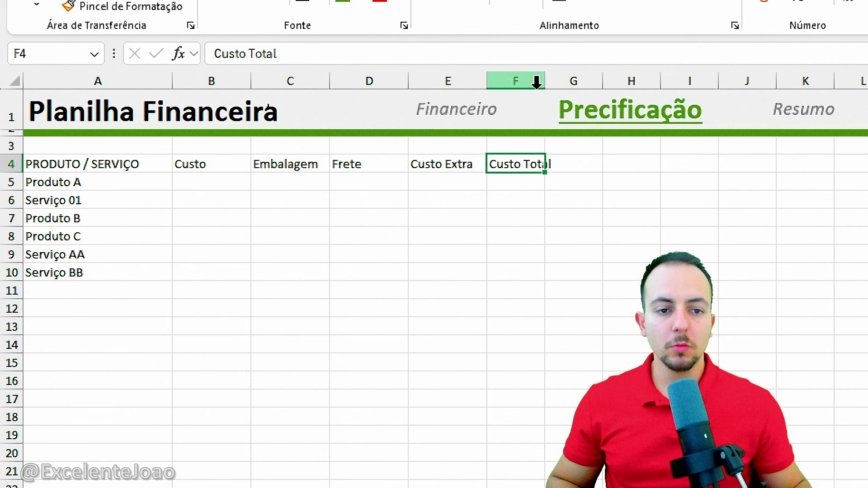
drag(545, 83, 599, 83)
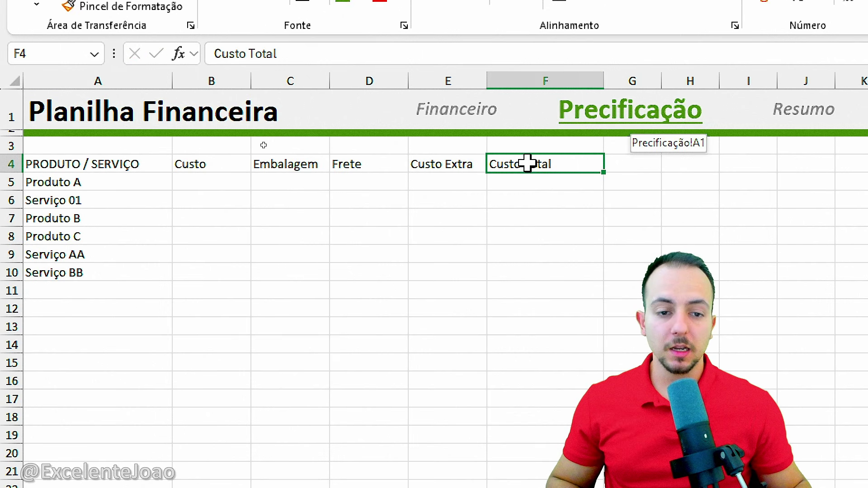
Step: Format the cost headers in B4:F4 with the standard dark red fill and bold white text
drag(527, 163, 217, 163)
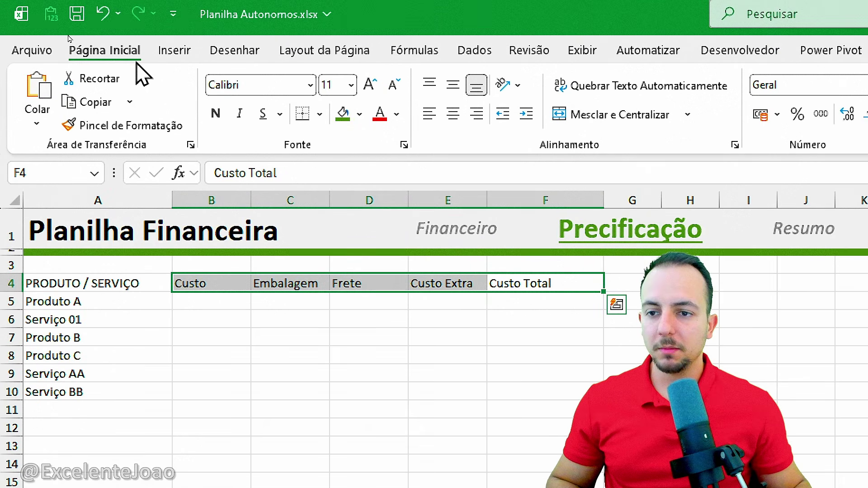
click(360, 114)
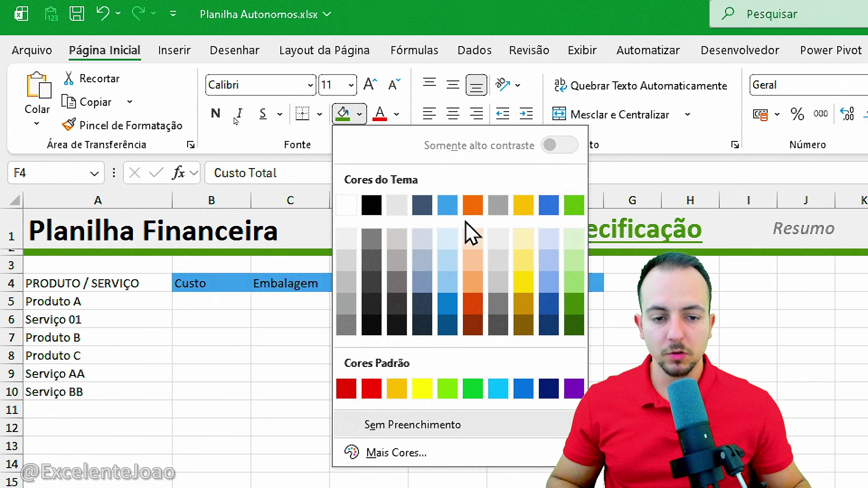
click(345, 389)
click(397, 114)
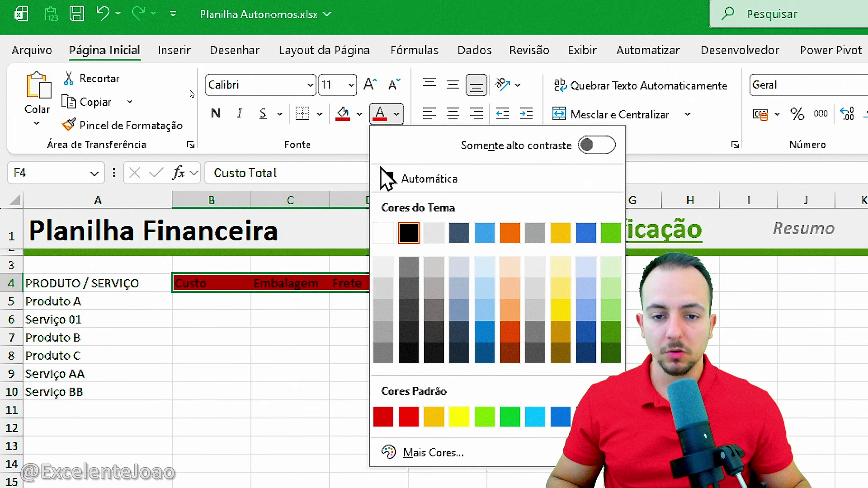
click(385, 230)
click(216, 113)
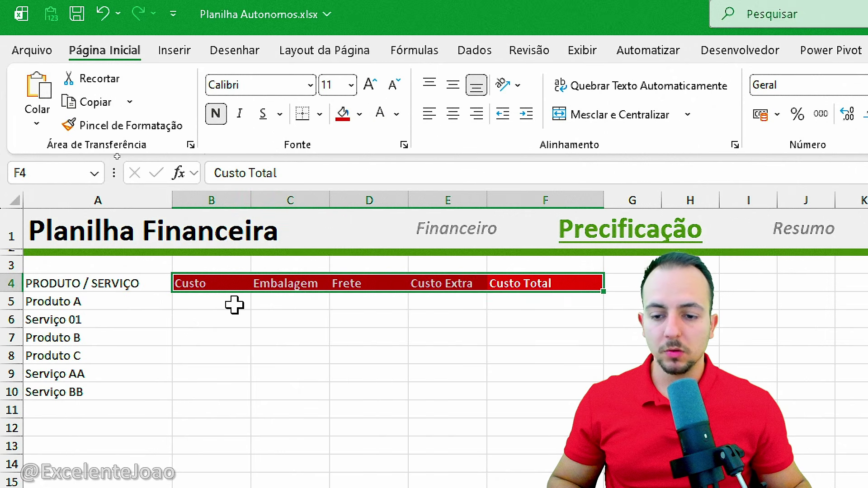
Step: Fill the cost cells B5:F10 with the lightest orange theme colour
drag(235, 305, 495, 390)
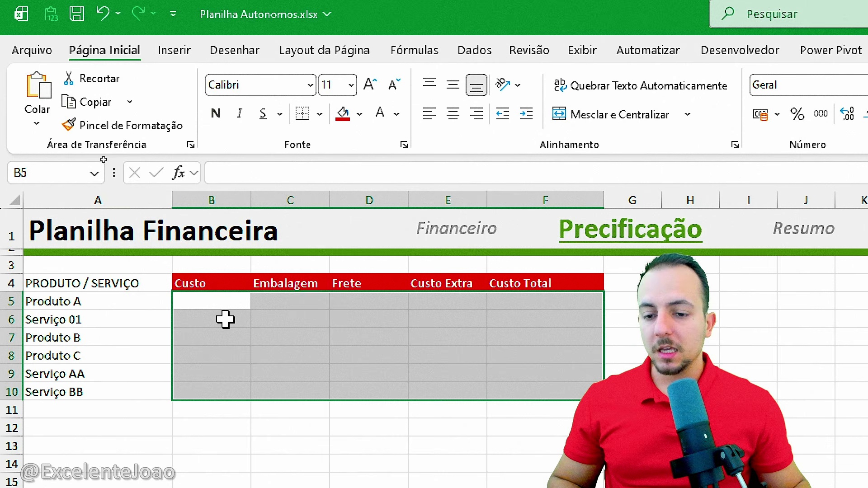
click(360, 114)
click(475, 252)
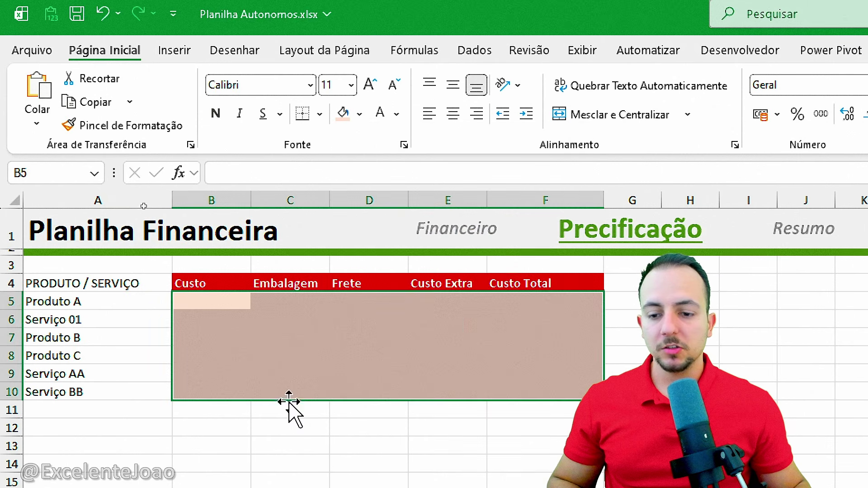
click(290, 464)
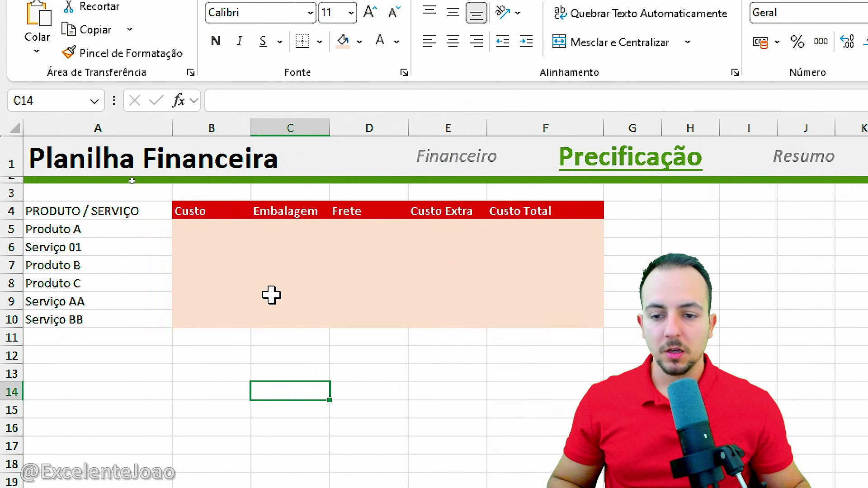
Step: Apply the Contábil number format to the cost cells B5:F10 and select the Custo cell of Produto A
mouse_move(209, 230)
mouse_down()
mouse_move(544, 305)
mouse_move(545, 319)
mouse_up()
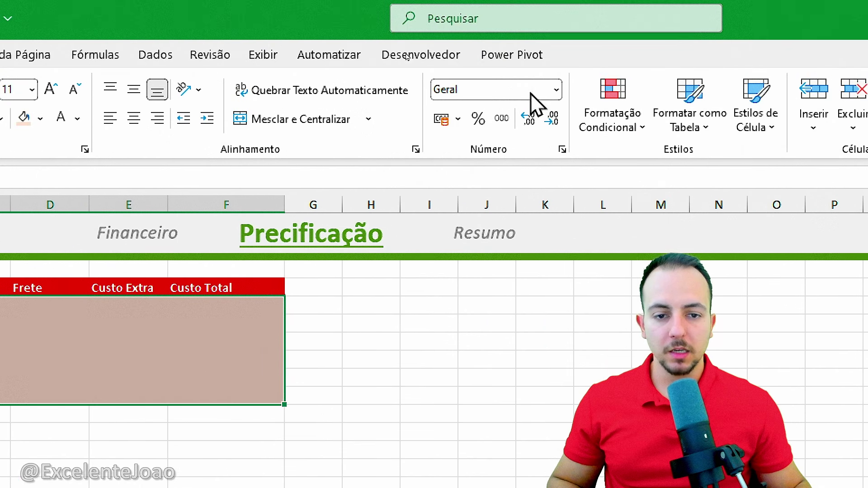
click(437, 124)
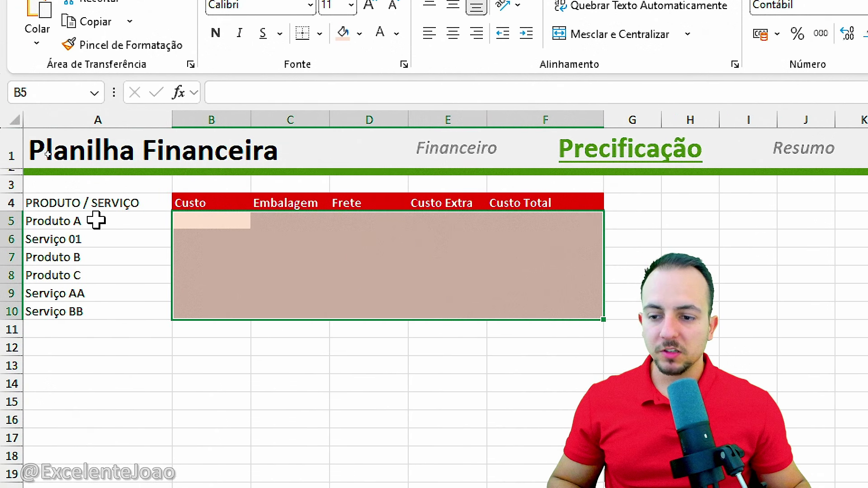
click(96, 221)
click(198, 229)
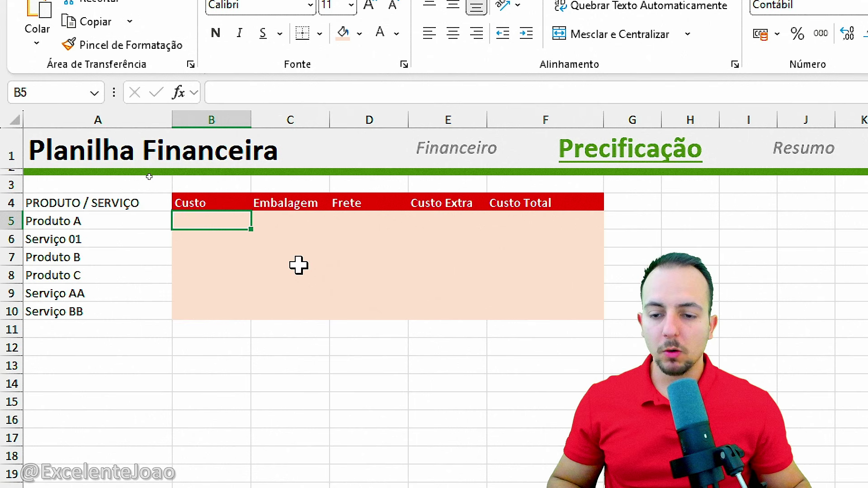
Step: Enter Produto A's costs in row 5: 60 for Custo, 2 for Embalagem, 3,5 for Frete and 0 for Custo Extra
text(60)
key(Return)
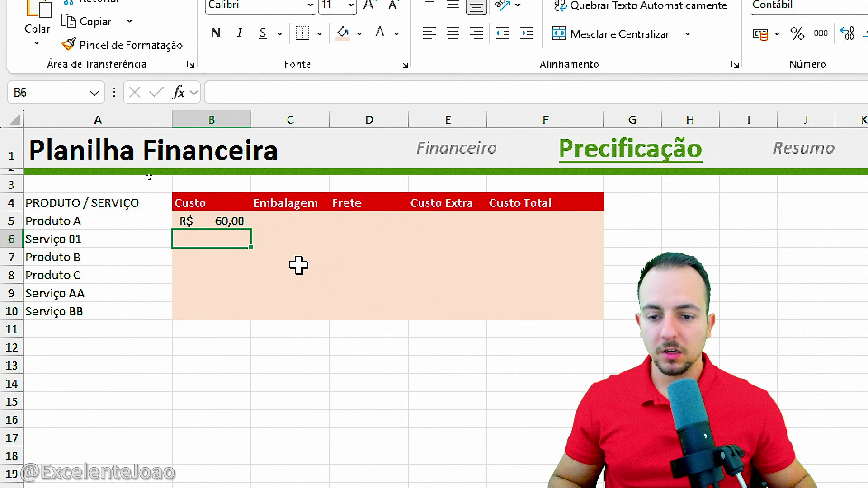
click(296, 219)
text(2)
click(379, 224)
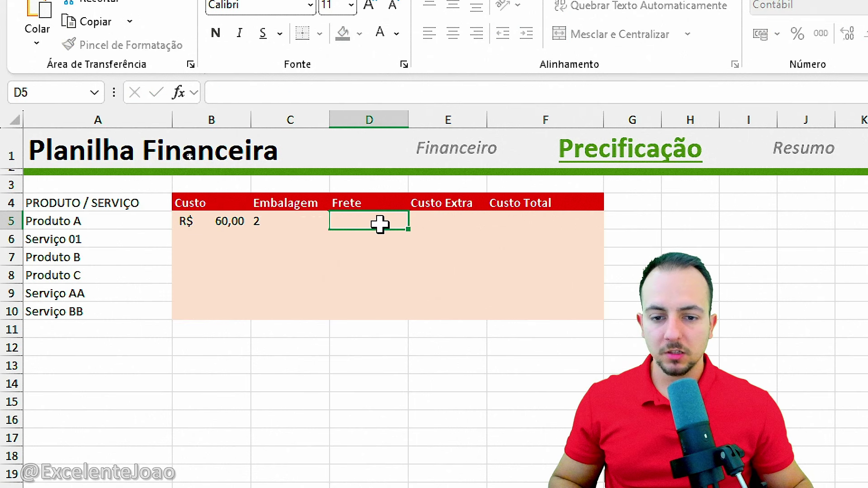
text(3,5)
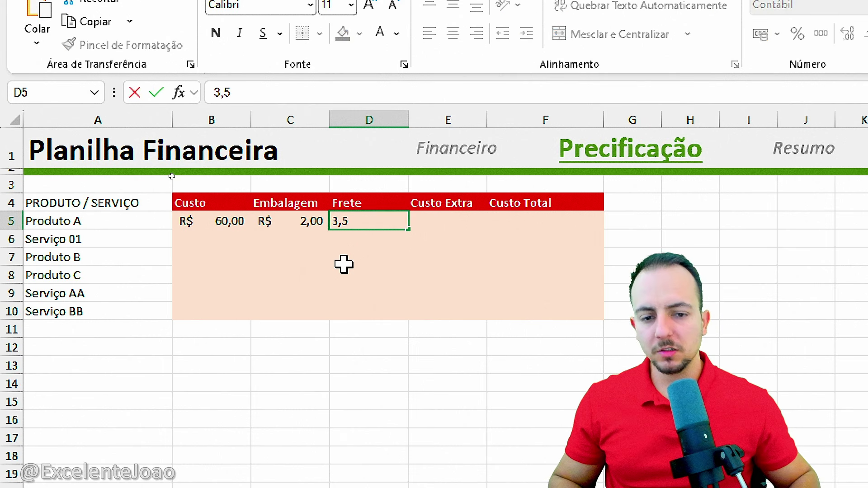
key(Return)
click(441, 221)
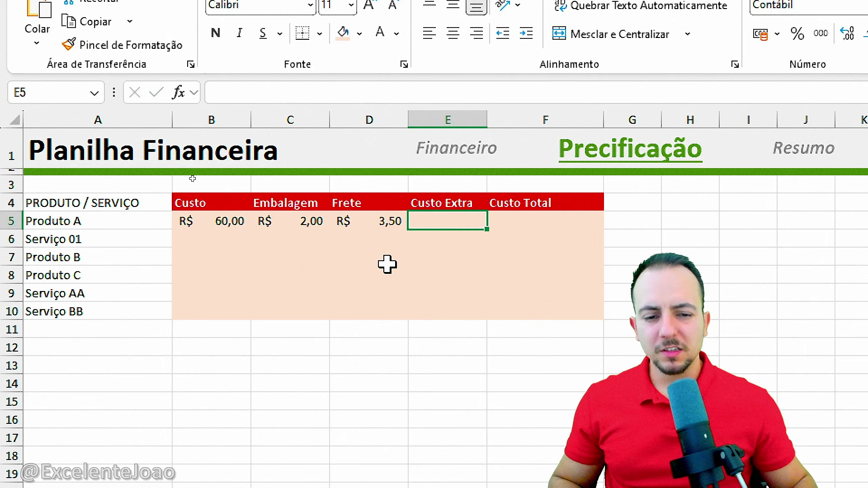
text(0)
key(Return)
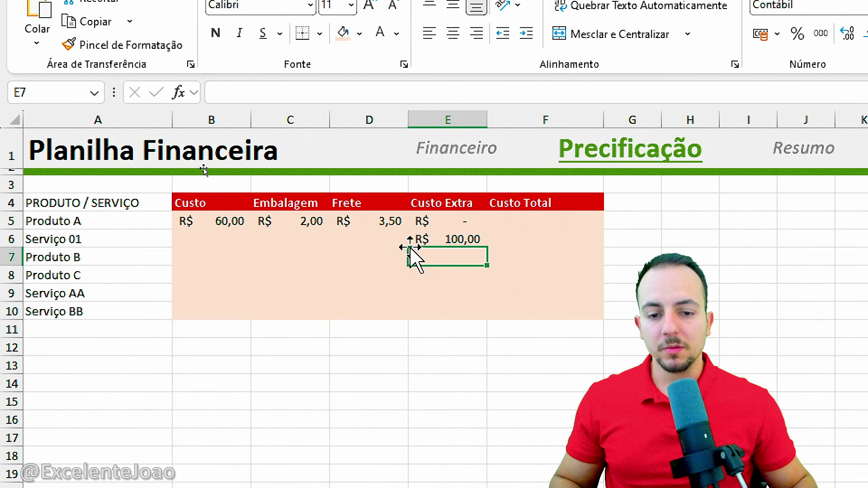
Step: Enter Serviço 01's costs in row 6: 100 for Custo, 0 for Embalagem and 0 for Frete
click(360, 244)
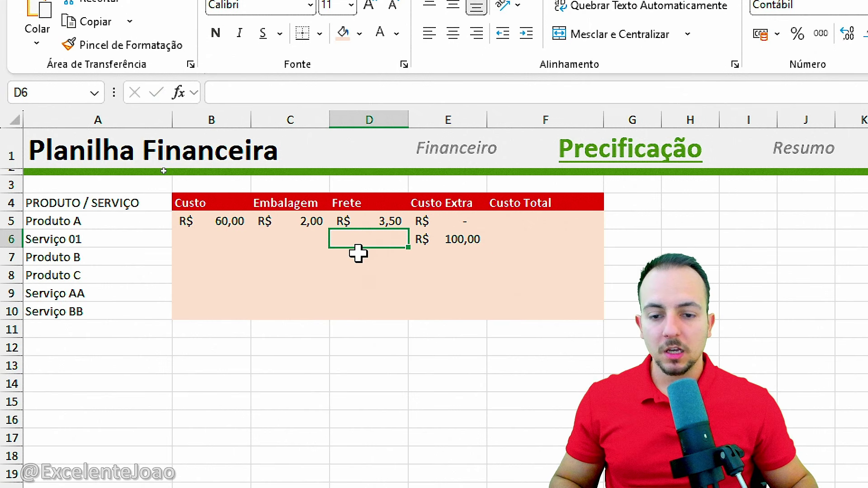
click(4, 239)
click(233, 239)
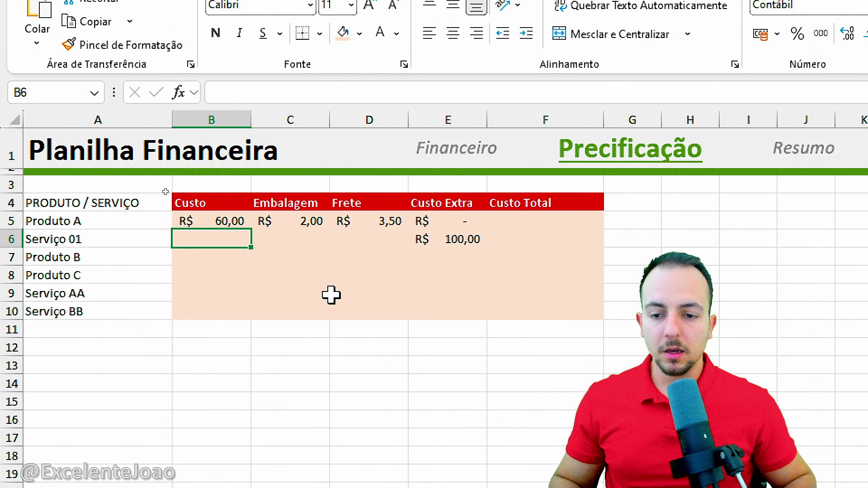
text(100)
key(Tab)
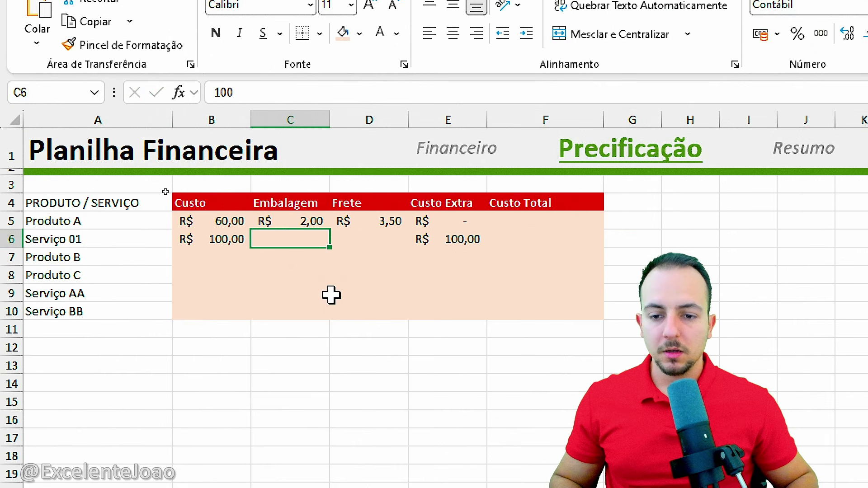
text(0)
key(Tab)
text(0)
key(Tab)
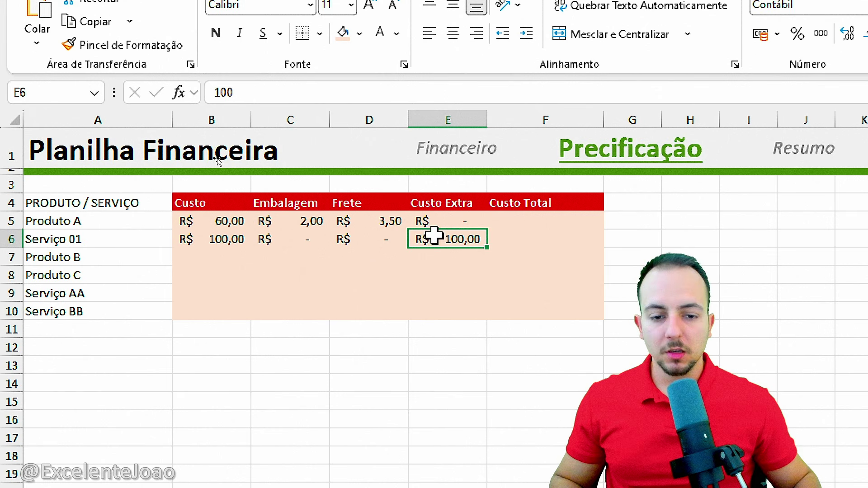
click(242, 239)
drag(71, 240, 434, 240)
click(558, 221)
drag(549, 202, 548, 322)
Step: Enter the formula =B5+C5+D5+E5 in F5 to calculate Produto A's Custo Total
click(533, 219)
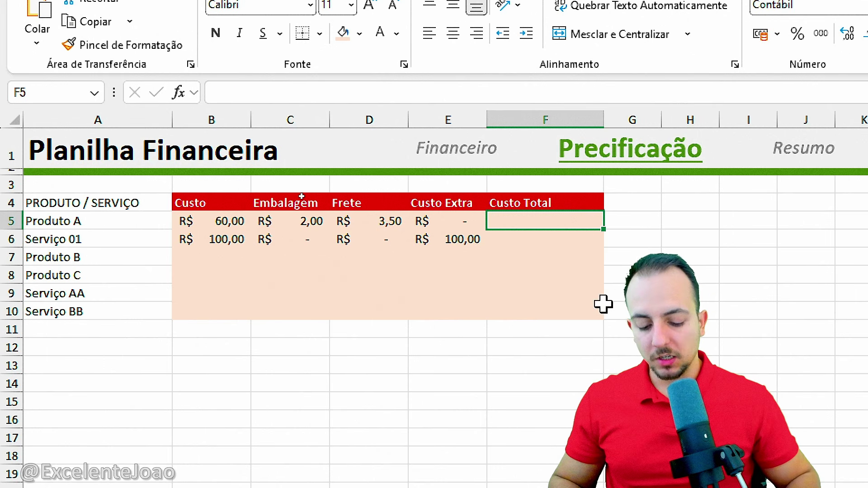
text(=)
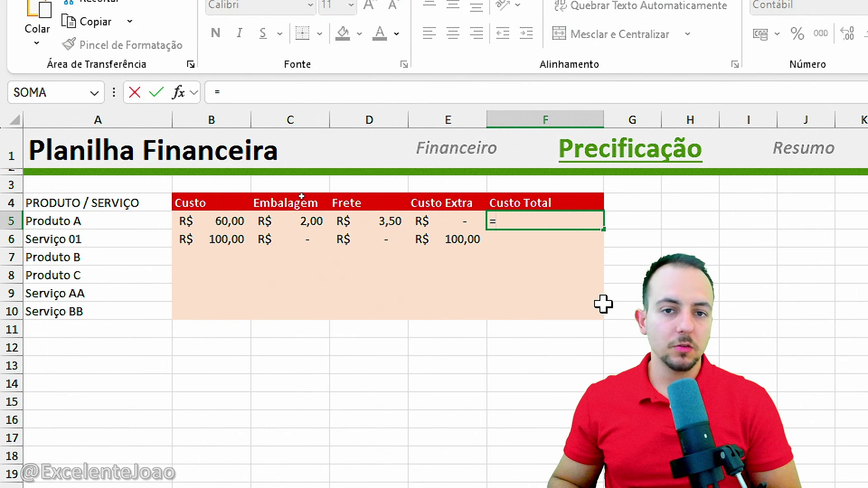
click(245, 220)
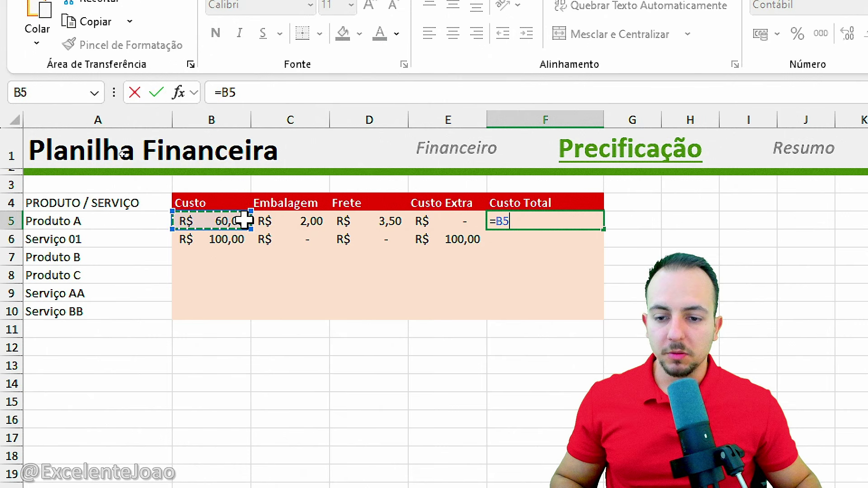
text(+)
click(296, 221)
text(+)
click(385, 220)
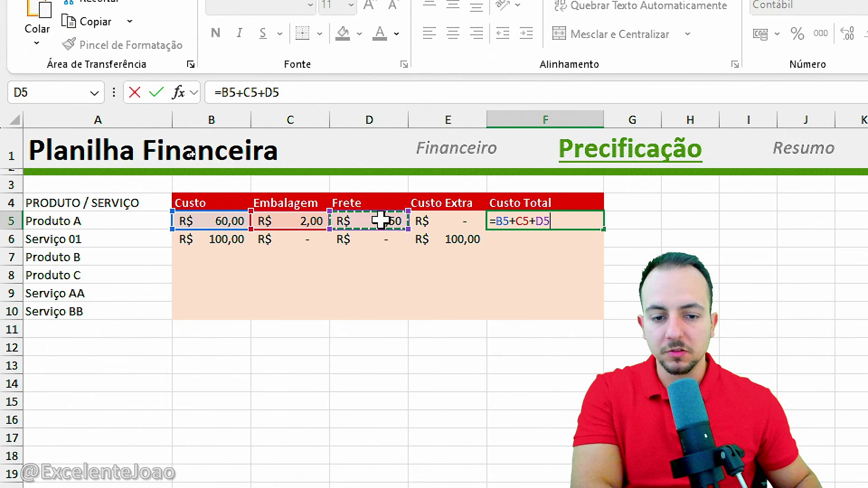
text(+)
click(445, 214)
key(Return)
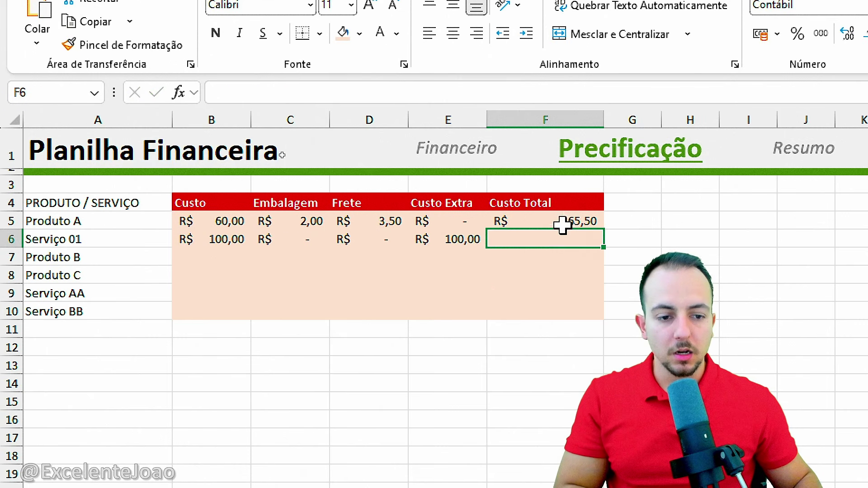
Step: Copy the Custo Total formula from F5 down through F10
click(570, 224)
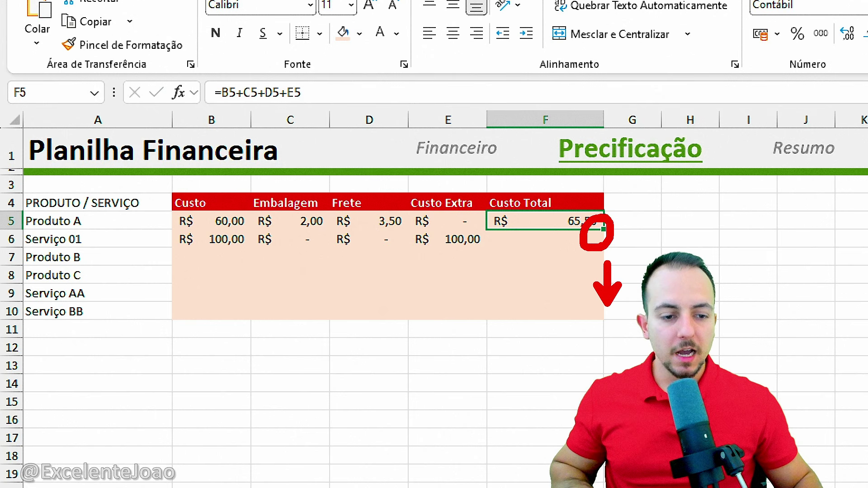
click(606, 231)
click(595, 223)
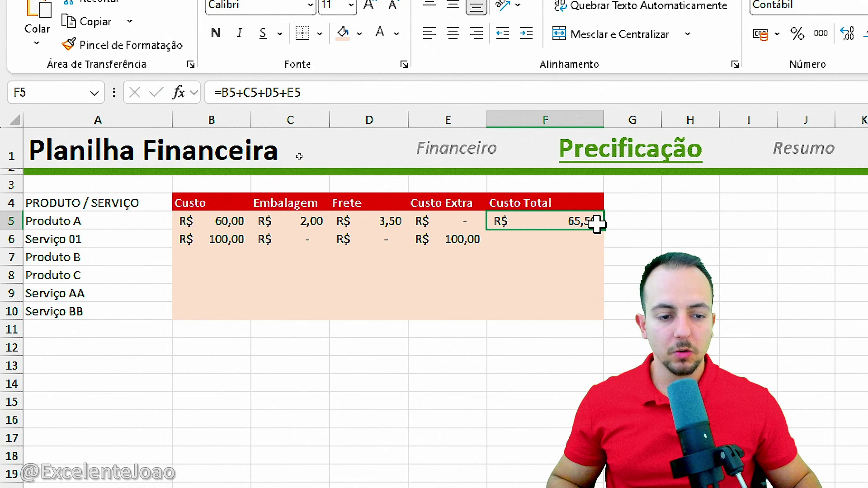
drag(606, 236, 605, 321)
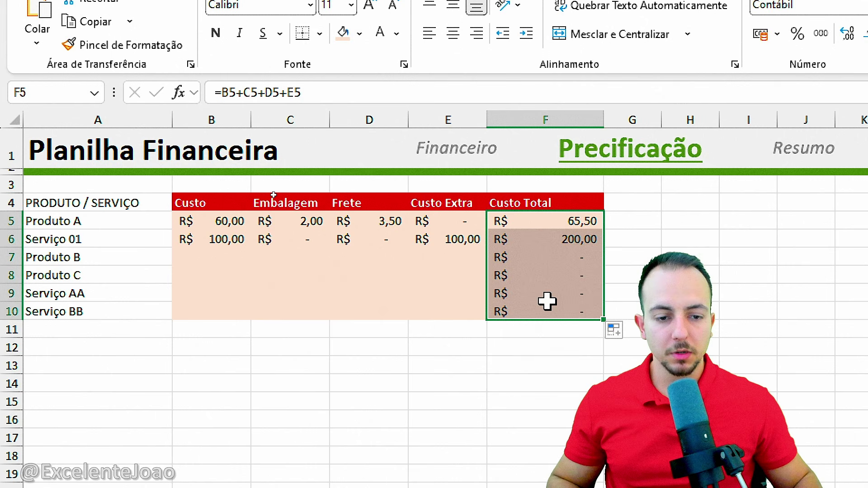
click(535, 381)
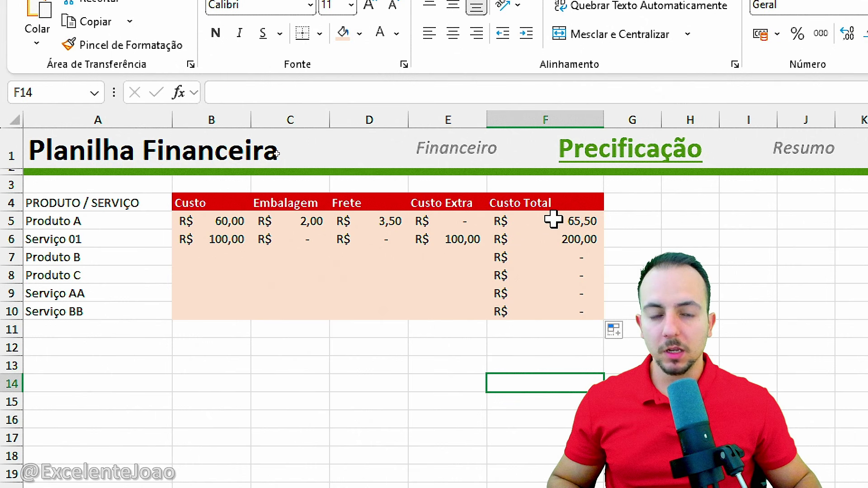
Step: Fill the Custo Total cells F5:F10 with the second-lightest orange theme colour and make their text bold
drag(553, 219, 545, 312)
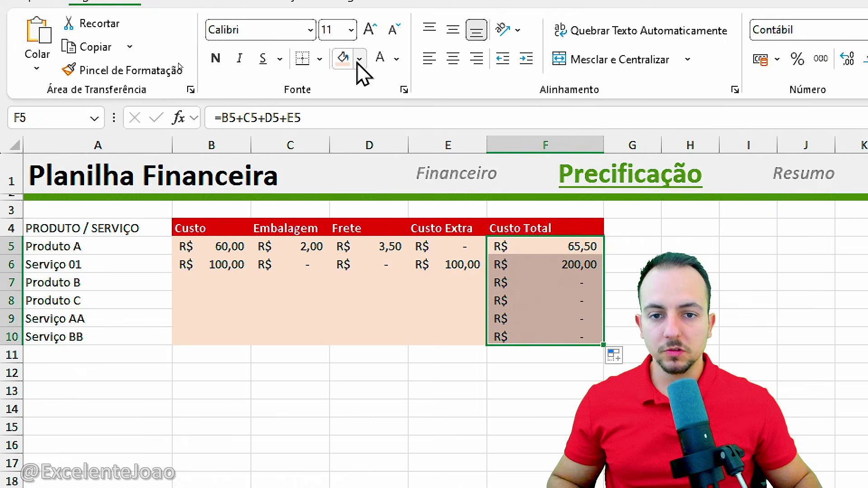
click(359, 34)
click(471, 155)
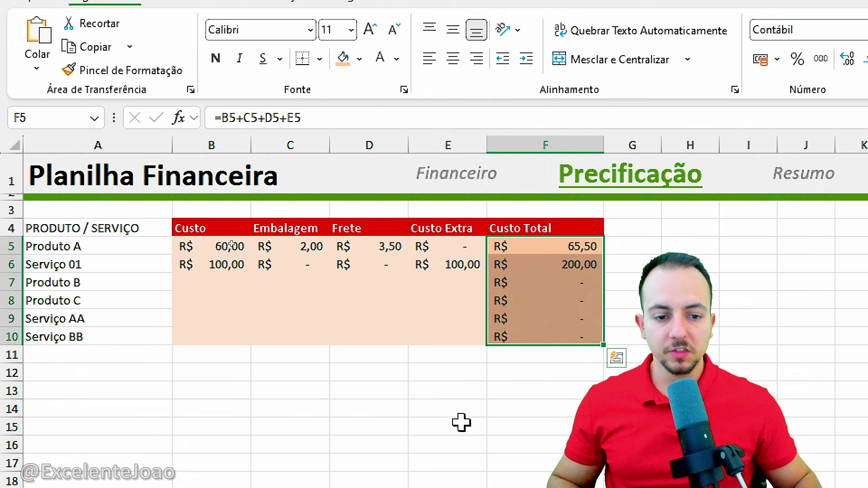
click(461, 423)
drag(520, 248, 524, 335)
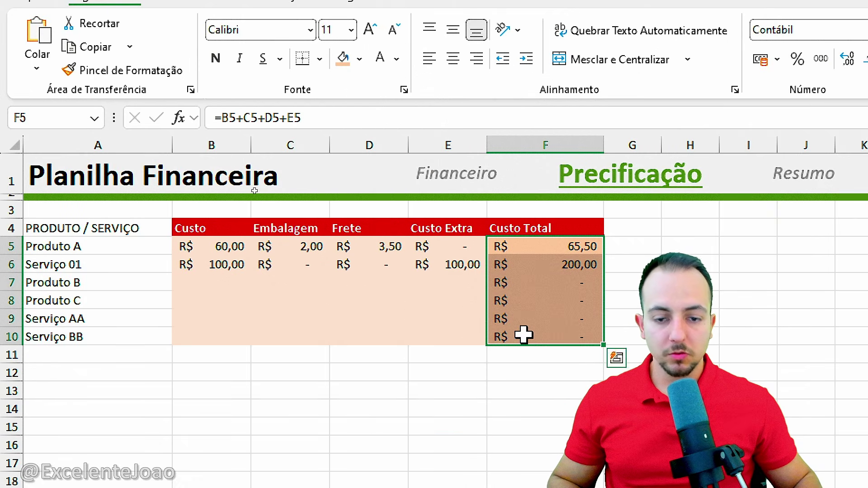
click(216, 58)
click(371, 442)
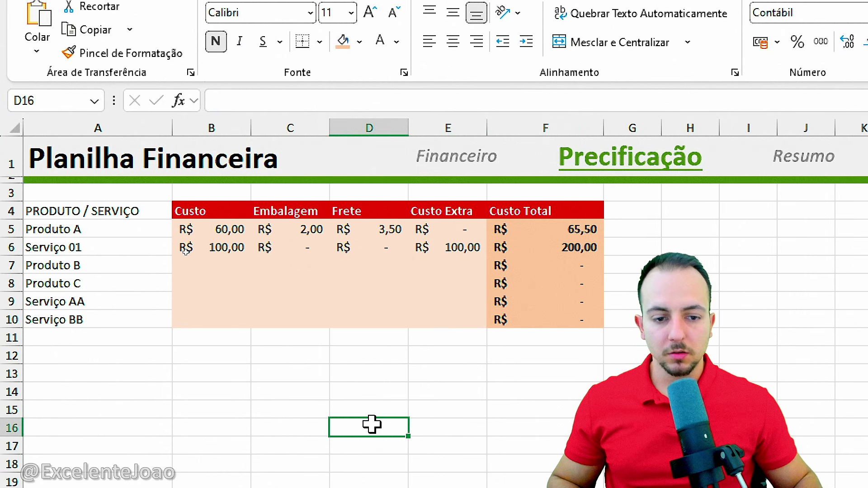
Step: Enter the headers Margem Desejada in G4 and Preço Sugerido in H4, and widen columns G and H to fit
click(642, 211)
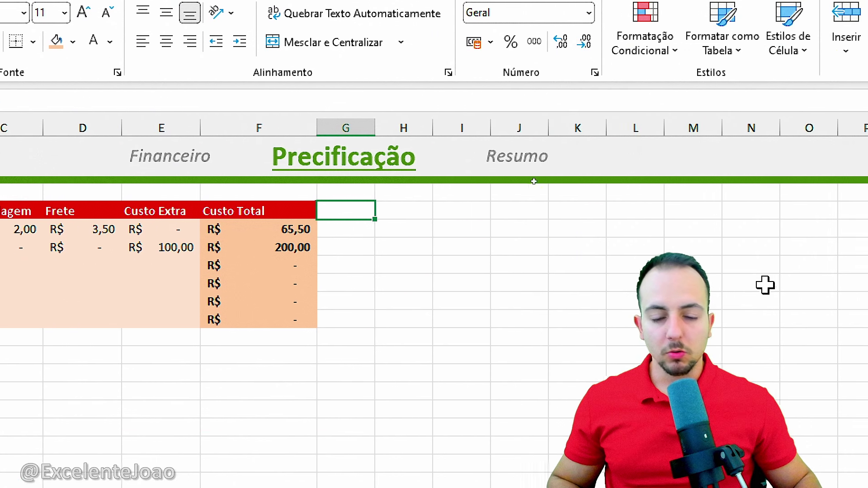
text(Margem Desejada)
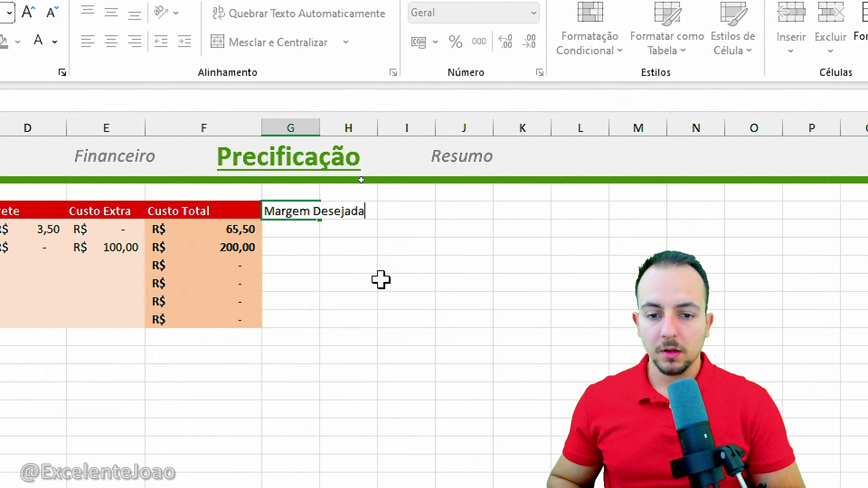
key(Tab)
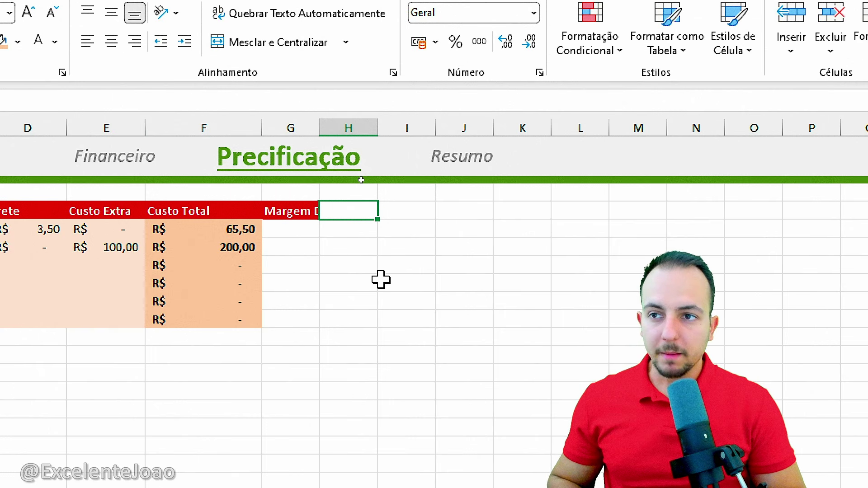
text(Preço Sugerido)
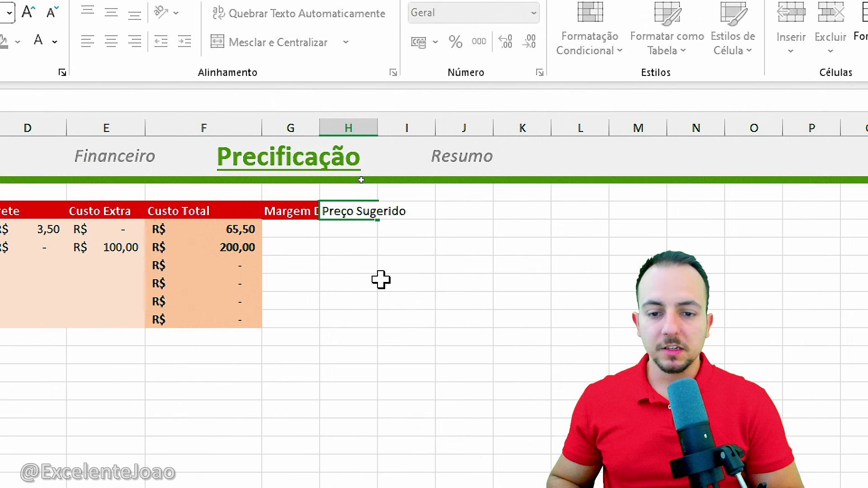
key(Tab)
drag(314, 128, 376, 124)
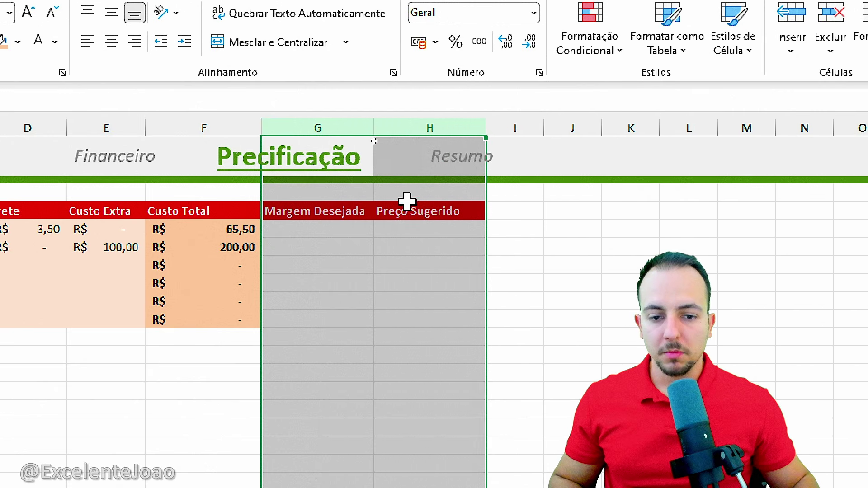
Step: Rename the header in H4 to Venda Sugerida
click(417, 211)
double_click(413, 211)
double_click(397, 211)
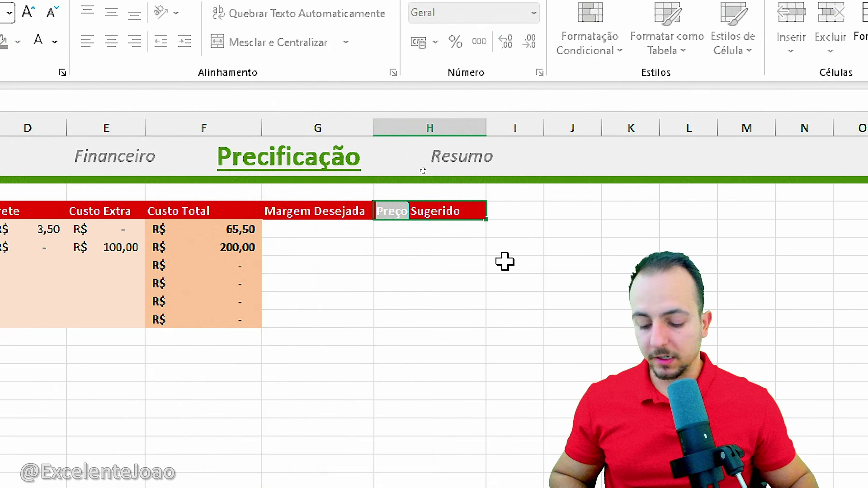
text(Venda)
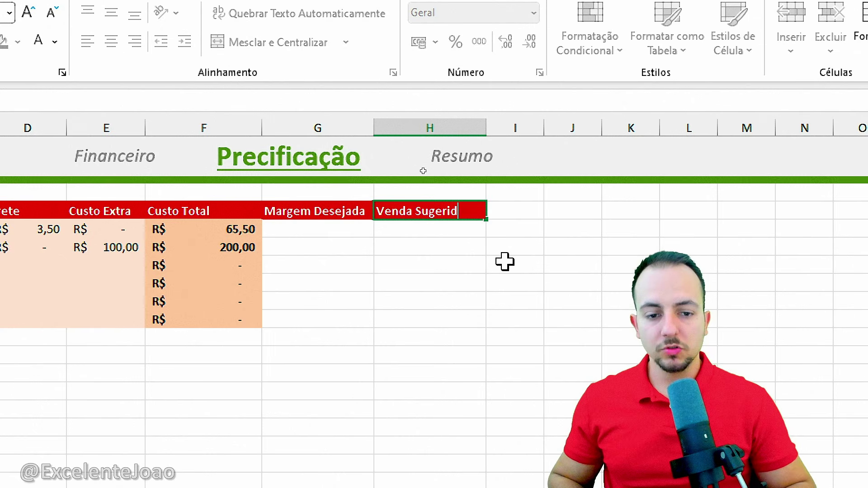
text(a)
key(Return)
Step: Fill the Margem Desejada cells G5:G10 with white and select the product and service names in A5:A10
click(316, 228)
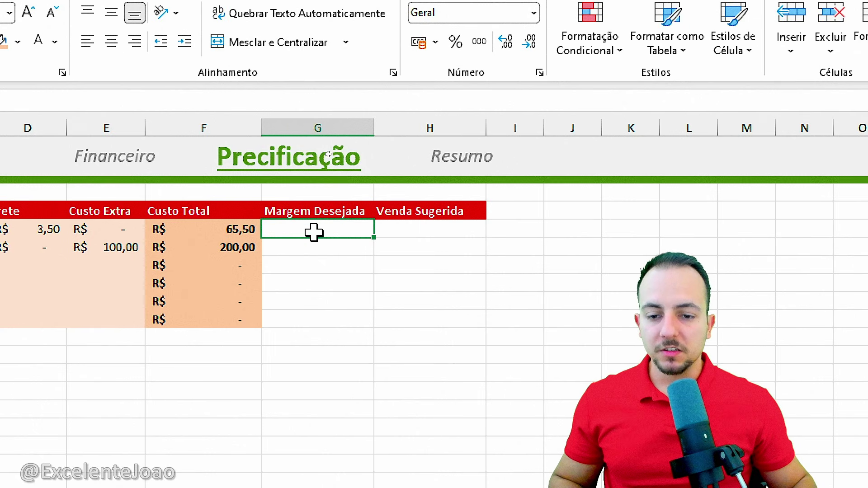
drag(315, 232, 376, 314)
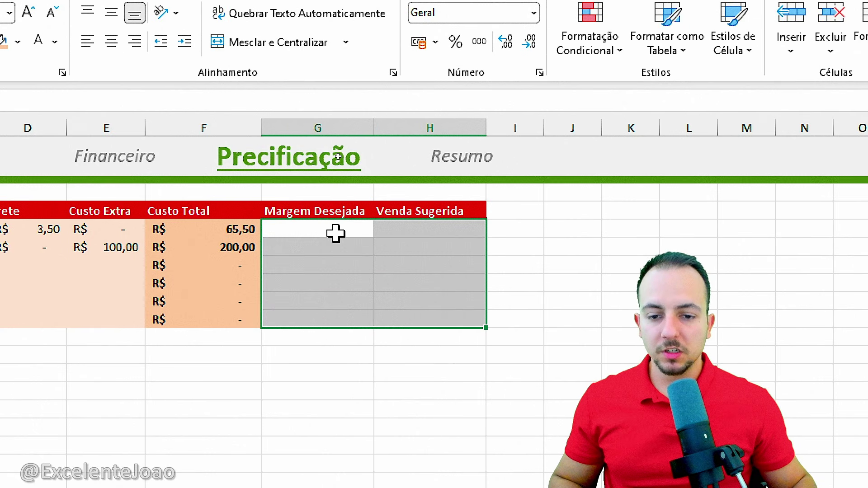
drag(336, 233, 311, 320)
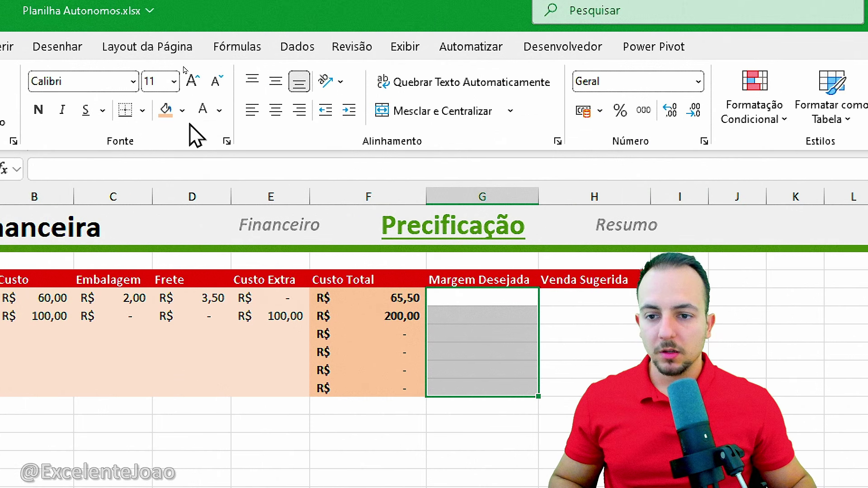
click(181, 110)
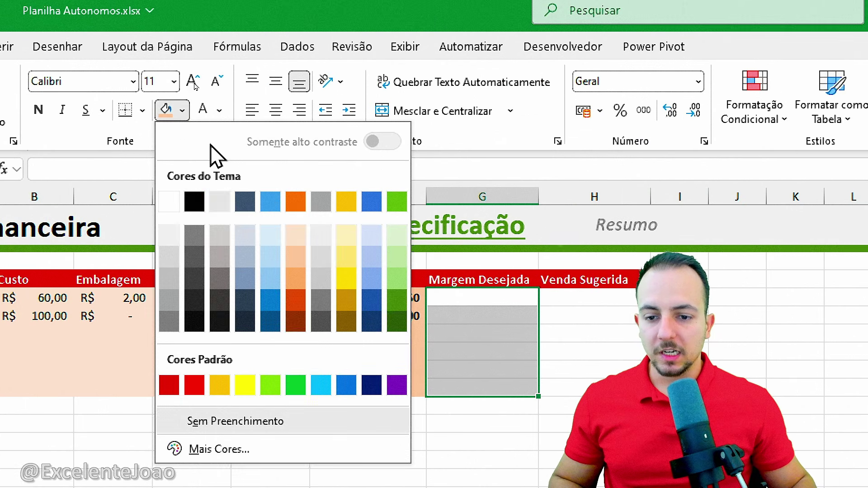
click(174, 200)
drag(68, 298, 93, 387)
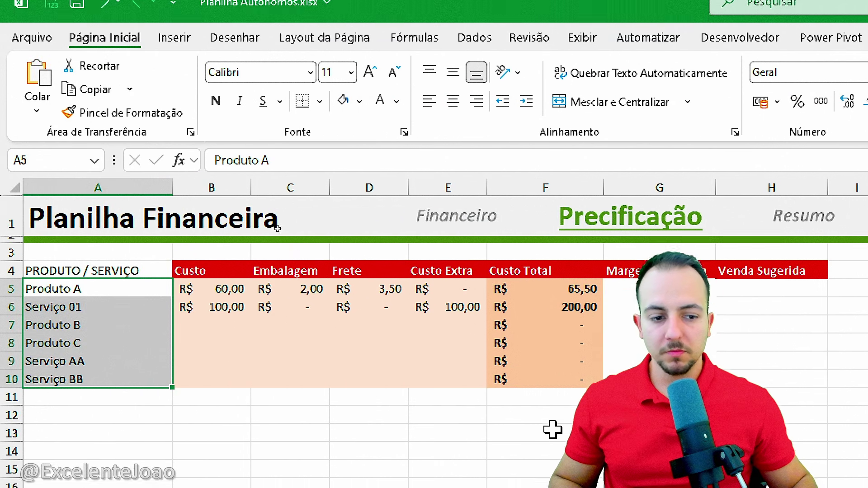
Step: Fill the Margem Desejada header in G4 with the gold theme colour and make its text black
click(652, 272)
click(359, 101)
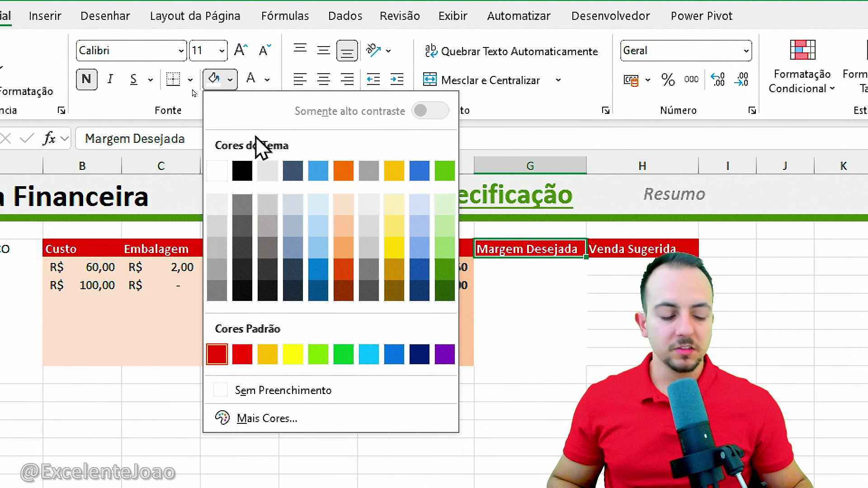
click(399, 177)
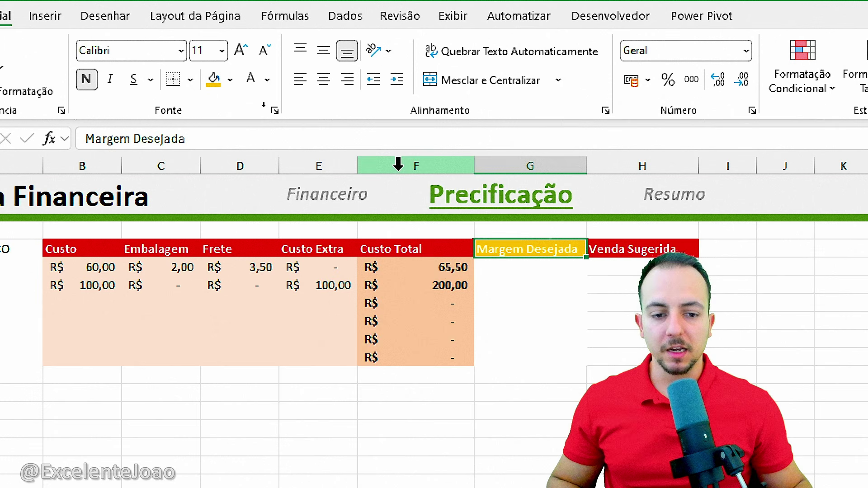
click(270, 77)
click(273, 200)
Step: Fill the PRODUTO / SERVIÇO header in A4 with the same gold colour and make it bold
click(109, 266)
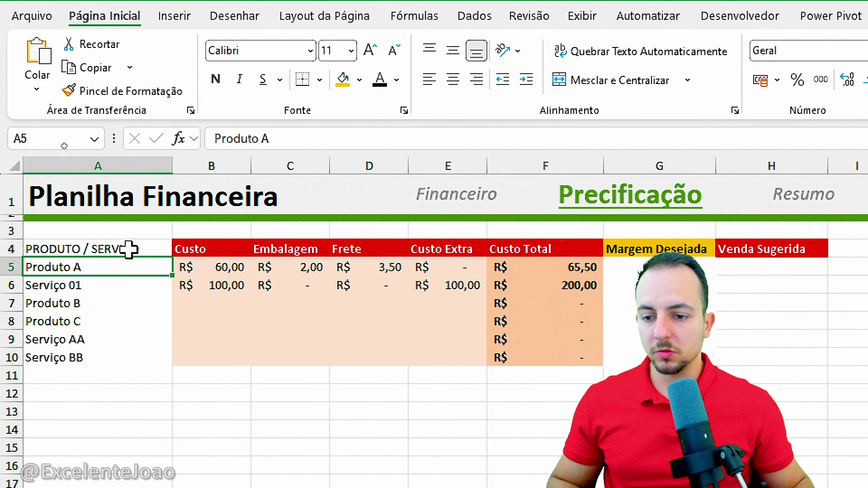
click(129, 249)
click(343, 79)
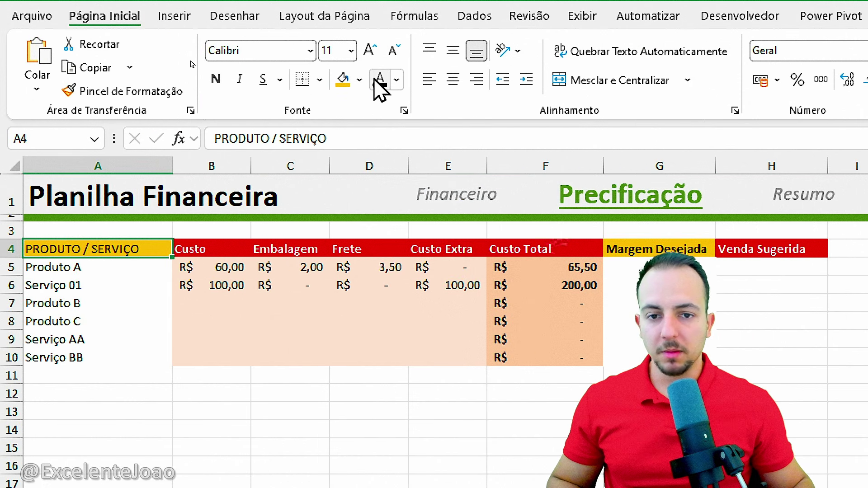
click(216, 79)
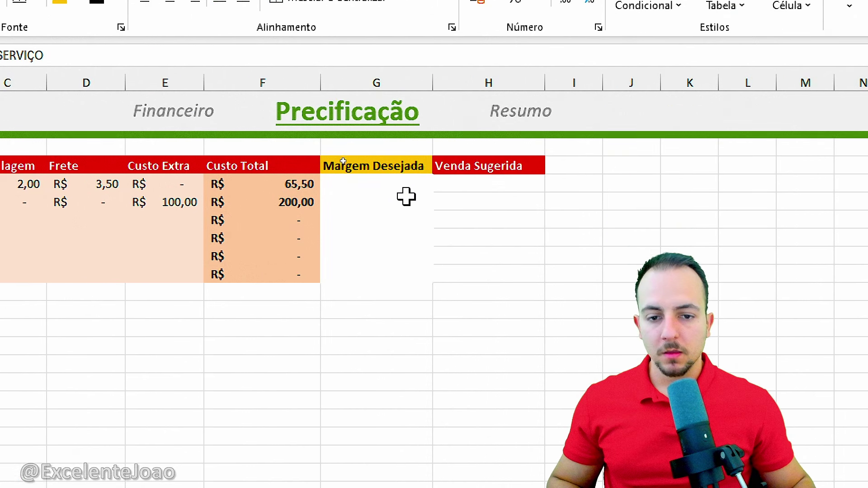
Step: Enter 30 in G5 and format the Margem Desejada cells G5:G10 as percentages
click(338, 186)
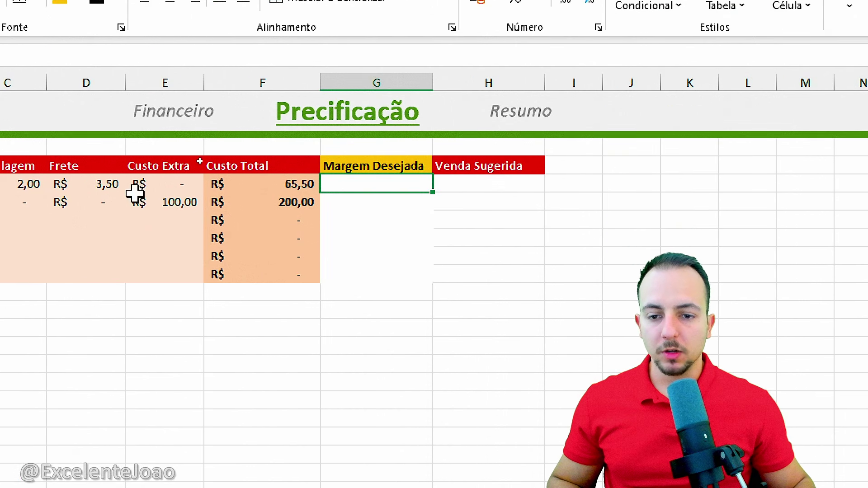
text(30)
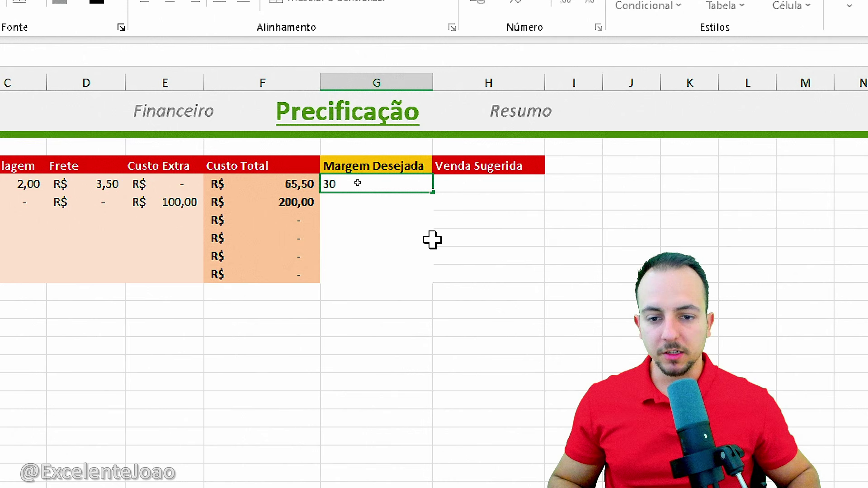
key(Return)
click(464, 254)
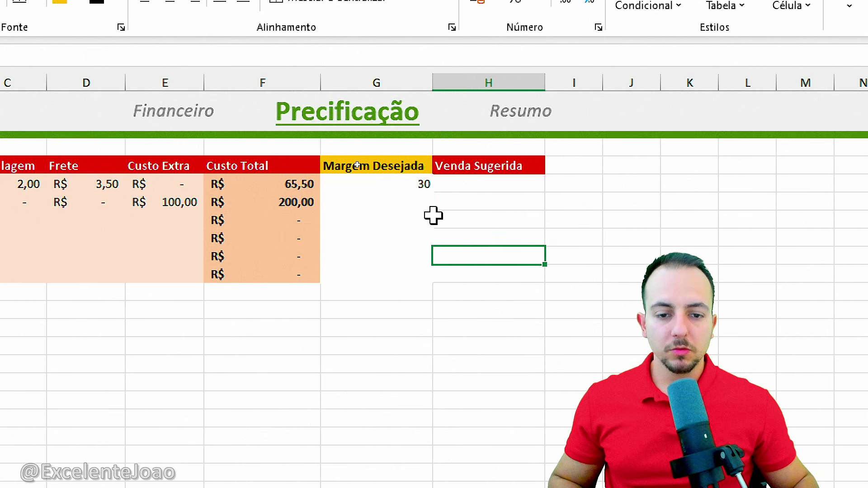
click(421, 187)
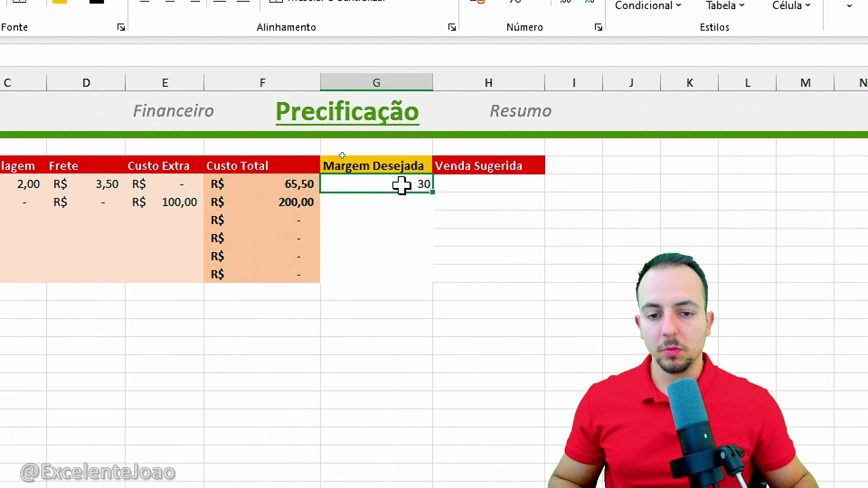
drag(397, 184, 393, 275)
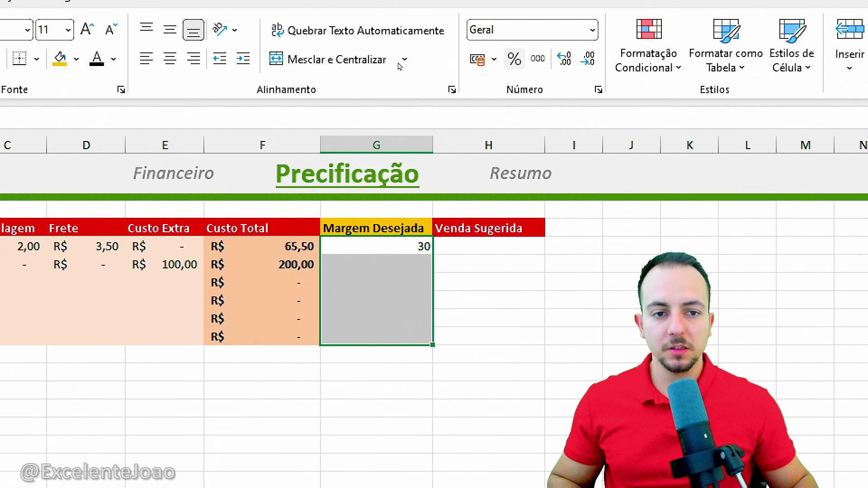
click(514, 61)
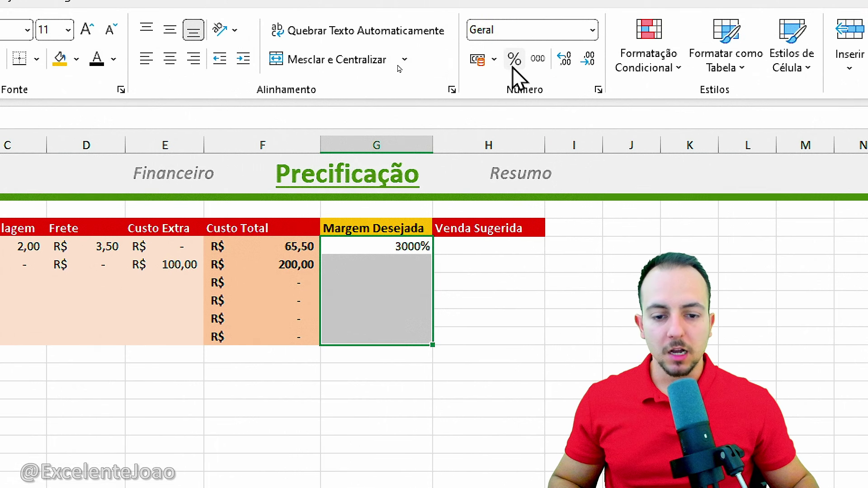
Step: Enter the desired margins 30%, 100%, 15% and 0% in cells G5 to G8
click(403, 246)
text(30)
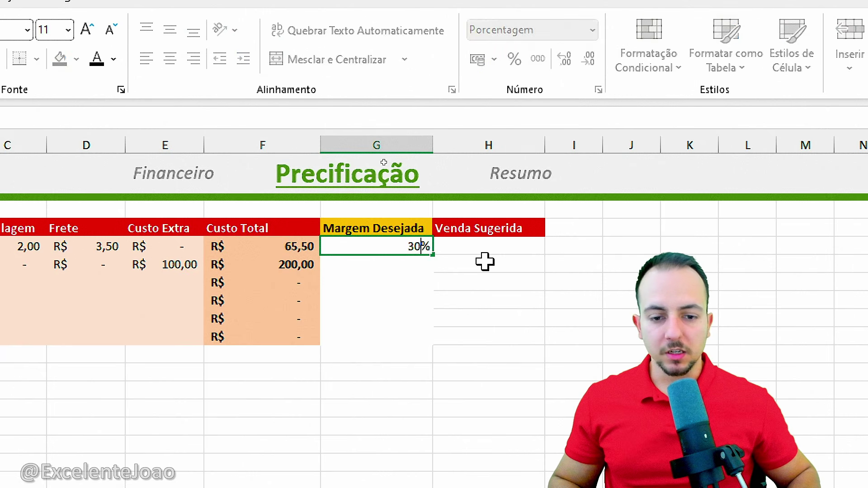
key(Return)
text(100)
key(Return)
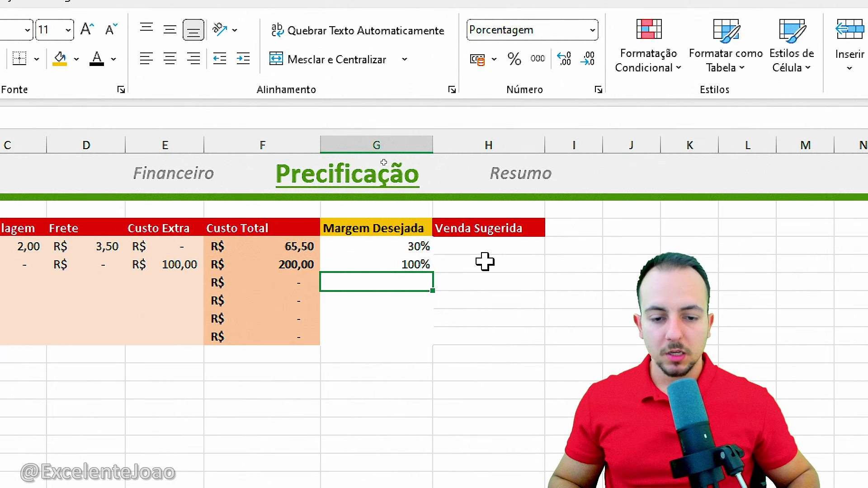
text(15)
key(Return)
text(0)
key(Return)
Step: Set the desired margins to 20% in G9 and 25% in G10, and select G5:G10
text(3)
key(Return)
text(4)
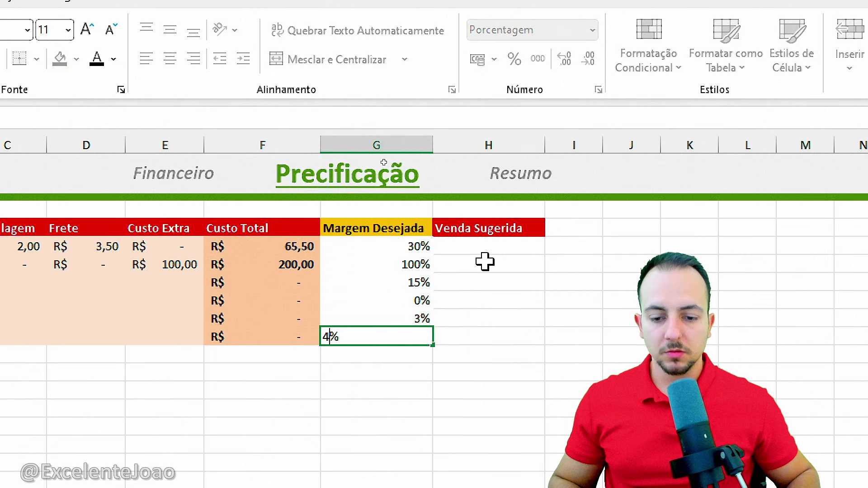
key(Escape)
key(Up)
text(20)
key(Return)
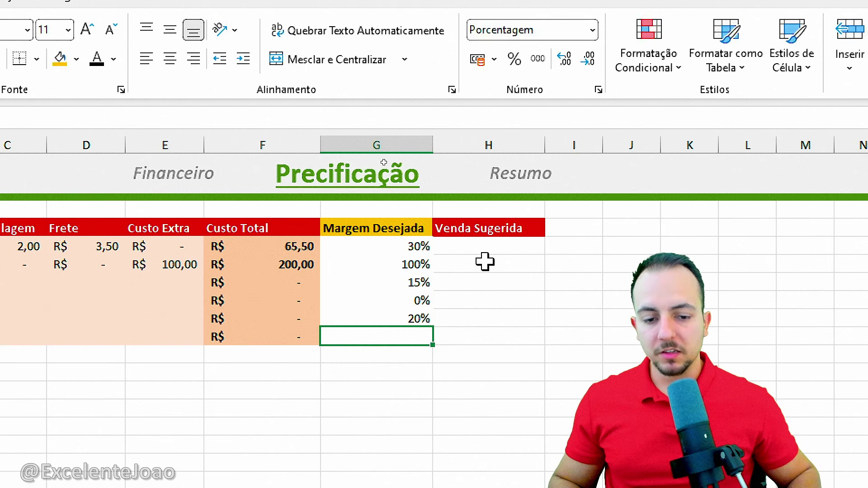
text(25)
key(Return)
drag(428, 248, 407, 334)
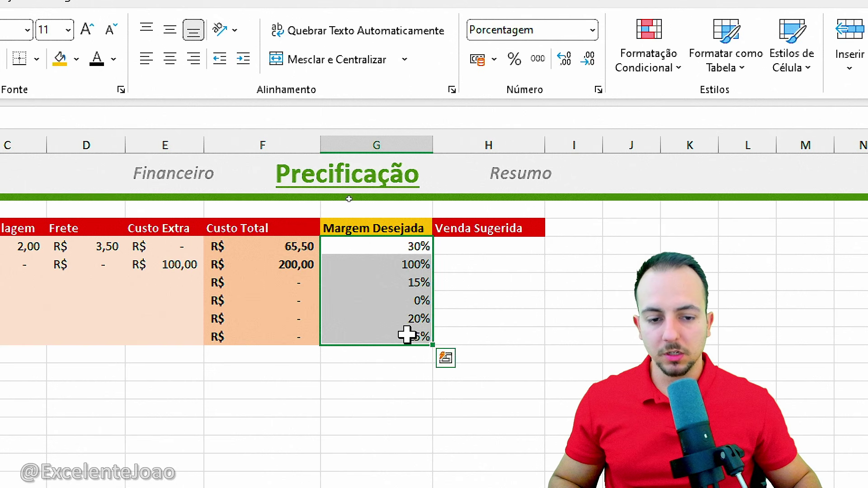
Step: Enter the formula =(G5+1)*F5 in H5 to calculate the suggested sale price from margin and total cost
click(515, 245)
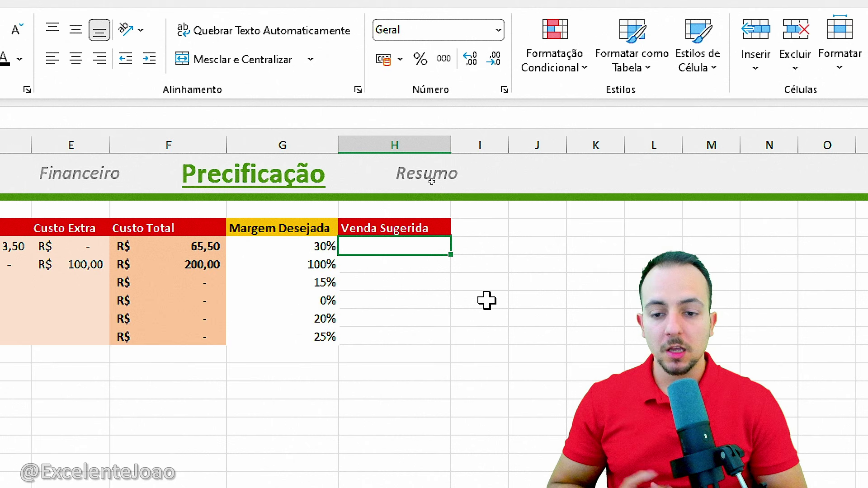
text(=)
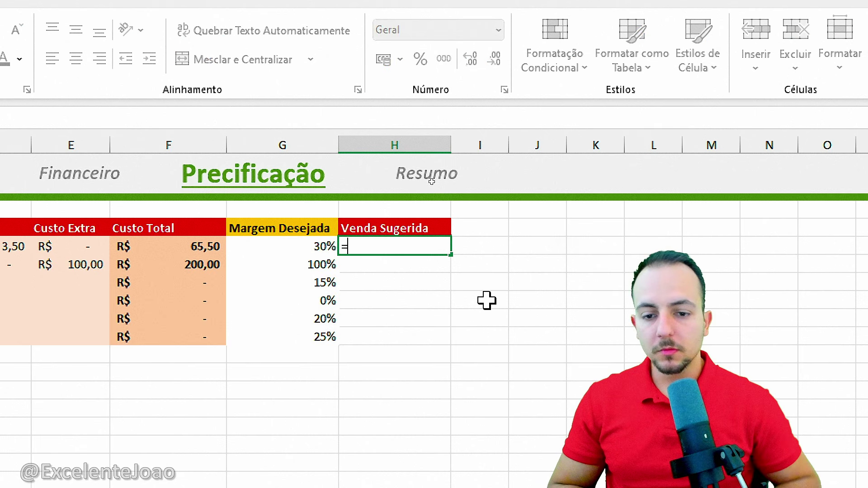
click(320, 240)
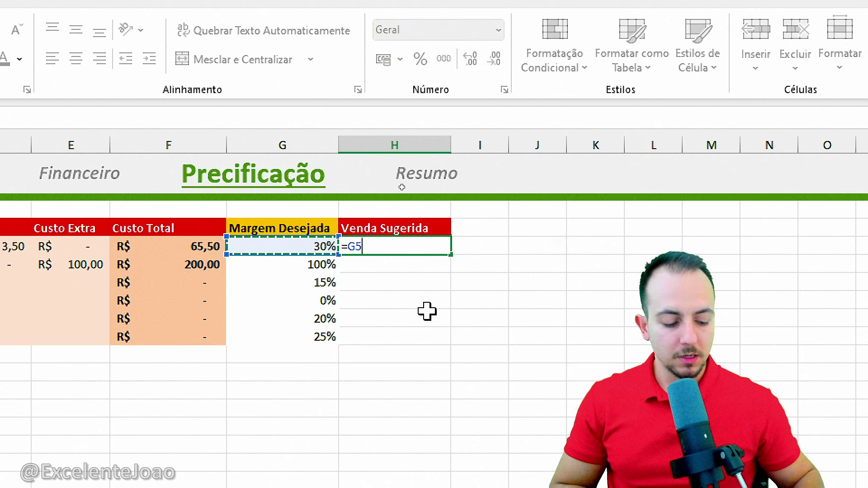
text(+1)
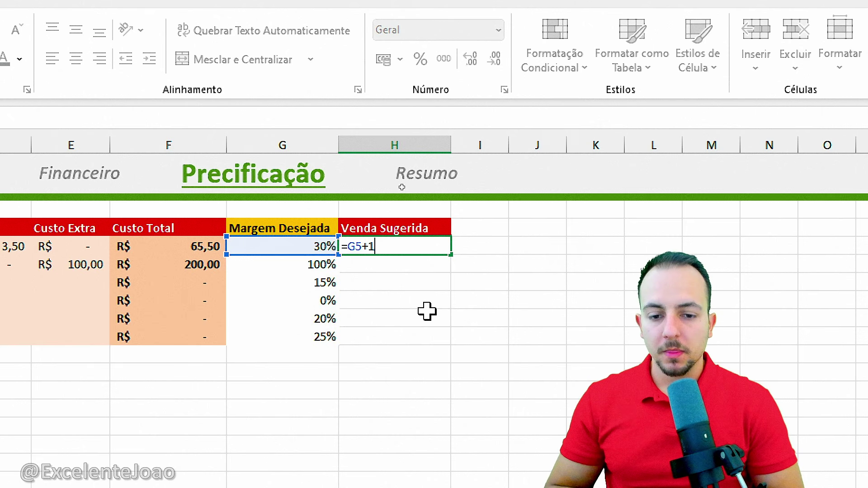
click(346, 247)
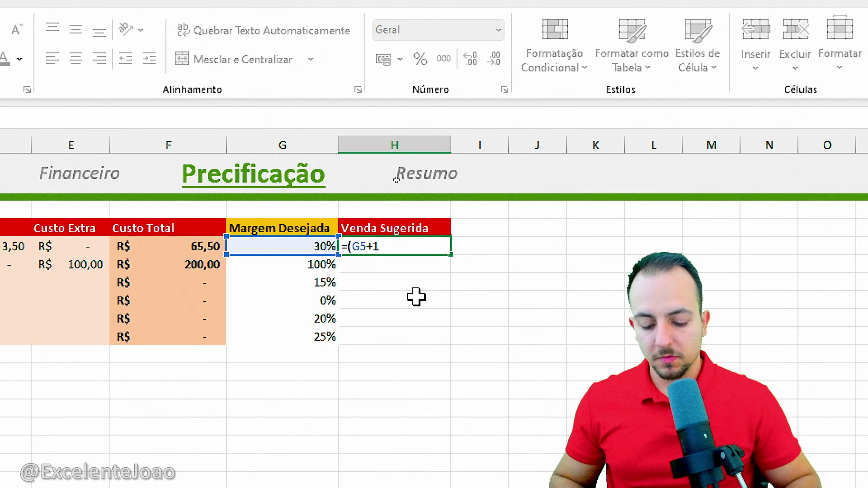
text()*)
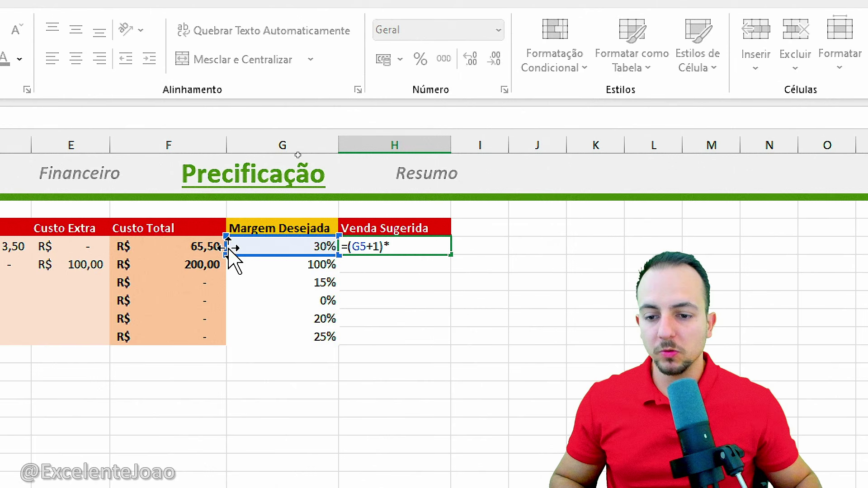
click(217, 247)
key(Return)
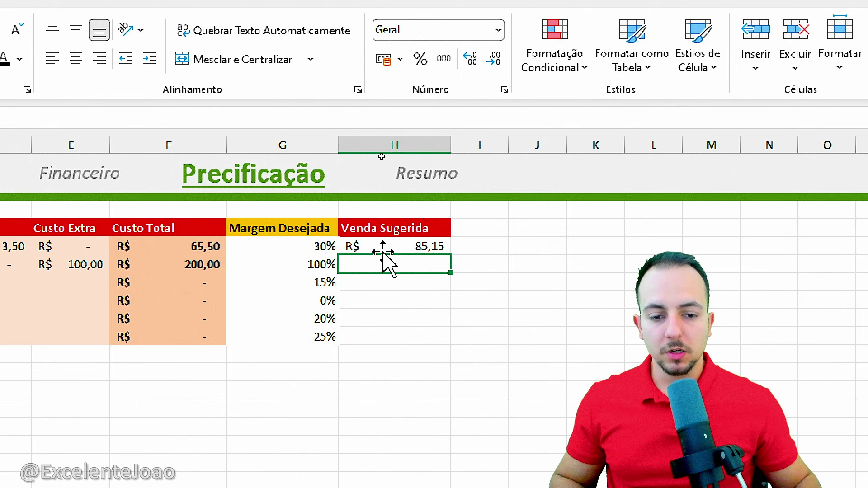
Step: Copy the Venda Sugerida formula from H5 down through H10
click(407, 248)
drag(450, 255, 448, 345)
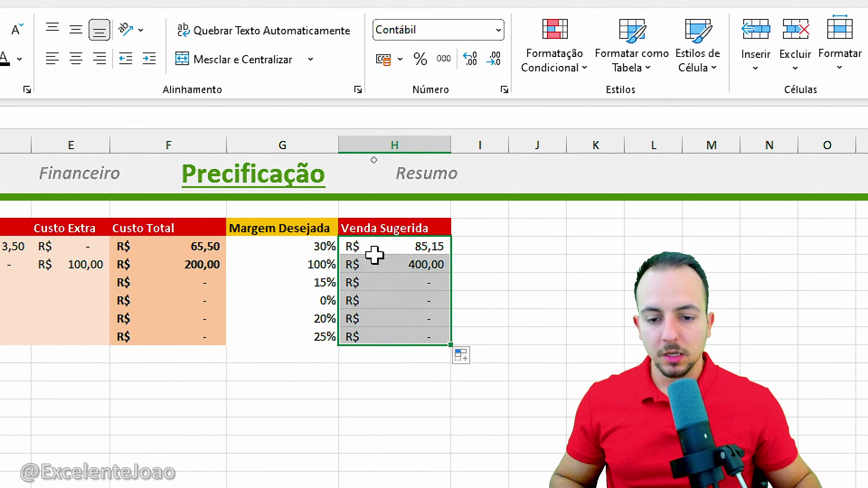
click(285, 405)
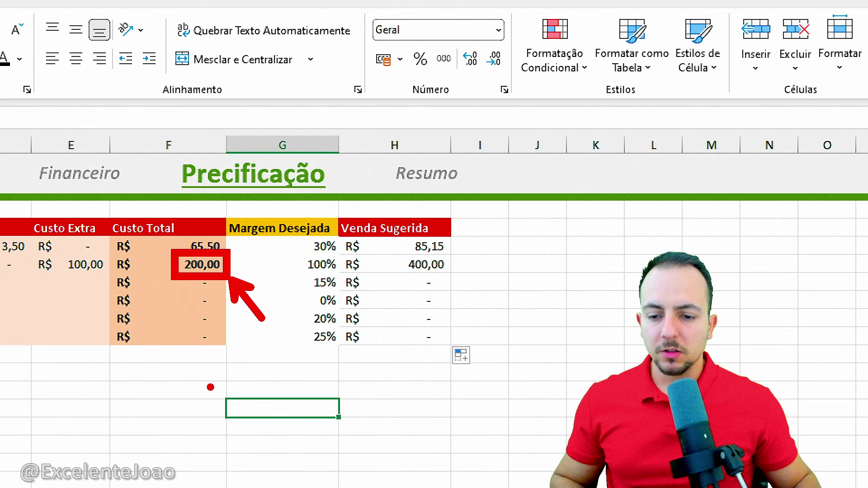
drag(197, 402, 187, 430)
drag(238, 390, 227, 391)
drag(289, 409, 283, 425)
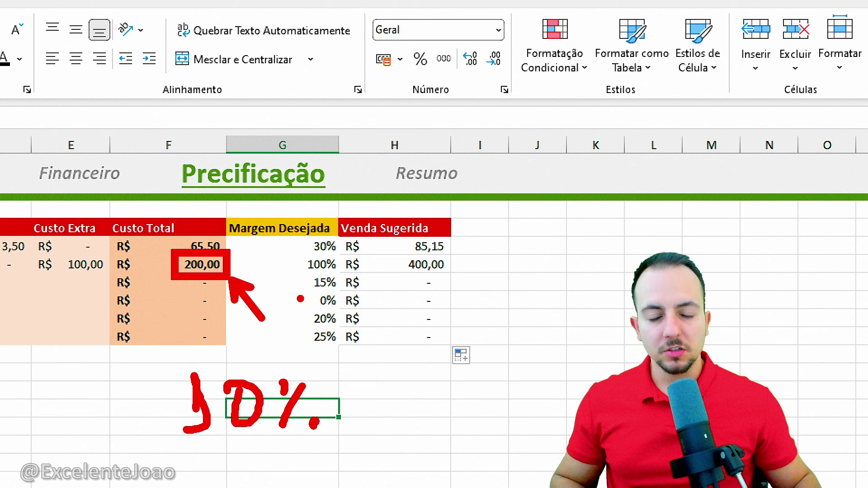
Step: Test a 10% margin for Serviço 01 in G6, and set the margin back to 100%
click(312, 266)
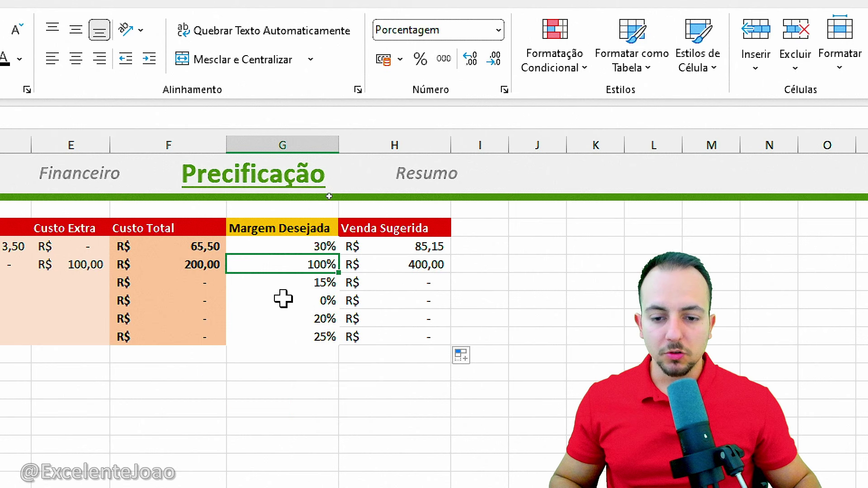
text(20)
key(ctrl+Return)
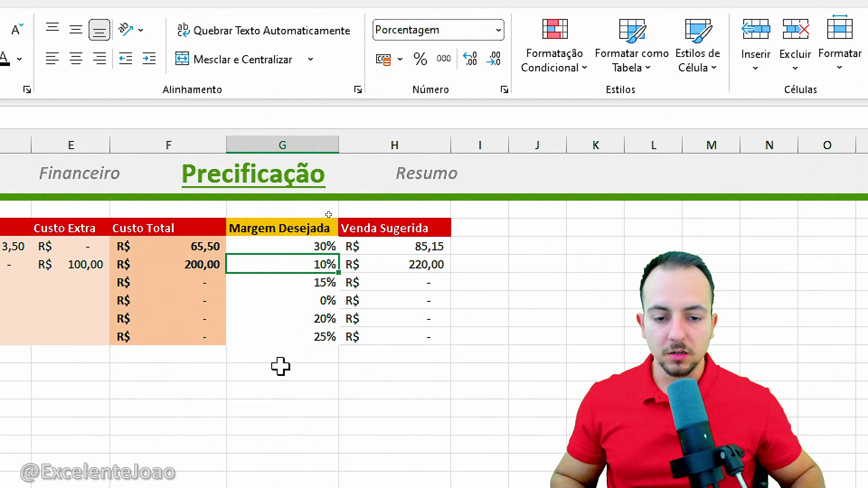
drag(396, 280, 456, 280)
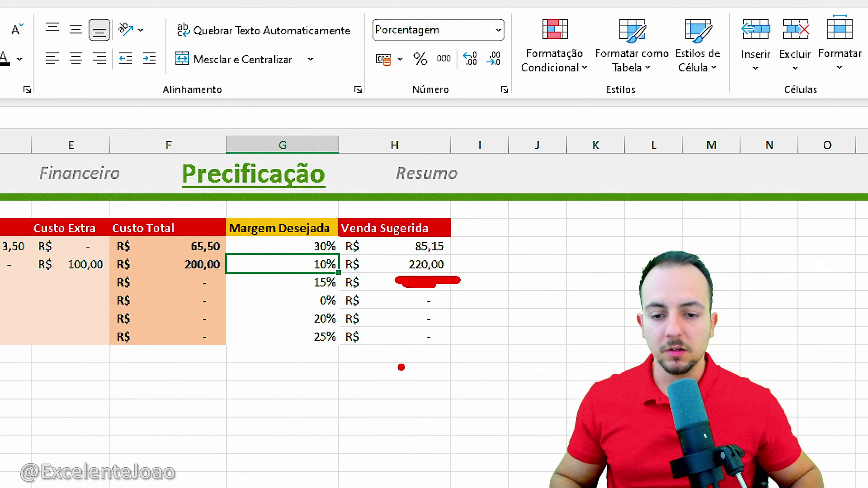
key(Escape)
text(100)
key(Return)
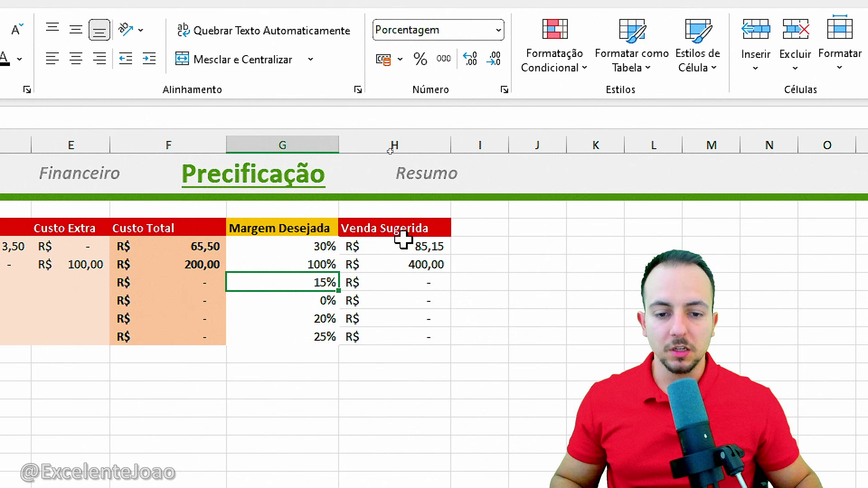
Step: Fill the Venda Sugerida cells H5:H10 with the lightest green theme colour and the header H4 with the darkest green
drag(403, 241, 419, 343)
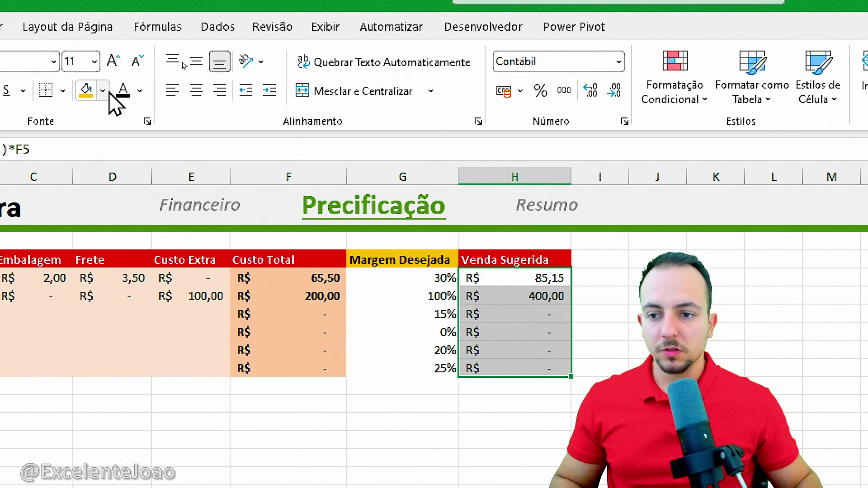
click(104, 91)
click(318, 214)
click(473, 258)
click(104, 91)
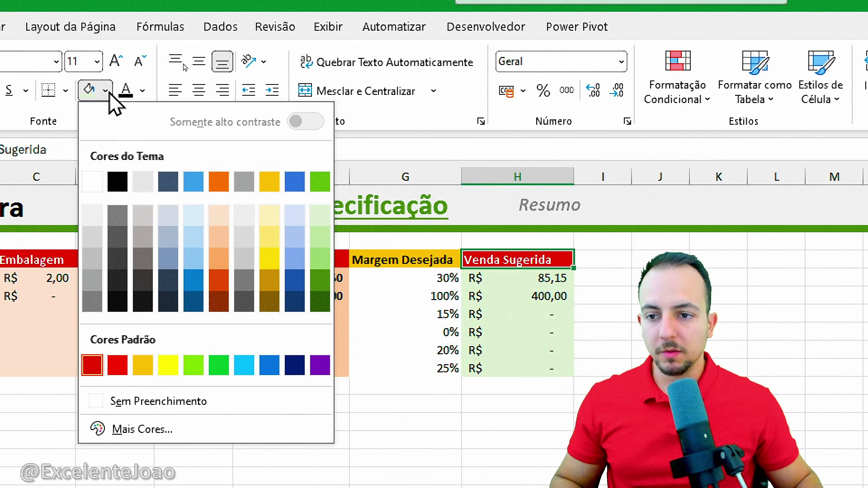
click(322, 299)
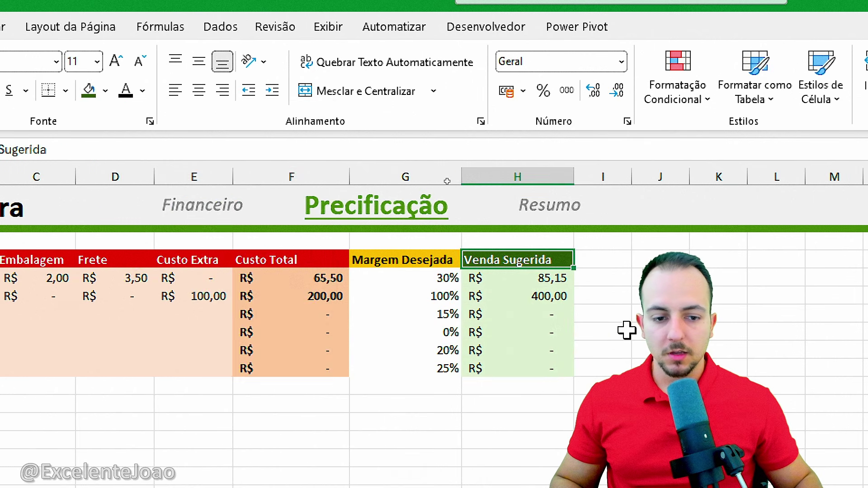
Step: Add the header Venda Real in I4 and widen column I to about 18.14
click(601, 261)
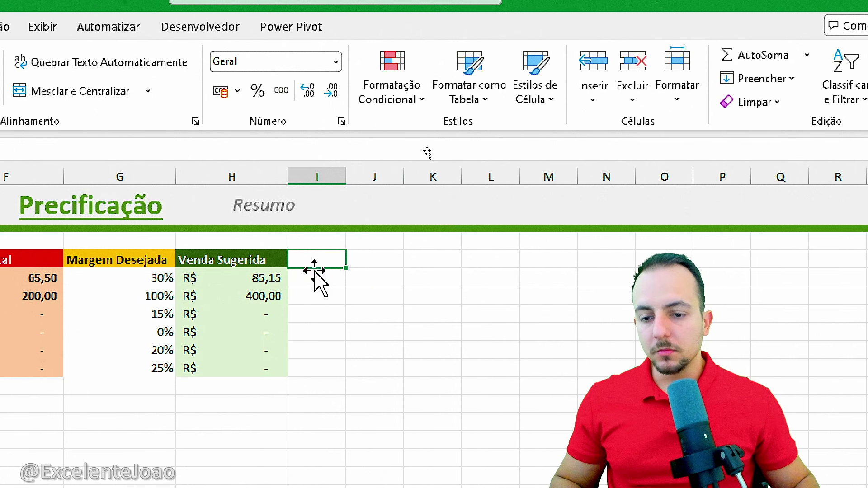
click(322, 167)
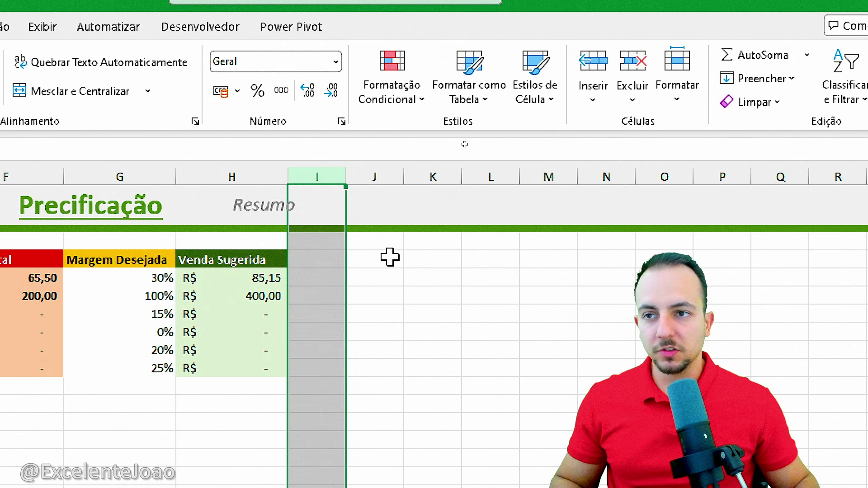
drag(260, 260, 257, 364)
drag(324, 258, 311, 363)
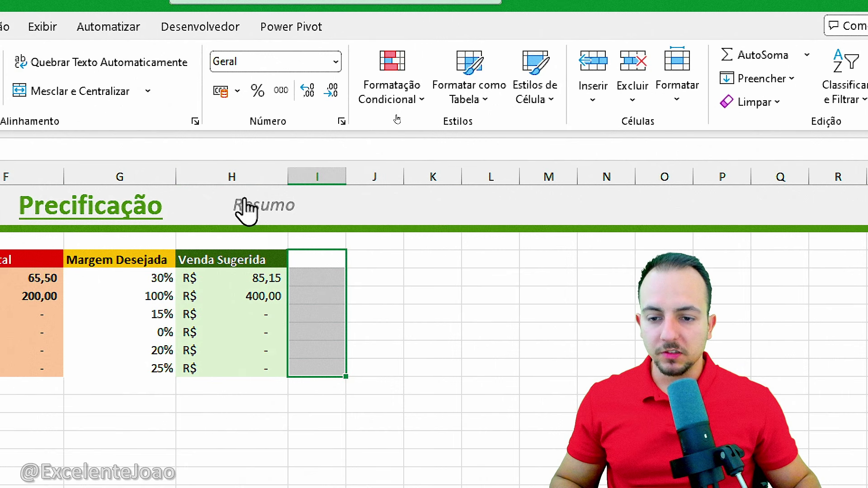
click(324, 257)
text(Ve)
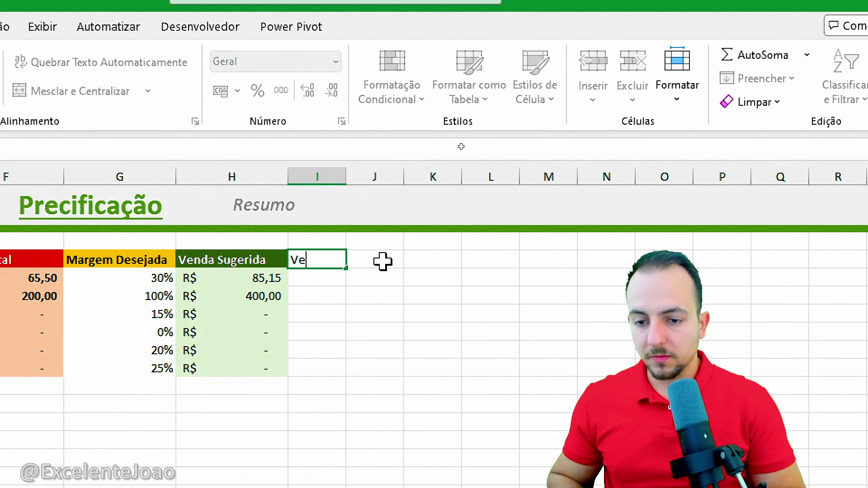
text(nda Real)
key(Return)
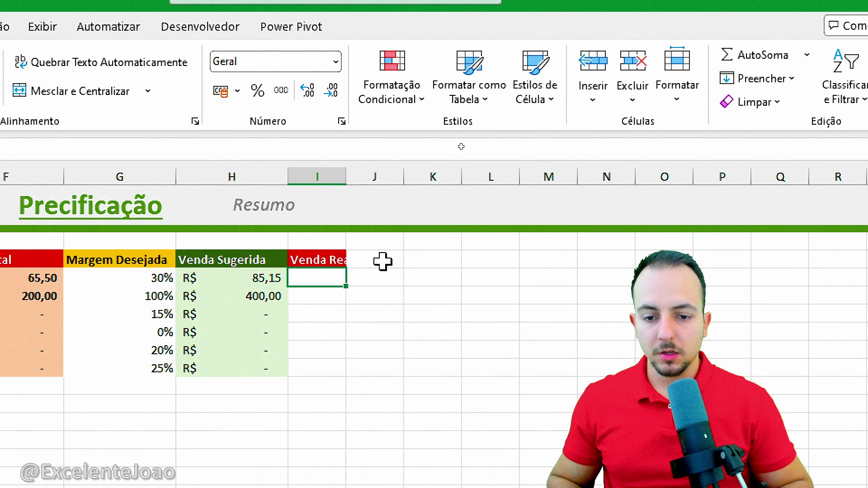
drag(348, 177, 407, 177)
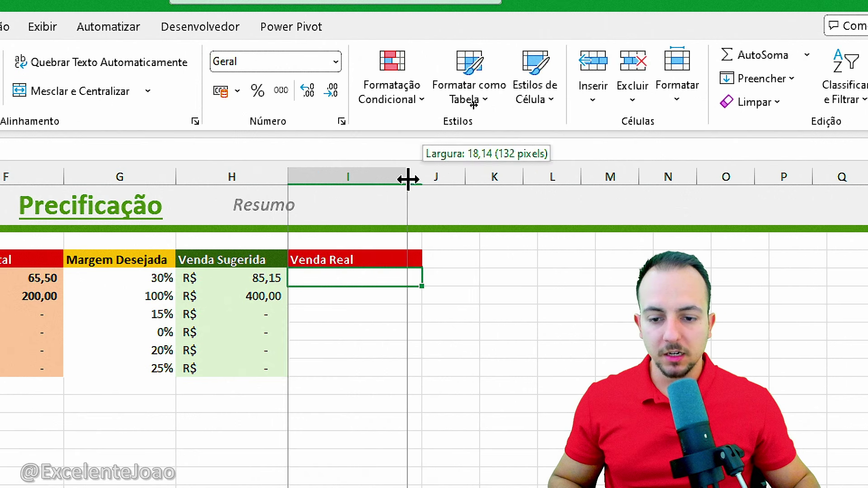
Step: Enter 84,9 as the actual sale price in I5 and apply the R$ accounting format to I5:I10
click(269, 278)
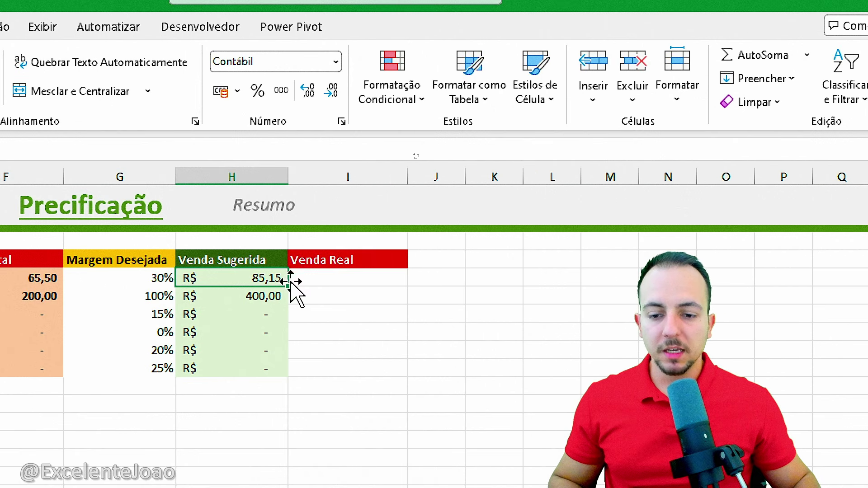
click(317, 280)
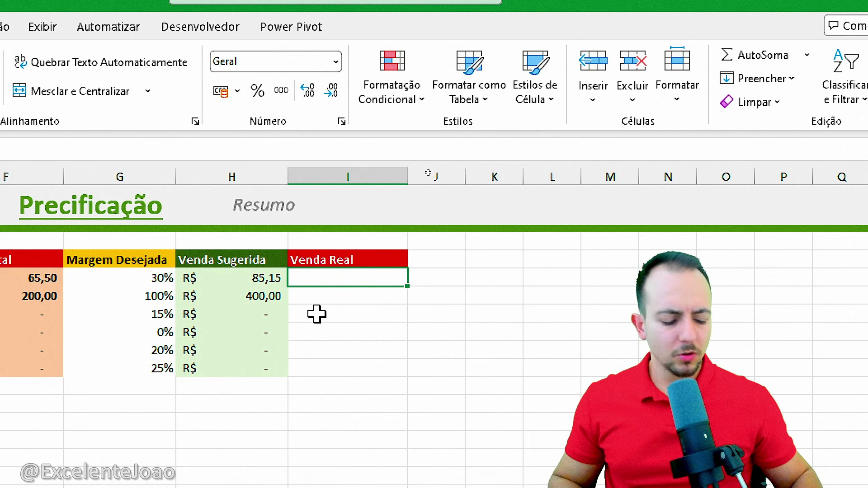
text(84,9)
key(Return)
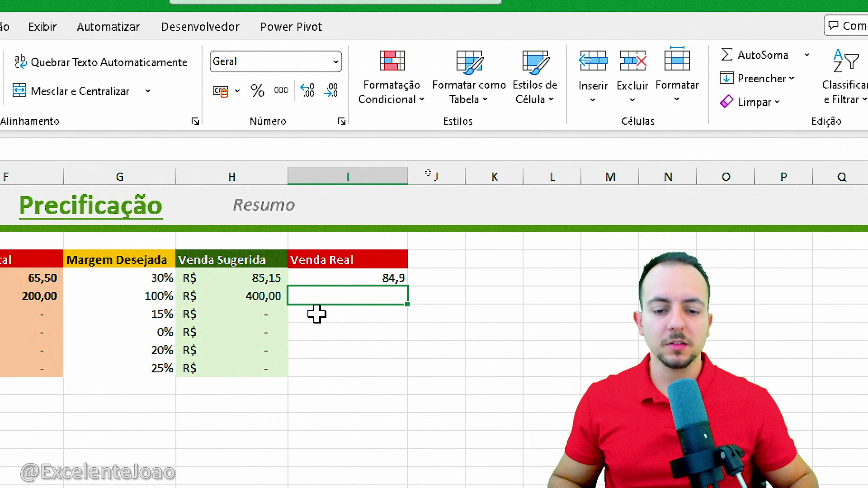
drag(337, 278, 330, 369)
click(220, 92)
Step: Fill the Venda Real header I4 with the gold theme colour and use black text
click(335, 259)
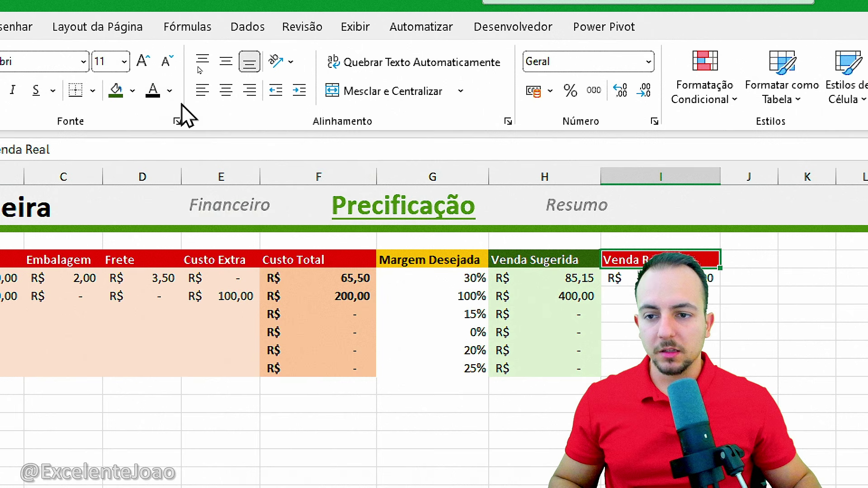
click(132, 90)
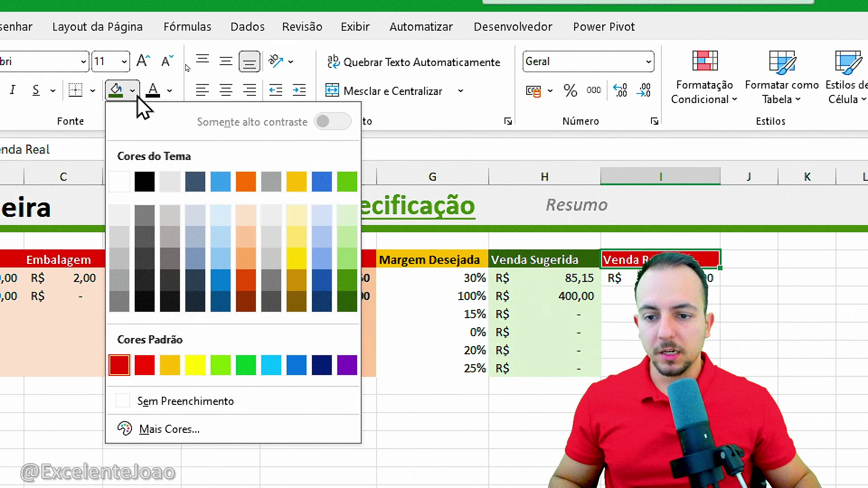
click(298, 182)
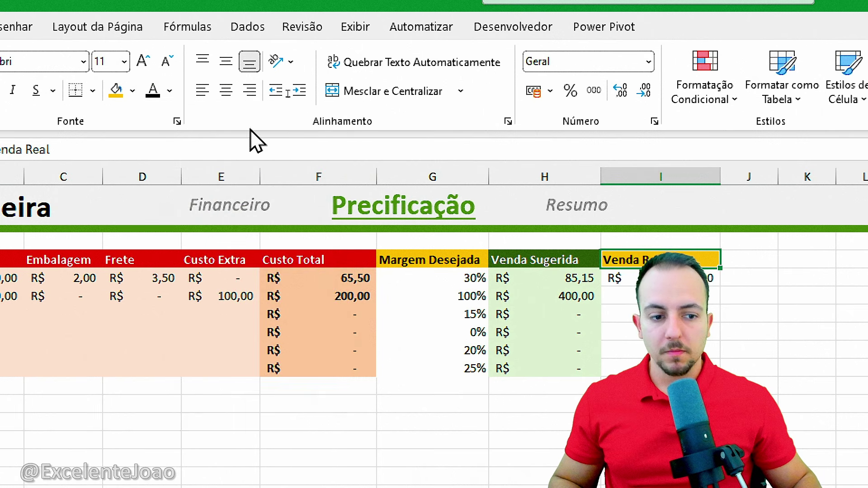
click(693, 278)
drag(367, 276, 357, 370)
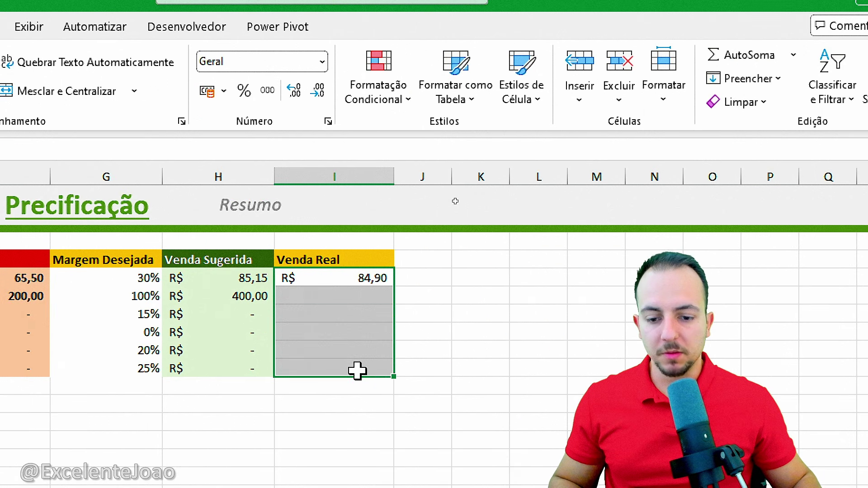
Step: Add the headers Margem Real in J4 and Status in K4, and widen columns J and K to fit
click(438, 257)
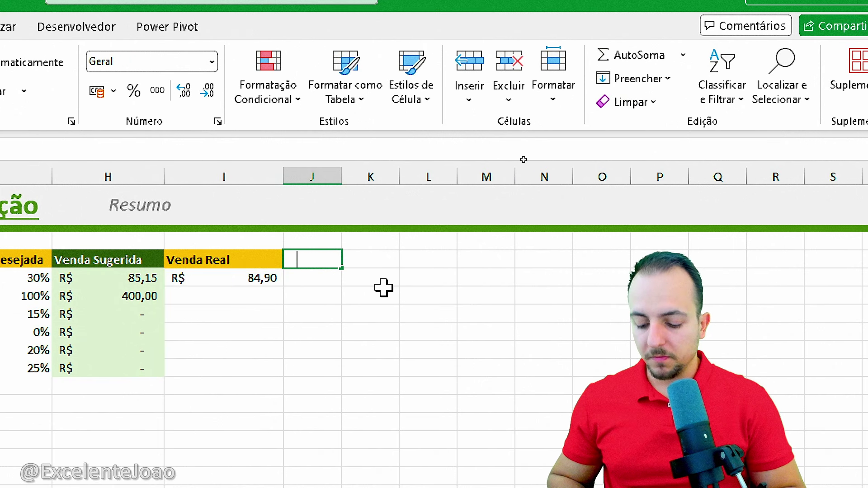
text(Margem Real)
key(Tab)
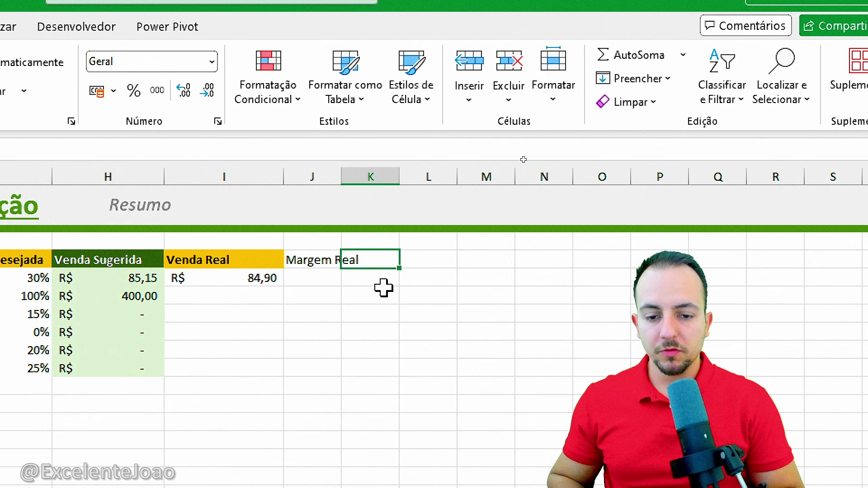
text(Status)
key(Return)
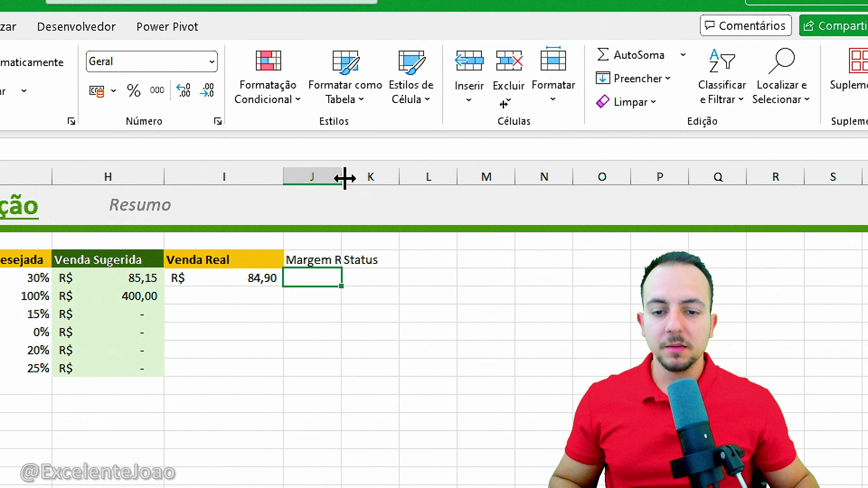
drag(342, 177, 394, 179)
drag(447, 172, 487, 173)
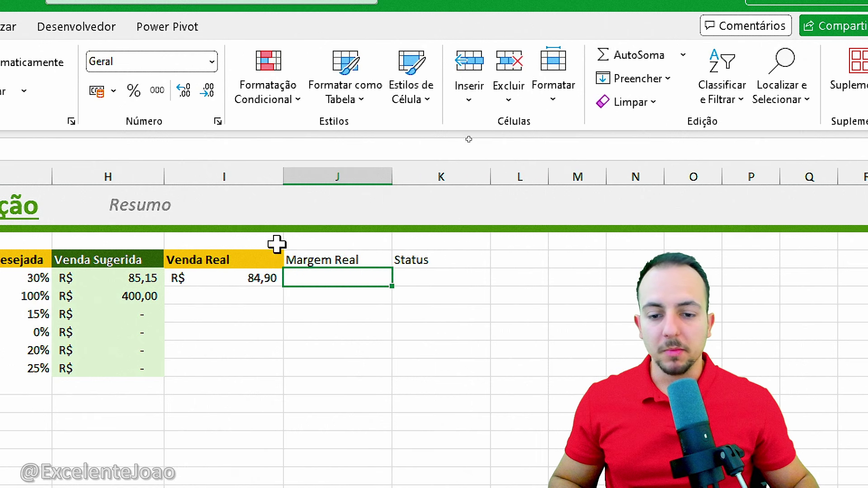
drag(434, 282, 445, 363)
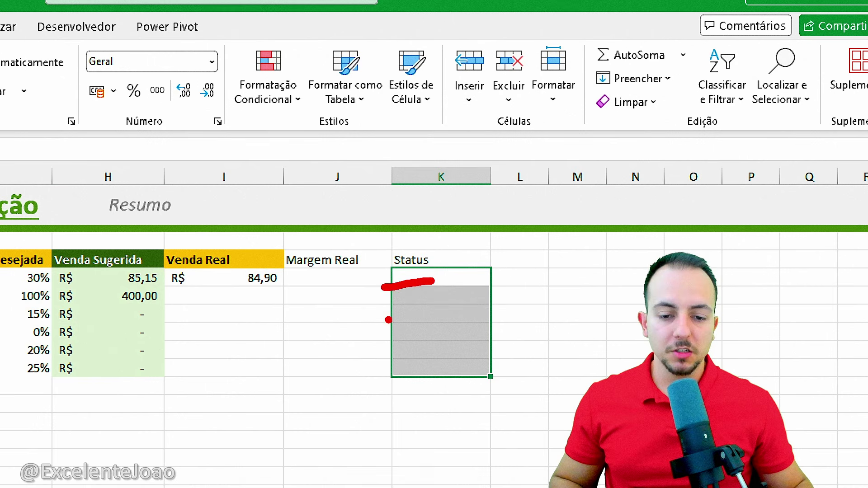
drag(389, 319, 426, 317)
drag(404, 349, 476, 363)
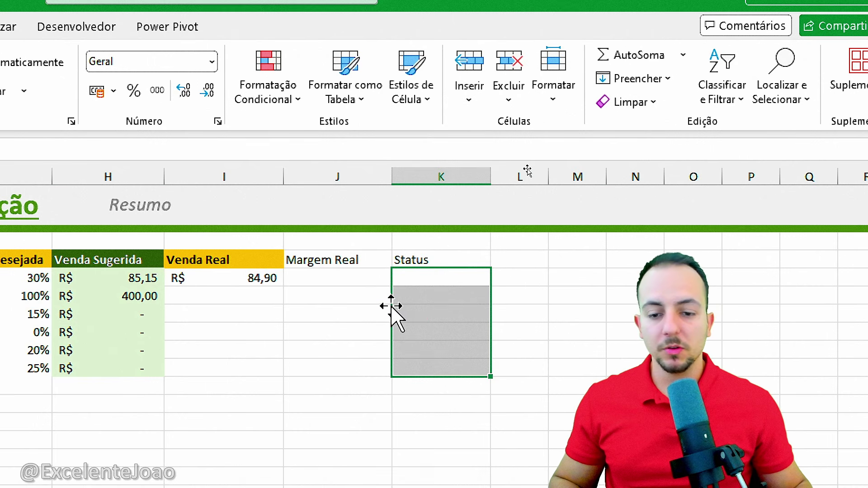
Step: Format the Margem Real and Status headers J4:K4 with black fill and white text
click(364, 261)
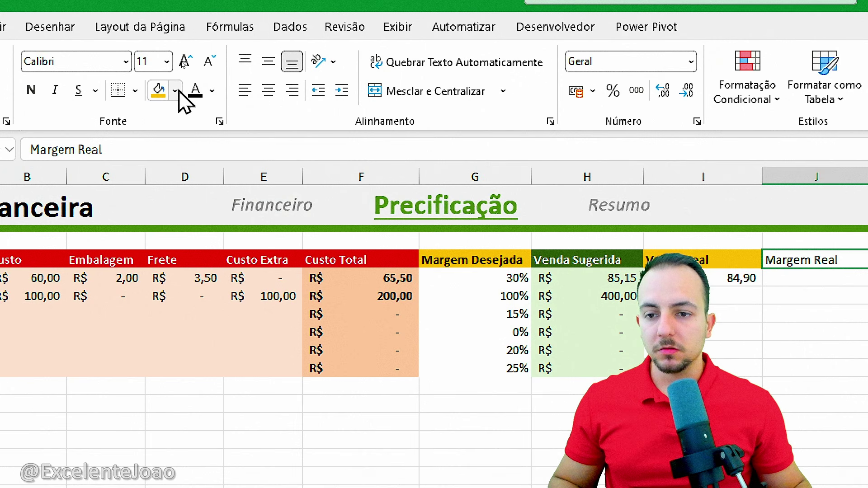
click(178, 91)
click(775, 236)
drag(467, 263, 508, 264)
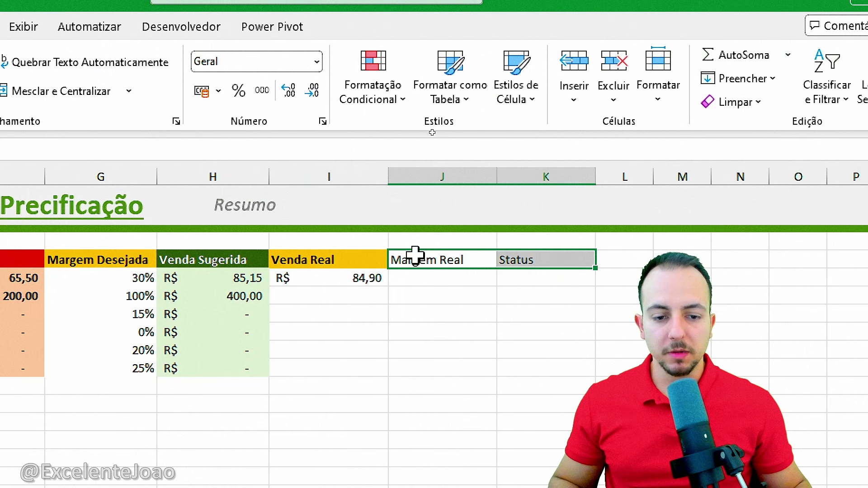
click(109, 92)
click(119, 181)
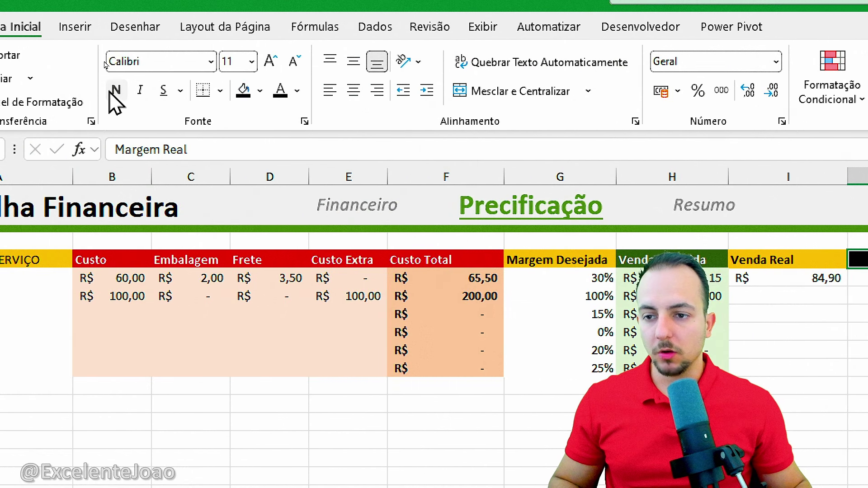
click(296, 91)
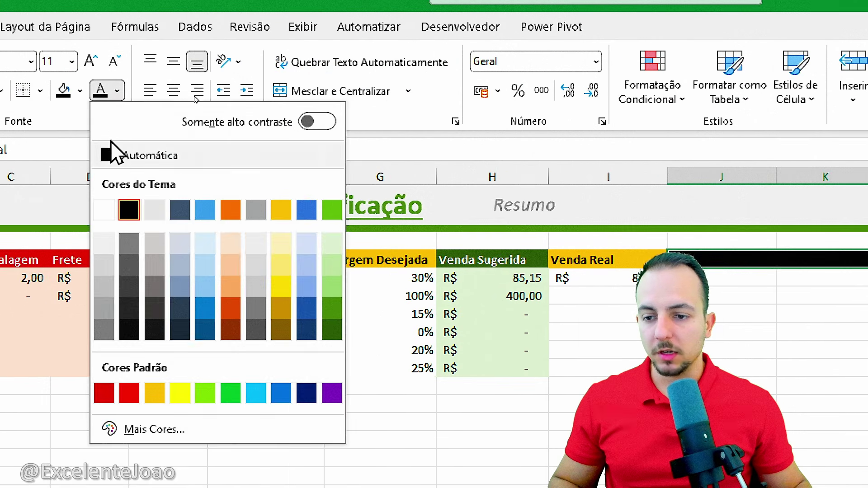
click(104, 210)
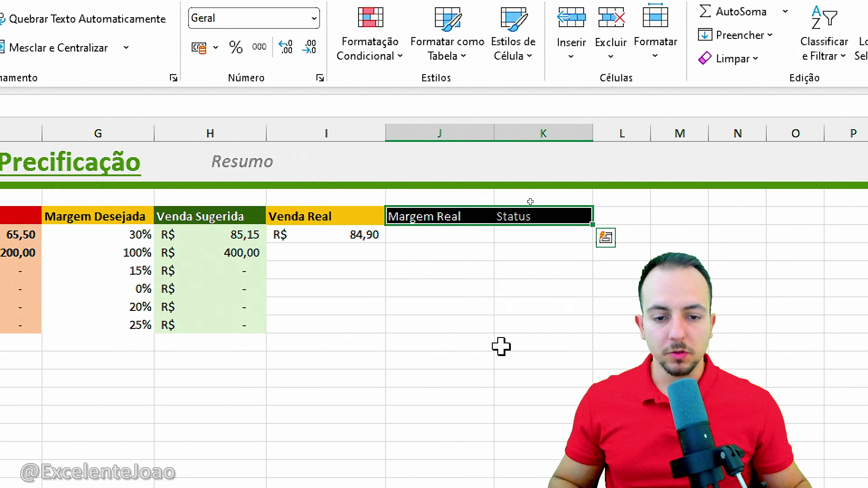
Step: Enter the formula =I5/F5 in J5 to divide the actual sale price by total cost, and format it as a percentage
click(448, 230)
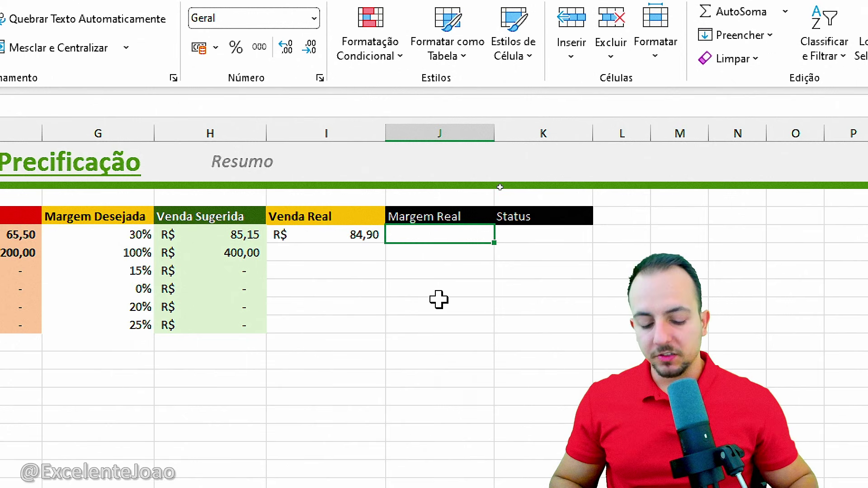
text(=)
click(317, 234)
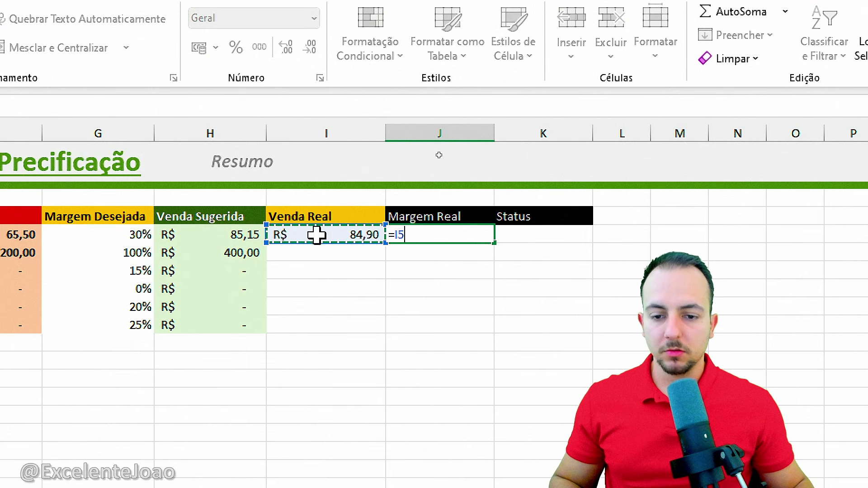
text(/)
click(24, 235)
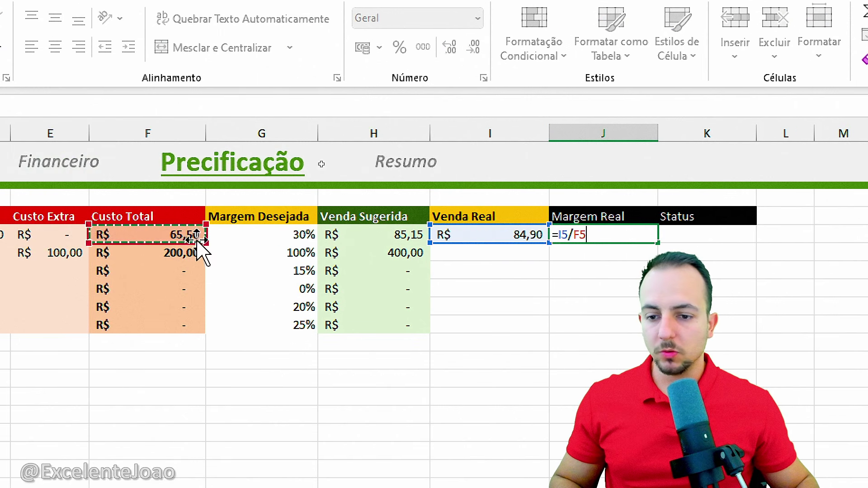
key(Return)
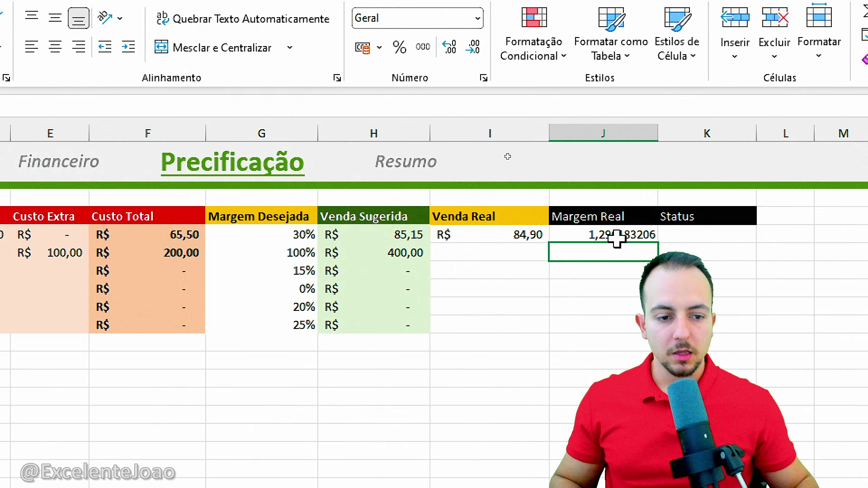
click(618, 236)
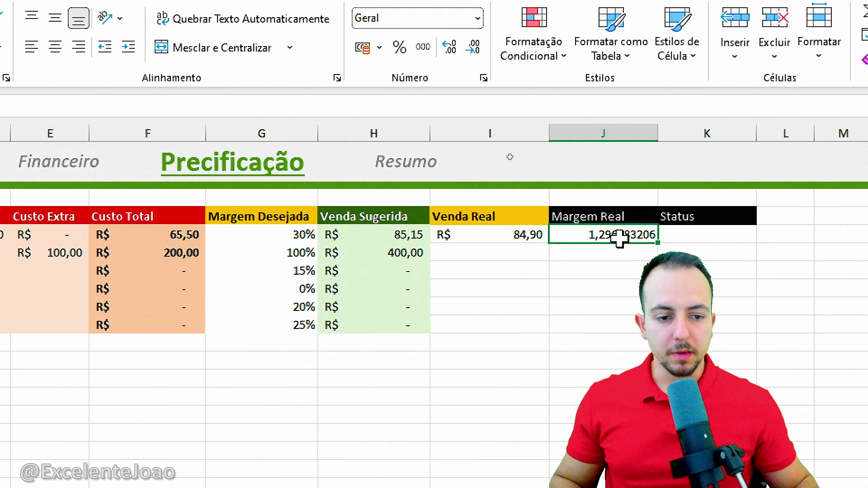
click(399, 48)
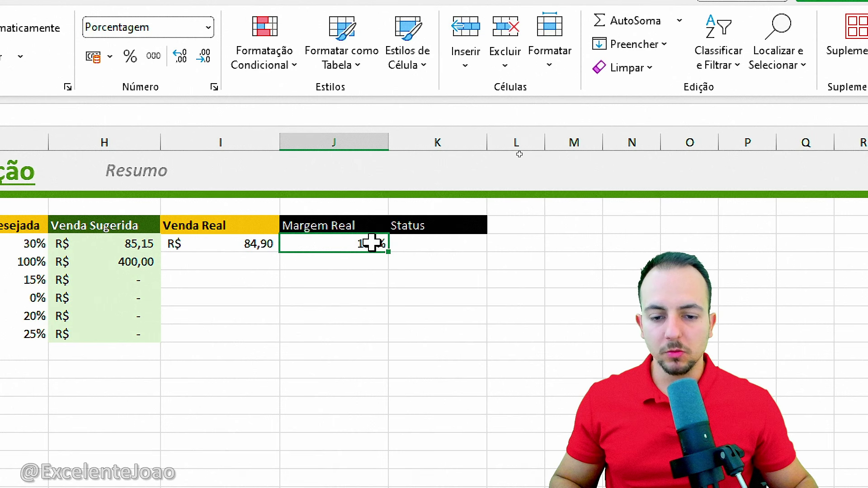
Step: Change the J5 formula to =I5/F5-1, show two decimal places, and copy it down through J10
text(=I5/F5-1)
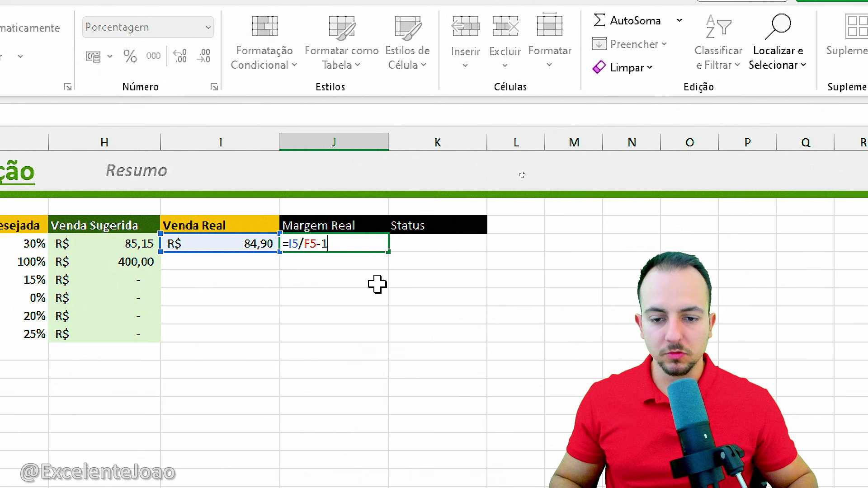
key(Return)
click(354, 246)
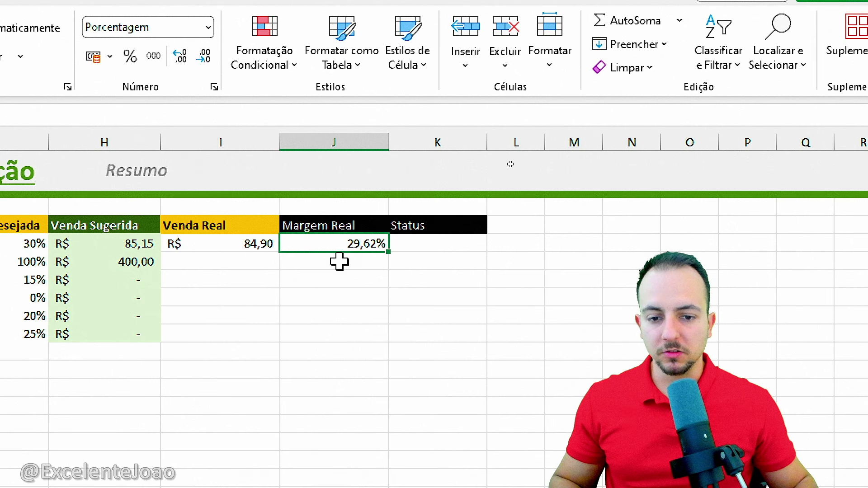
drag(390, 256, 373, 344)
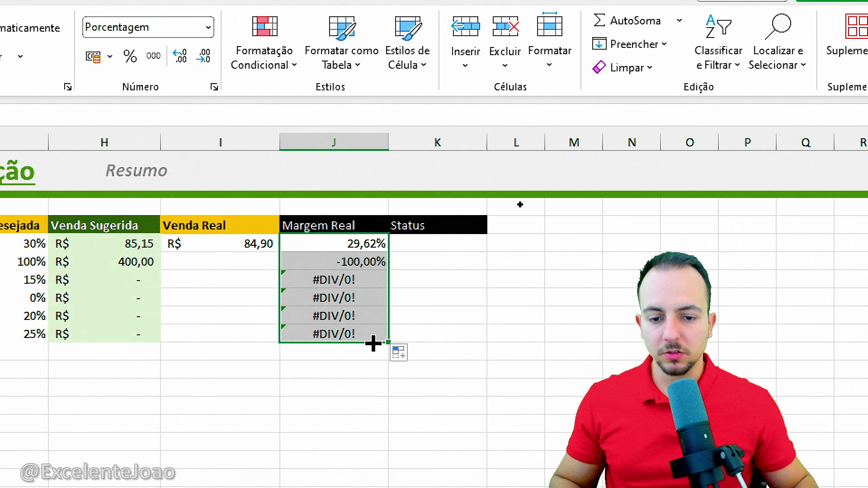
click(339, 363)
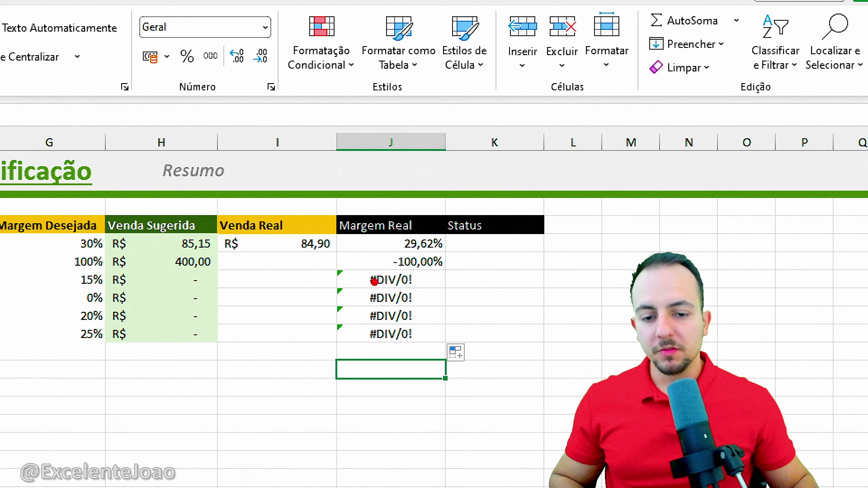
mouse_move(380, 267)
mouse_down()
mouse_move(346, 310)
mouse_move(376, 261)
mouse_up()
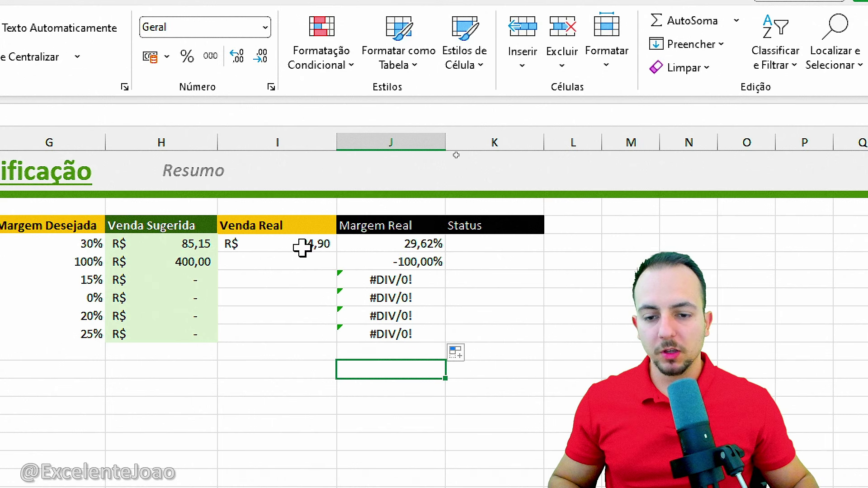
Step: Enter 400 as the Venda Real value for Serviço 01 in I6
drag(302, 260, 304, 332)
click(301, 266)
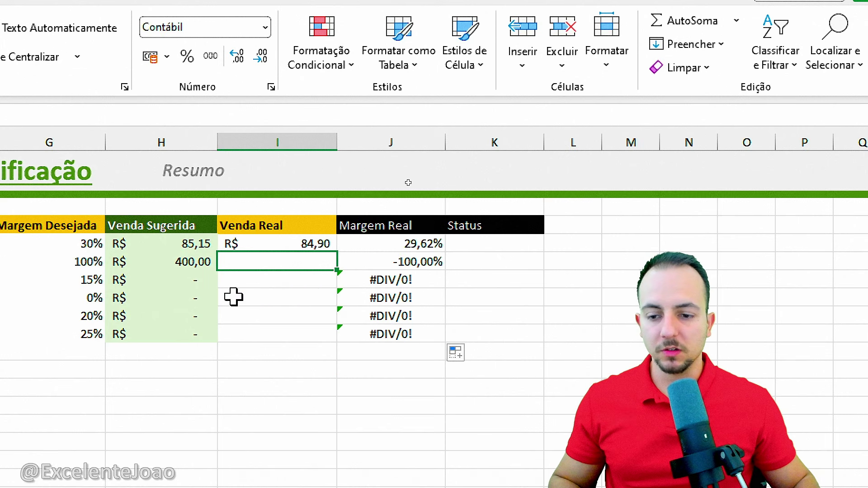
click(195, 260)
click(250, 262)
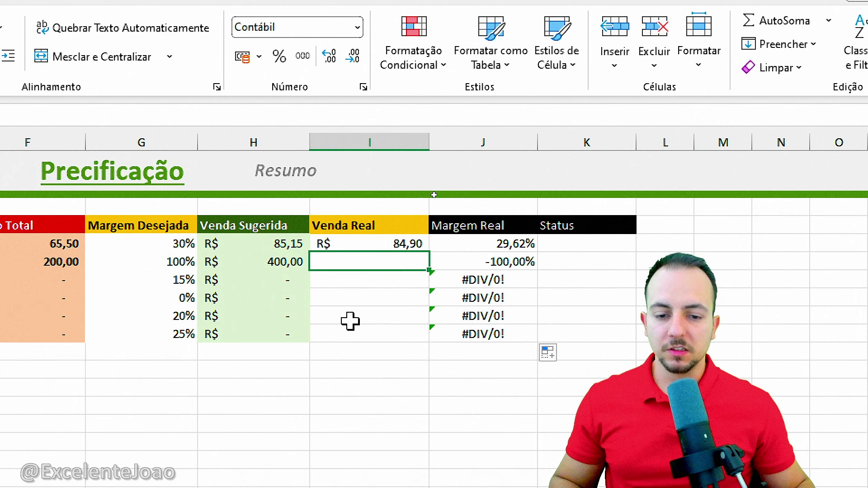
text(400)
key(Return)
click(340, 369)
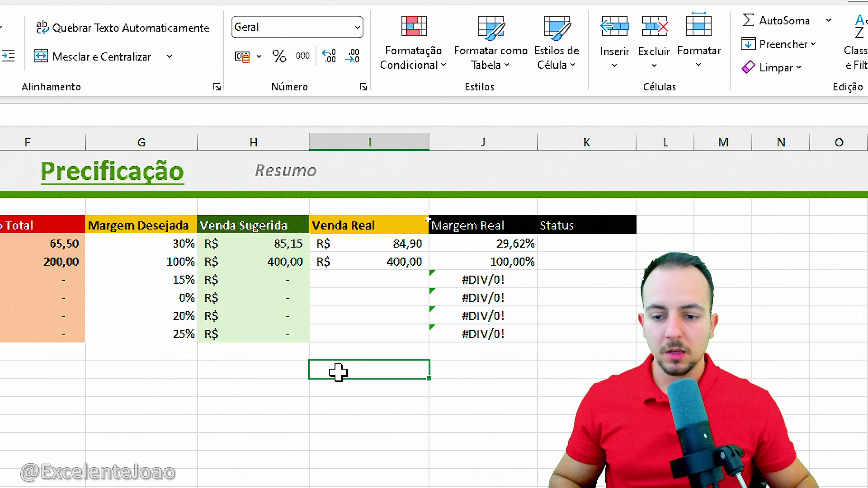
mouse_move(211, 237)
mouse_down()
mouse_move(260, 254)
mouse_move(262, 263)
mouse_move(520, 289)
mouse_up()
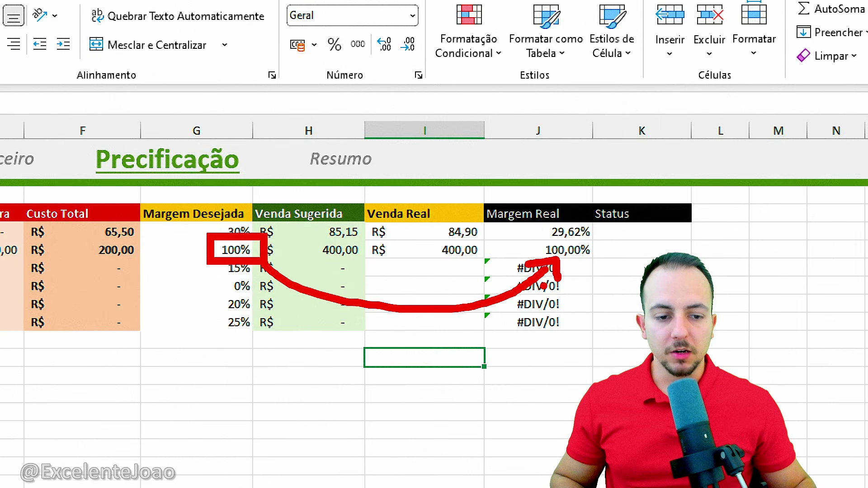
key(ctrl+z)
key(ctrl+z)
key(ctrl+z)
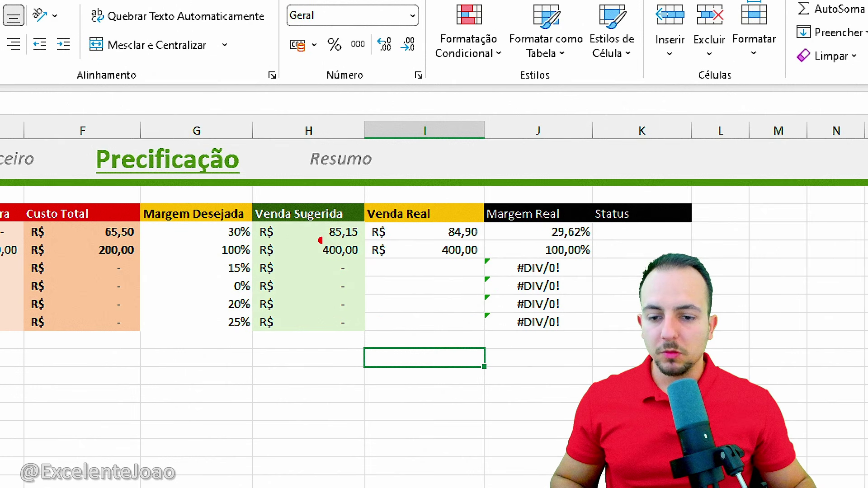
drag(459, 218, 452, 223)
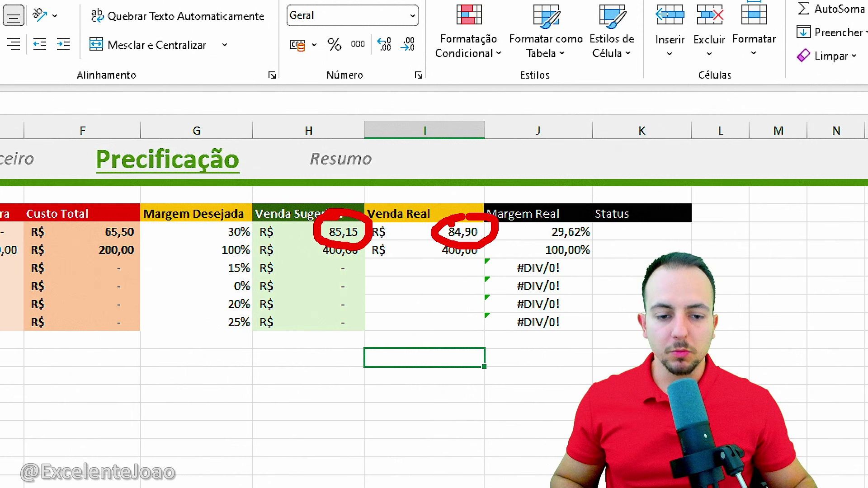
key(ctrl+z)
key(ctrl+z)
mouse_move(243, 219)
mouse_down()
mouse_move(252, 206)
mouse_move(398, 173)
mouse_move(535, 226)
mouse_move(581, 223)
mouse_up()
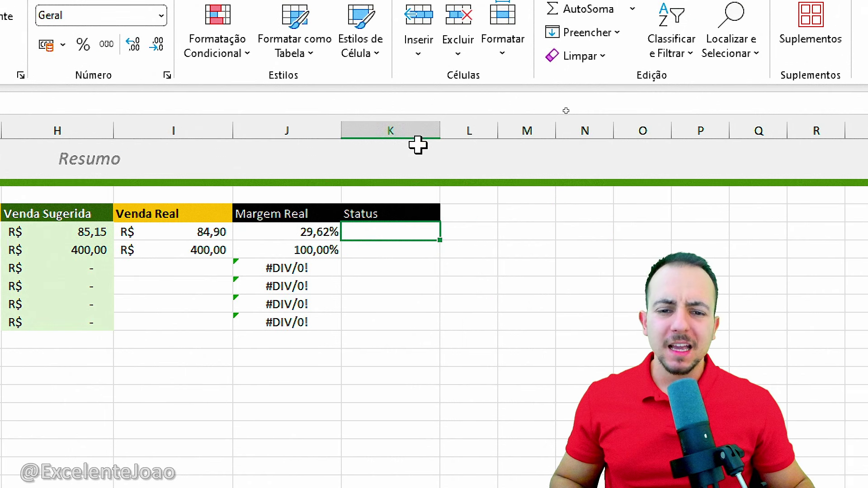
Step: Delete the whole Status column K from the Precificação sheet
click(410, 130)
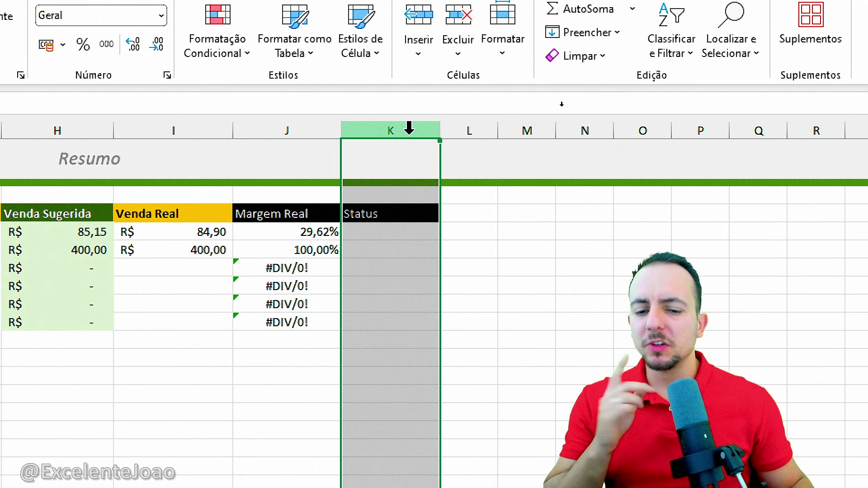
right_click(409, 128)
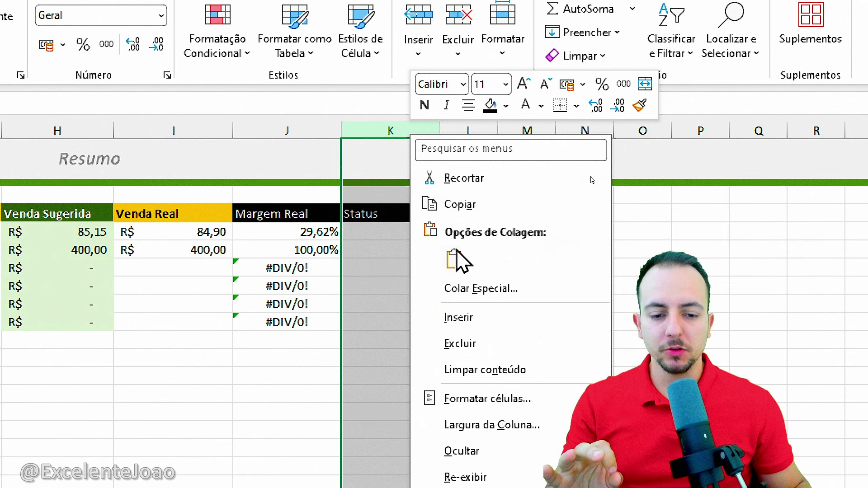
click(493, 346)
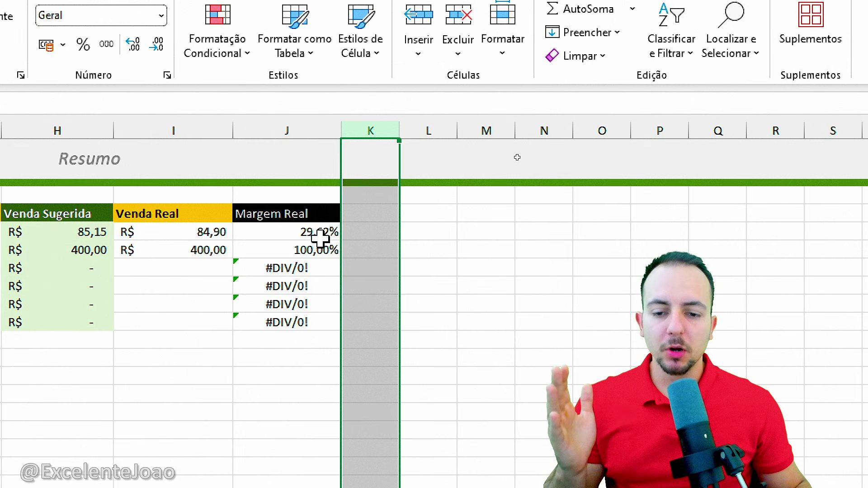
Step: Apply the green-yellow-red color scale conditional formatting to the Margem Real values J5:J10
drag(318, 232, 323, 316)
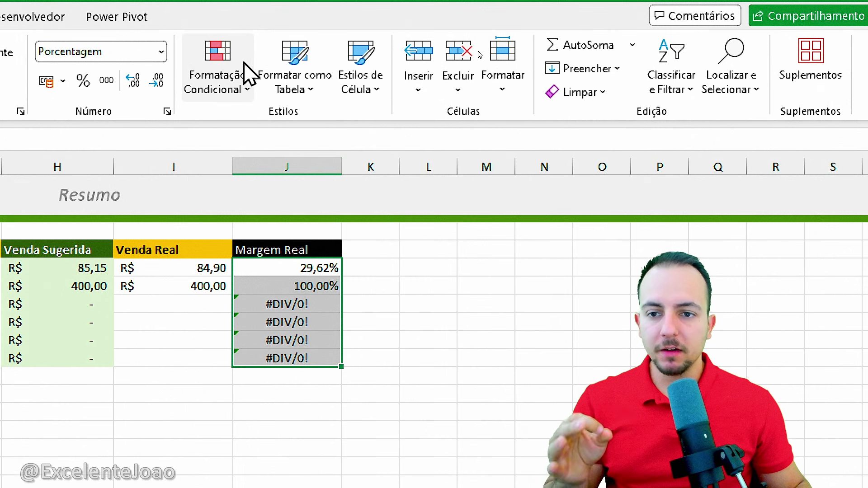
click(222, 53)
mouse_move(327, 241)
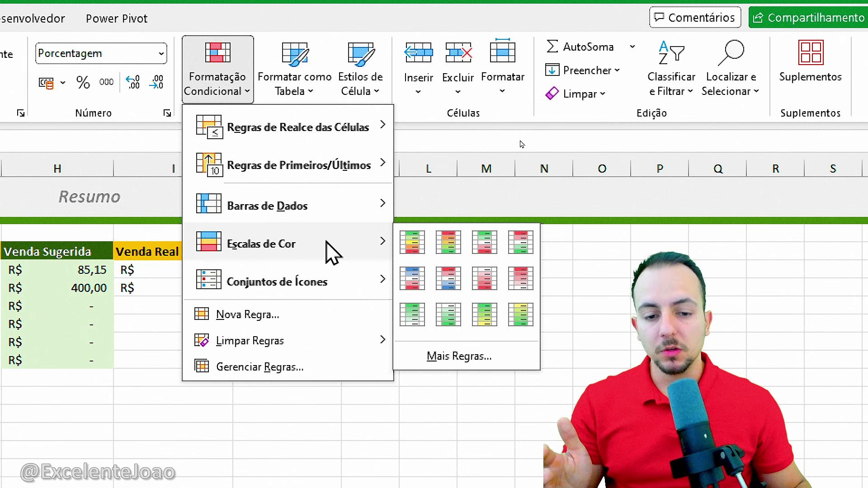
click(411, 245)
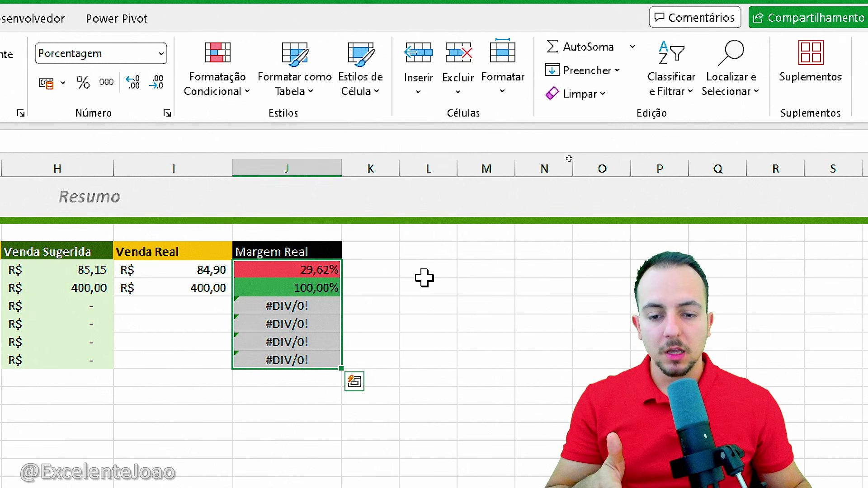
click(421, 271)
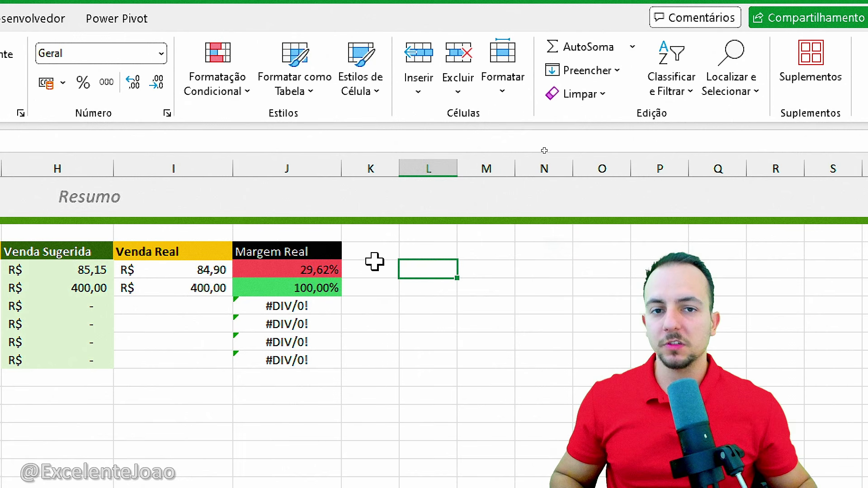
mouse_move(284, 329)
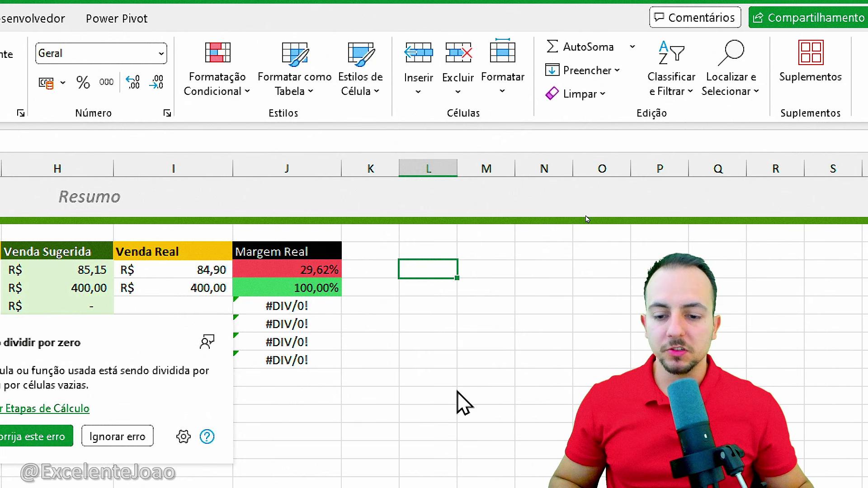
click(364, 410)
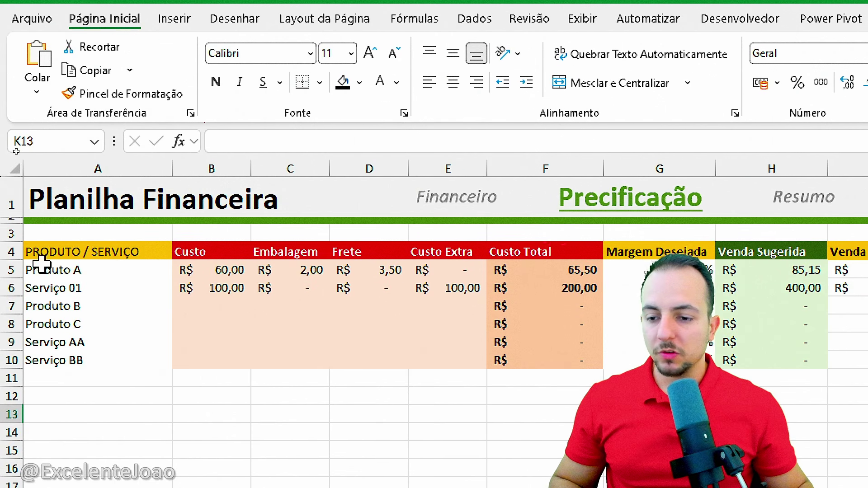
Step: Convert the pricing range A4:J10 into a table with headers
drag(131, 252, 798, 360)
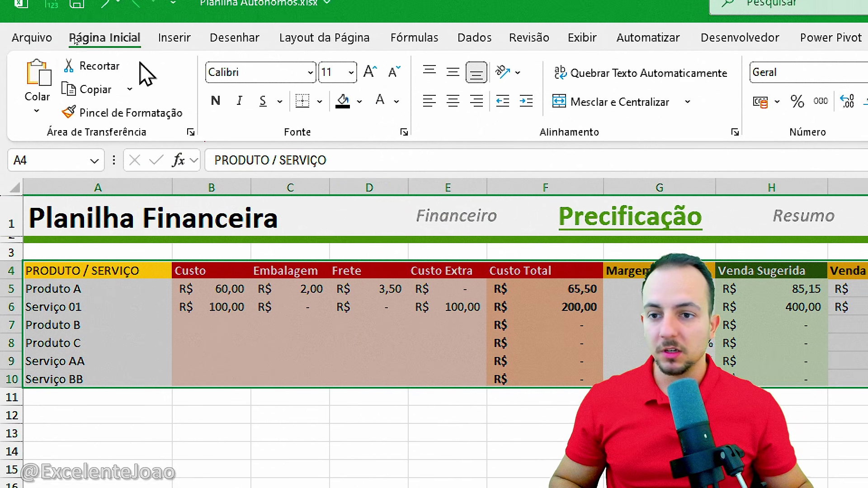
click(174, 20)
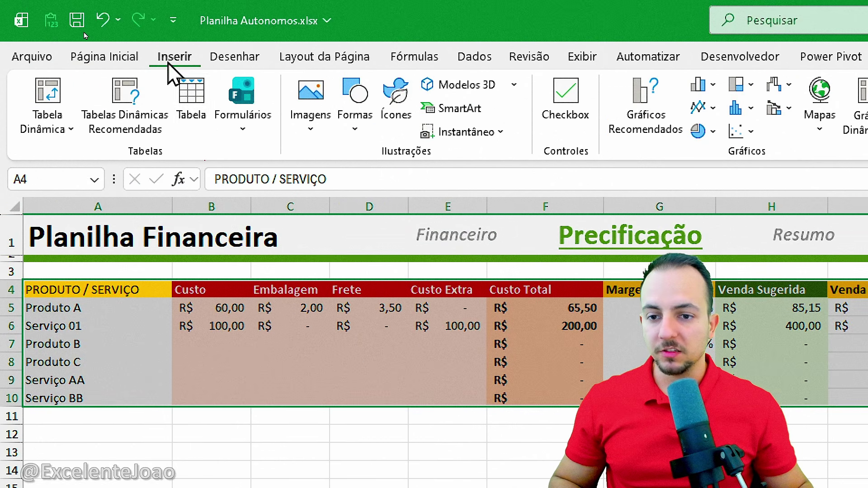
click(200, 113)
click(219, 170)
click(218, 170)
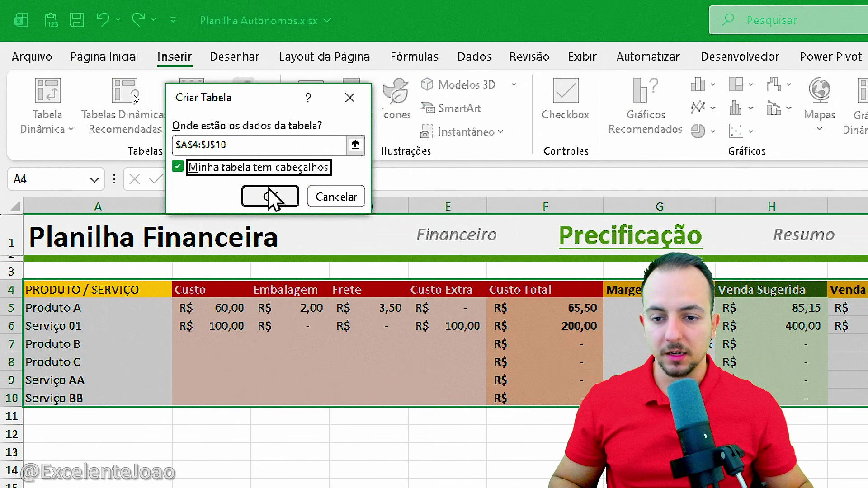
click(270, 196)
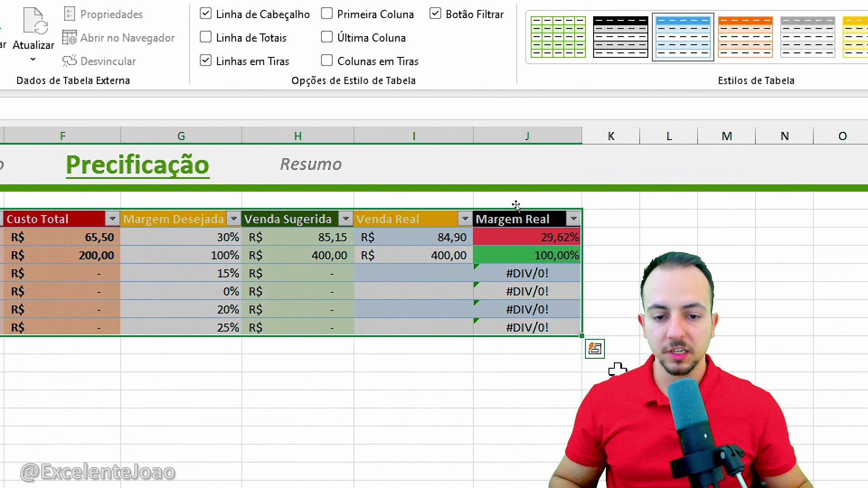
Step: Fill the Venda Real and Margem Real cells I5:J10 with white to cover the table's banded rows
click(441, 269)
drag(432, 238, 473, 326)
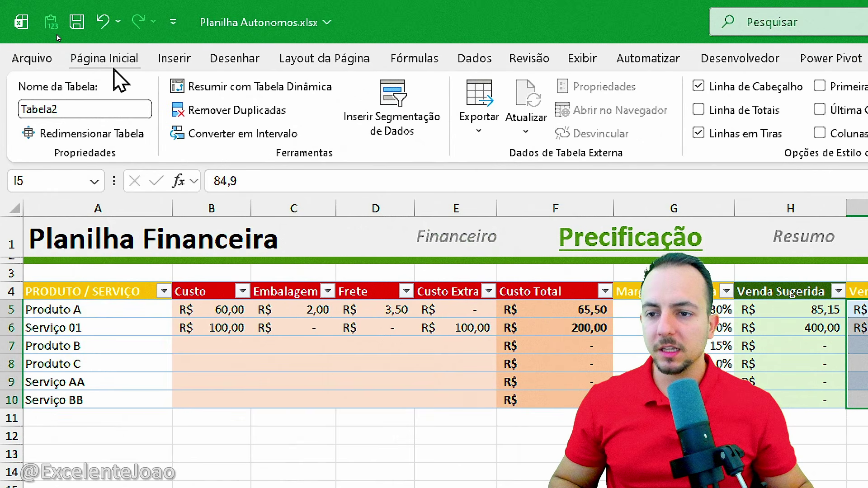
click(104, 57)
click(360, 122)
key(Escape)
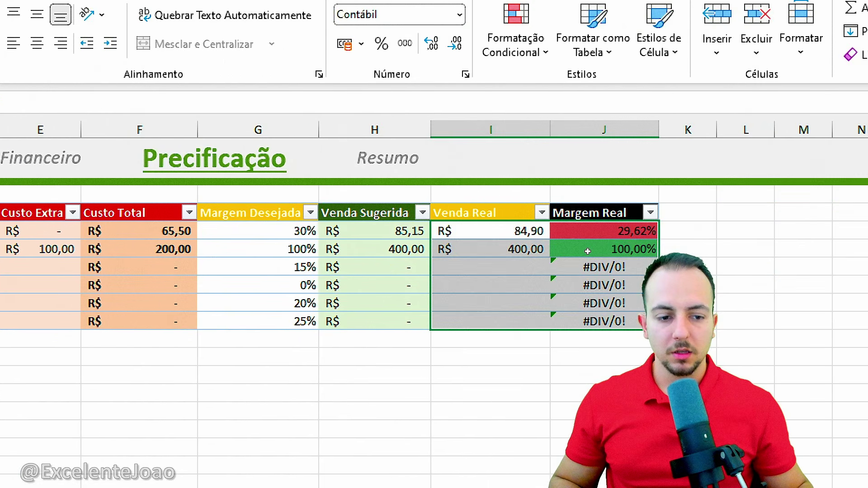
click(745, 394)
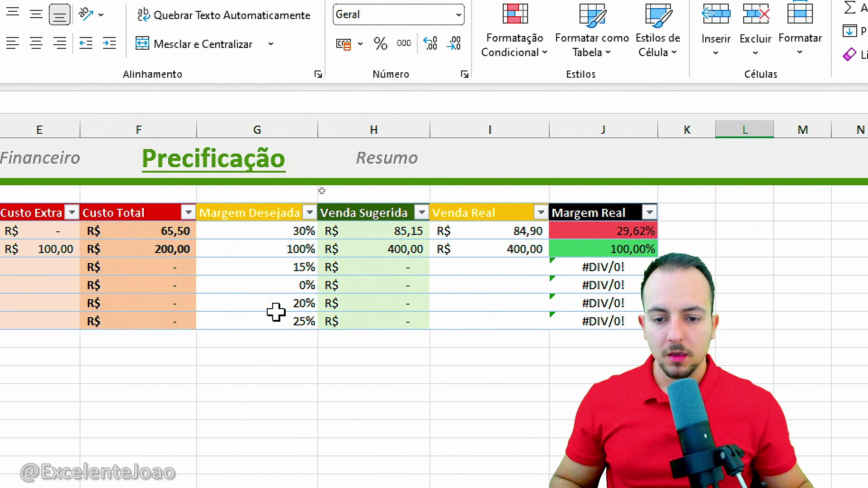
drag(6, 271, 178, 407)
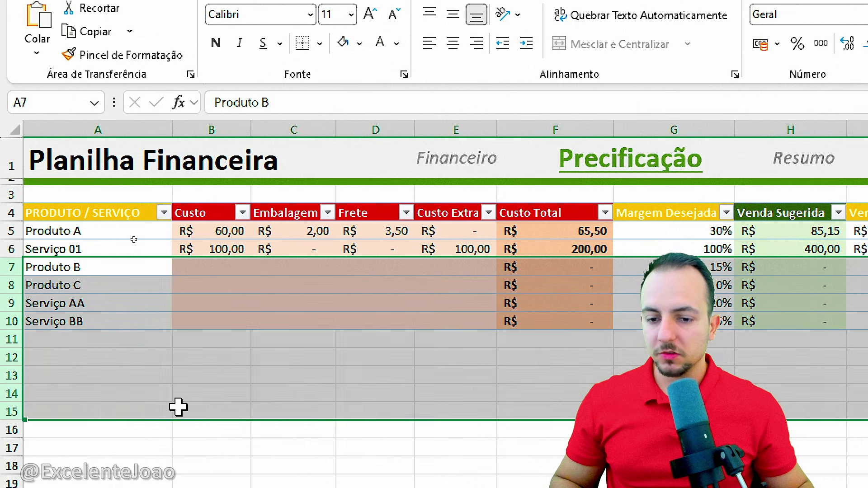
click(179, 407)
key(ctrl+2)
mouse_move(422, 159)
mouse_down()
mouse_move(330, 341)
mouse_move(414, 180)
mouse_up()
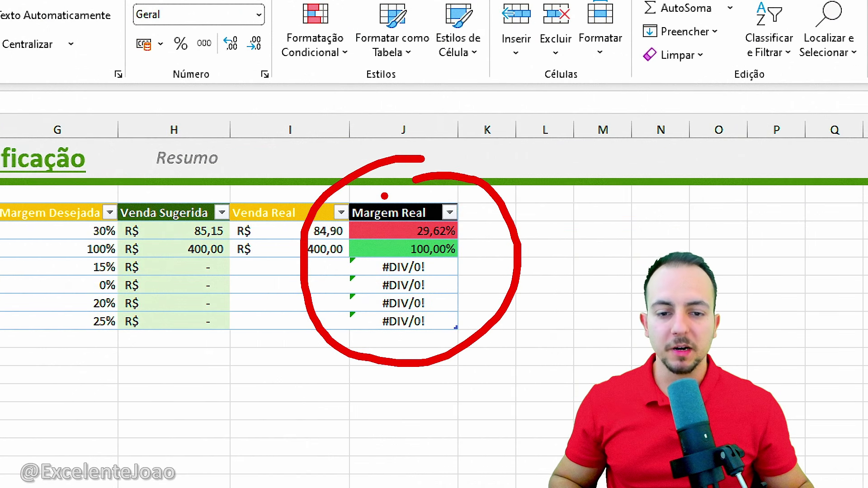
key(Escape)
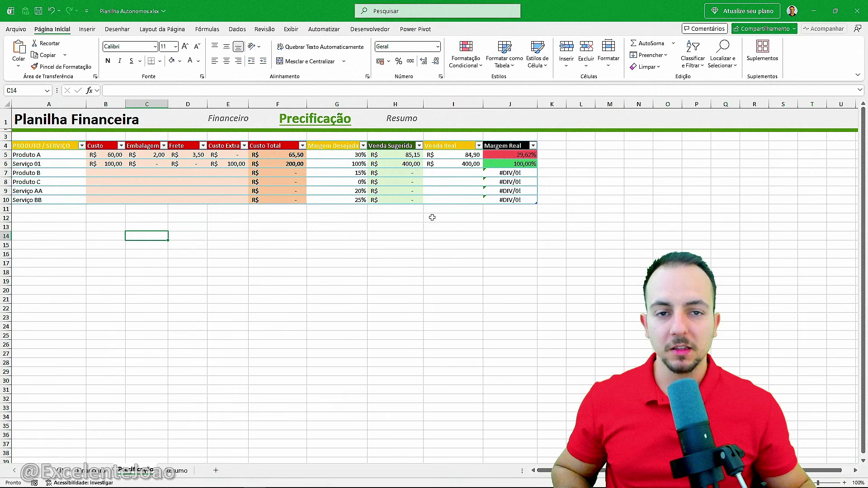
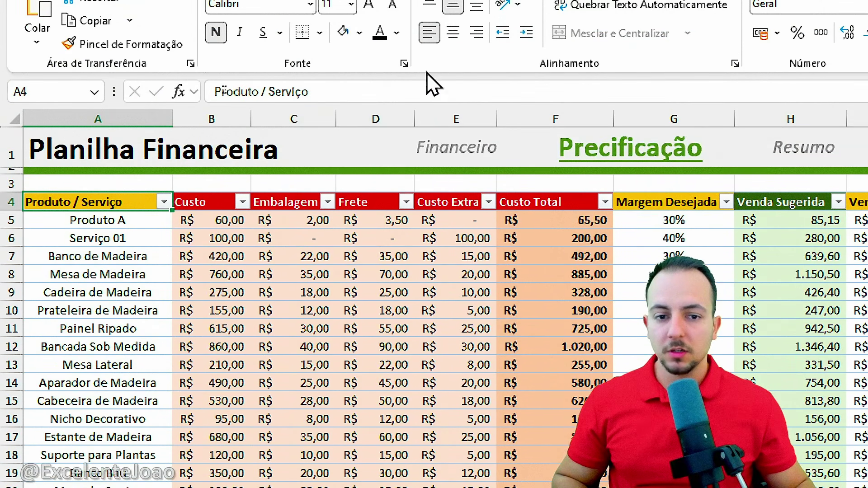
Step: Set up list-type data validation for the Produto/Serviço cells D5:D6 on the Financeiro sheet
click(463, 163)
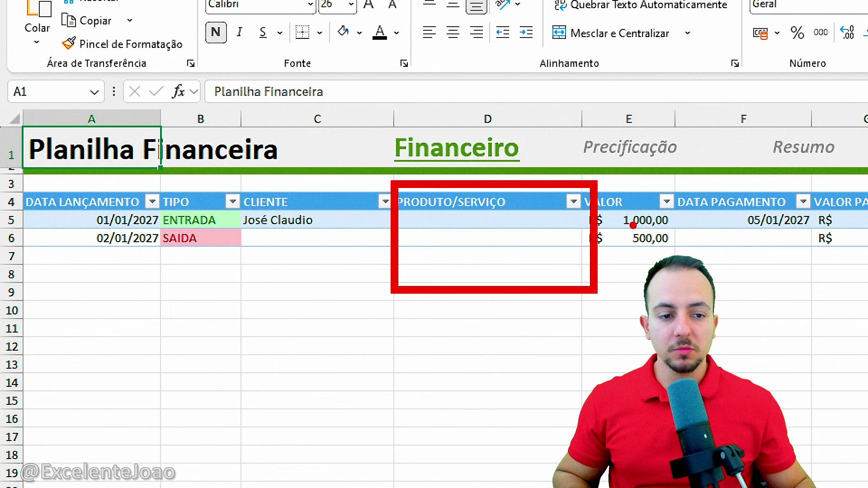
key(Escape)
click(486, 221)
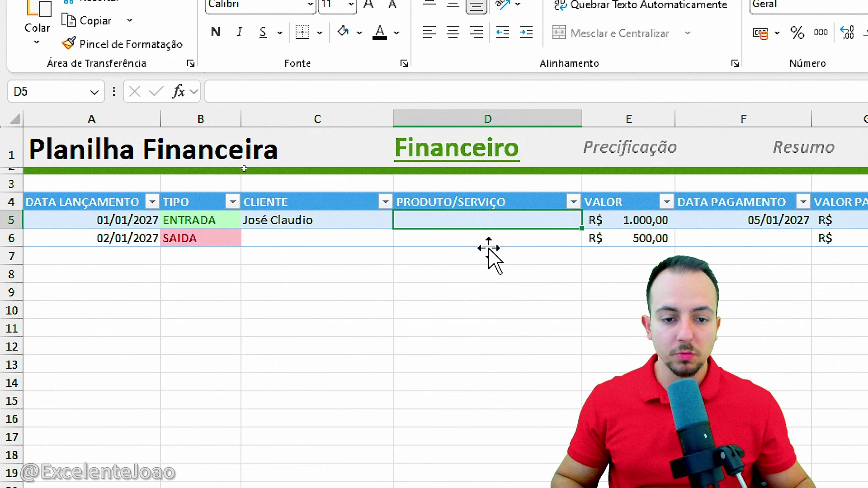
click(493, 238)
mouse_move(495, 223)
mouse_down()
mouse_move(496, 241)
mouse_move(497, 225)
mouse_move(493, 233)
mouse_up()
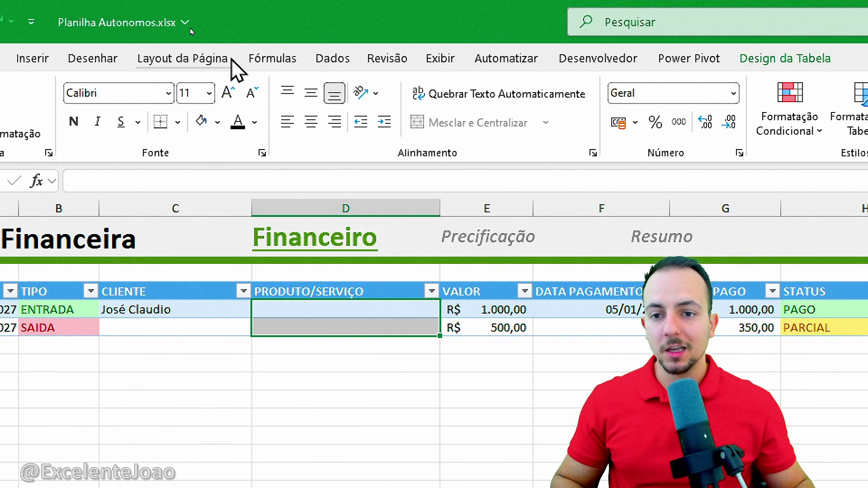
click(325, 58)
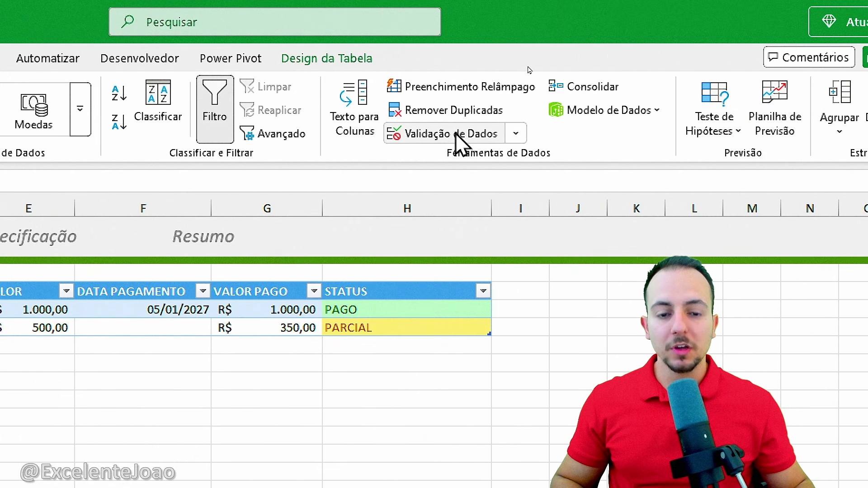
click(456, 134)
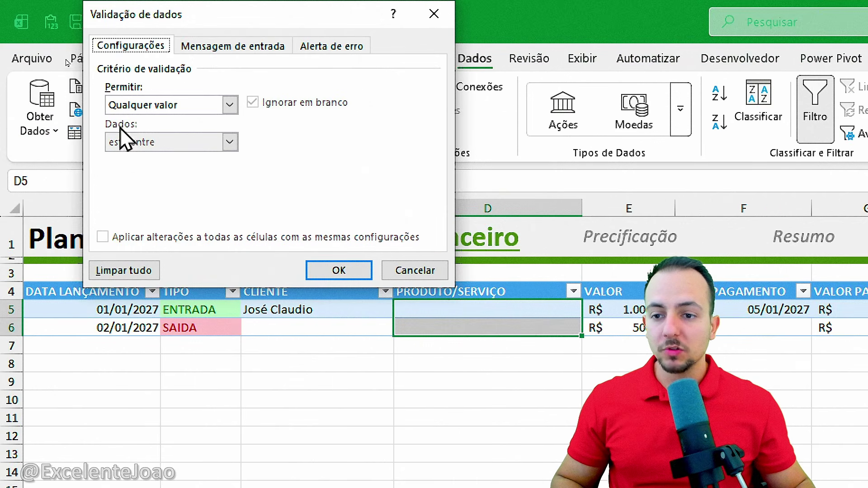
click(172, 105)
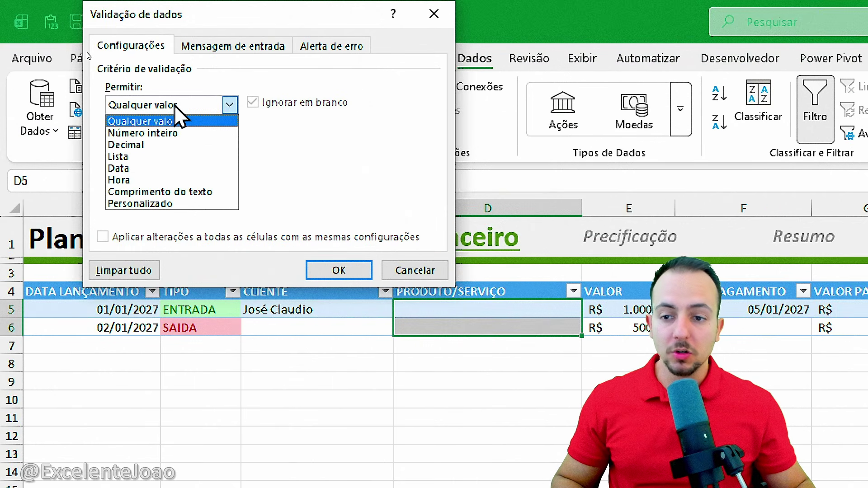
click(175, 156)
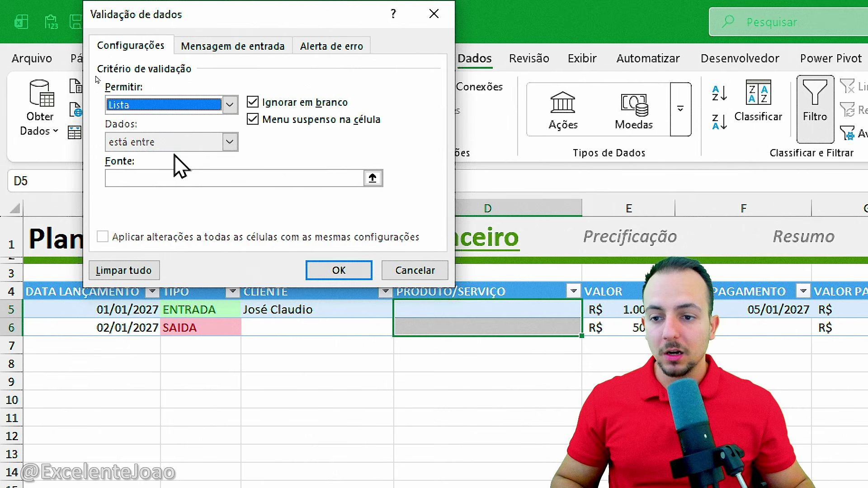
Step: Use Precificação cells A5:A1547 as the validation list's source and apply it
click(373, 177)
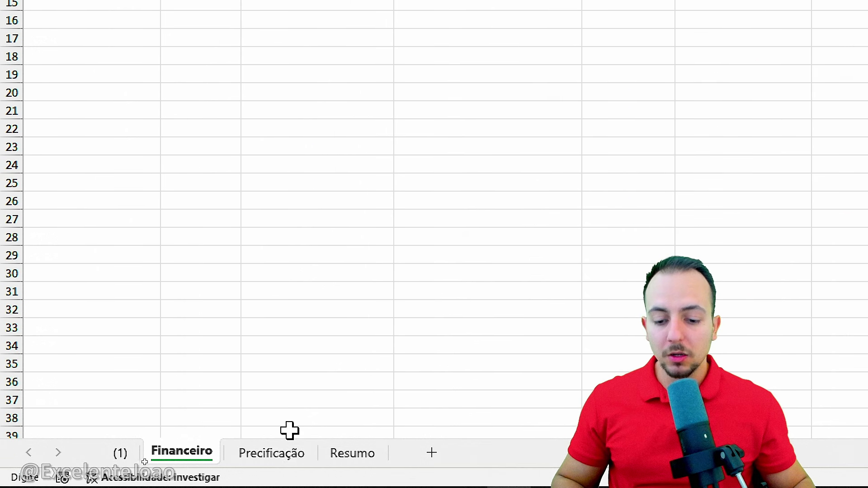
click(285, 457)
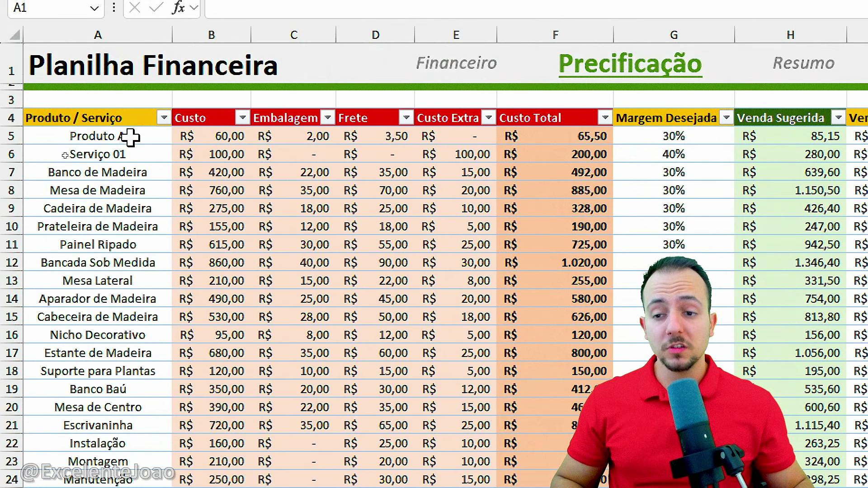
drag(130, 136, 140, 482)
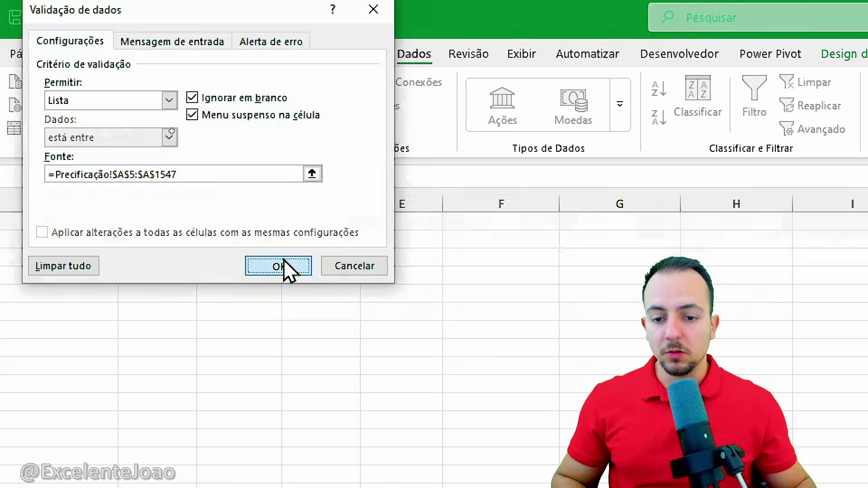
click(283, 262)
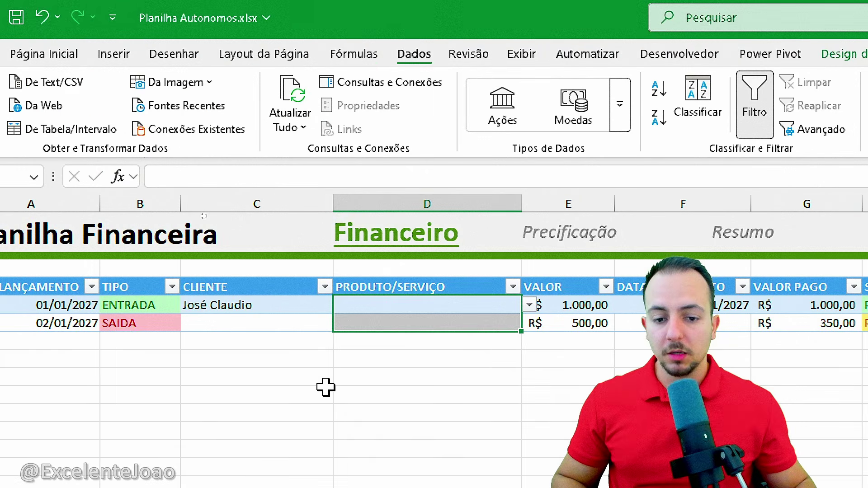
Step: Check the product and service options offered by the drop-down list in cell D5
click(439, 302)
click(529, 304)
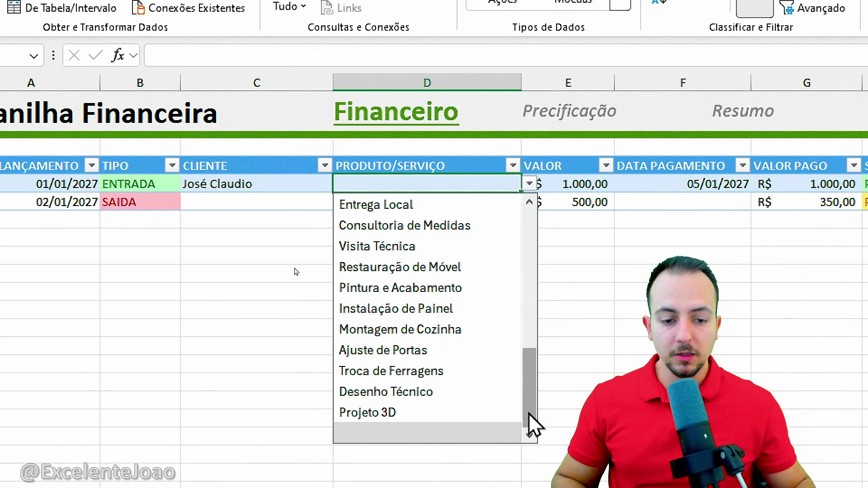
drag(533, 433, 533, 288)
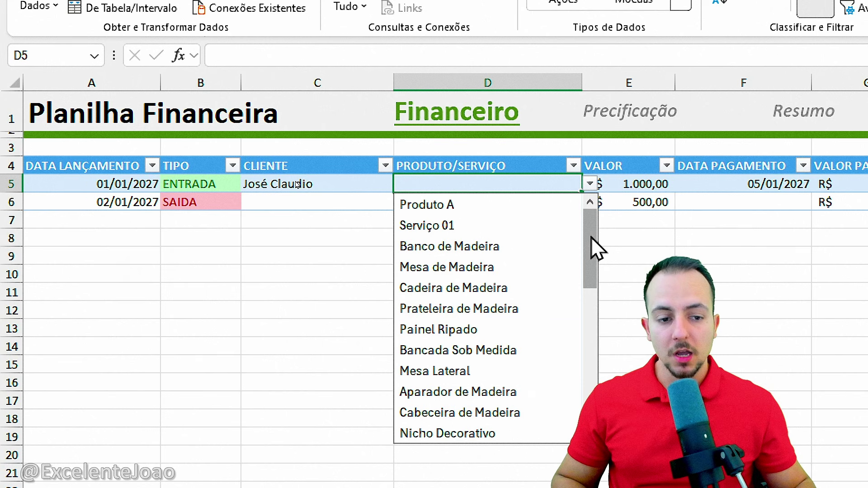
mouse_move(590, 237)
mouse_down()
mouse_move(587, 365)
mouse_move(589, 239)
mouse_up()
click(751, 274)
Step: Review the Precificação and Resumo sheets and the Financeiro entries with their payment dates, paid amounts and statuses
click(641, 120)
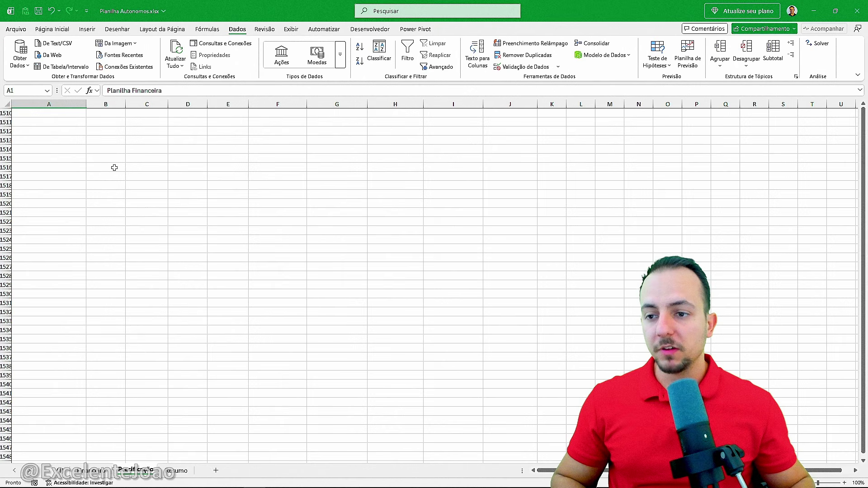
click(124, 473)
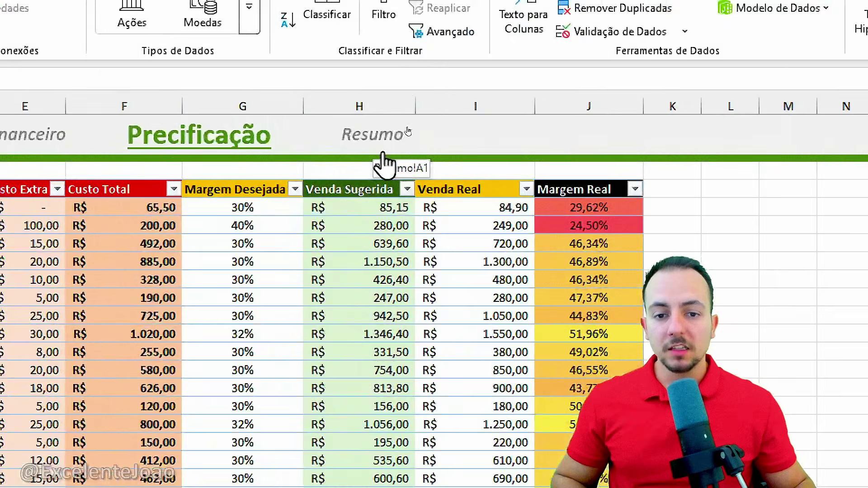
click(402, 119)
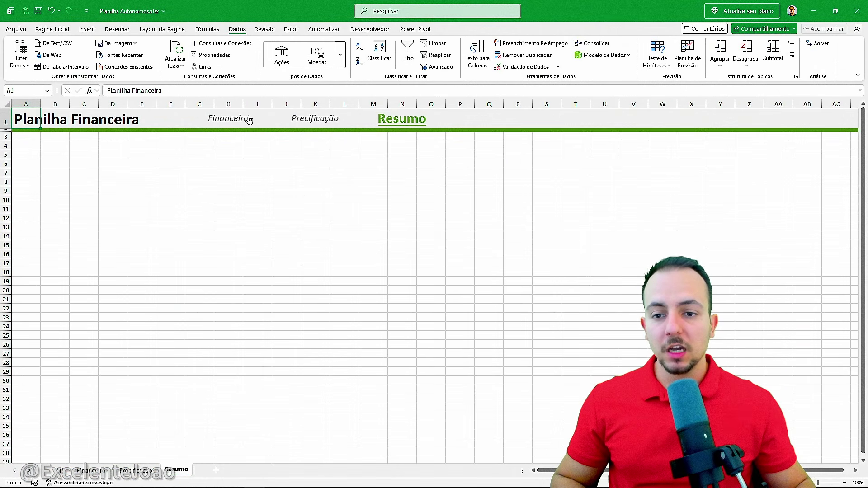
click(248, 120)
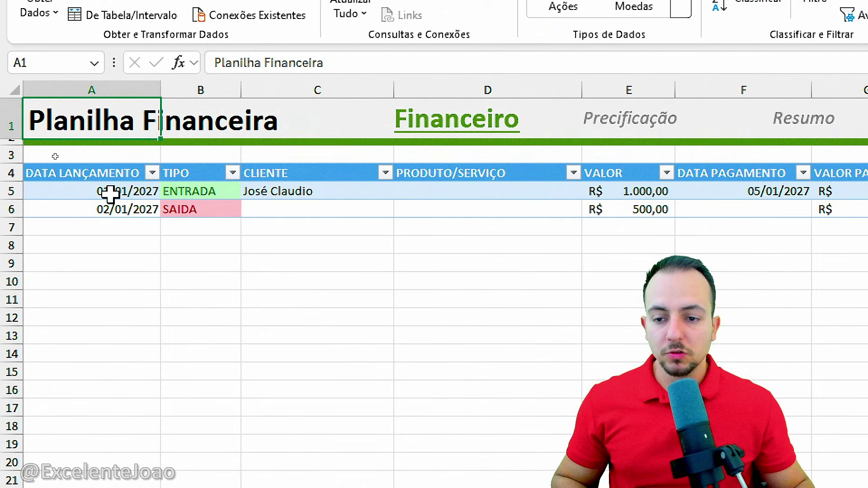
drag(110, 193, 832, 364)
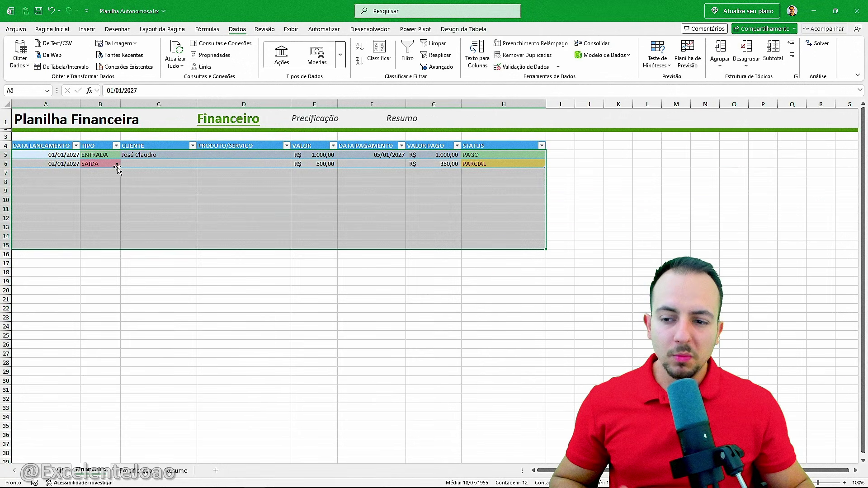
click(65, 146)
click(395, 122)
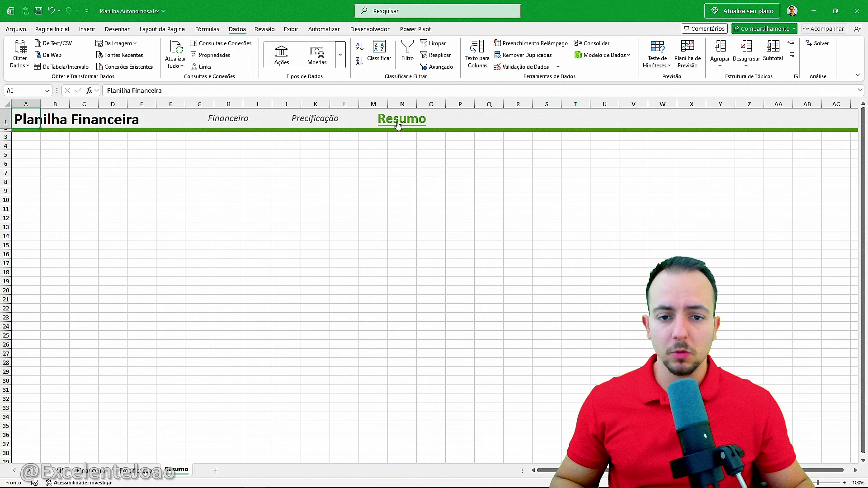
click(240, 122)
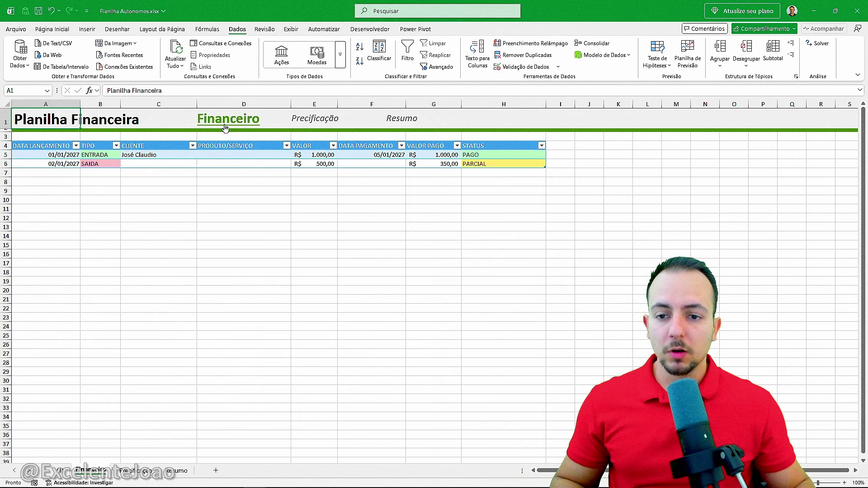
drag(64, 158, 479, 292)
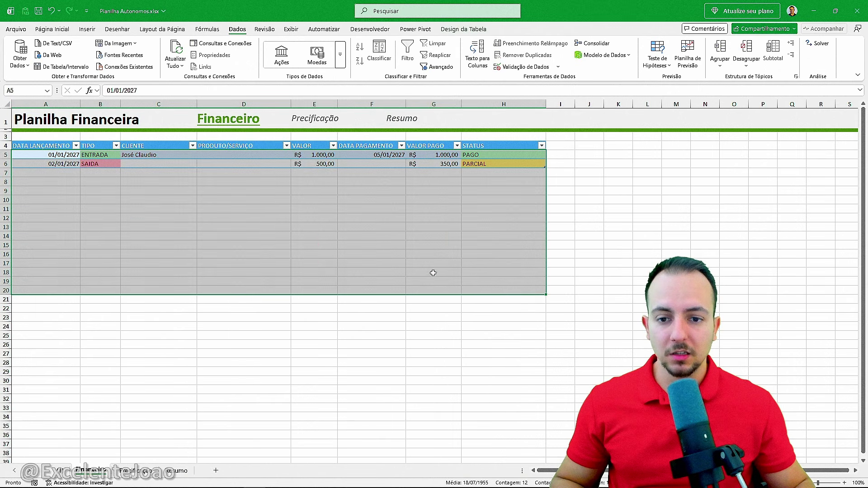
click(372, 255)
click(401, 122)
click(244, 121)
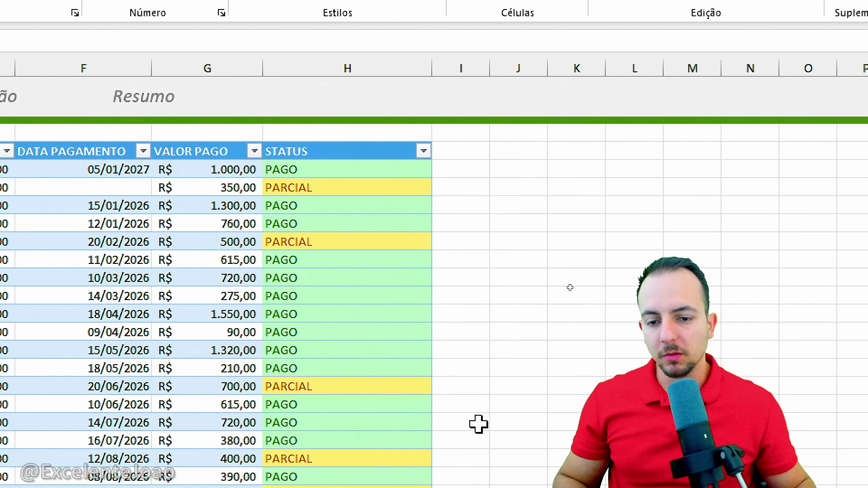
scroll(442, 404, down, 8)
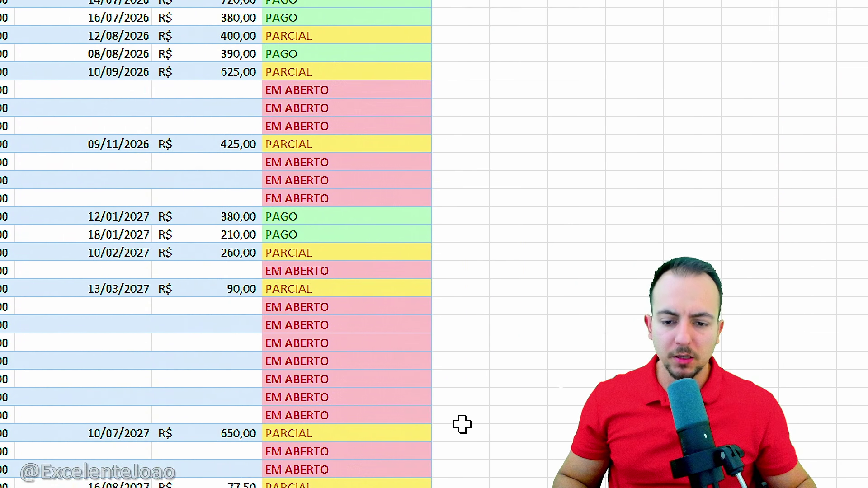
scroll(442, 419, down, 3)
scroll(96, 256, up, 10)
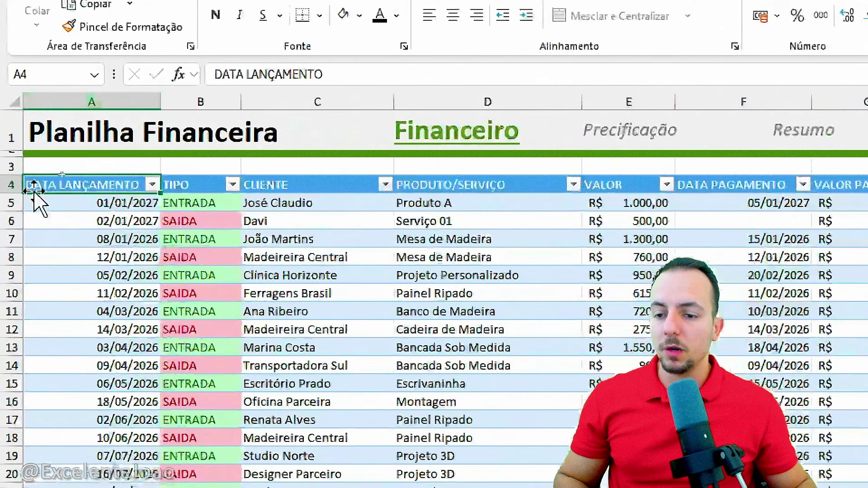
Step: Insert a pivot table based on the Financeiro table Tabela1 into the existing Resumo sheet at cell B9
click(117, 174)
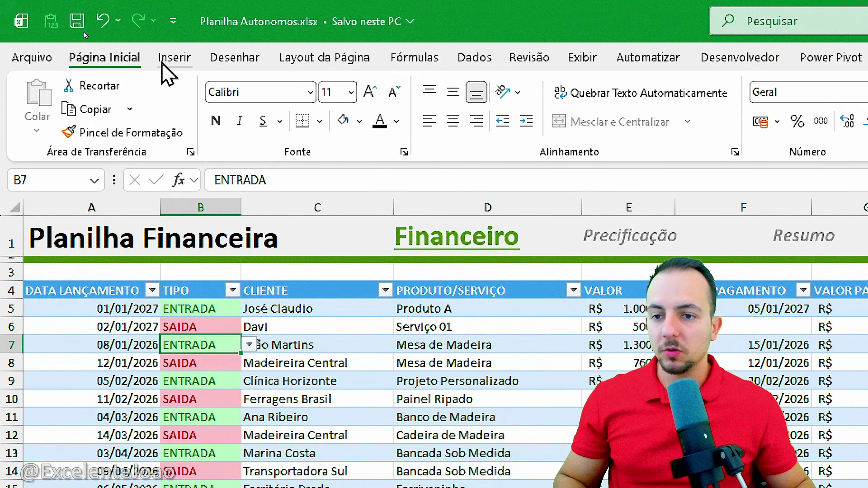
click(183, 62)
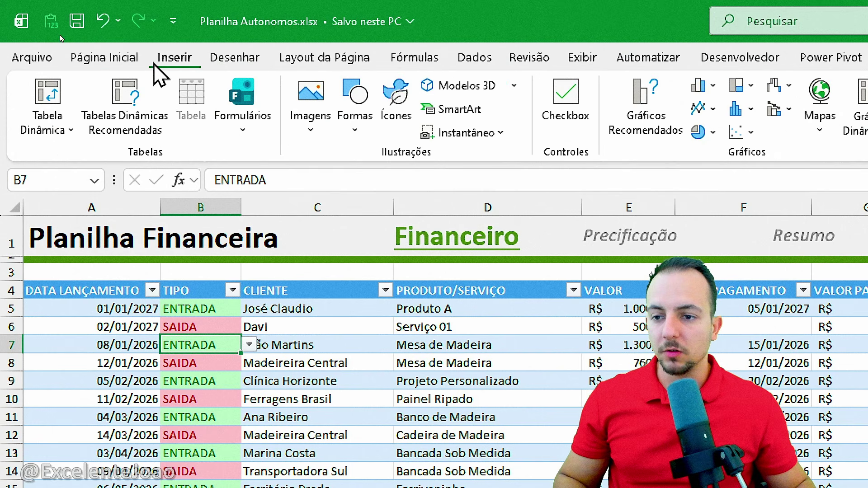
click(58, 94)
scroll(54, 323, up, 2)
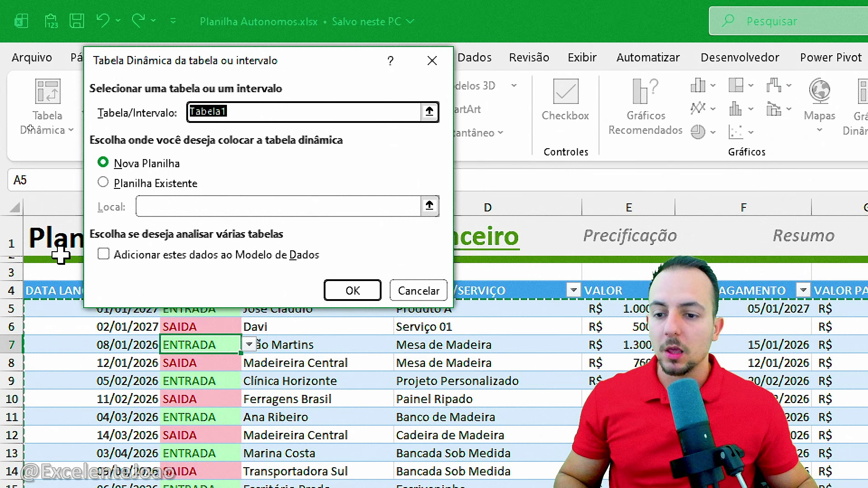
click(126, 184)
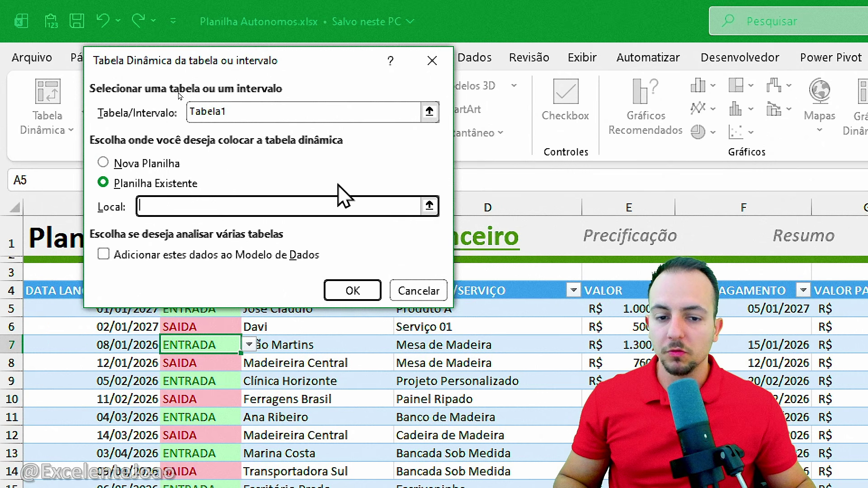
click(430, 206)
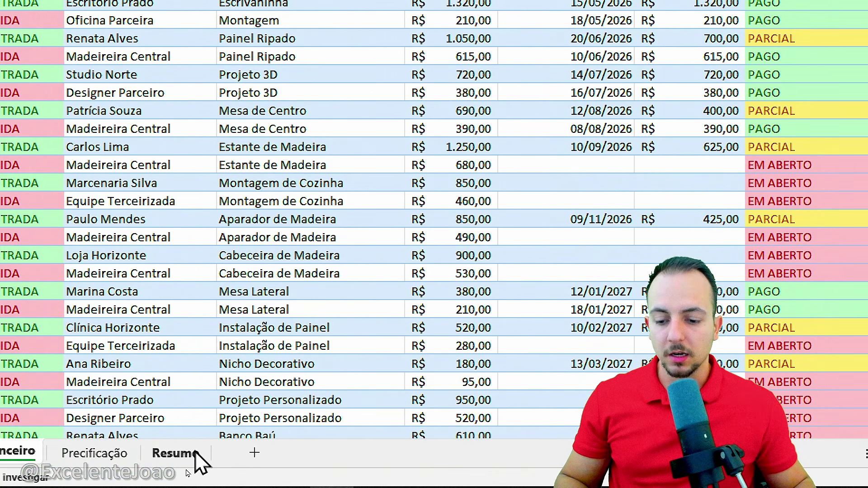
click(195, 451)
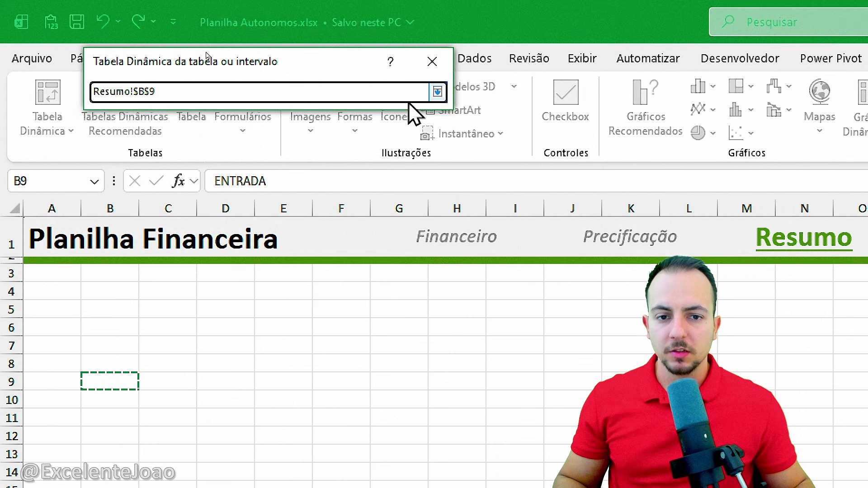
click(438, 91)
click(346, 294)
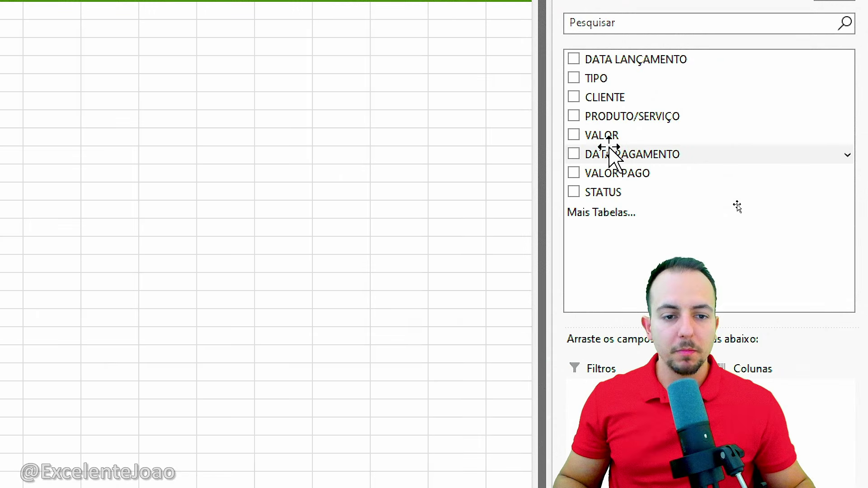
Step: Add the VALOR and VALOR PAGO fields to the pivot table as summed values
drag(556, 150, 296, 146)
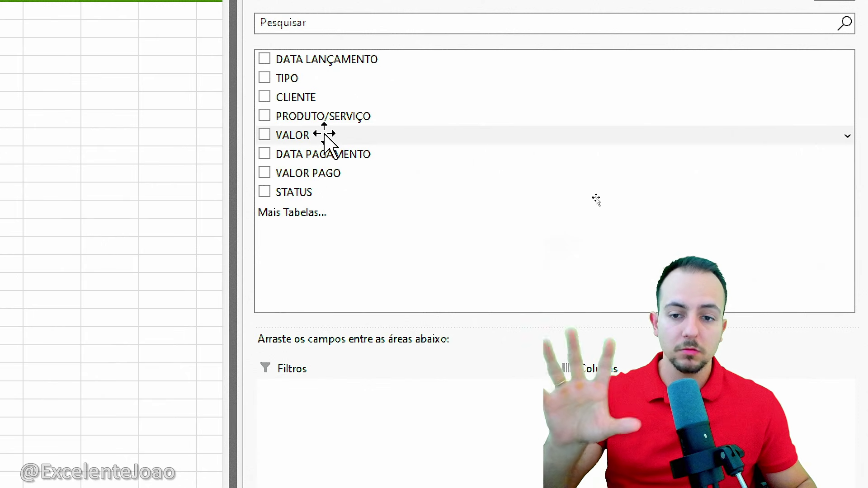
drag(326, 136, 634, 353)
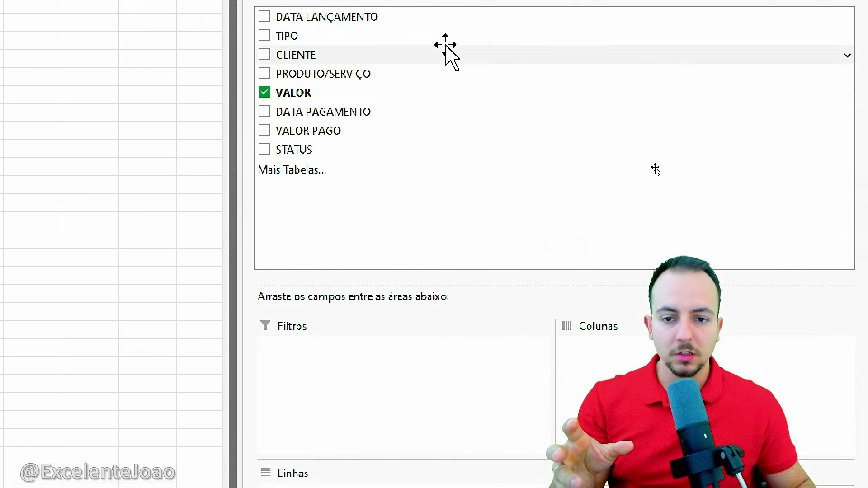
drag(334, 201, 705, 361)
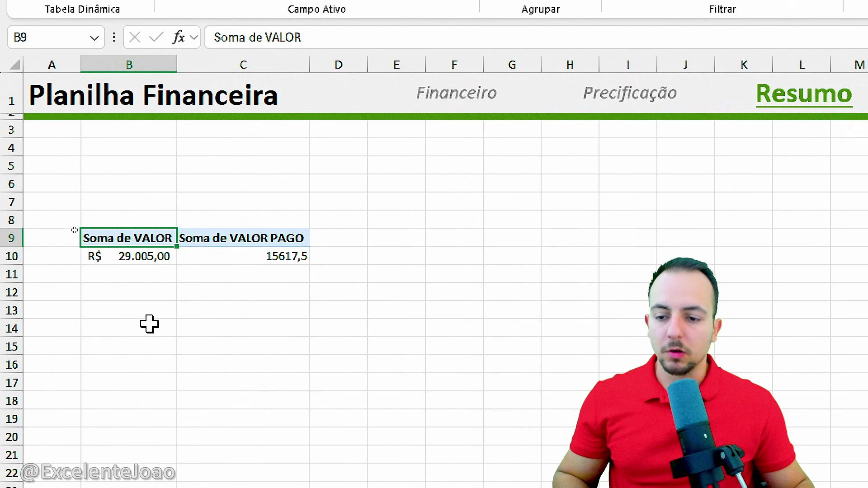
key(ctrl+2)
drag(152, 271, 196, 347)
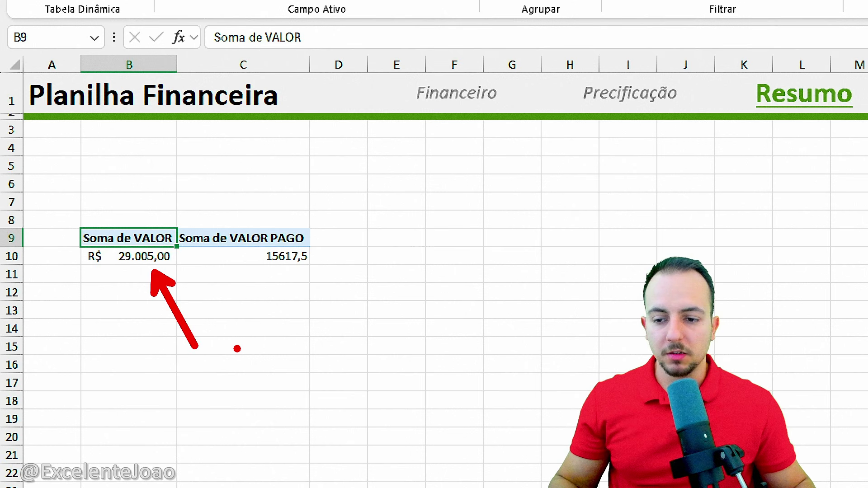
Step: Break the pivot table down by TIPO by adding that field to its rows
drag(298, 277, 347, 349)
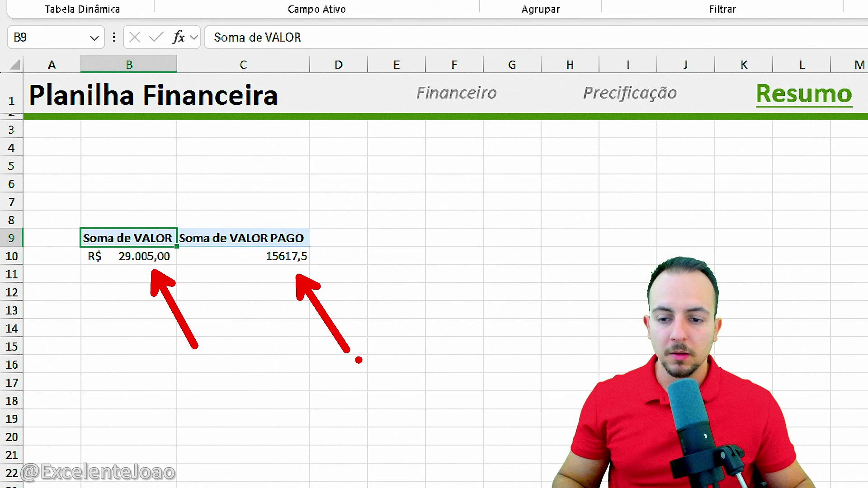
key(Escape)
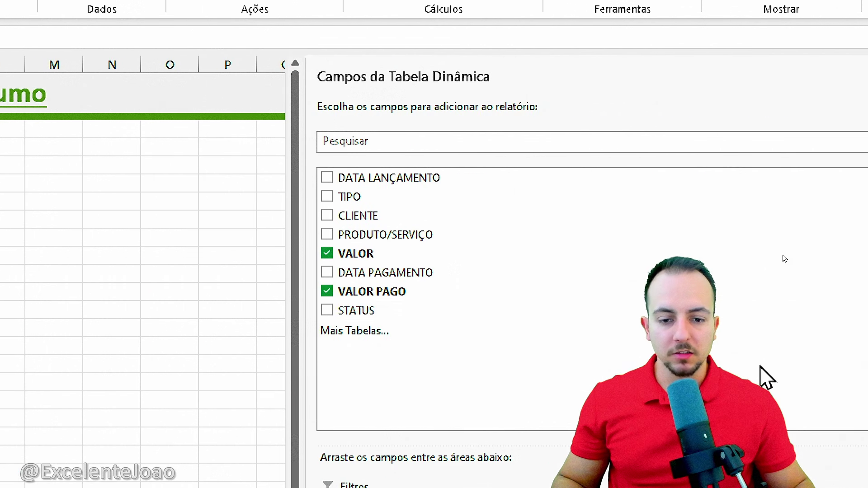
drag(360, 198, 394, 487)
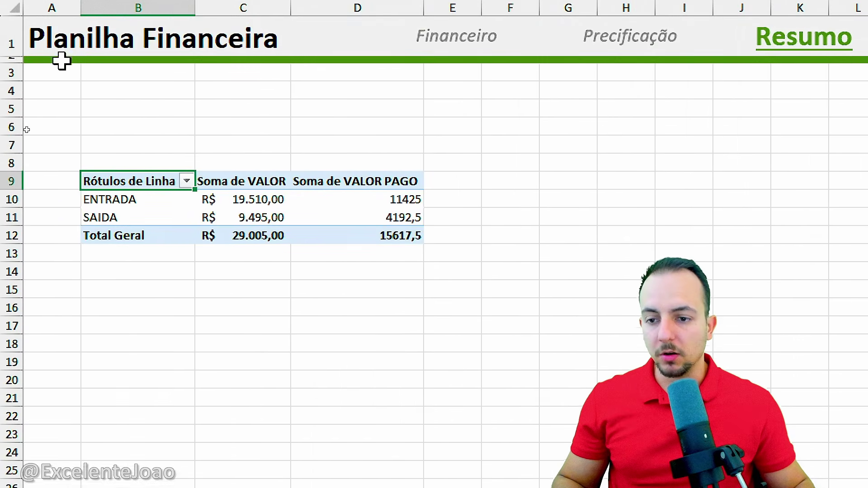
Step: Examine the pivot table's VALOR and VALOR PAGO sums by TIPO and the number format of the VALOR PAGO column
drag(307, 68, 264, 164)
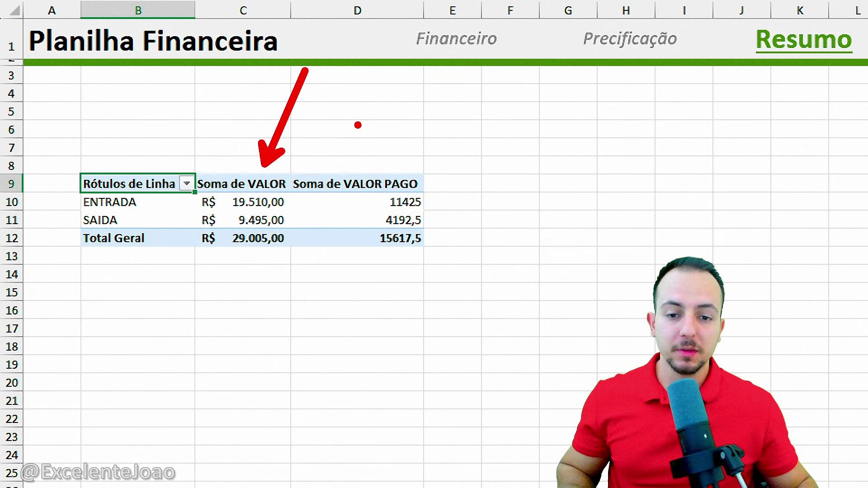
drag(445, 115, 409, 164)
mouse_move(355, 206)
mouse_down()
mouse_move(436, 181)
mouse_move(374, 201)
mouse_up()
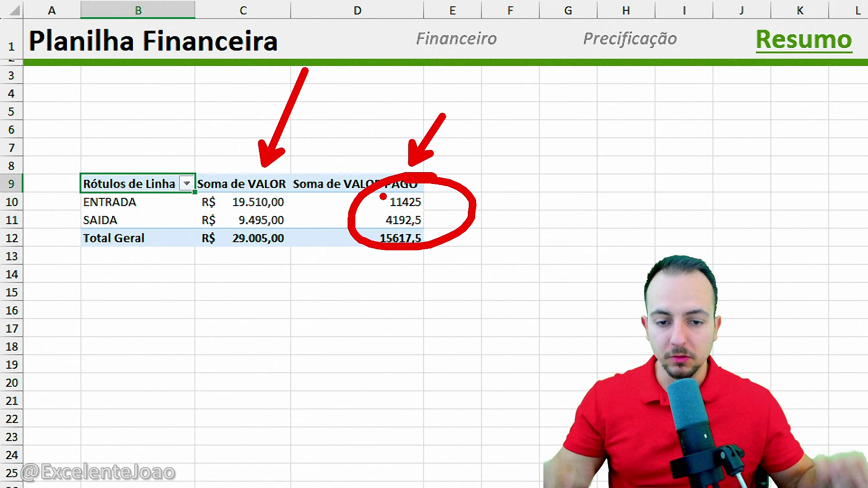
key(Escape)
key(ctrl+2)
mouse_move(413, 170)
mouse_down()
mouse_move(368, 202)
mouse_move(390, 167)
mouse_up()
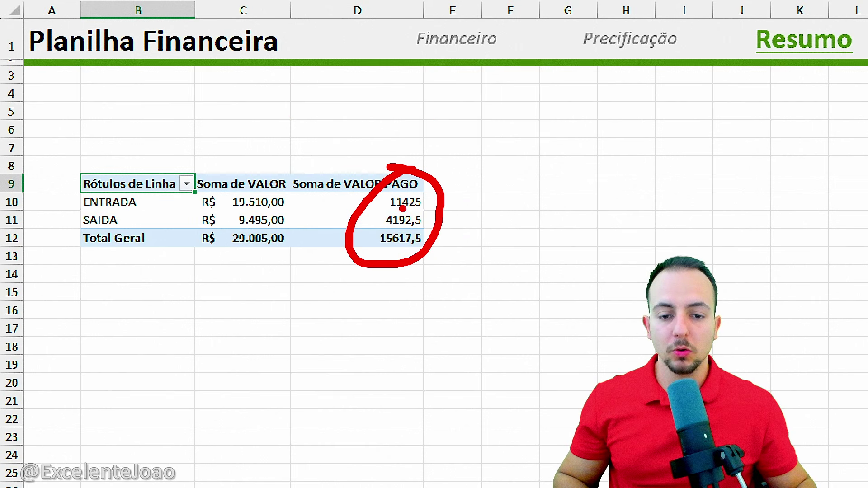
drag(466, 234, 466, 277)
mouse_move(461, 229)
mouse_down()
mouse_move(494, 209)
mouse_move(514, 267)
mouse_up()
mouse_move(573, 215)
mouse_down()
mouse_move(534, 231)
mouse_move(531, 262)
mouse_up()
drag(572, 198, 579, 277)
key(Escape)
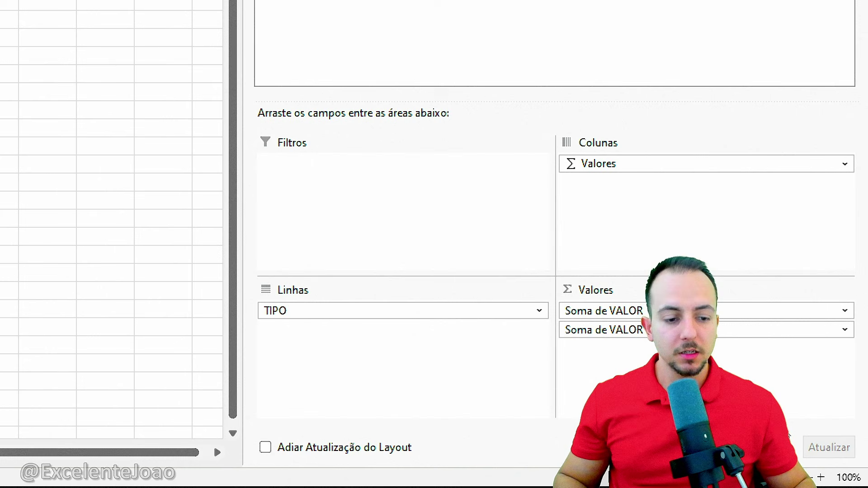
Step: Apply the Contábil number format to the pivot table's summed VALOR PAGO field
click(640, 330)
click(669, 310)
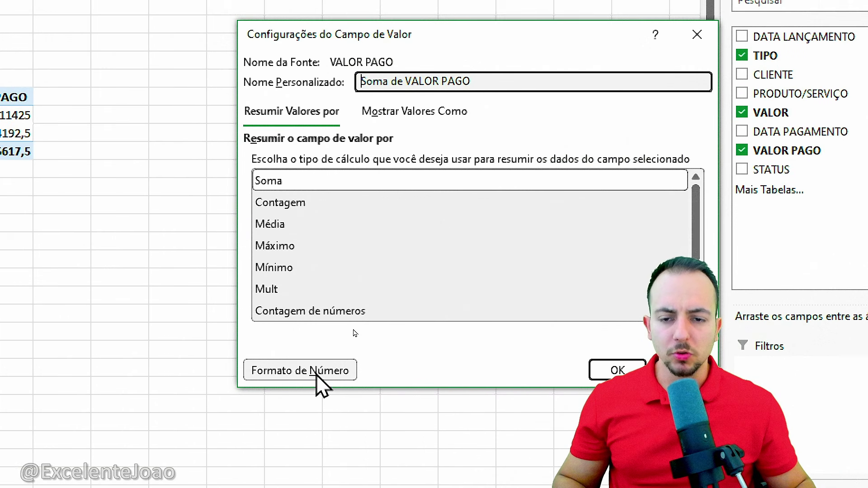
click(316, 373)
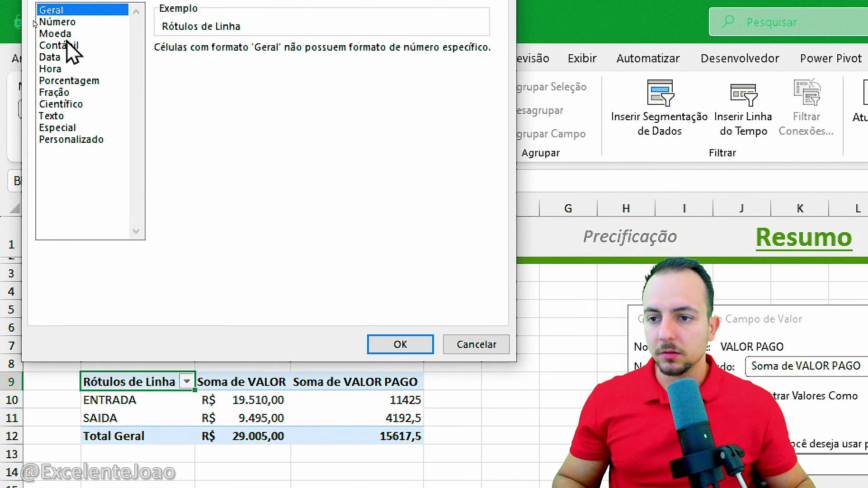
click(67, 45)
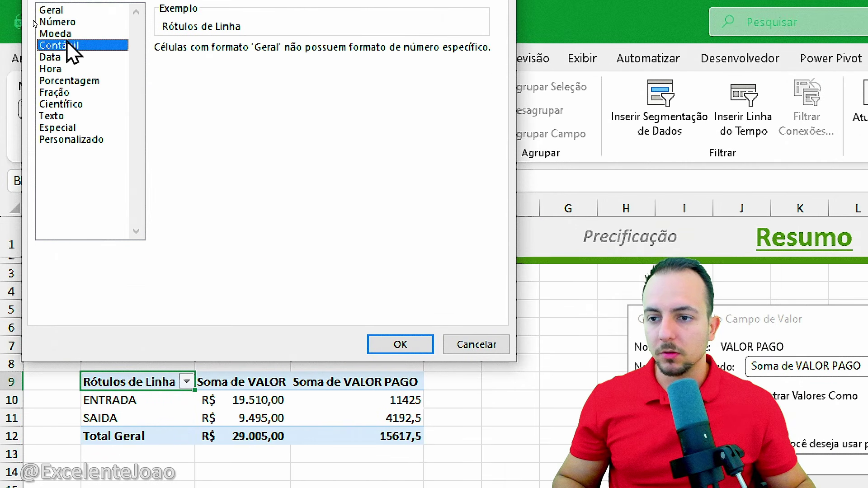
click(400, 345)
click(516, 394)
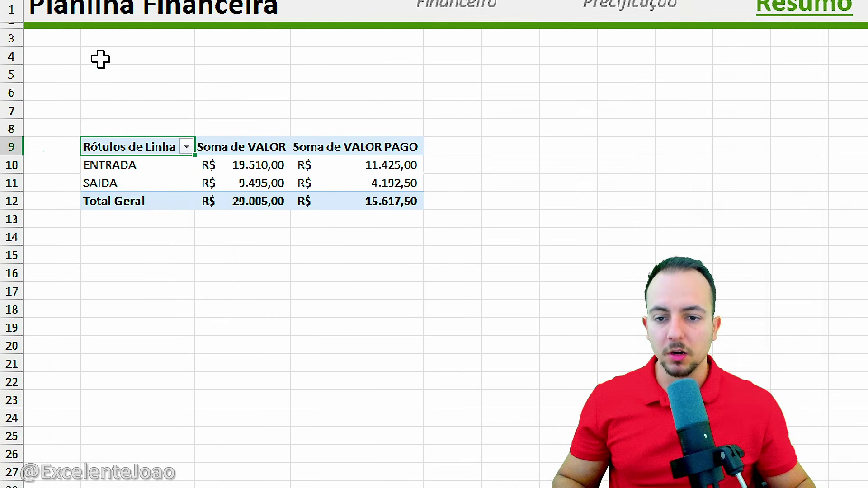
Step: Duplicate the pivot table by copying columns B to D and pasting them starting at column F
drag(100, 59, 392, 259)
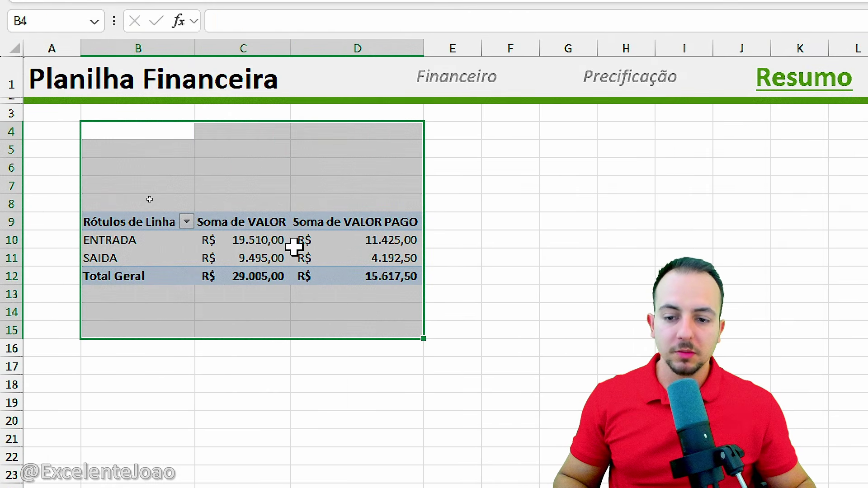
drag(163, 186, 138, 320)
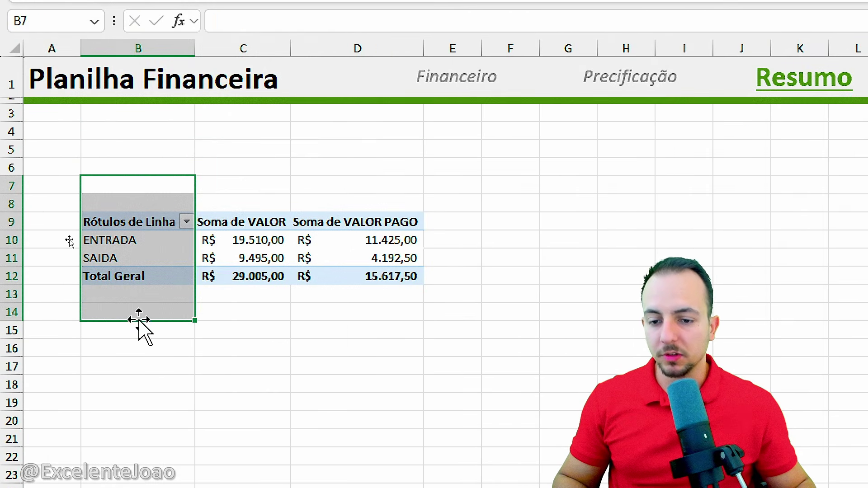
drag(269, 183, 263, 312)
drag(381, 183, 367, 312)
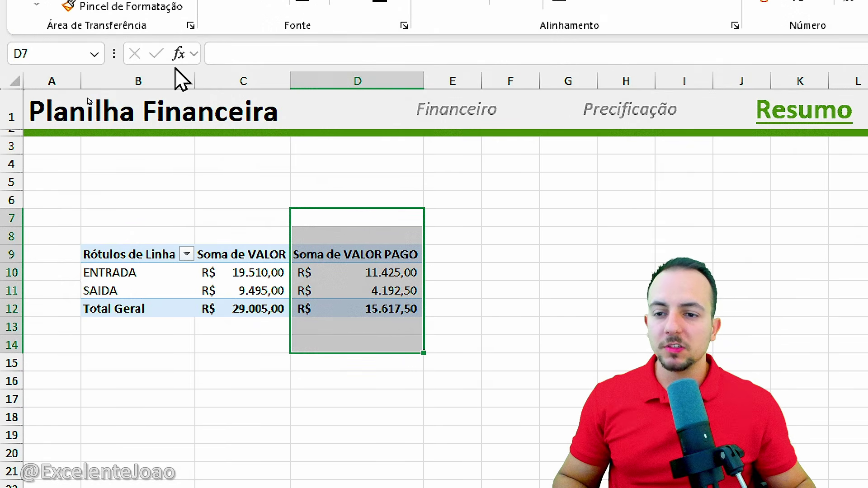
drag(165, 43, 341, 59)
drag(341, 90, 325, 91)
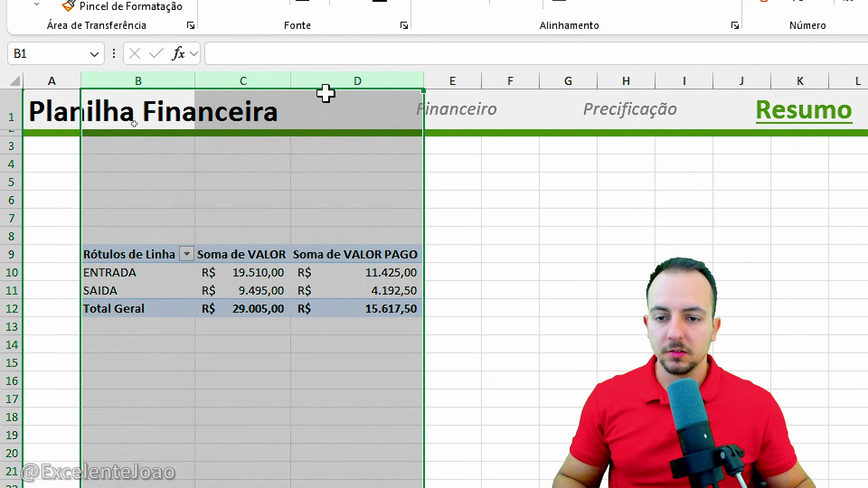
key(ctrl+c)
click(524, 78)
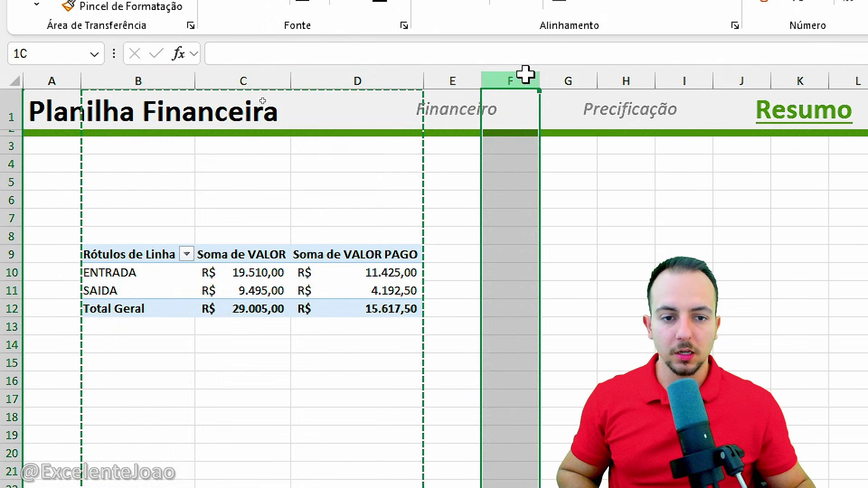
key(ctrl+v)
key(Escape)
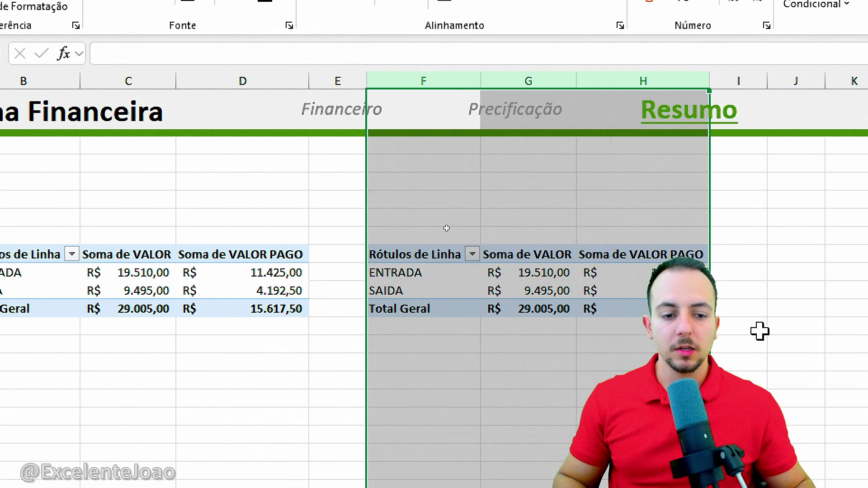
Step: Remove the summed VALOR field from the copied pivot table in columns F to H, keeping VALOR PAGO
click(681, 276)
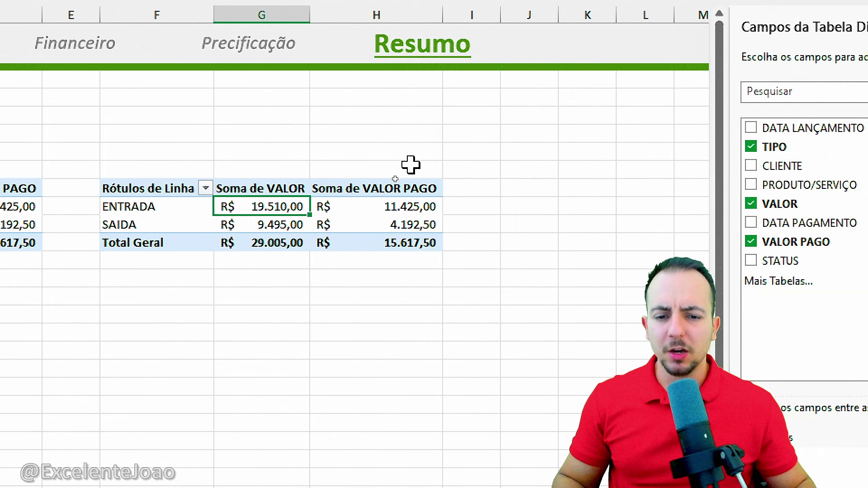
drag(590, 231, 596, 311)
click(413, 209)
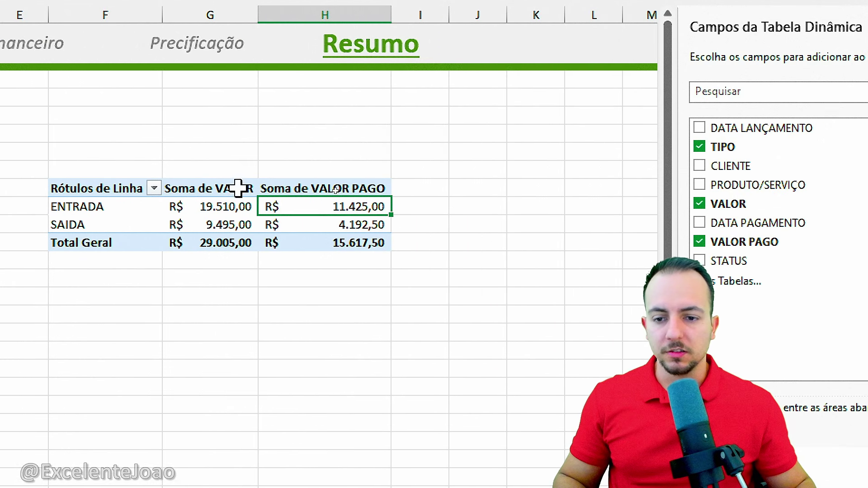
drag(236, 188, 236, 238)
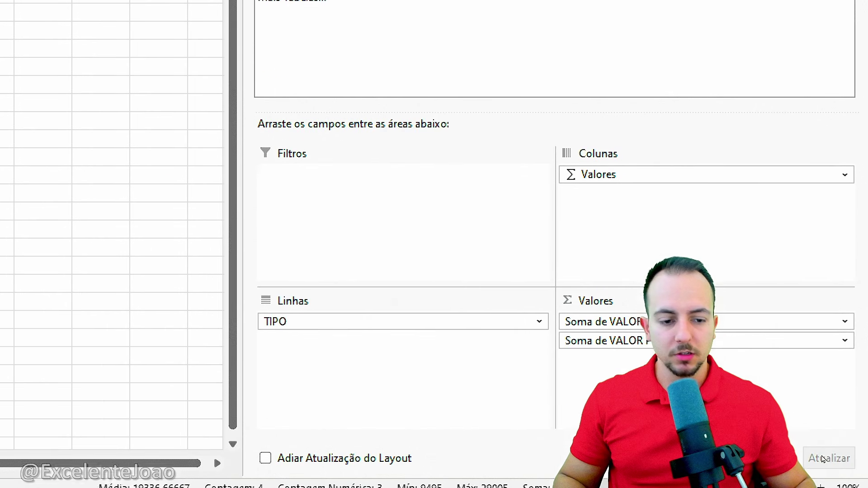
click(630, 312)
click(631, 271)
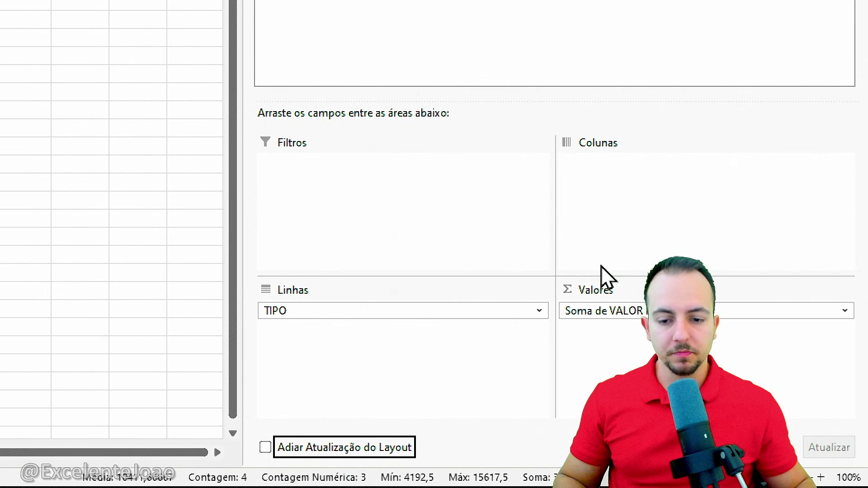
Step: Move TIPO from the rows to the columns of the copied pivot table and add PRODUTO/SERVIÇO as its row field
drag(311, 310, 620, 229)
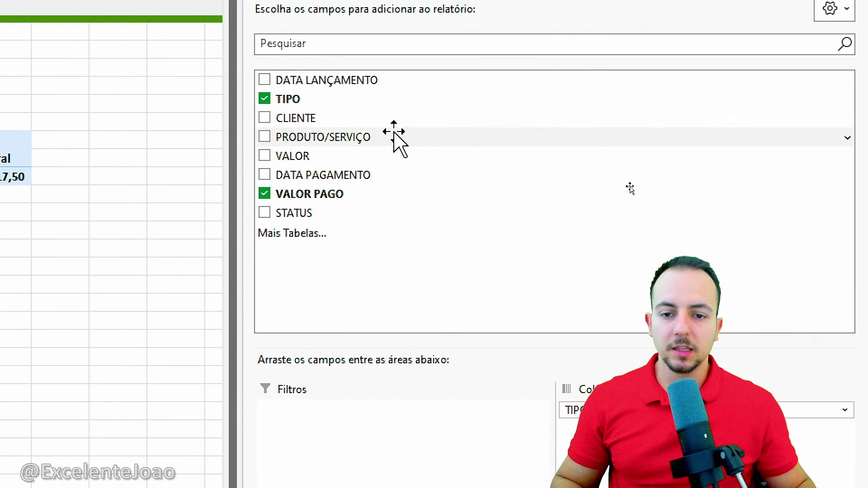
click(330, 136)
drag(330, 135, 380, 425)
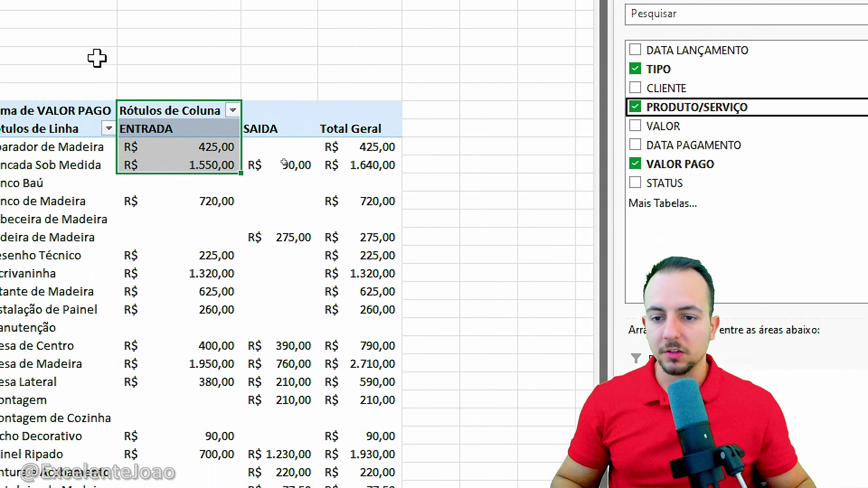
Step: Turn off the row and column grand totals in the pivot table that lists products and services
click(136, 56)
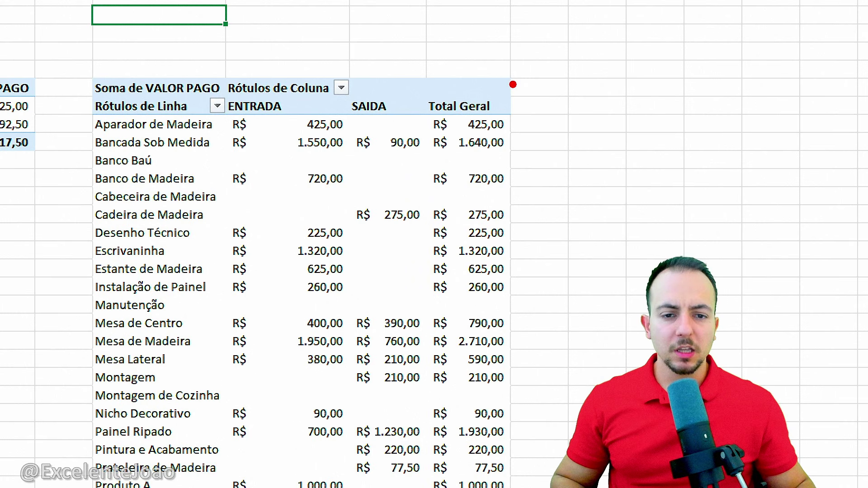
drag(499, 80, 479, 120)
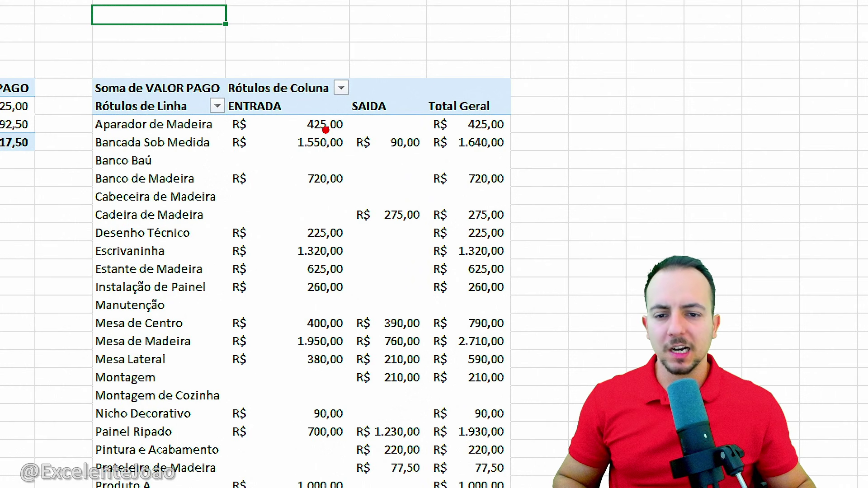
drag(284, 131, 359, 153)
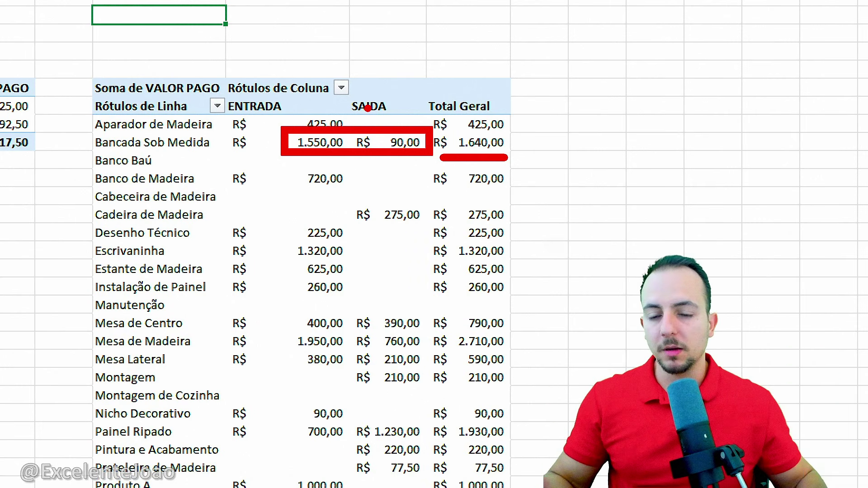
right_click(273, 109)
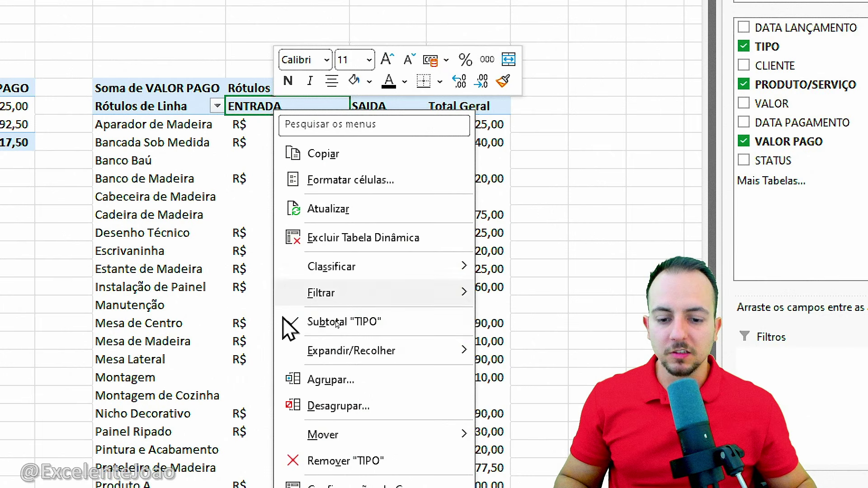
click(376, 353)
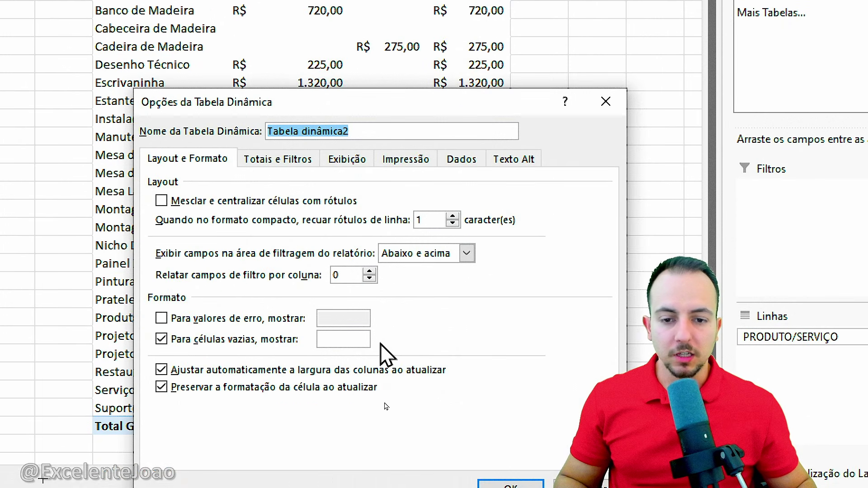
click(277, 160)
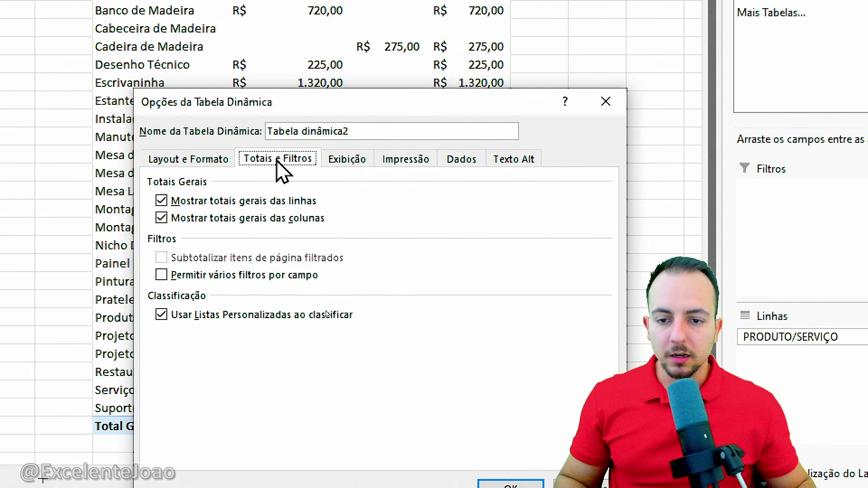
click(204, 198)
click(203, 219)
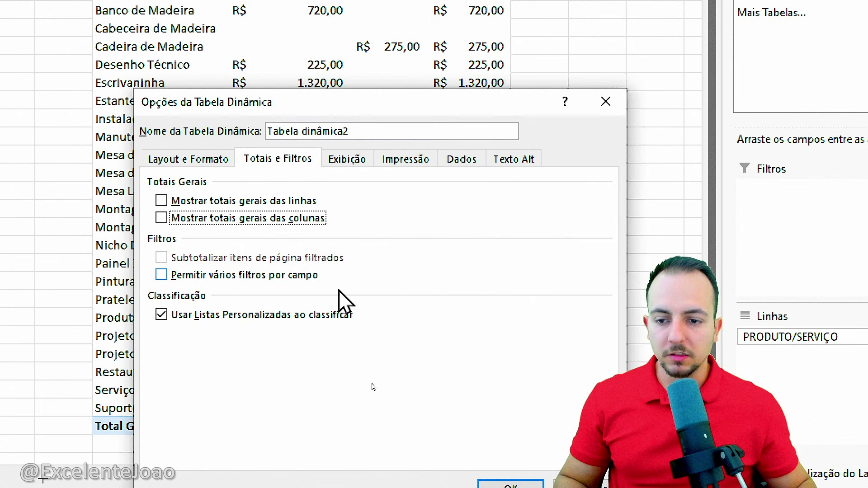
click(510, 485)
Step: Duplicate the product and service pivot table by copying columns F to H and pasting them starting at column J
click(540, 324)
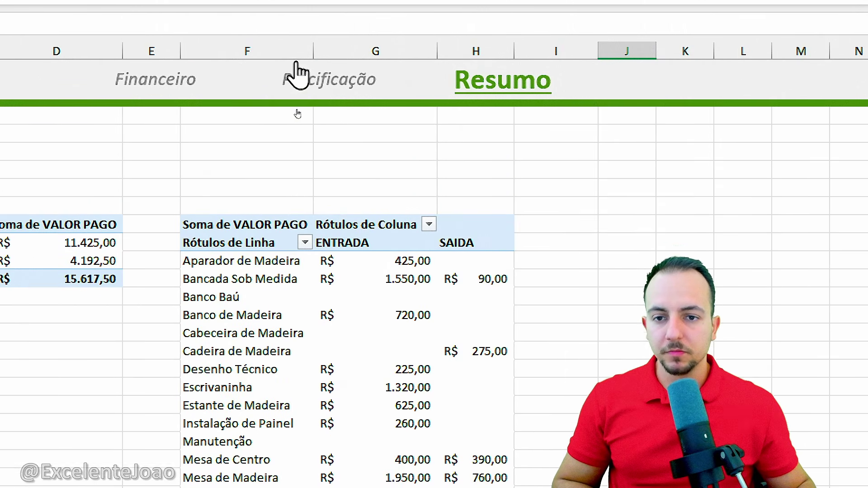
drag(294, 51, 476, 79)
key(ctrl+c)
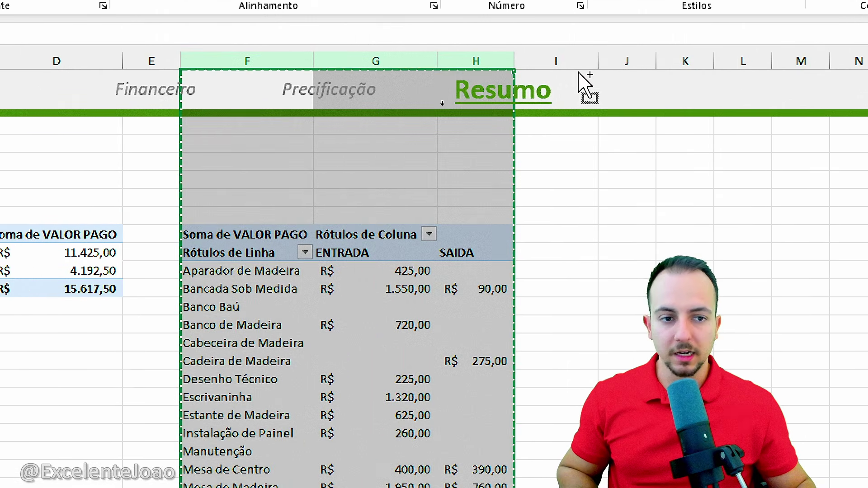
click(614, 51)
key(ctrl+v)
Step: Replace PRODUTO/SERVIÇO with DATA LANÇAMENTO as the row field of the new pivot table at column J
click(653, 260)
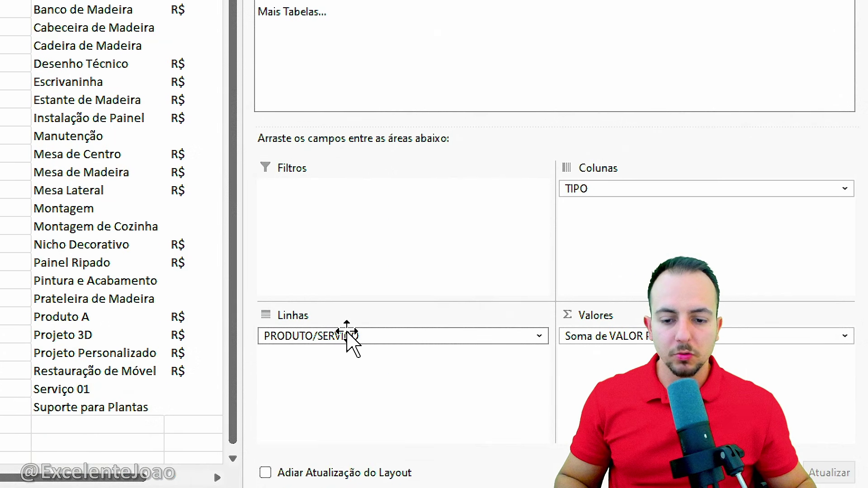
click(369, 336)
click(359, 292)
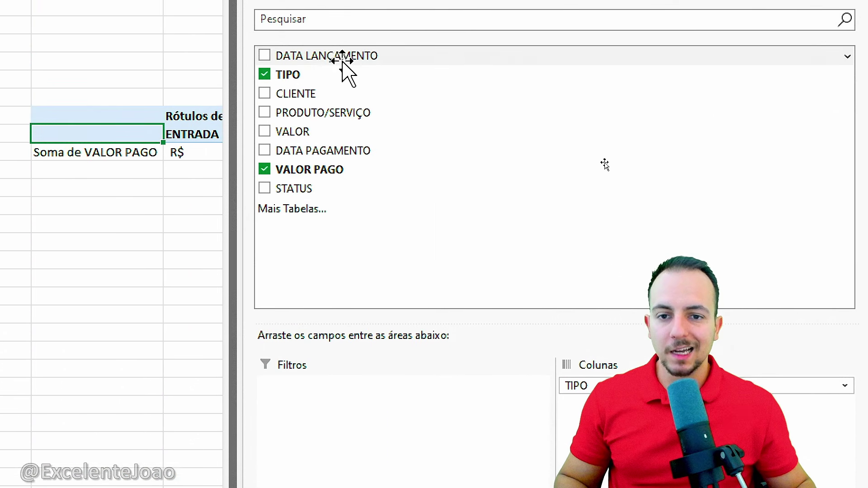
drag(345, 63, 389, 486)
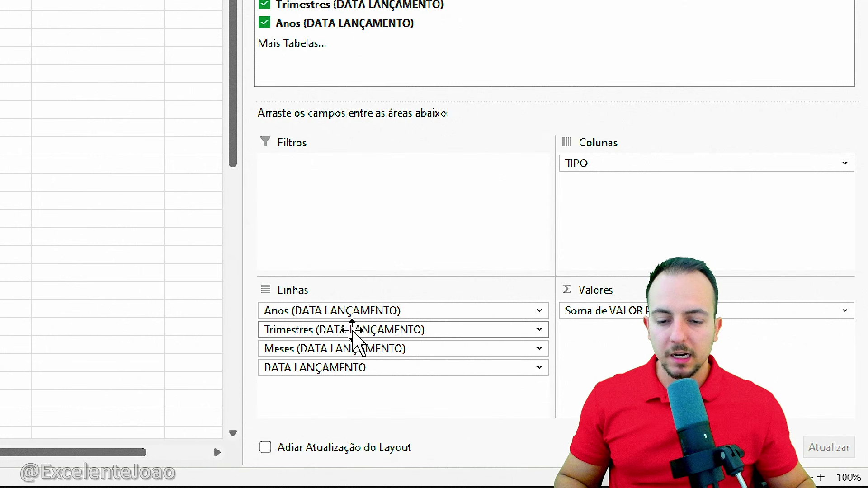
Step: Remove Trimestres and DATA LANÇAMENTO from the date pivot table's row fields, keeping only Anos and Meses
click(320, 330)
click(330, 287)
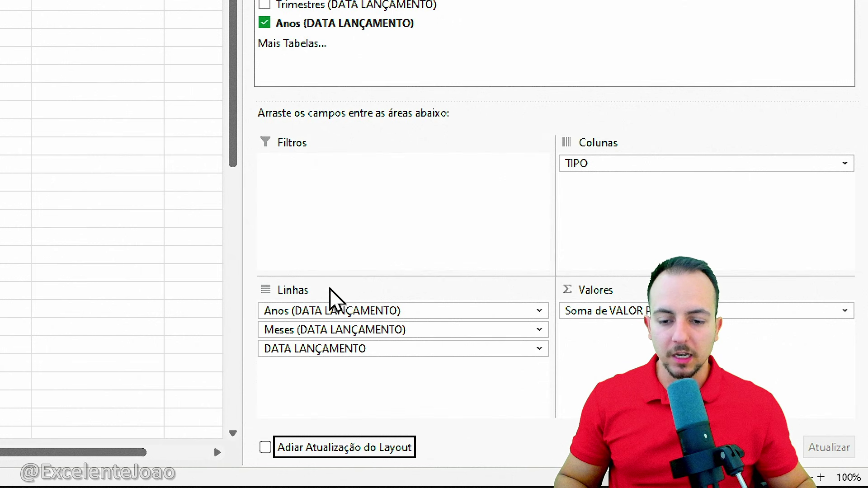
click(310, 351)
click(335, 310)
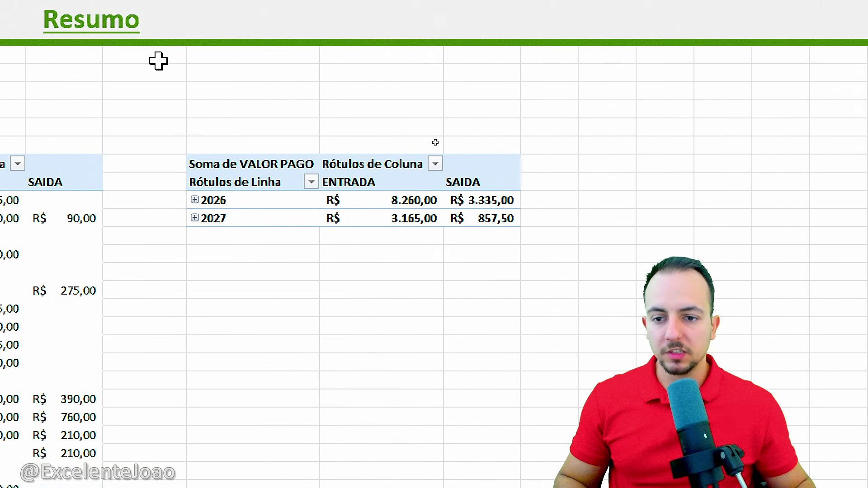
Step: Expand the 2026 and 2027 groups in the date pivot table to list their months
click(194, 218)
click(195, 200)
click(233, 109)
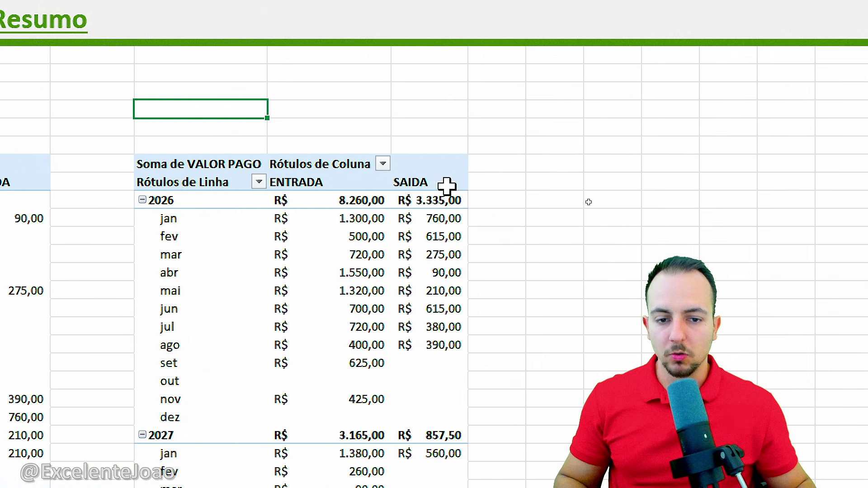
scroll(264, 423, down, 4)
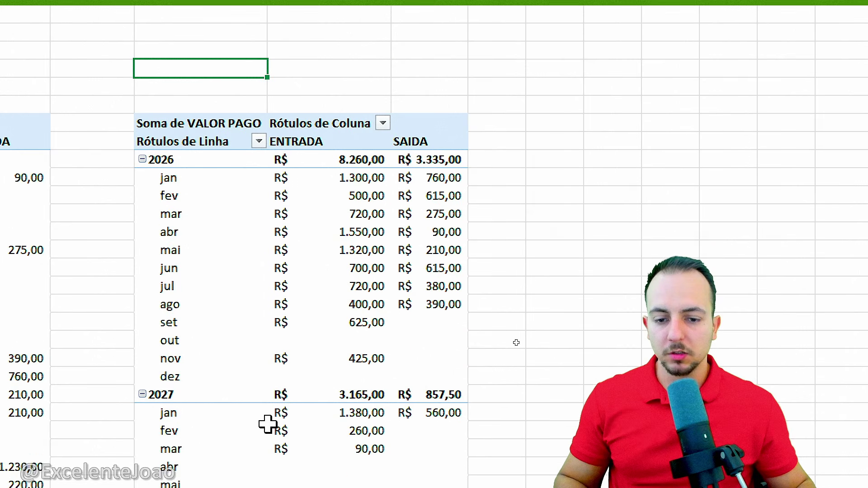
scroll(314, 55, up, 4)
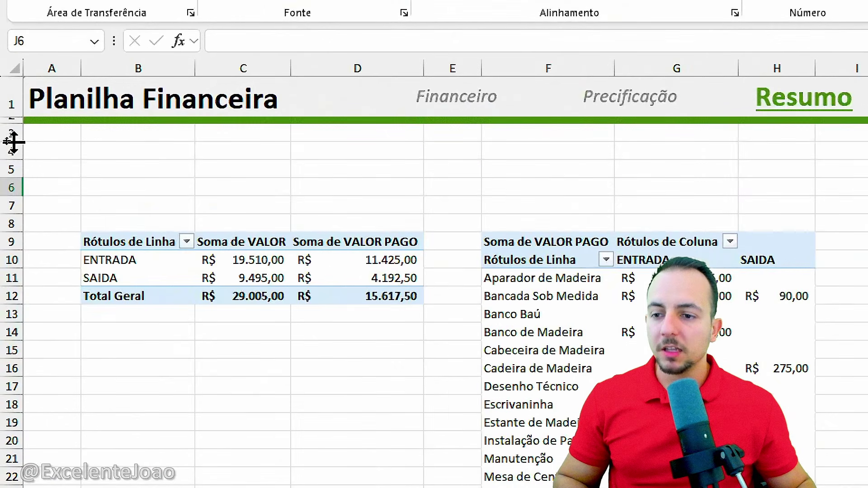
Step: Delete the empty rows 4 to 8 above the pivot tables on the Resumo sheet
drag(6, 146, 15, 174)
drag(31, 208, 36, 221)
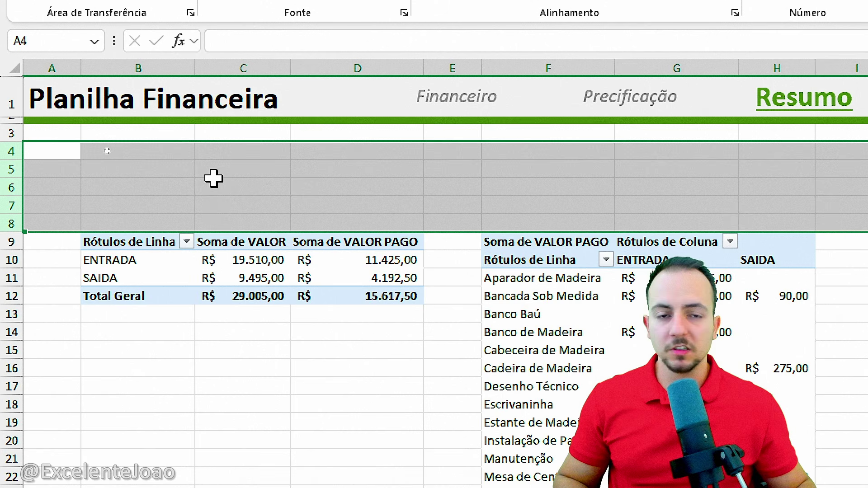
right_click(55, 181)
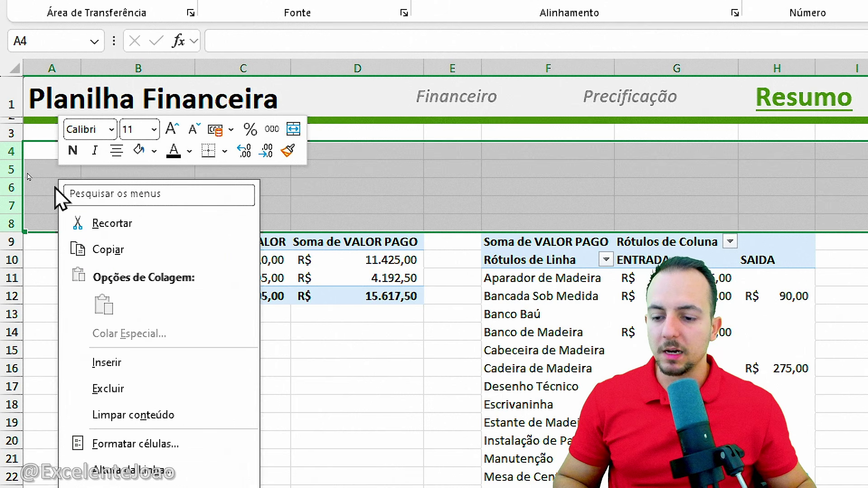
click(101, 388)
click(129, 355)
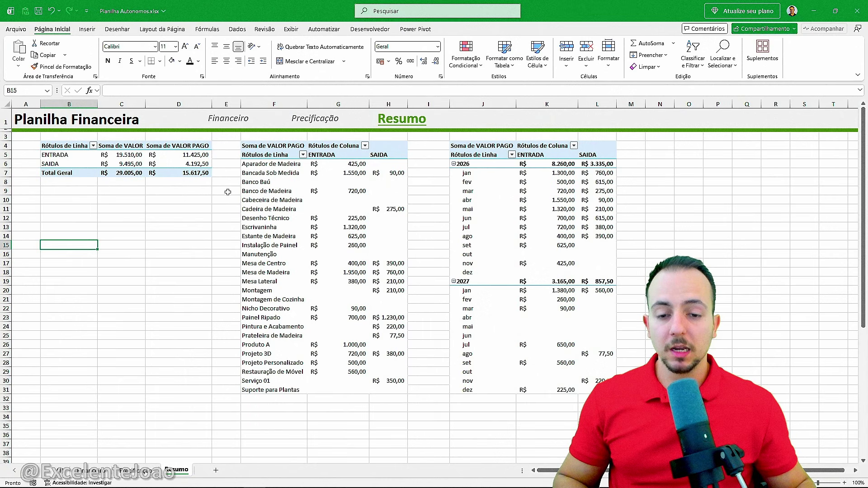
Step: Check the entries on the Financeiro sheet and refresh all the pivot tables on Resumo with Atualizar Tudo
click(104, 471)
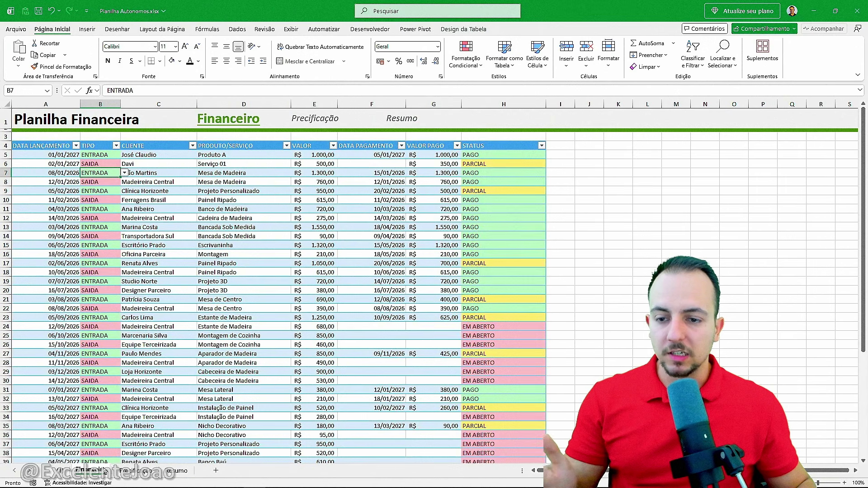
click(180, 472)
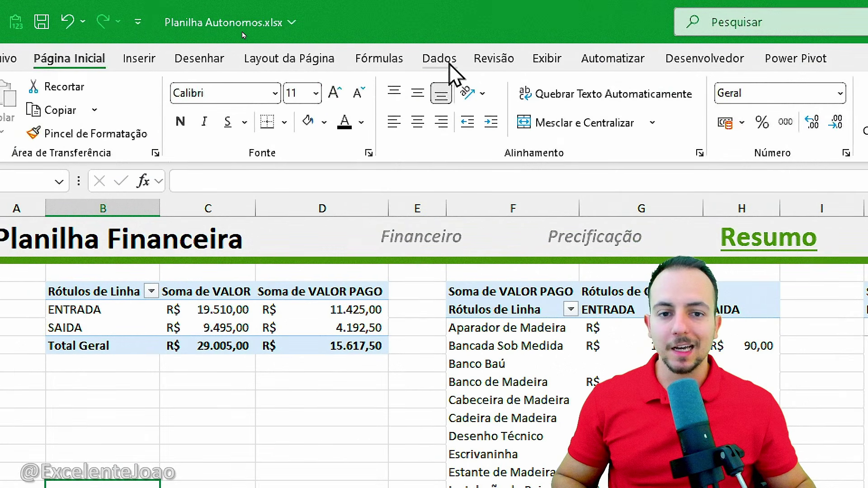
click(449, 63)
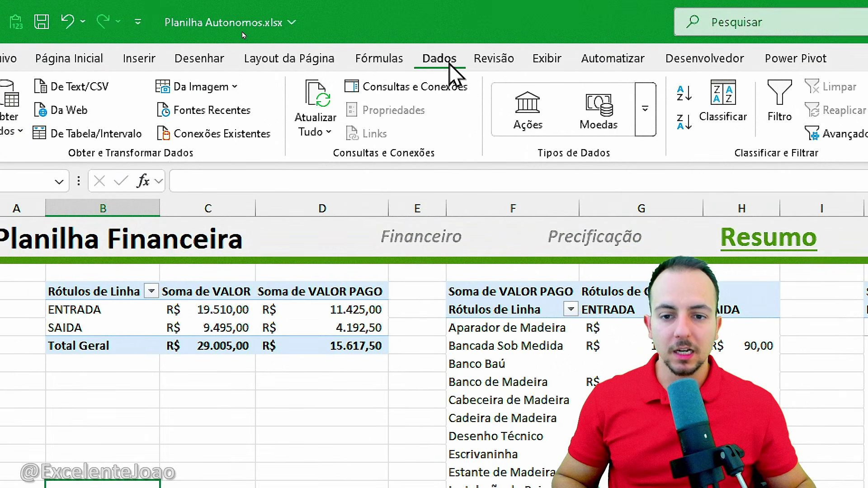
click(329, 120)
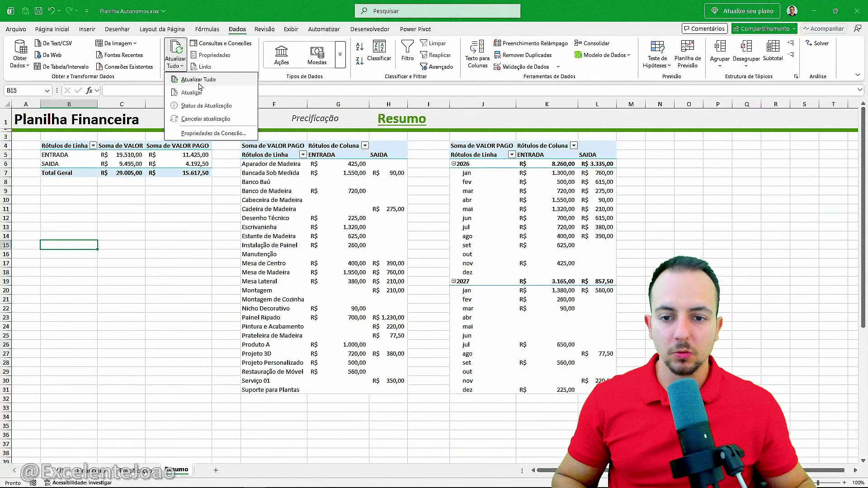
click(362, 162)
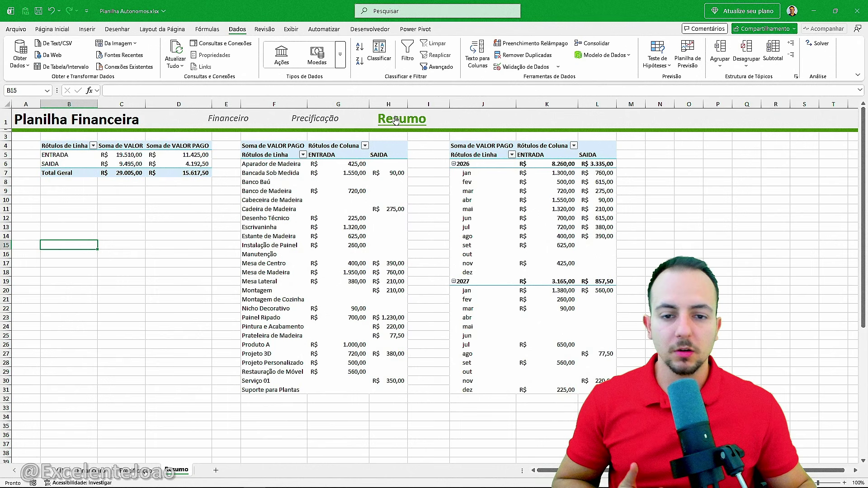
Step: Test the Financeiro, Precificação and Resumo navigation links in the sheet headers
click(247, 122)
click(316, 124)
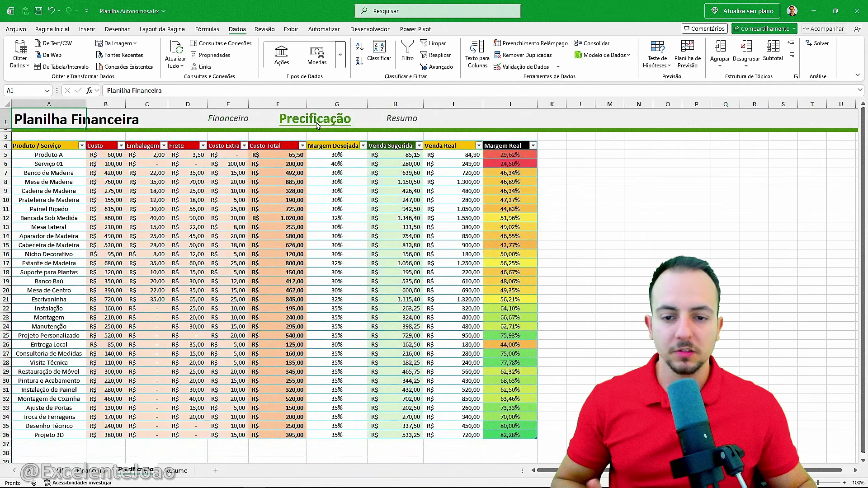
click(395, 127)
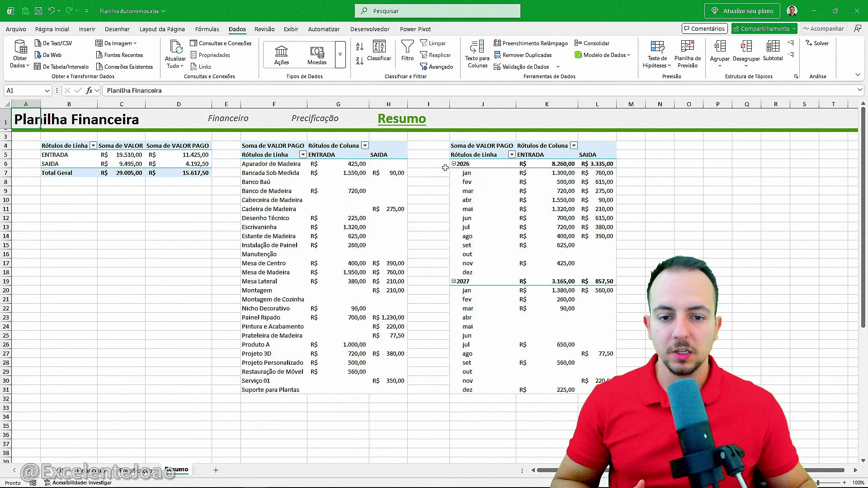
Step: Narrow the empty spacer columns E, I and A around the pivot tables on Resumo
drag(240, 104, 223, 104)
drag(432, 103, 402, 103)
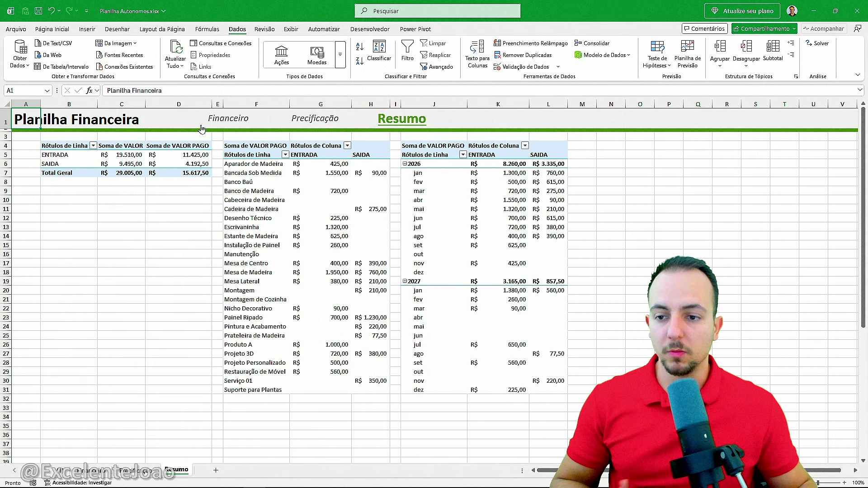
drag(41, 104, 20, 104)
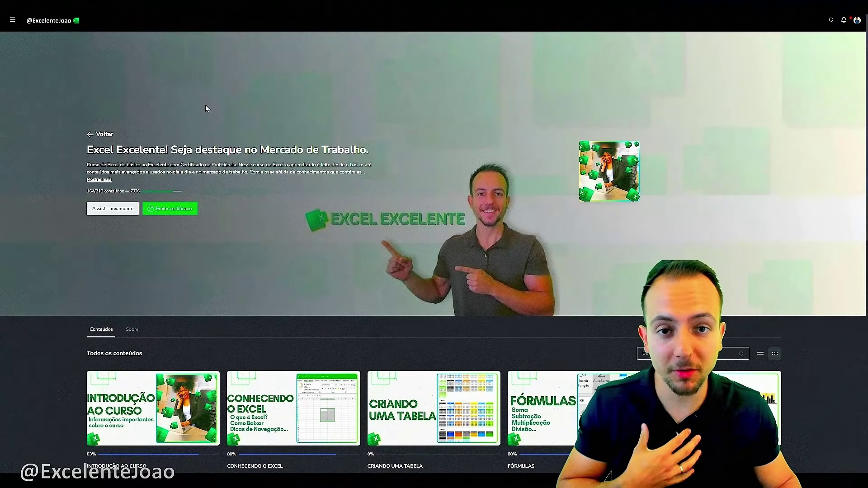
Step: Switch to the Excel Excelente course website and look through its course modules and lesson list
scroll(205, 109, down, 8)
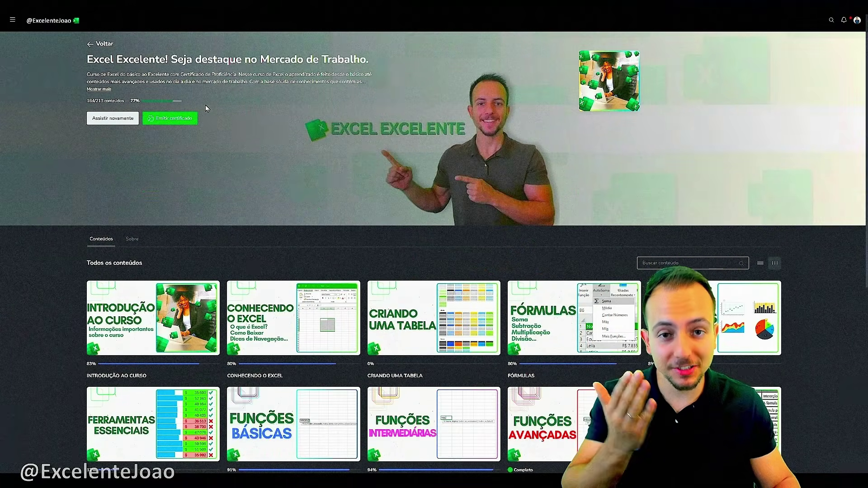
scroll(192, 114, down, 2)
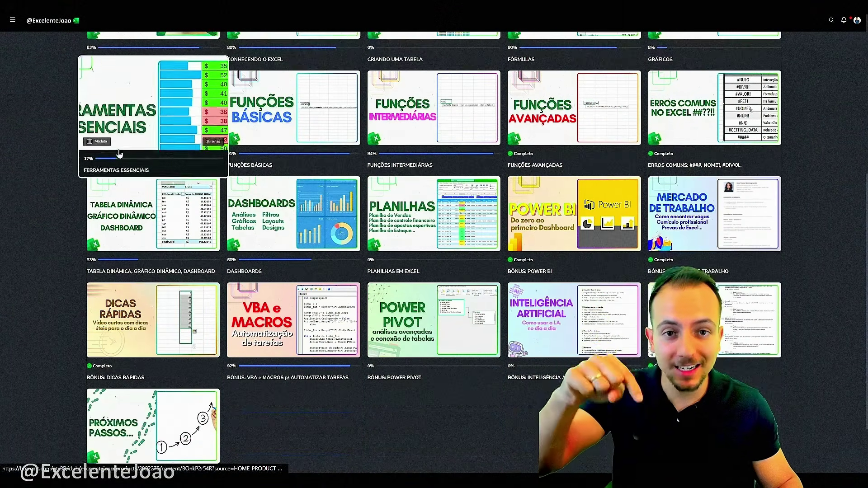
scroll(136, 181, up, 2)
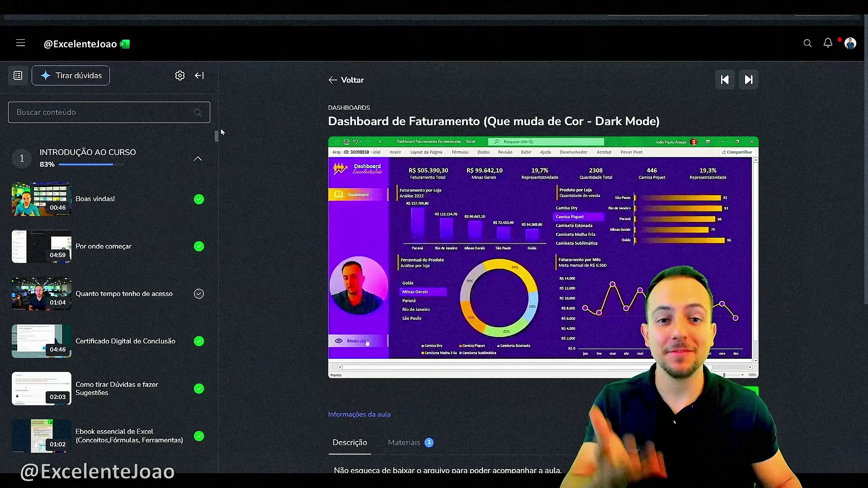
drag(217, 135, 218, 192)
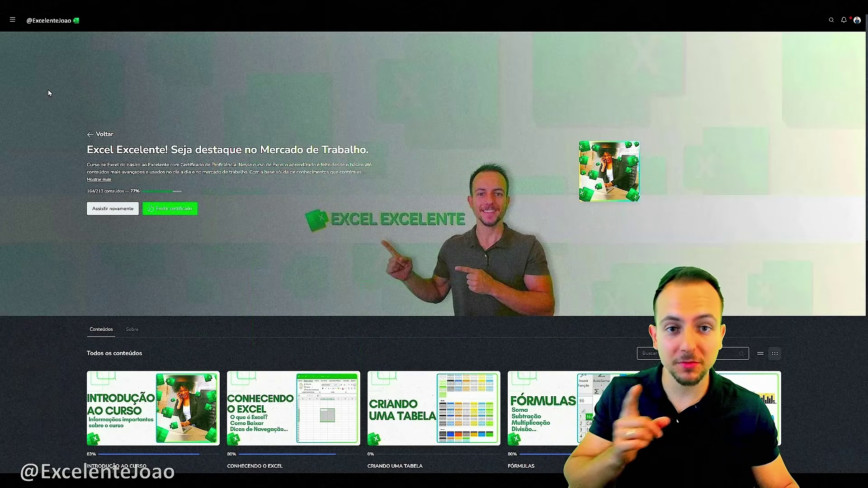
scroll(48, 91, down, 4)
scroll(48, 89, down, 5)
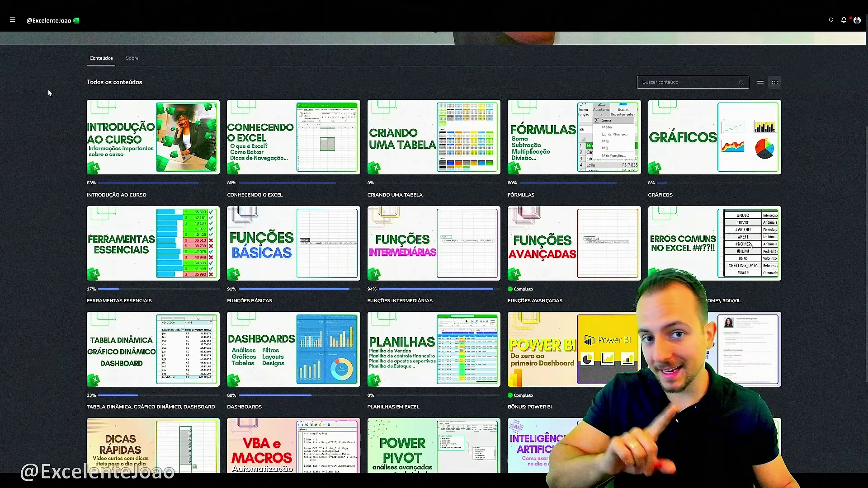
scroll(46, 92, up, 7)
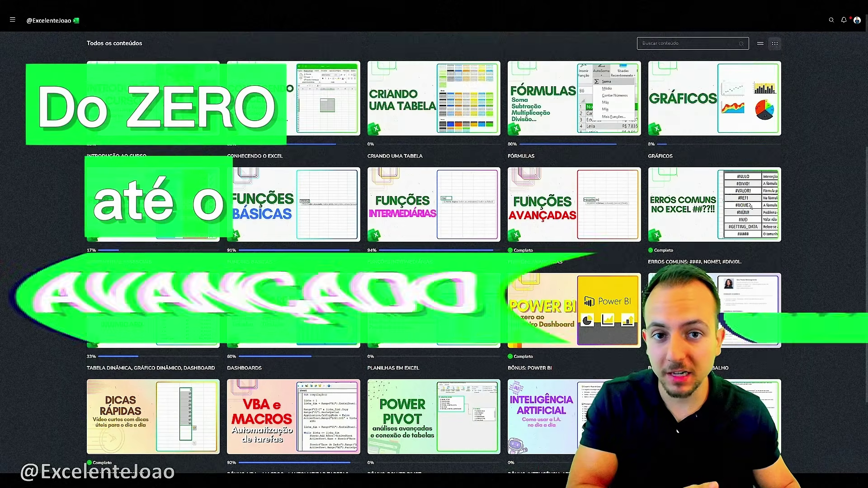
scroll(434, 253, down, 5)
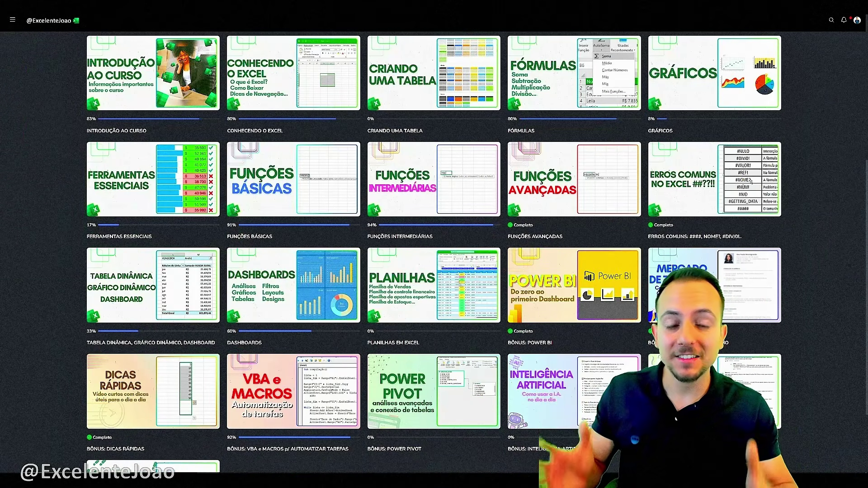